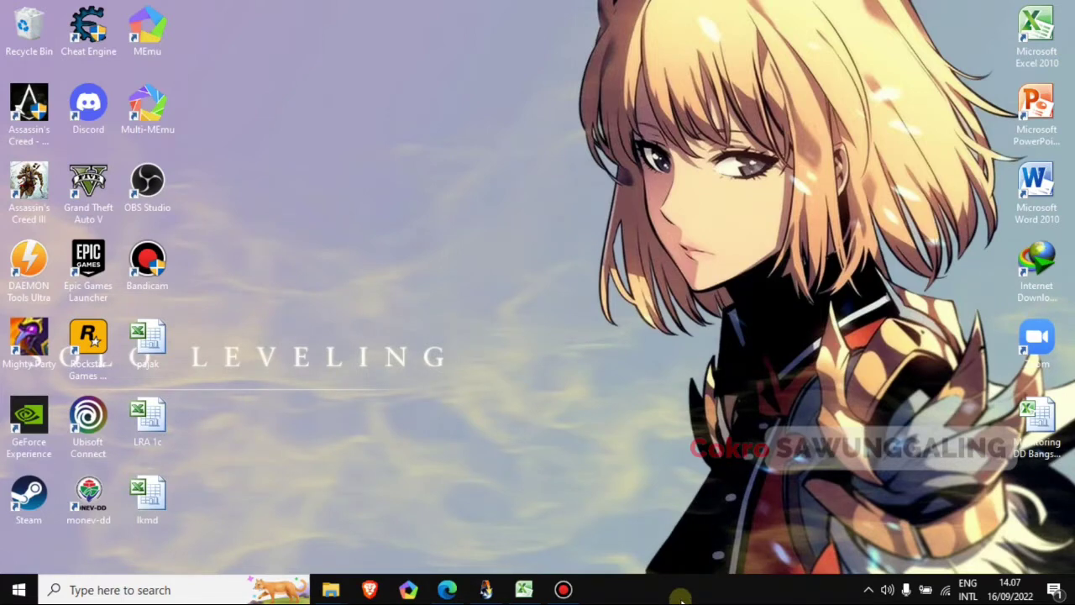
# - Switch to Microsoft Edge and highlight Pasal 70 paragraphs (1), (2) and the opening sentence of (3) in Permendagri Nomor 20 Tahun 2018
pyautogui.click(446, 589)
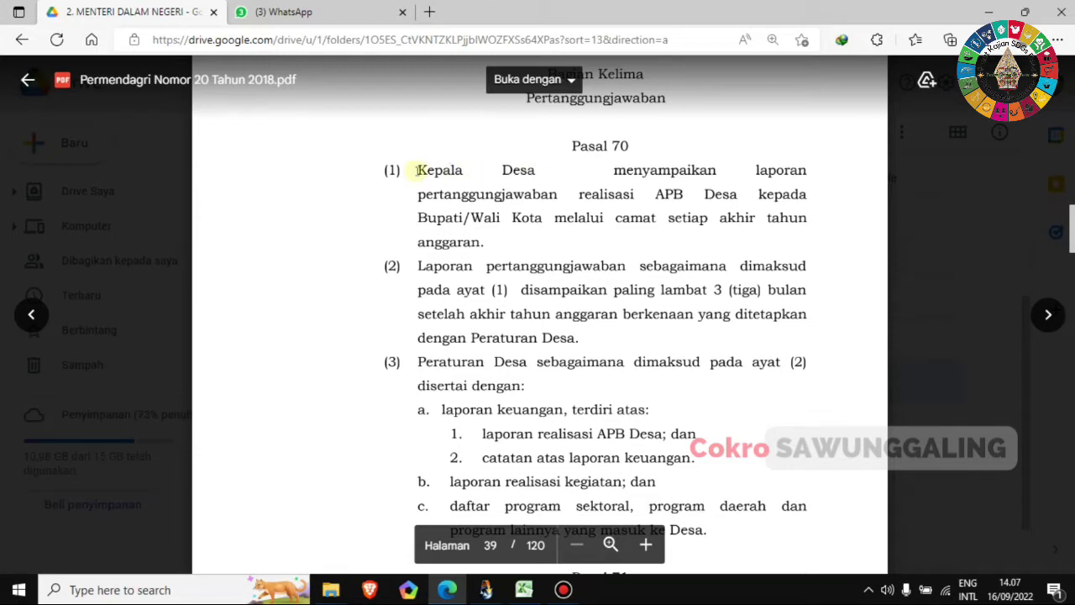
pyautogui.moveTo(417, 170); pyautogui.dragTo(545, 249)
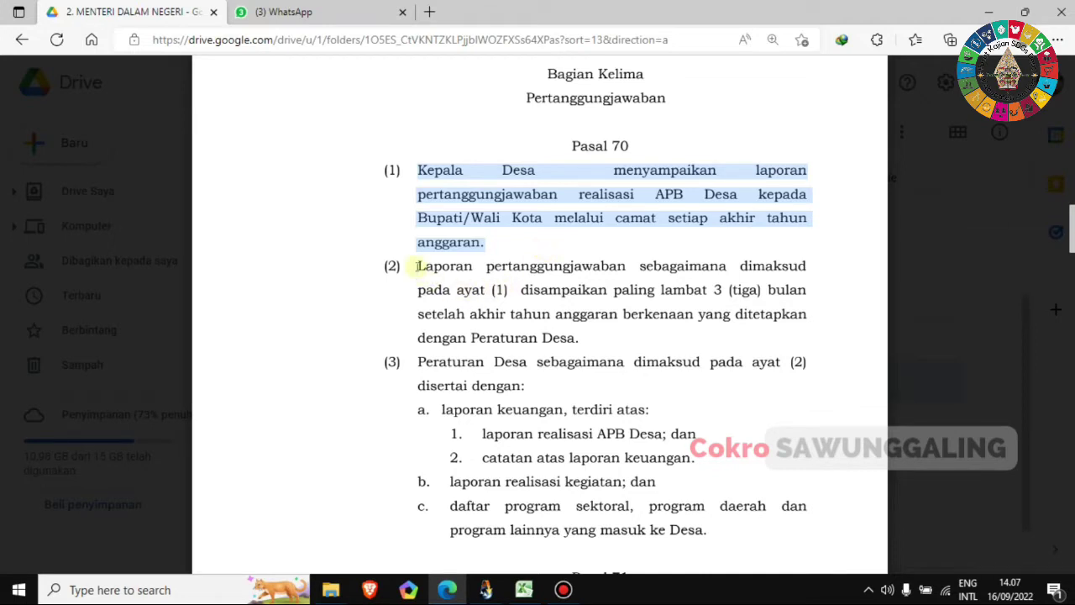
pyautogui.moveTo(417, 265); pyautogui.dragTo(581, 334)
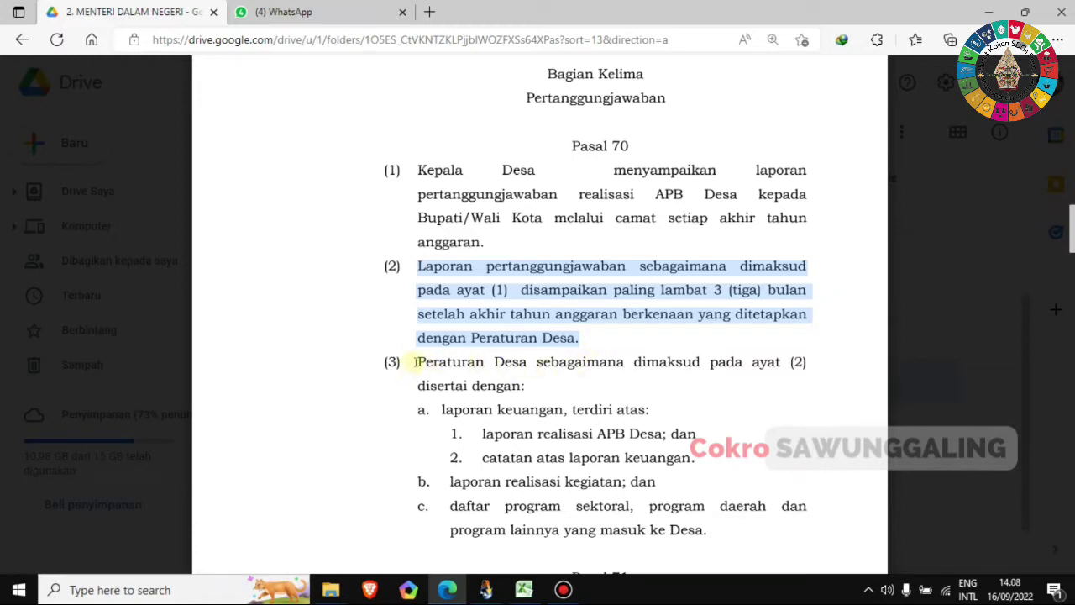
pyautogui.moveTo(414, 363); pyautogui.dragTo(550, 388)
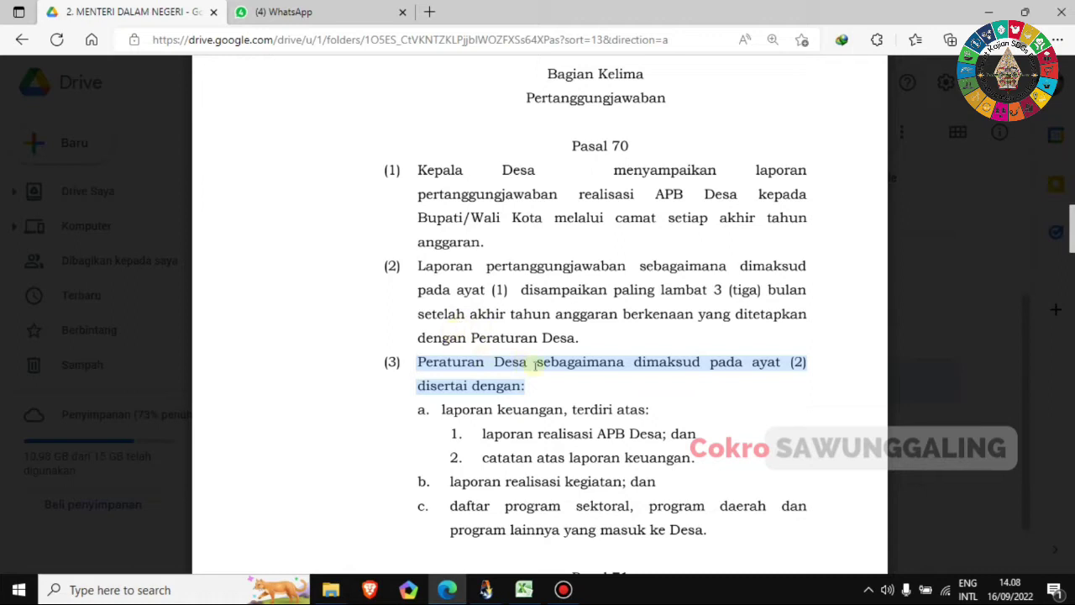
# - Highlight each required attachment under Pasal 70 paragraph (3) in turn, from the financial report items to the list of programs entering the village
pyautogui.scroll(-1, 576, 381)
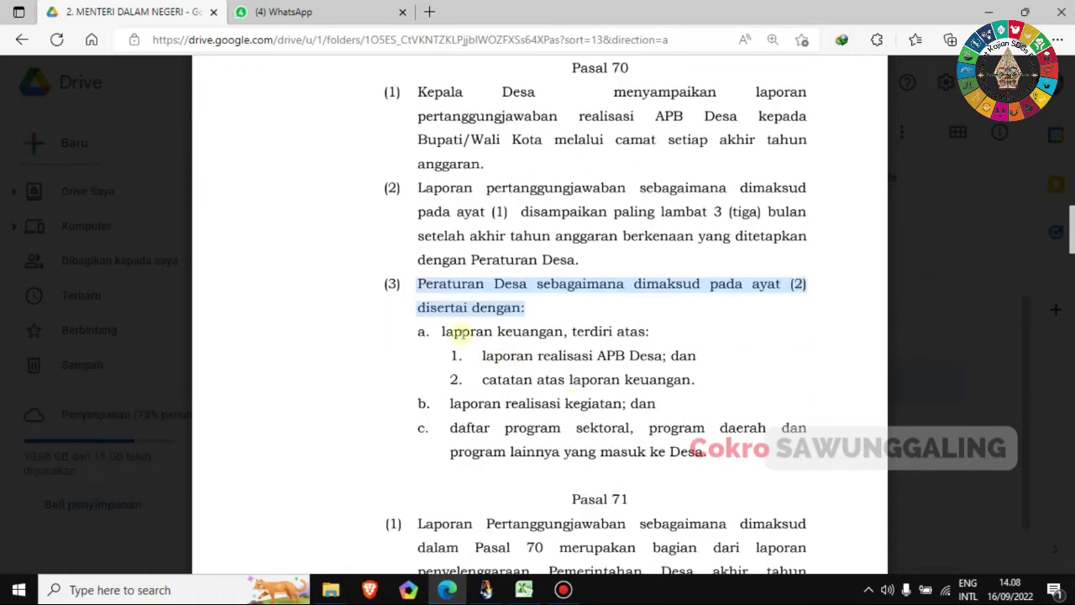
pyautogui.moveTo(435, 331); pyautogui.dragTo(652, 329)
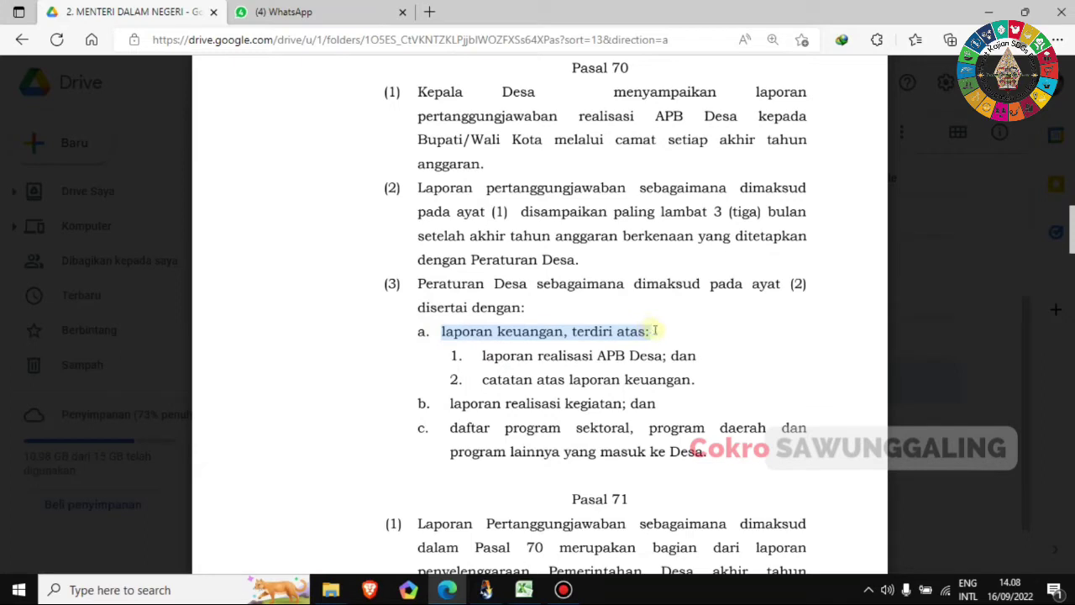
pyautogui.moveTo(475, 358); pyautogui.dragTo(704, 358)
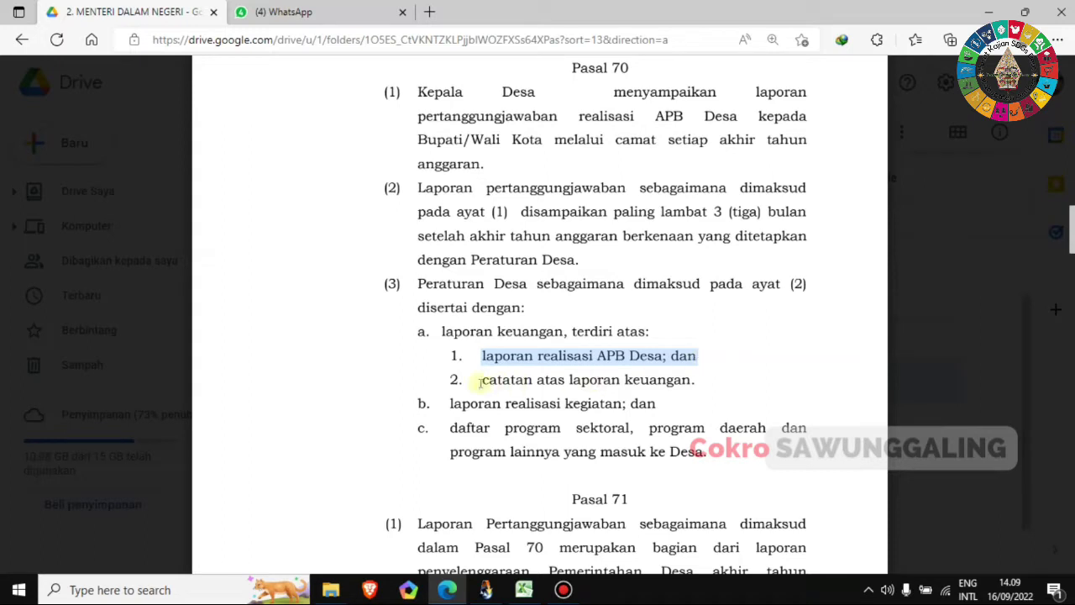
pyautogui.moveTo(476, 380); pyautogui.dragTo(705, 379)
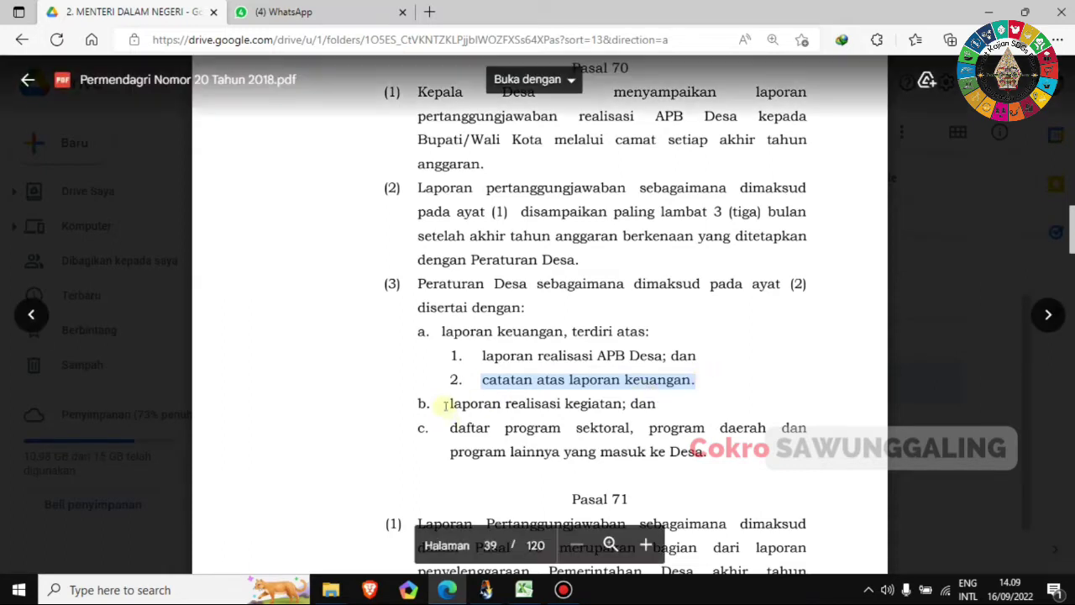
pyautogui.moveTo(445, 403); pyautogui.dragTo(660, 403)
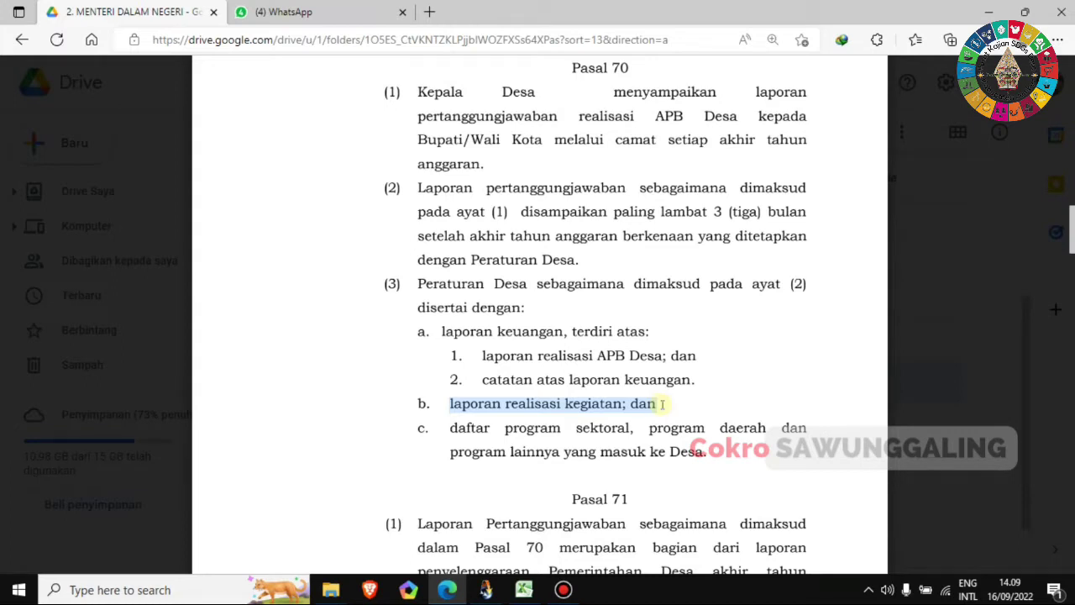
pyautogui.click(443, 428)
pyautogui.moveTo(443, 428); pyautogui.dragTo(711, 451)
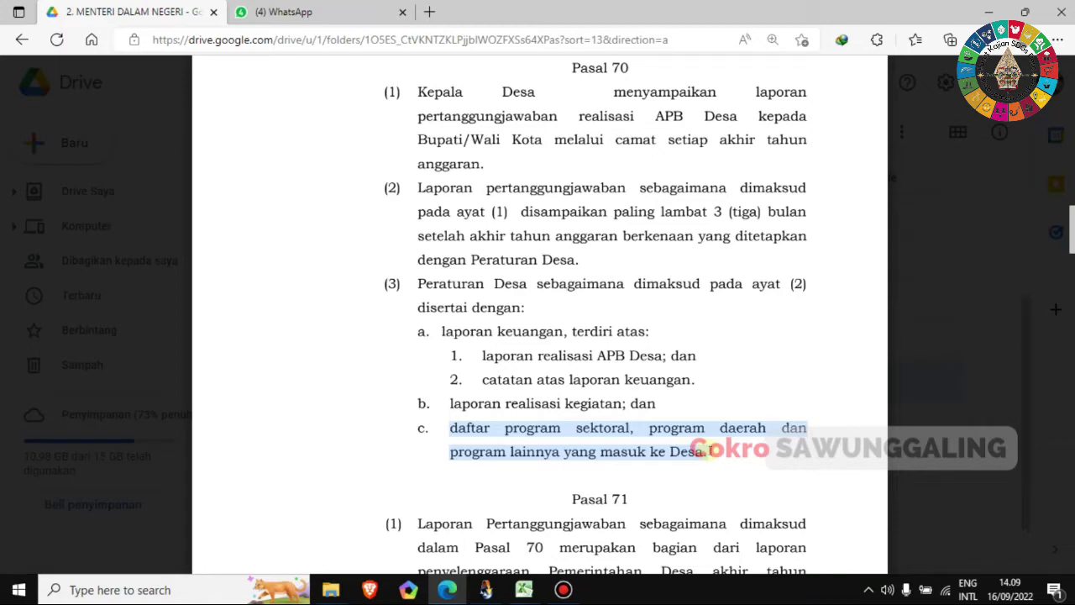
# - Highlight Pasal 71 paragraph (1), and return to Pasal 70 to highlight the whole attachment list a to c
pyautogui.scroll(-4, 710, 451)
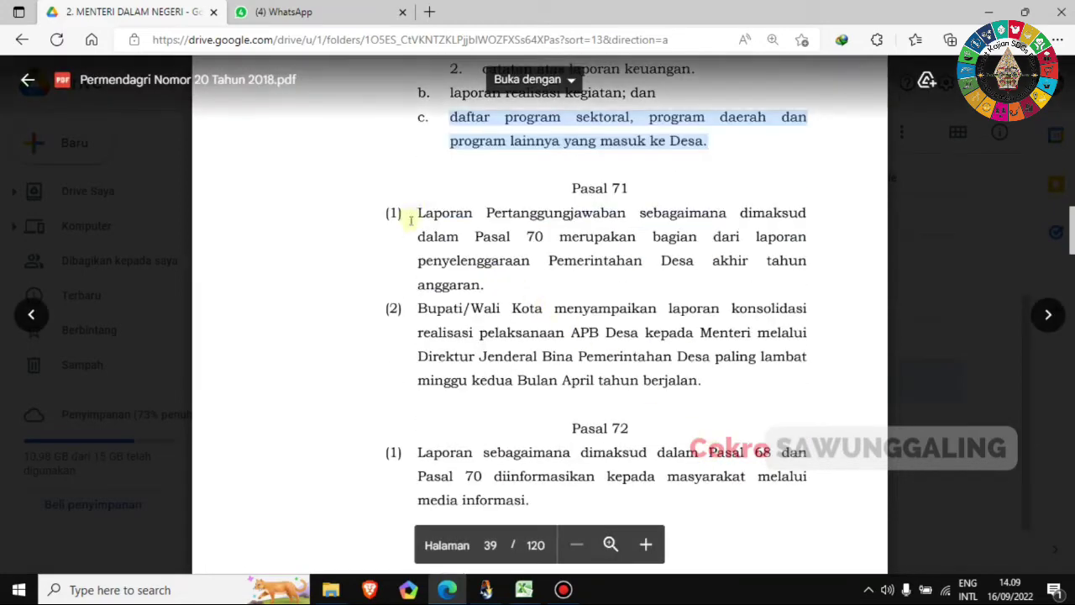
pyautogui.moveTo(413, 215); pyautogui.dragTo(532, 275)
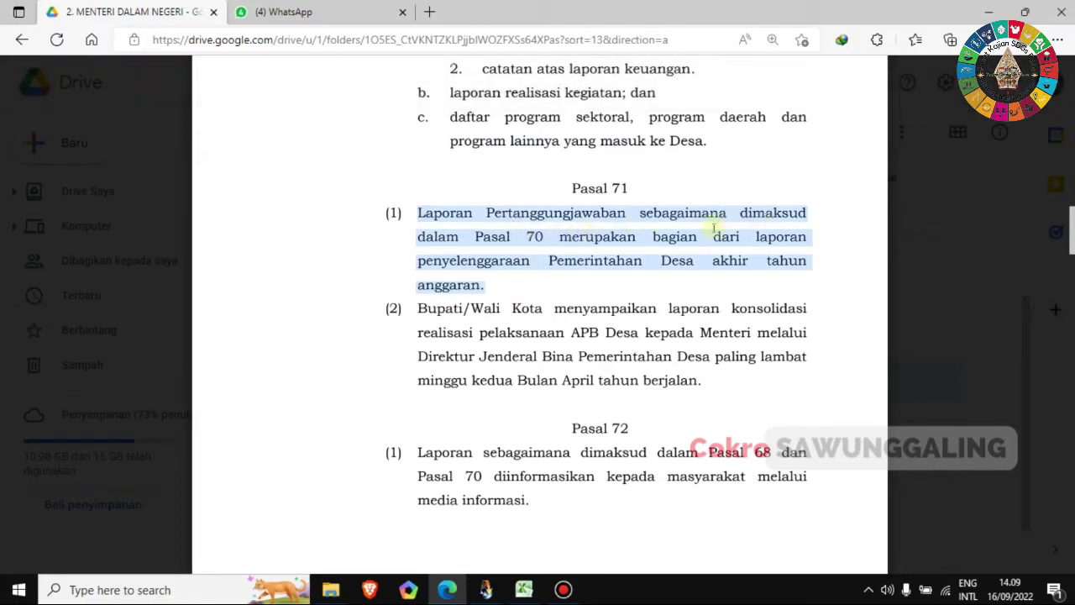
pyautogui.scroll(2, 659, 277)
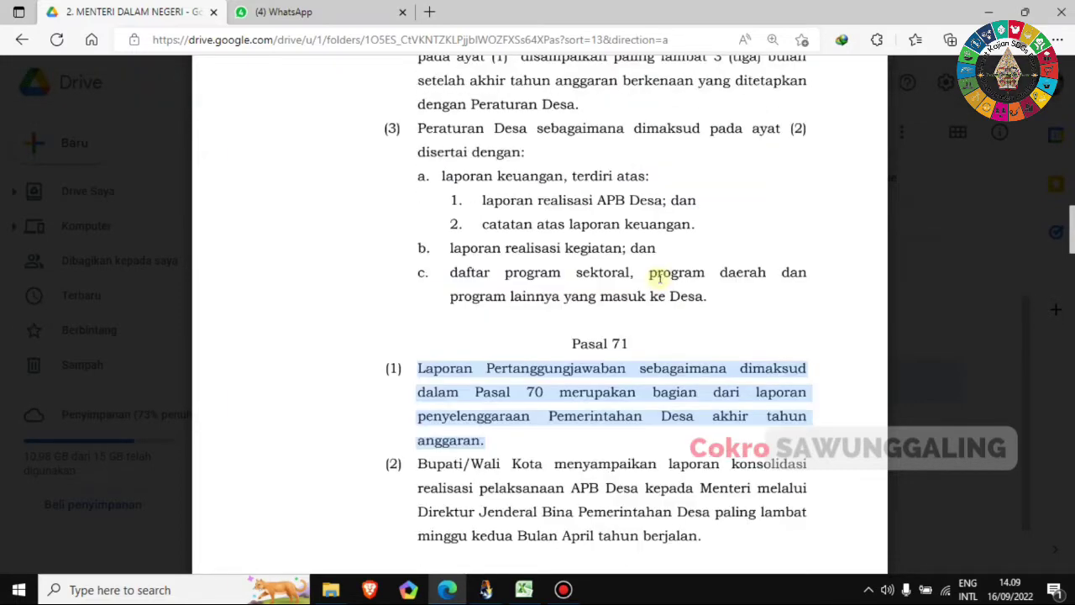
pyautogui.scroll(2, 659, 277)
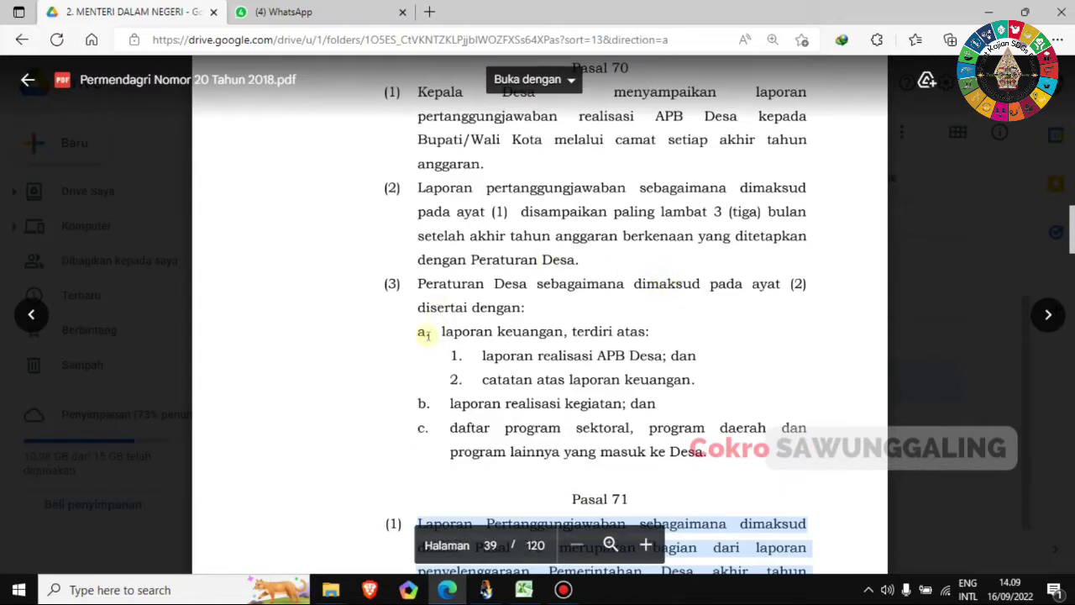
pyautogui.click(431, 332)
pyautogui.moveTo(708, 419); pyautogui.dragTo(740, 454)
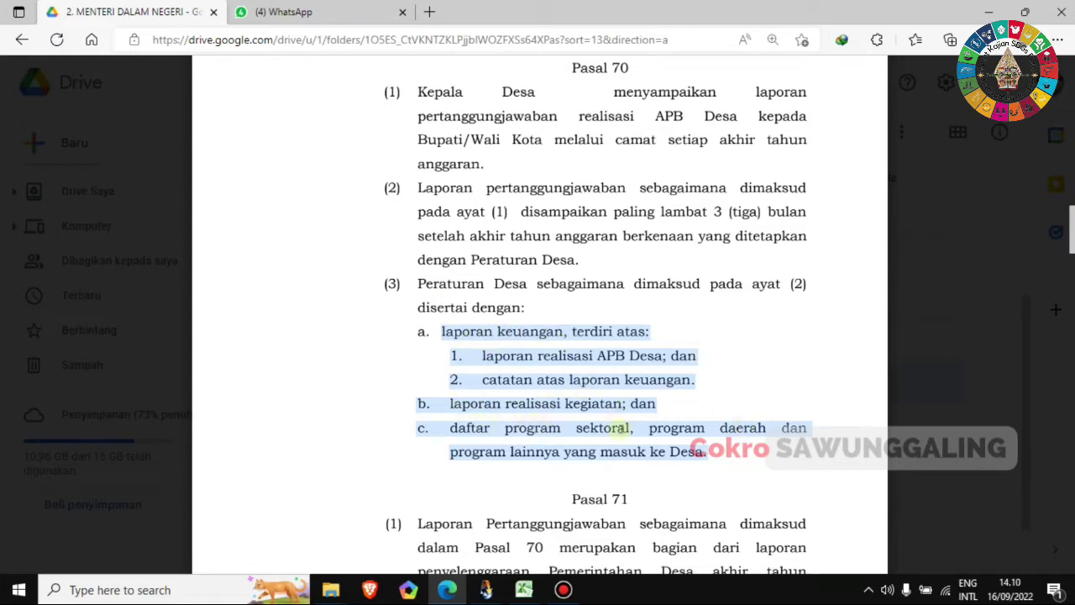
# - Highlight "merupakan bagian dari laporan penyelenggaraan" in Pasal 71 paragraph (1), and all of paragraph (2) on the consolidated report
pyautogui.scroll(-3, 619, 429)
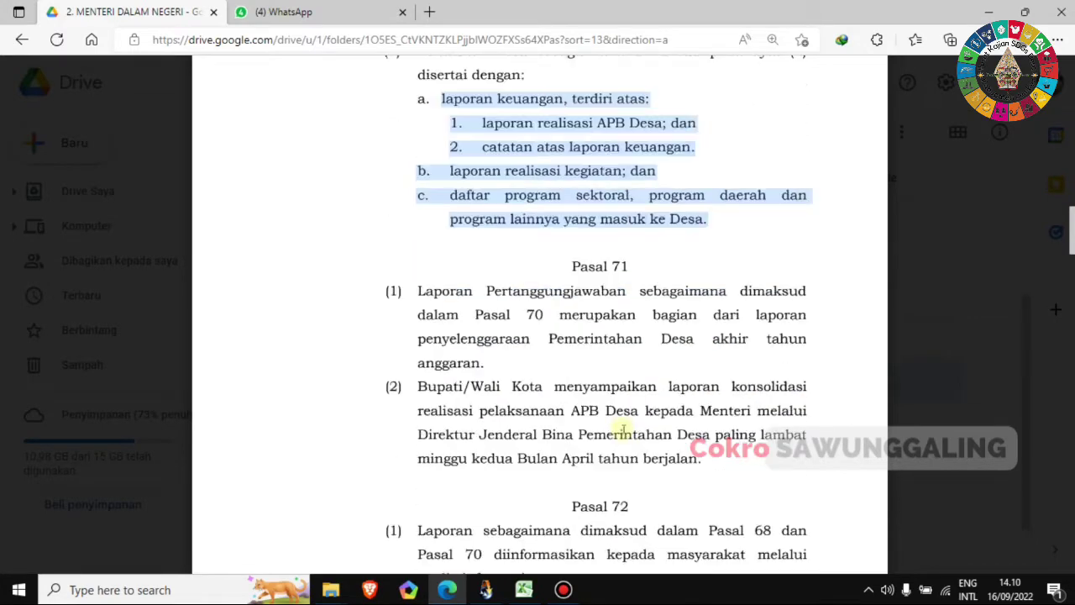
pyautogui.doubleClick(558, 315)
pyautogui.moveTo(619, 336); pyautogui.dragTo(488, 367)
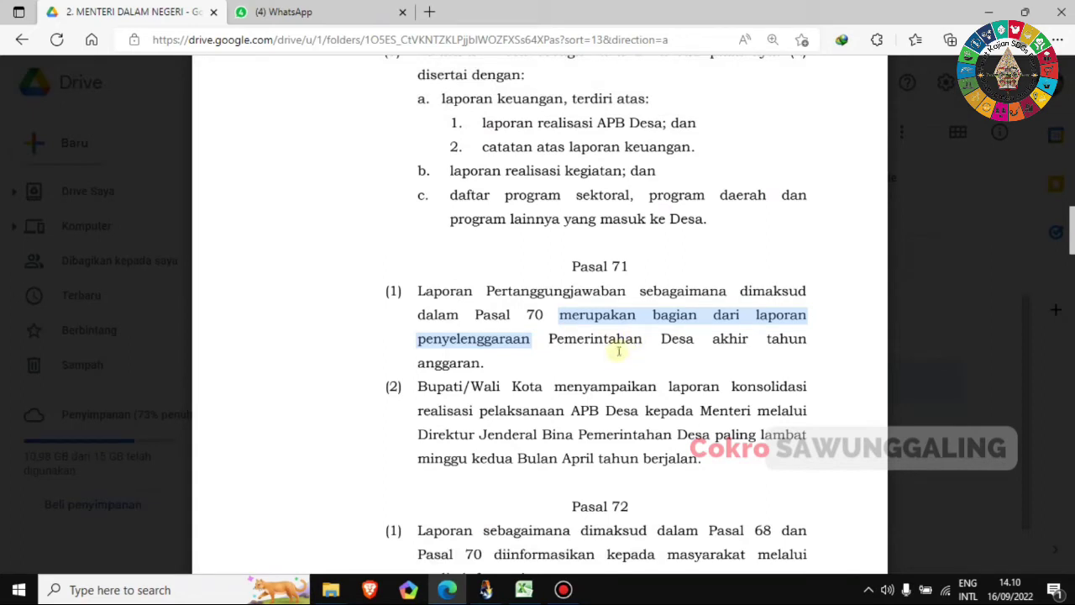
pyautogui.click(499, 363)
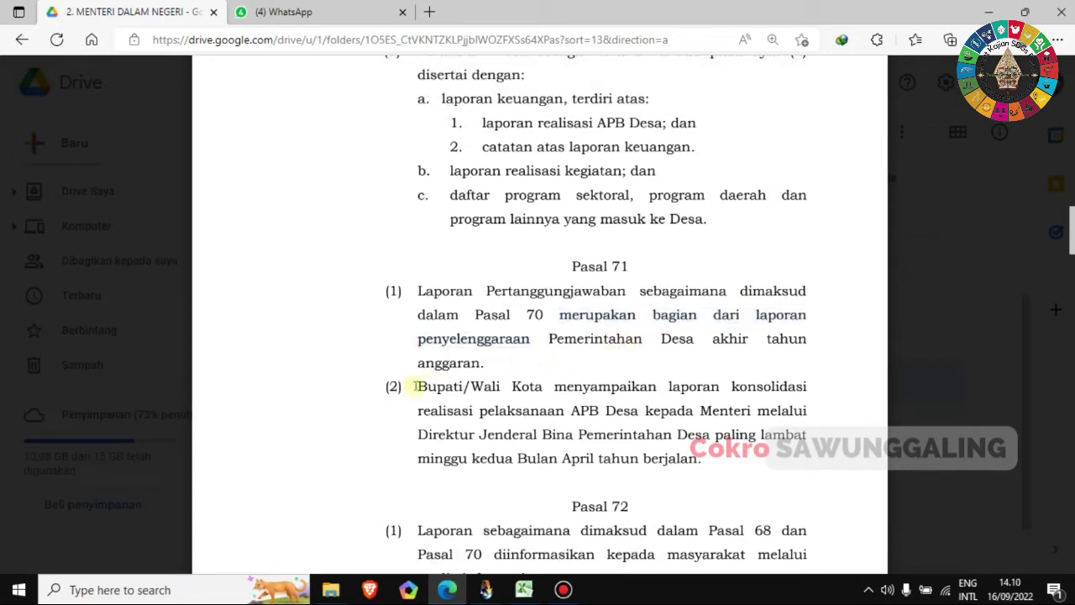
pyautogui.moveTo(414, 387); pyautogui.dragTo(705, 458)
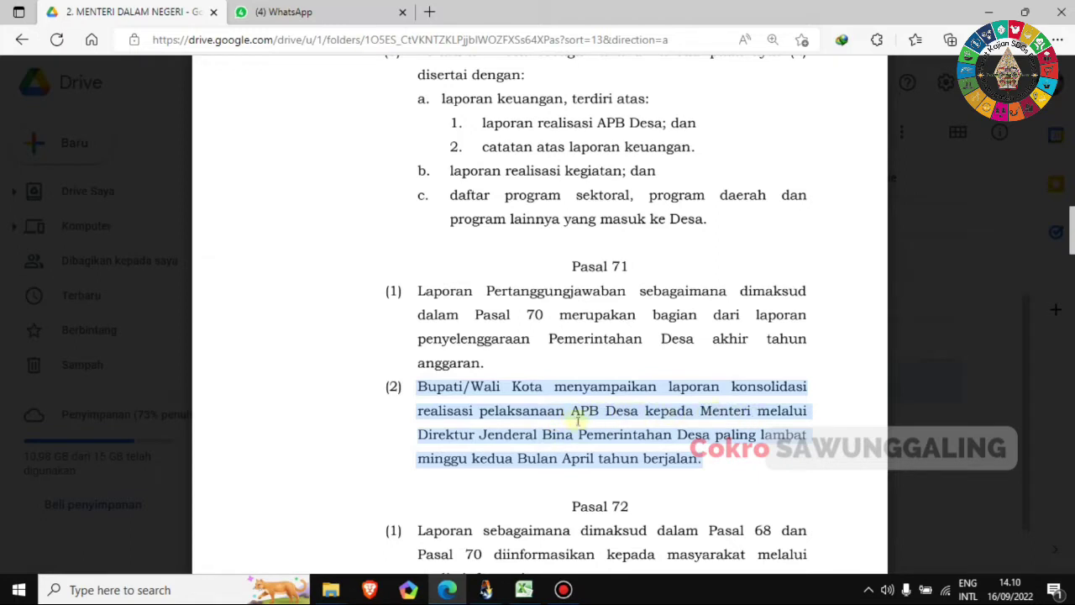
pyautogui.click(706, 463)
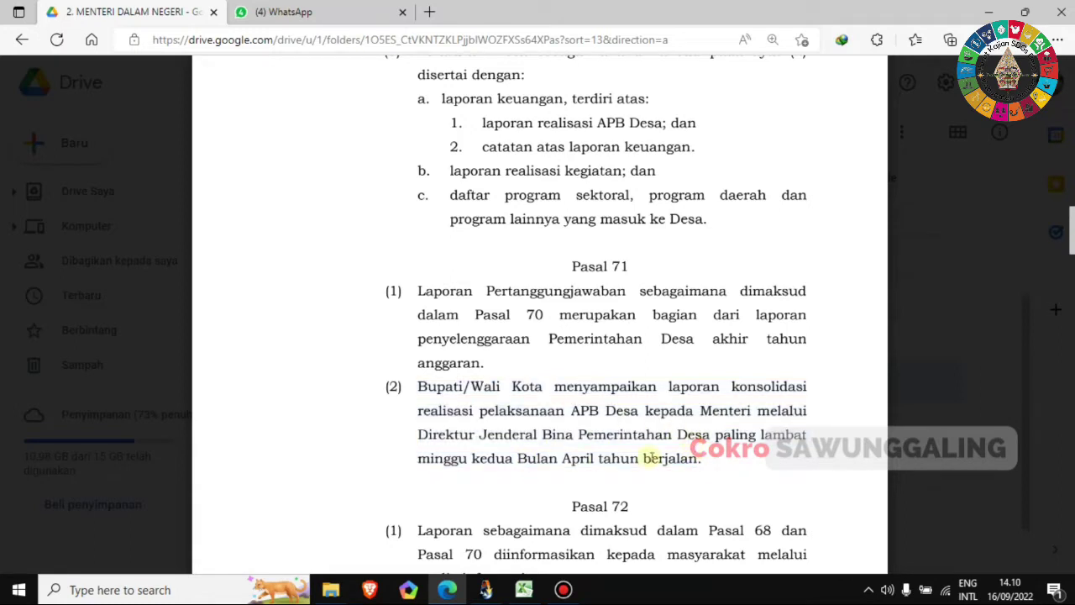
# - Highlight "disampaikan paling lambat 3 (tiga) bulan" in Pasal 70 paragraph (2) and "penyelenggaraan Pemerintahan Desa" in Pasal 71 paragraph (1)
pyautogui.scroll(2, 651, 457)
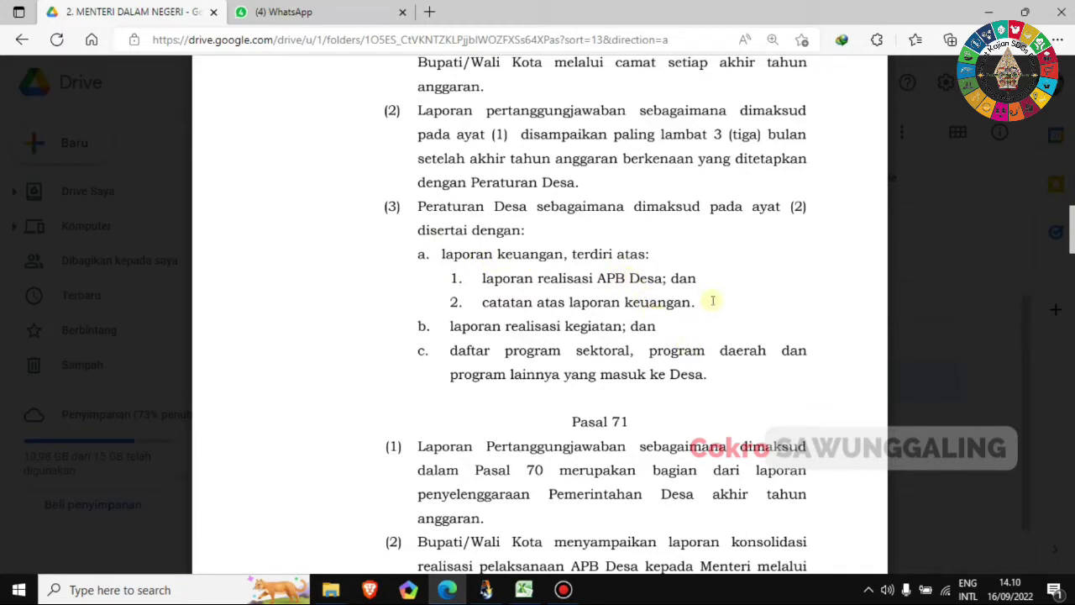
pyautogui.moveTo(521, 134); pyautogui.dragTo(804, 134)
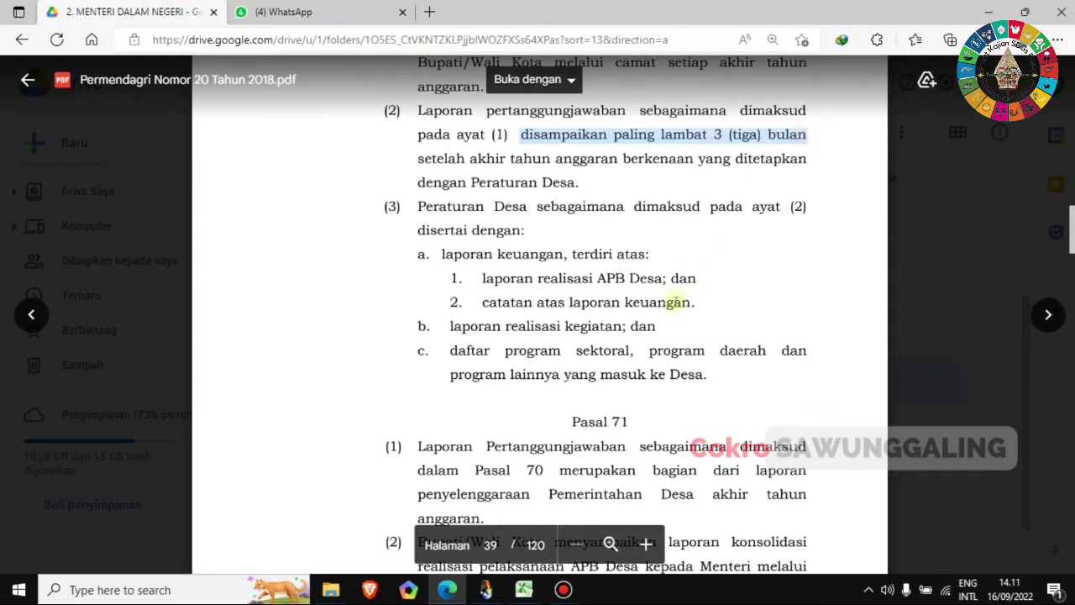
pyautogui.scroll(-2, 687, 346)
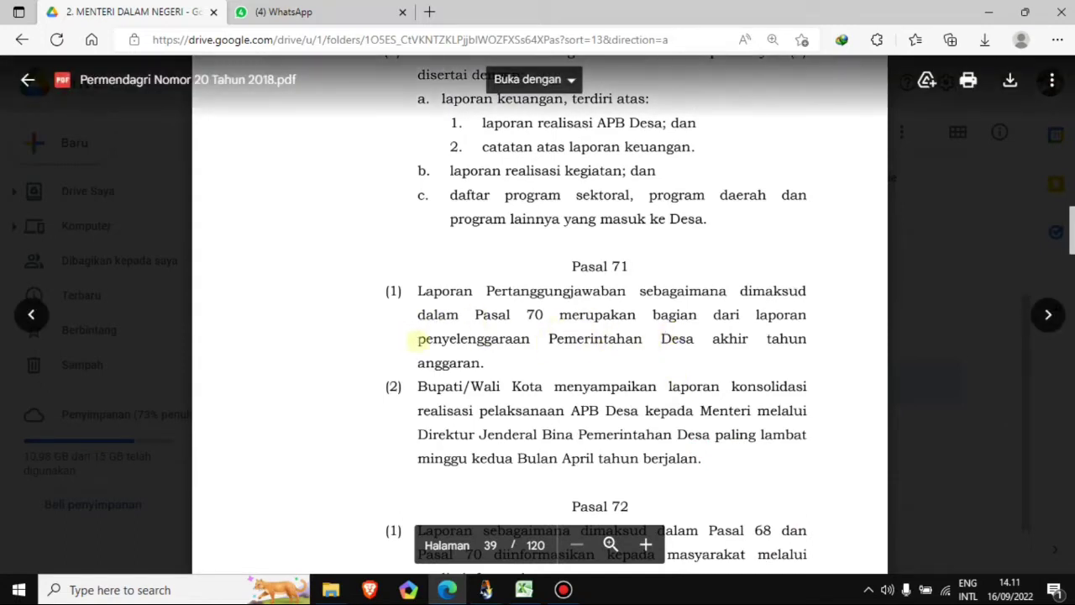
pyautogui.doubleClick(420, 341)
pyautogui.moveTo(467, 344); pyautogui.dragTo(696, 341)
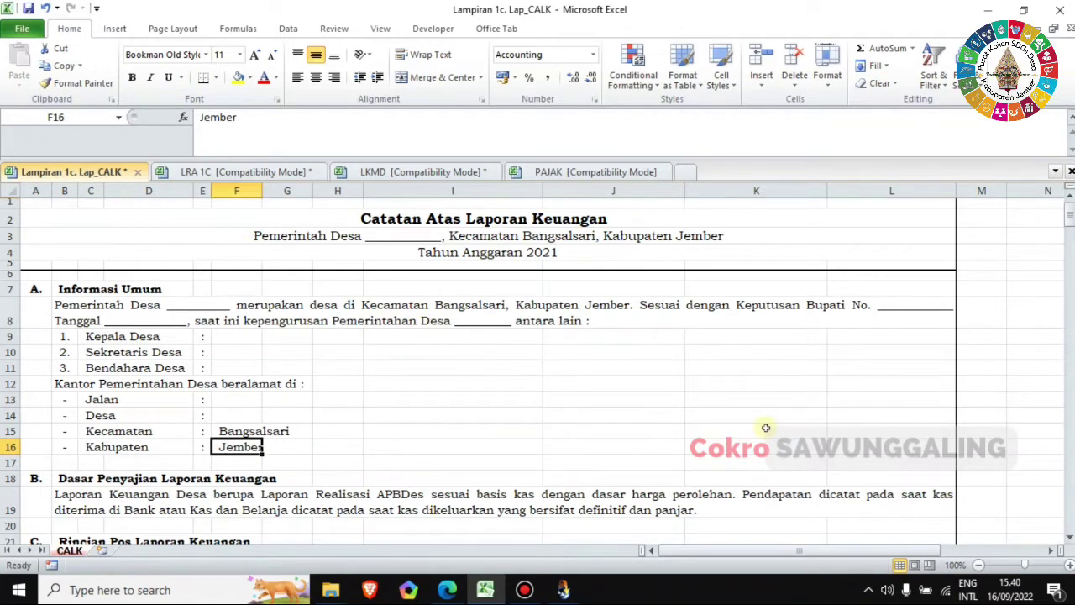
# - Skim the CALK sheet in Excel from the general information through the Alokasi Dana Desa section and return to its heading
pyautogui.scroll(-5, 765, 427)
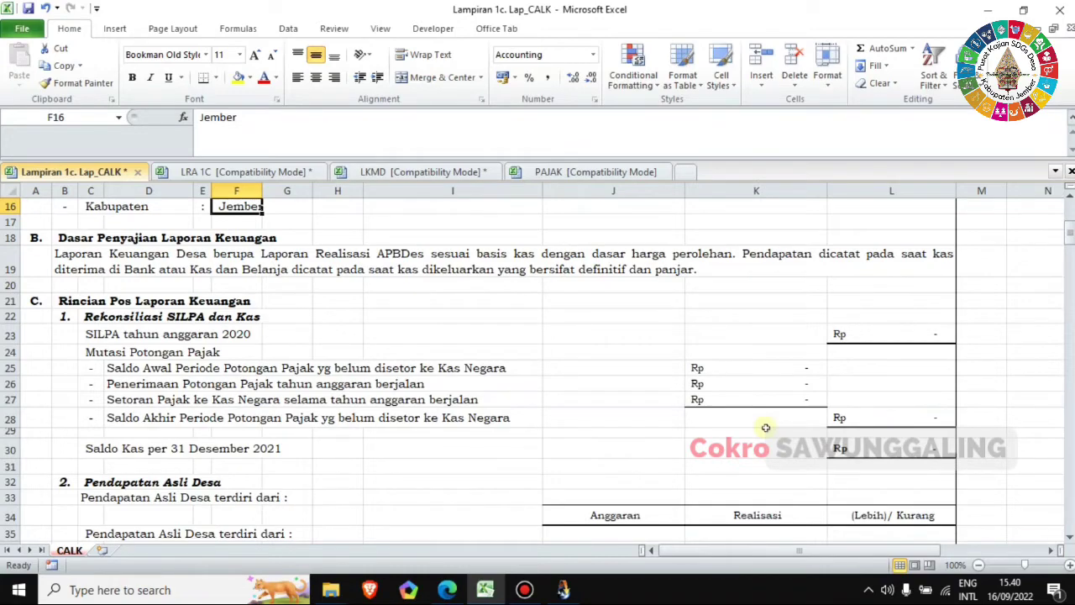
pyautogui.scroll(-12, 765, 427)
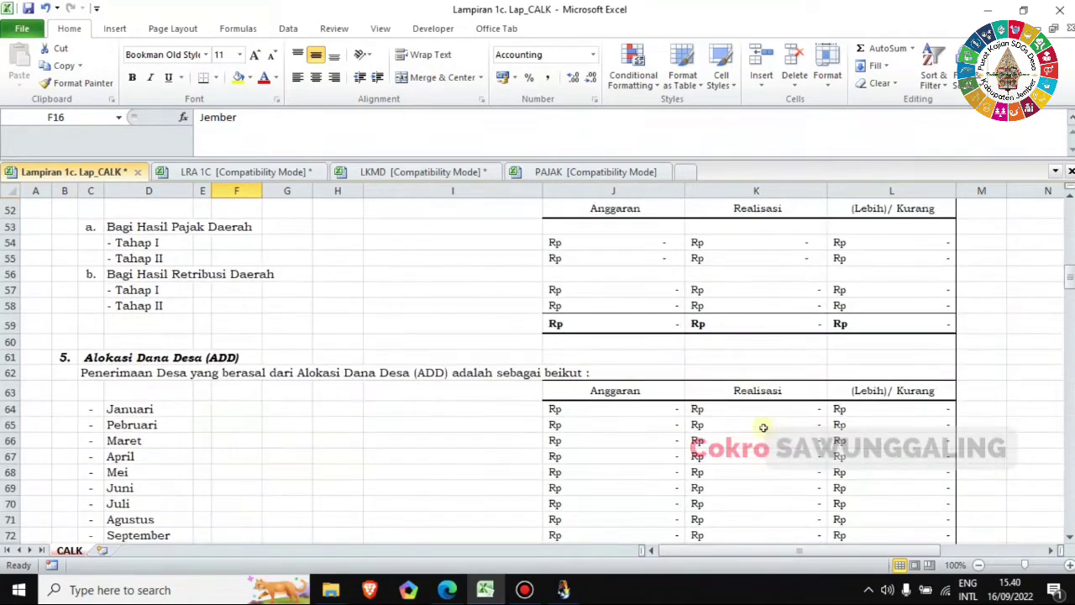
pyautogui.scroll(8, 763, 427)
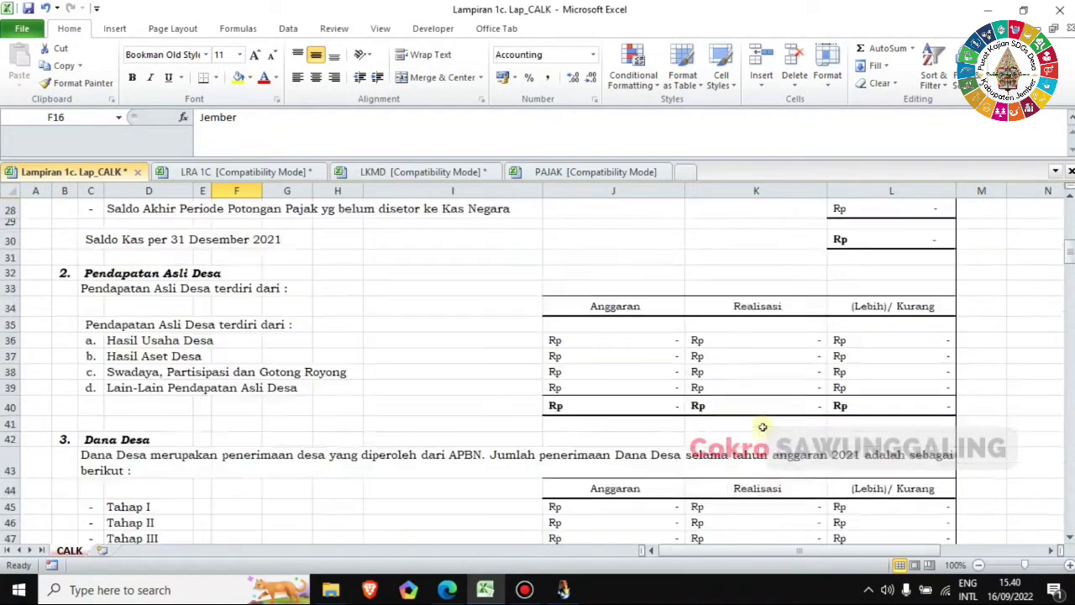
pyautogui.scroll(6, 762, 428)
pyautogui.scroll(-2, 760, 426)
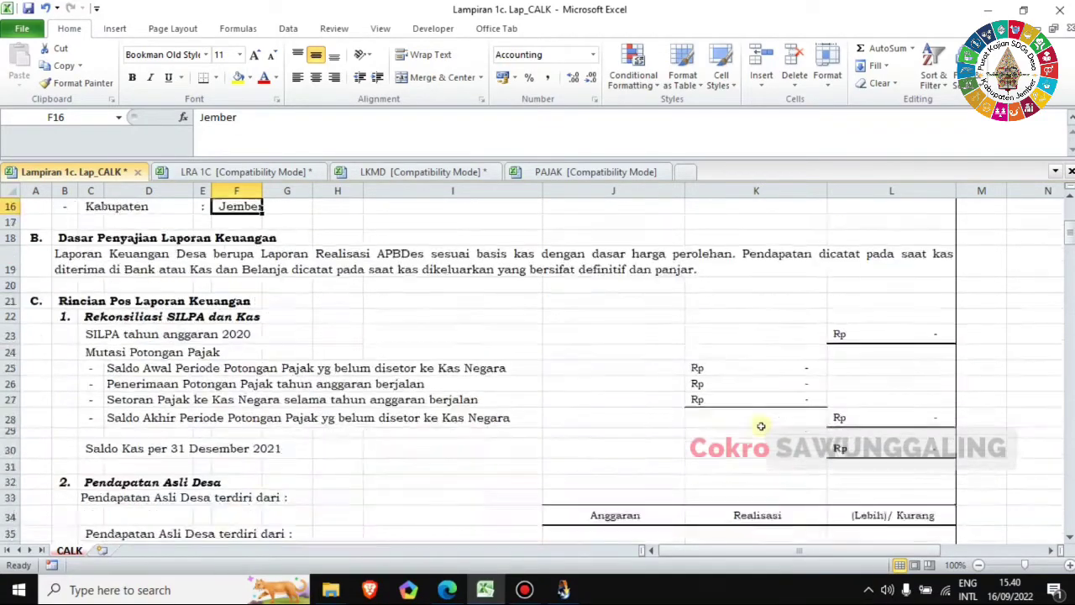
pyautogui.scroll(5, 761, 426)
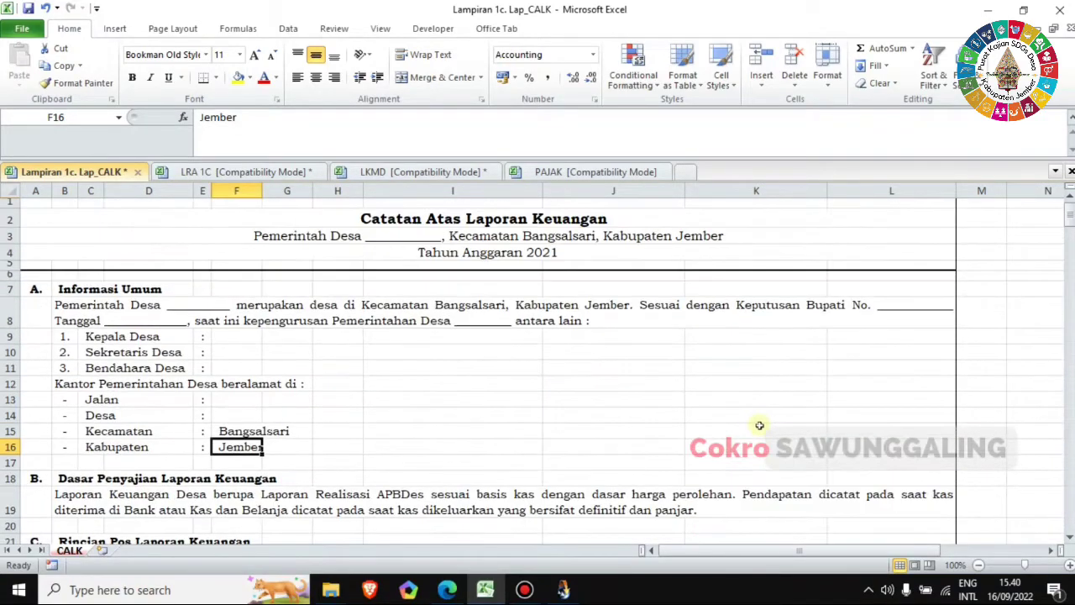
# - Examine sections A to C of the CALK sheet, including the SILPA and cash reconciliation and the Pendapatan Asli Desa table
pyautogui.click(1018, 400)
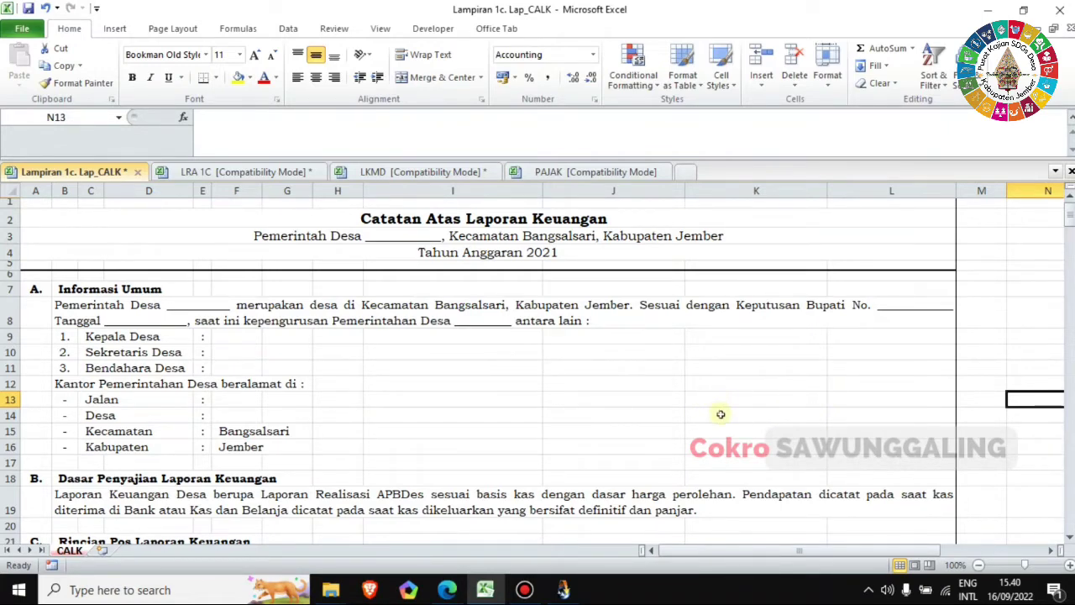
pyautogui.scroll(-2, 721, 414)
pyautogui.scroll(-1, 721, 414)
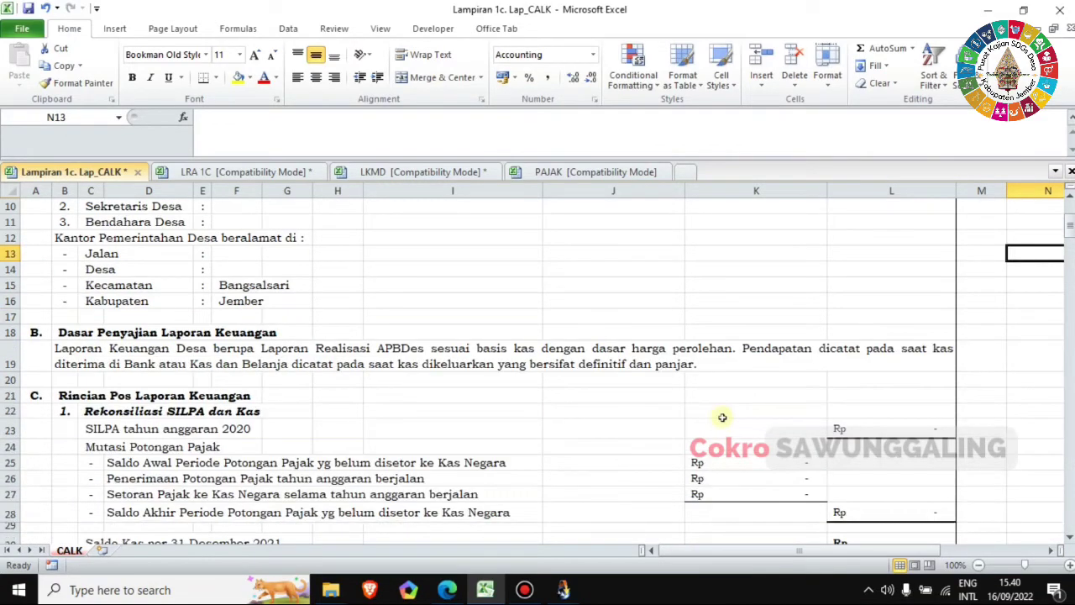
pyautogui.scroll(-2, 607, 382)
pyautogui.scroll(-2, 607, 382)
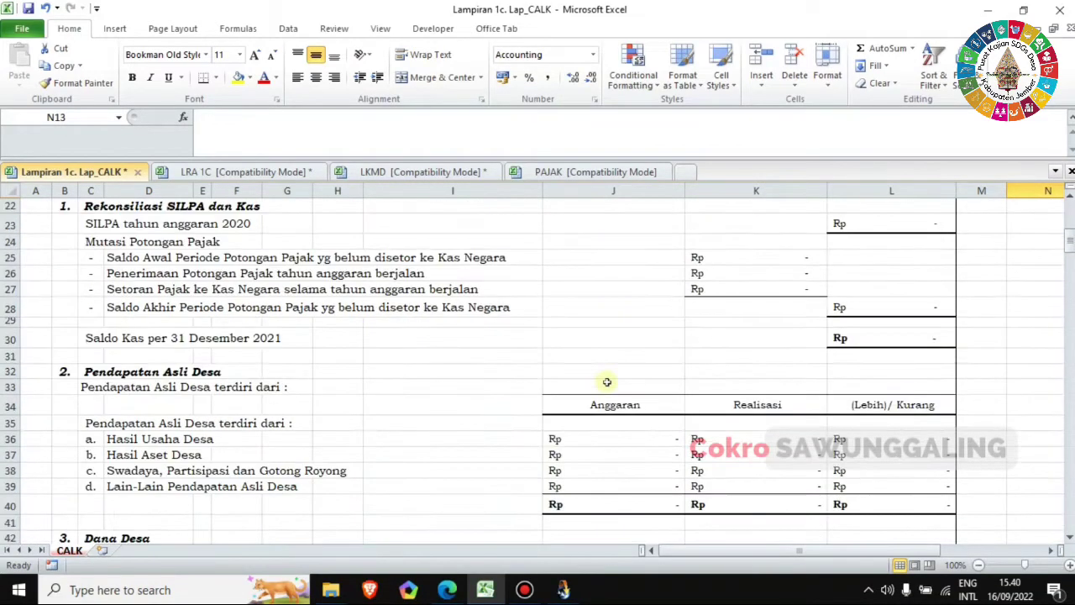
pyautogui.scroll(2, 606, 382)
pyautogui.scroll(1, 606, 383)
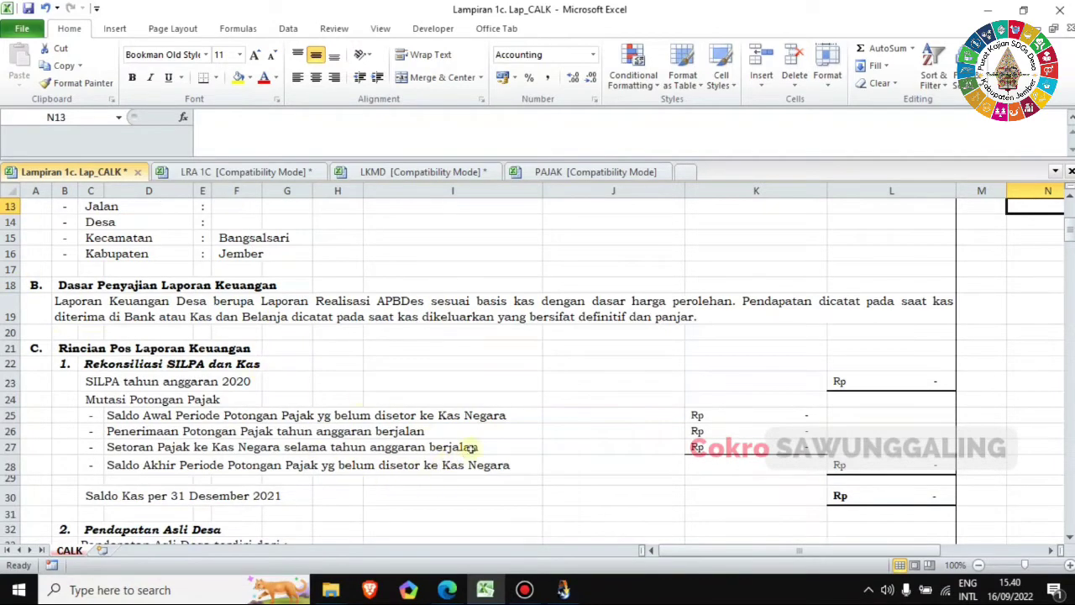
pyautogui.scroll(-3, 514, 414)
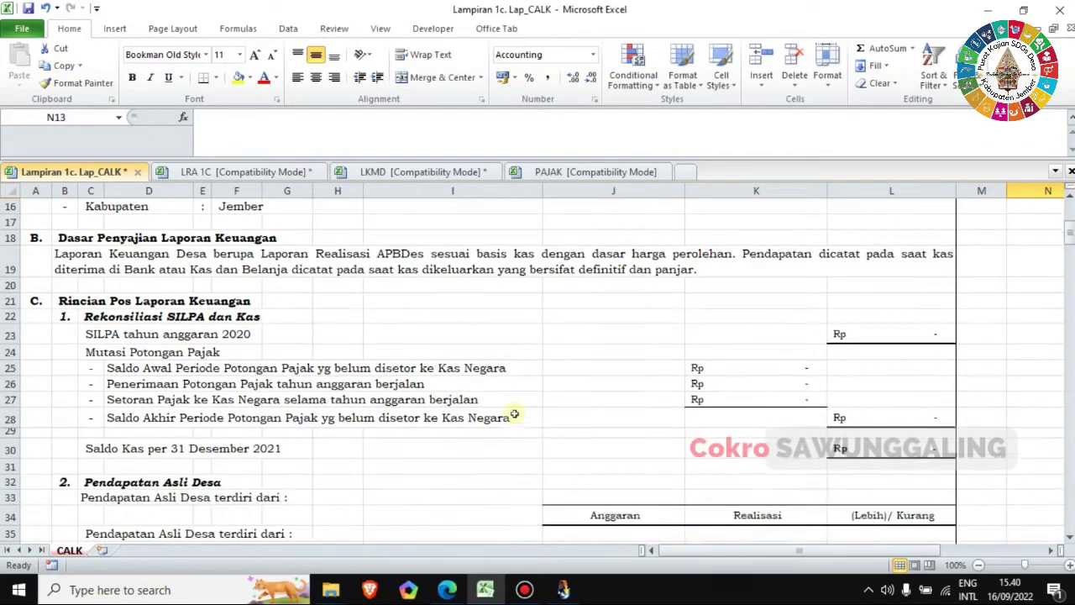
pyautogui.scroll(5, 514, 413)
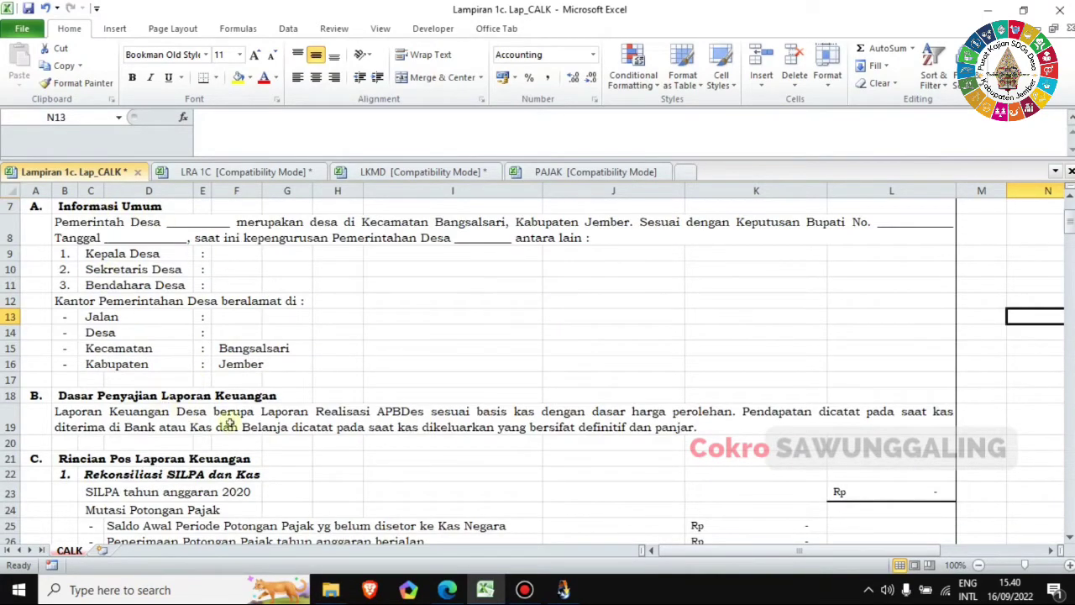
pyautogui.scroll(2, 545, 408)
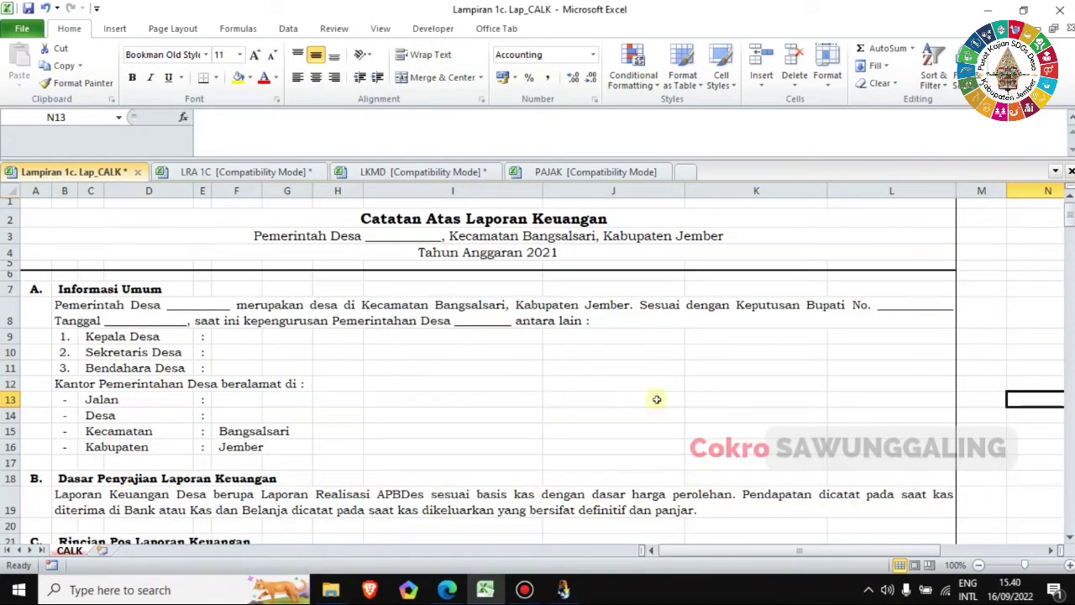
pyautogui.click(1024, 446)
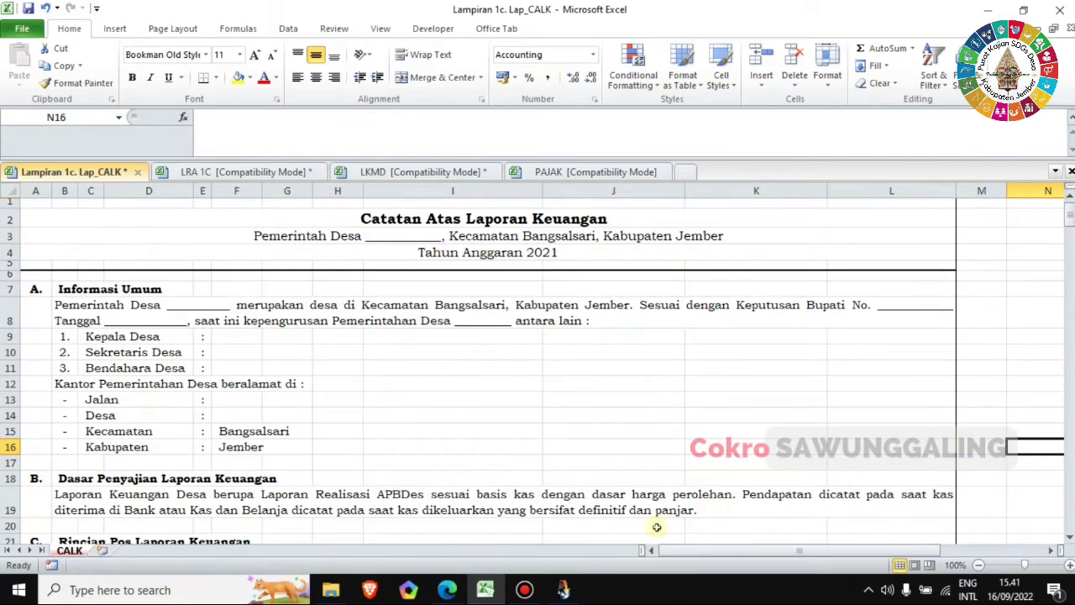
pyautogui.click(566, 590)
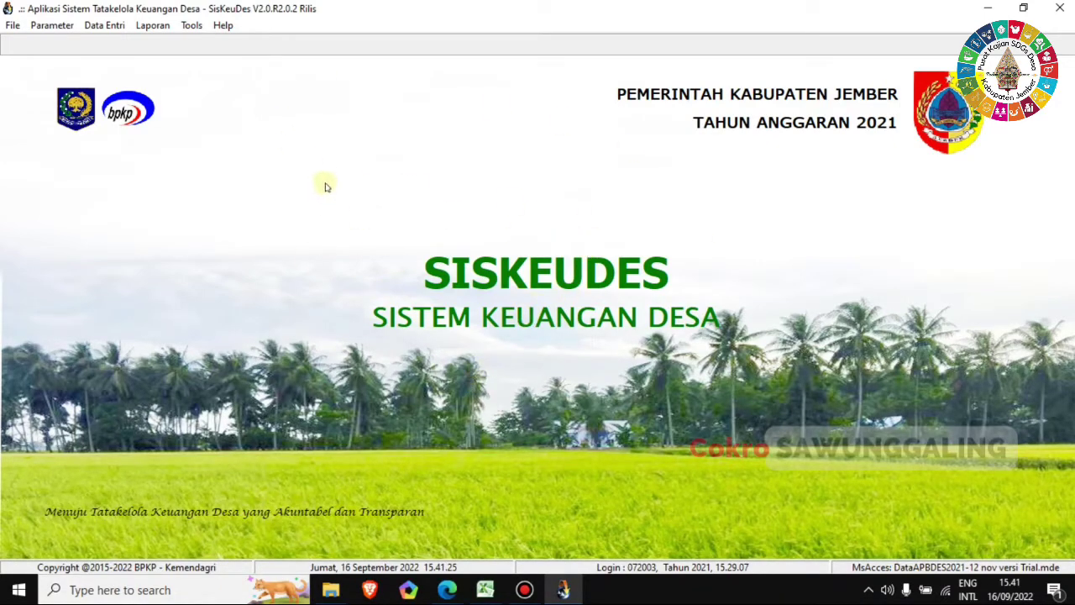
pyautogui.click(486, 590)
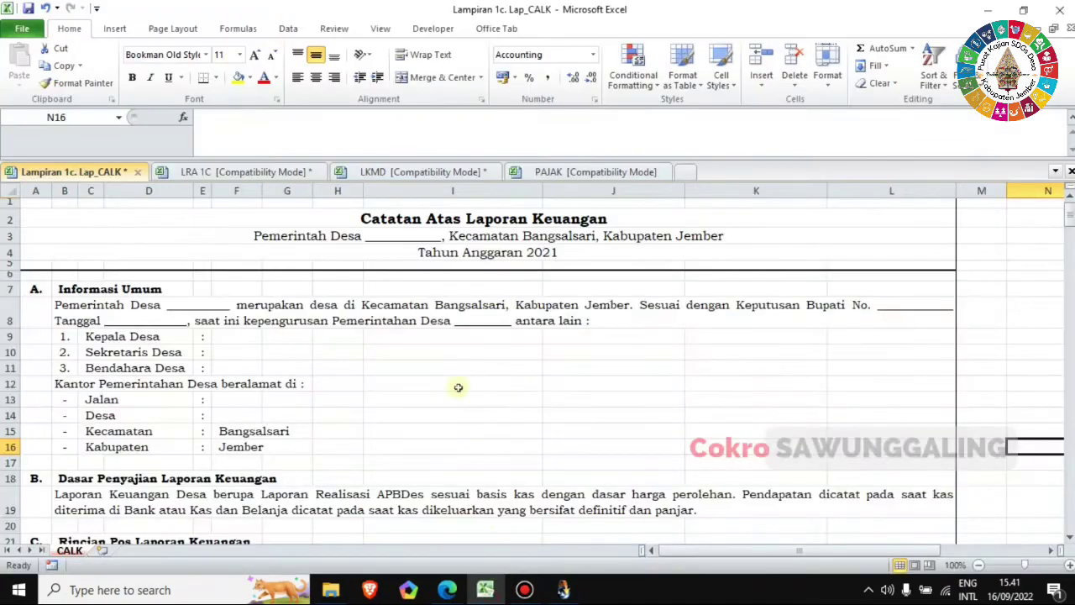
# - Point out section A, Informasi Umum: rows 7 to 16, its opening paragraph, the three village official entries and the office's Jalan entry
pyautogui.scroll(-1, 460, 370)
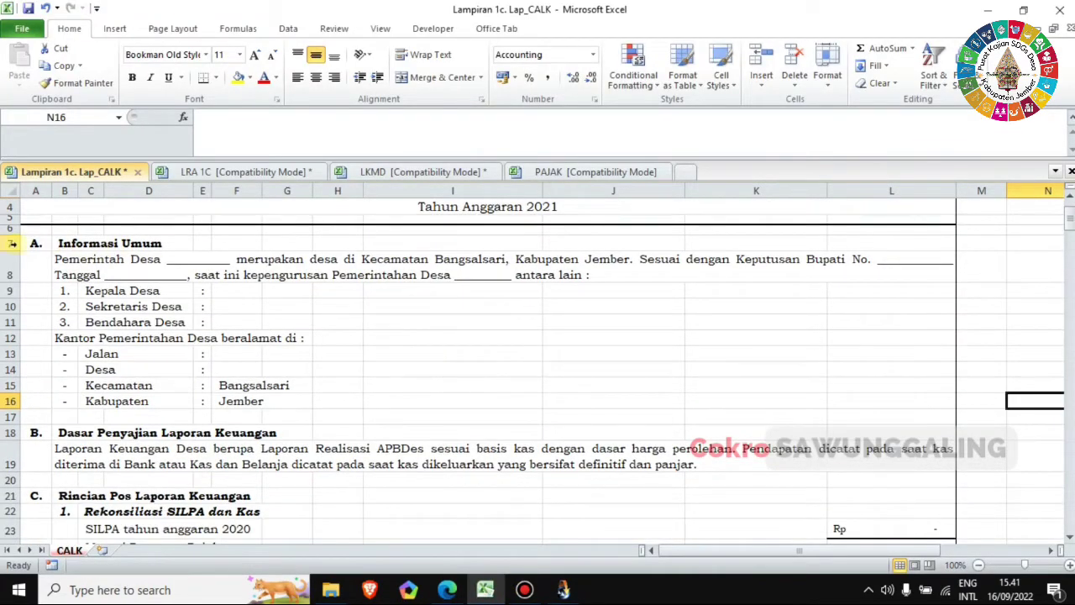
pyautogui.moveTo(10, 243); pyautogui.dragTo(10, 401)
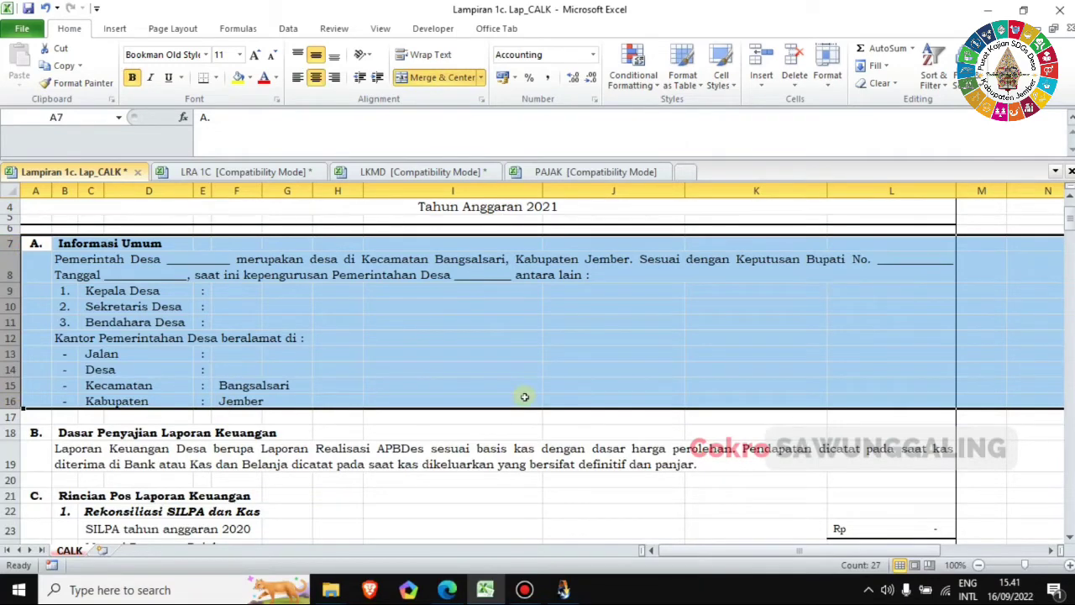
pyautogui.click(152, 261)
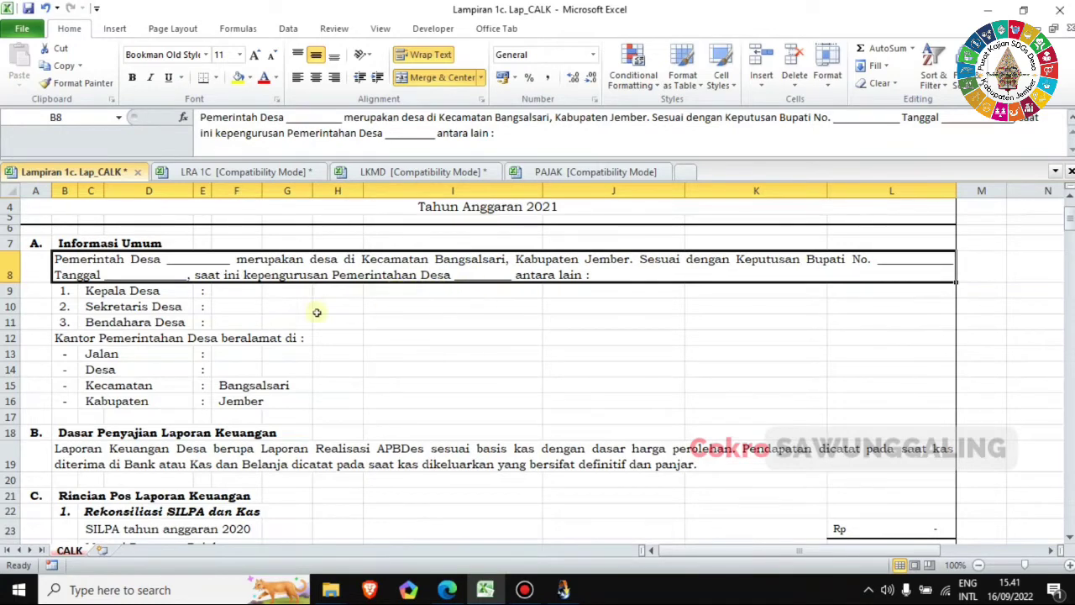
pyautogui.click(229, 293)
pyautogui.click(235, 307)
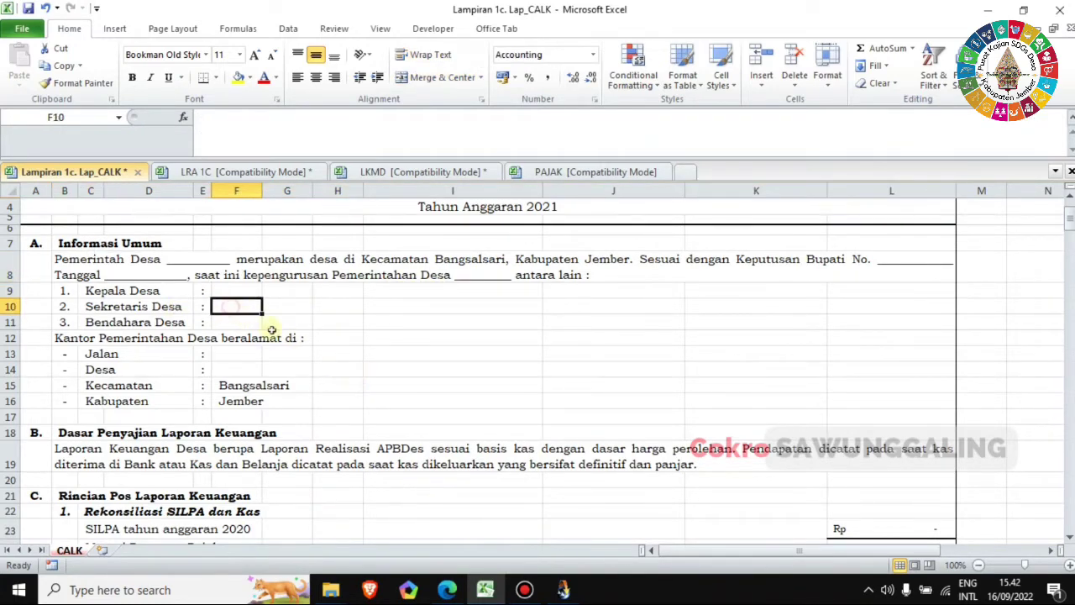
pyautogui.click(221, 322)
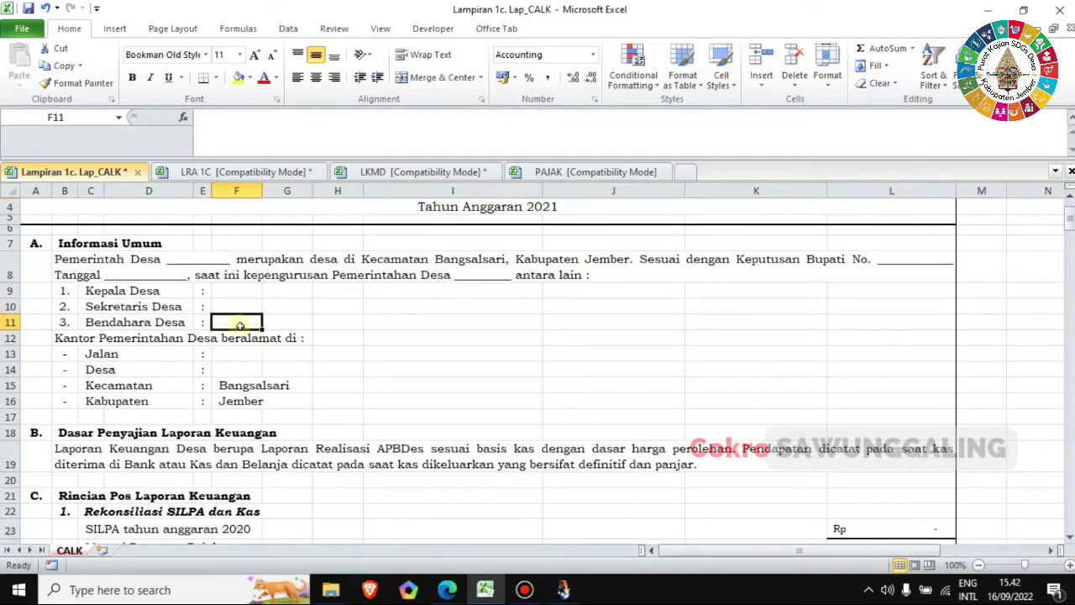
pyautogui.click(234, 353)
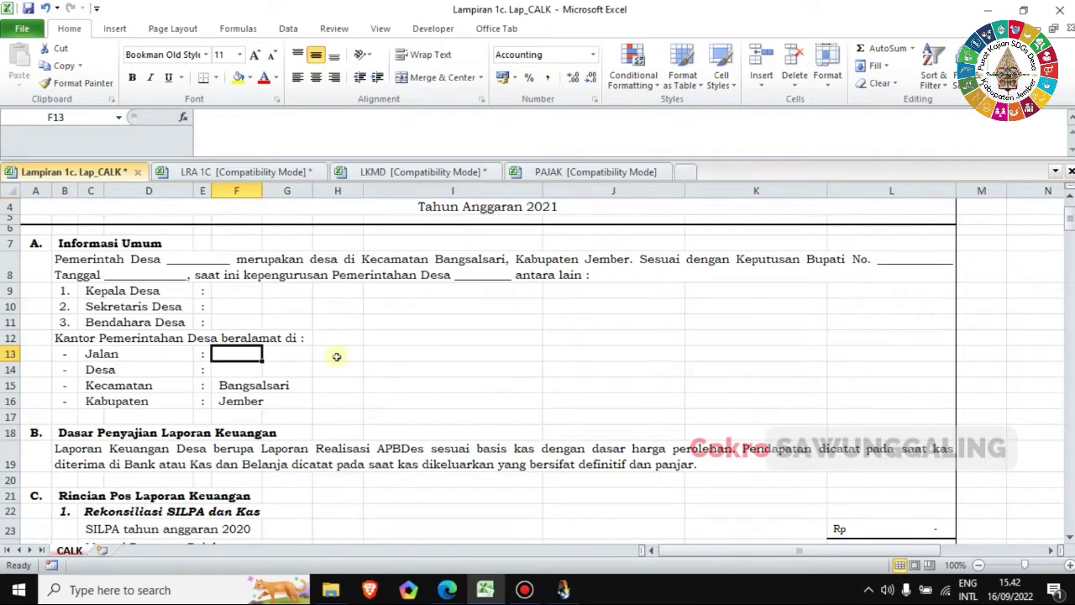
# - Review the paragraph in row 19 of section B, Dasar Penyajian Laporan Keuangan, on the cash-basis presentation
pyautogui.scroll(-4, 336, 356)
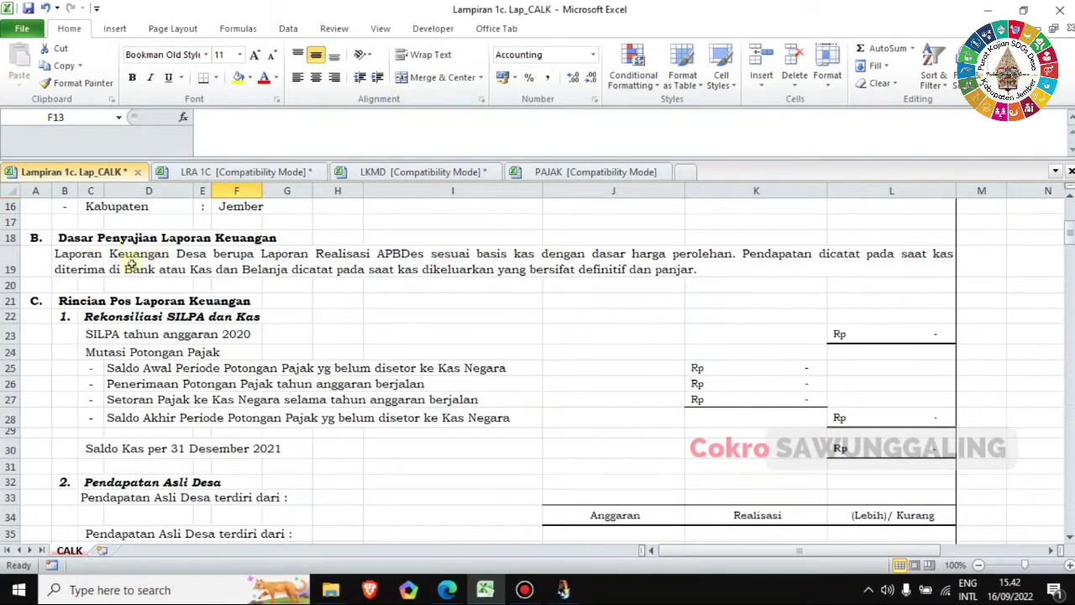
pyautogui.click(13, 267)
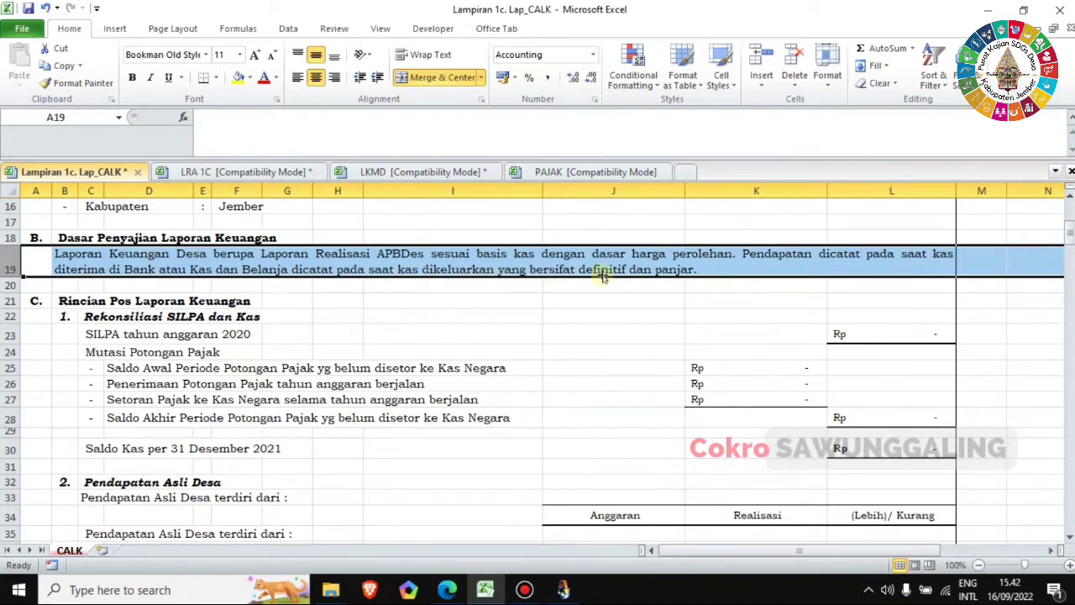
pyautogui.click(657, 289)
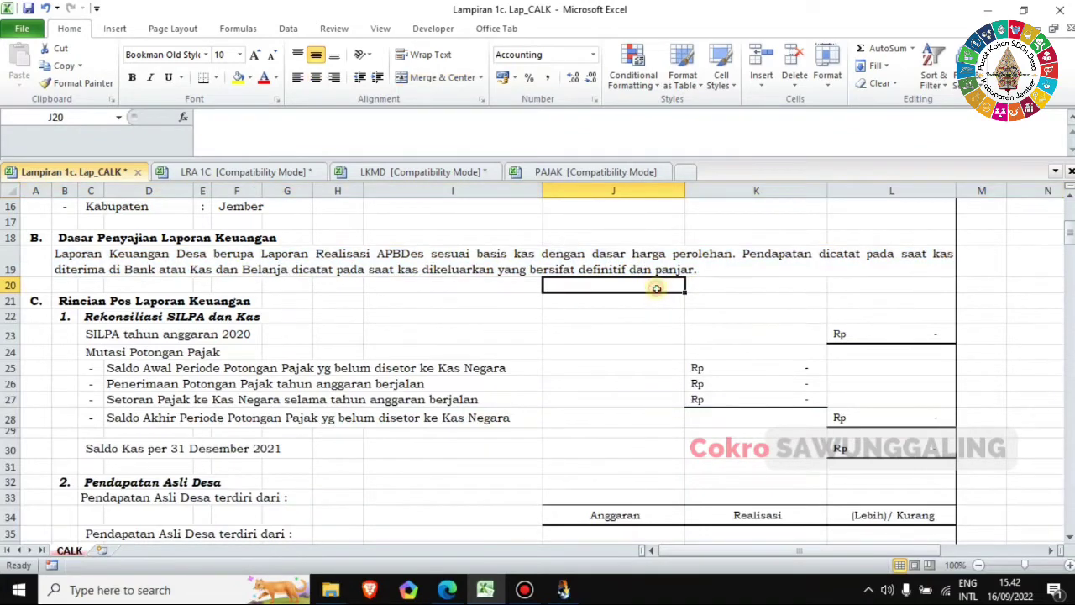
pyautogui.click(974, 263)
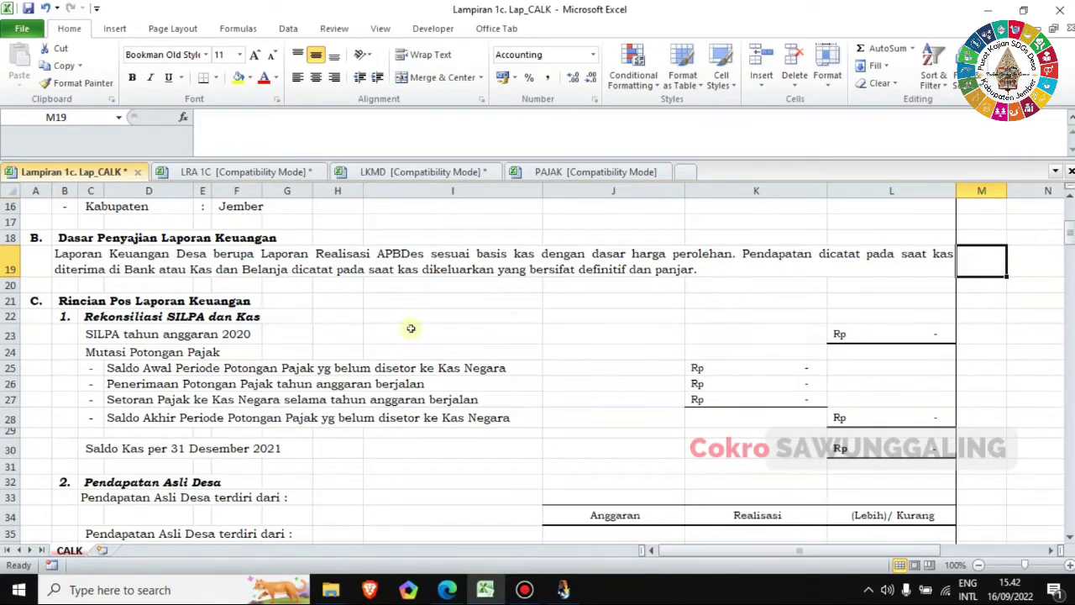
# - Point out section C, Rincian Pos Laporan Keuangan, and its first item, Rekonsiliasi SILPA dan Kas
pyautogui.scroll(-1, 419, 334)
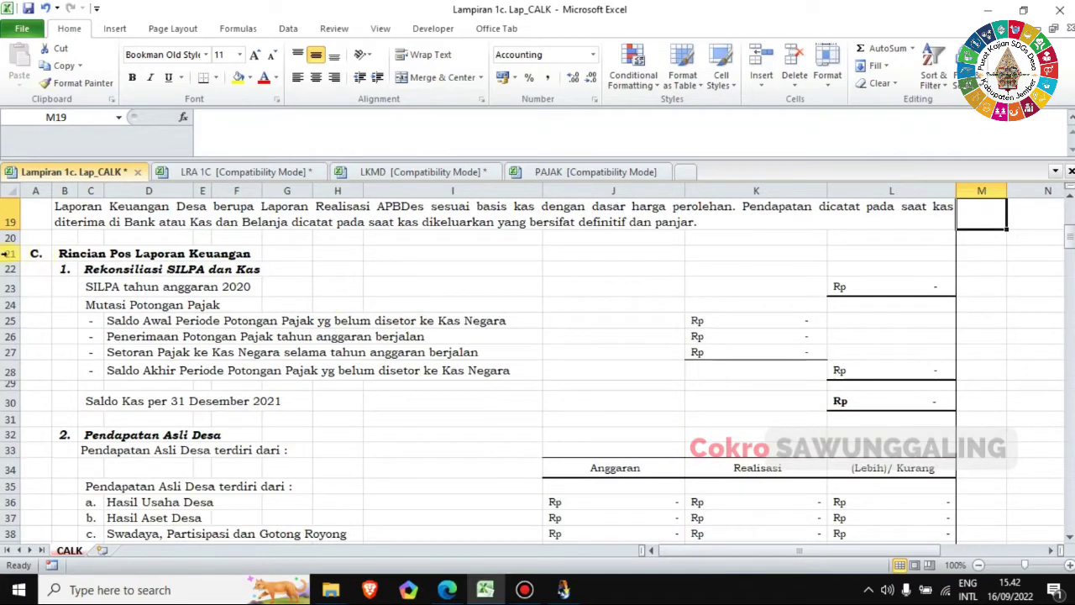
pyautogui.moveTo(6, 253); pyautogui.dragTo(10, 396)
pyautogui.click(135, 254)
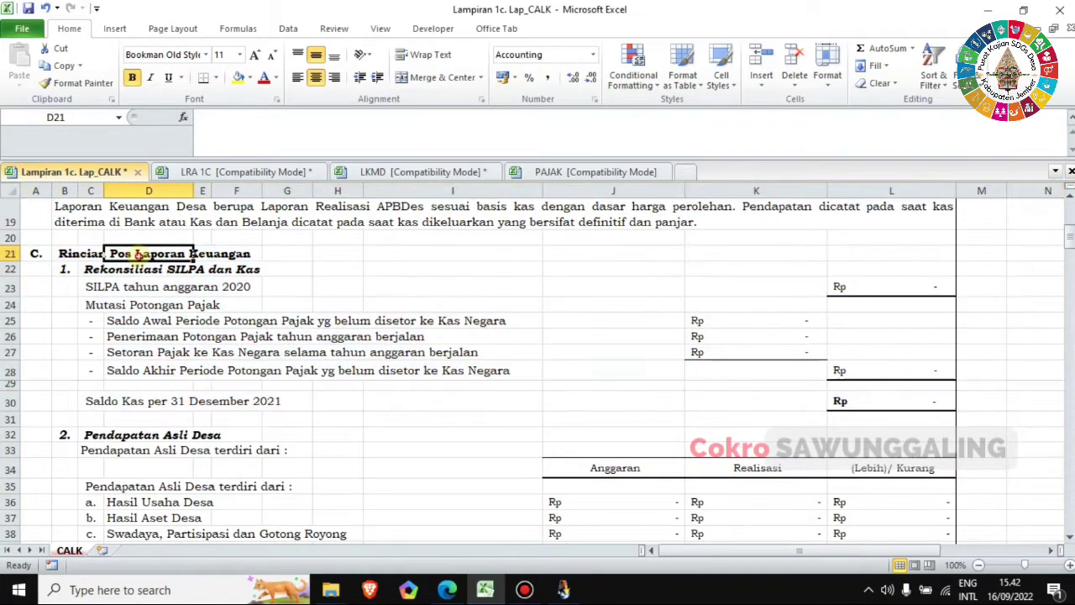
pyautogui.click(64, 270)
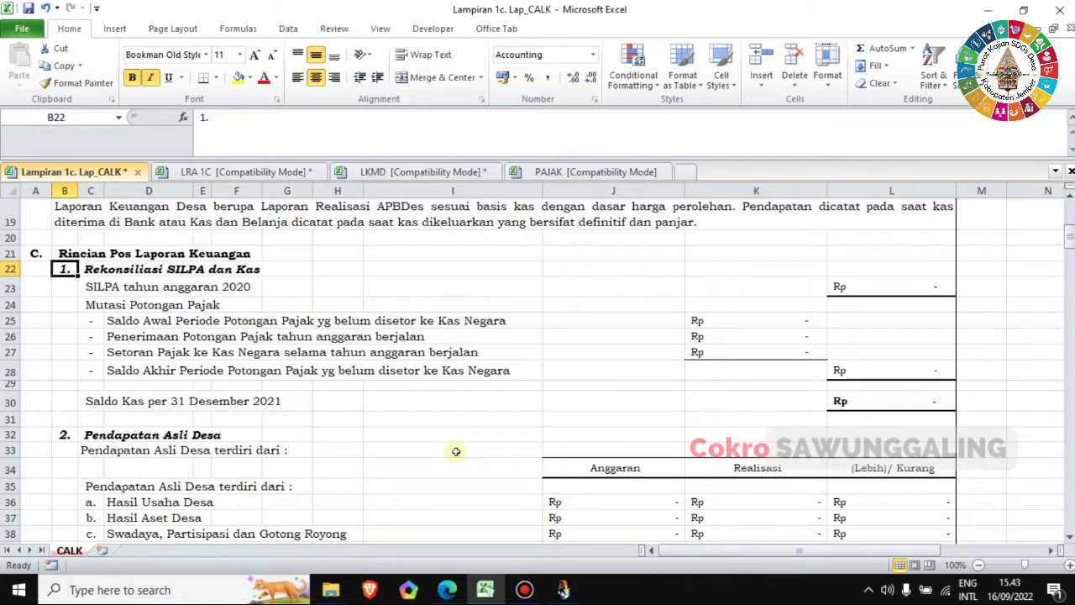
# - In SISKEUDES, set up the Pembukuan report Laporan Realisasi Anggaran Desa per Kegiatan with Anggaran Perubahan and Print To File enabled
pyautogui.click(564, 591)
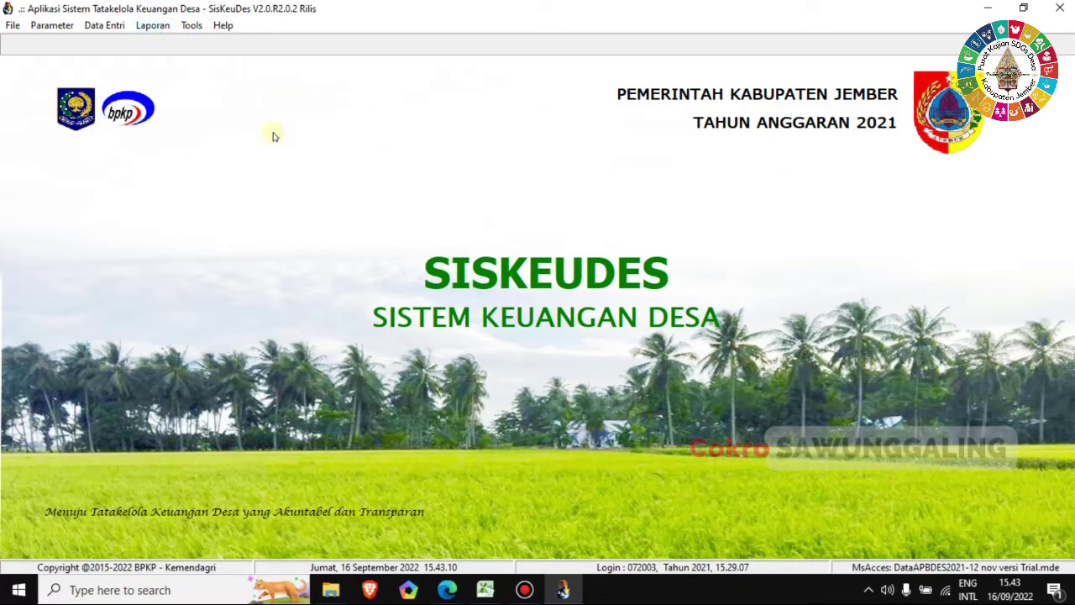
pyautogui.click(156, 26)
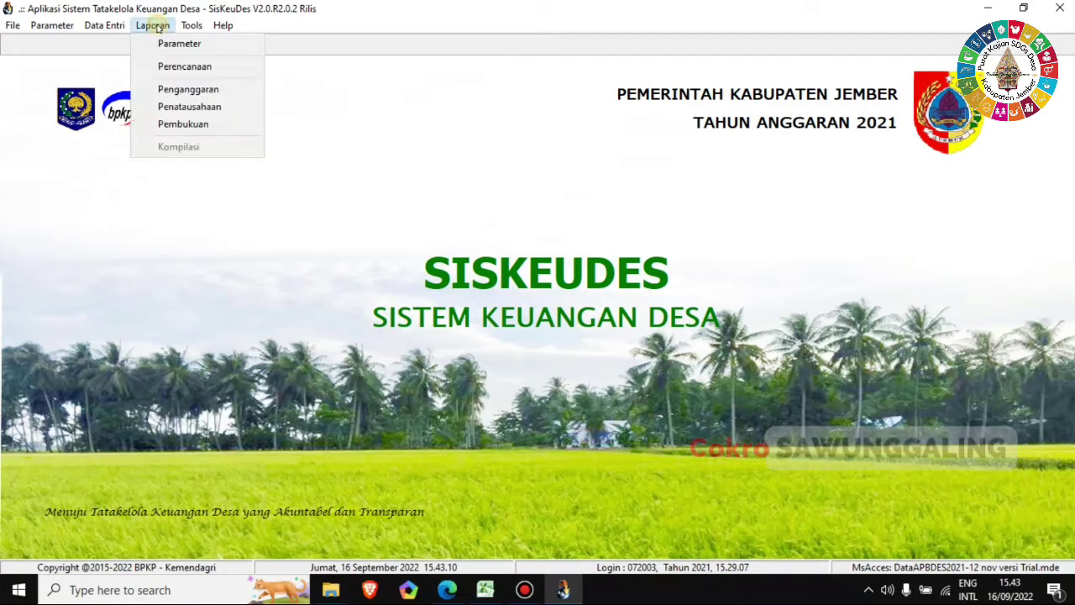
pyautogui.click(194, 126)
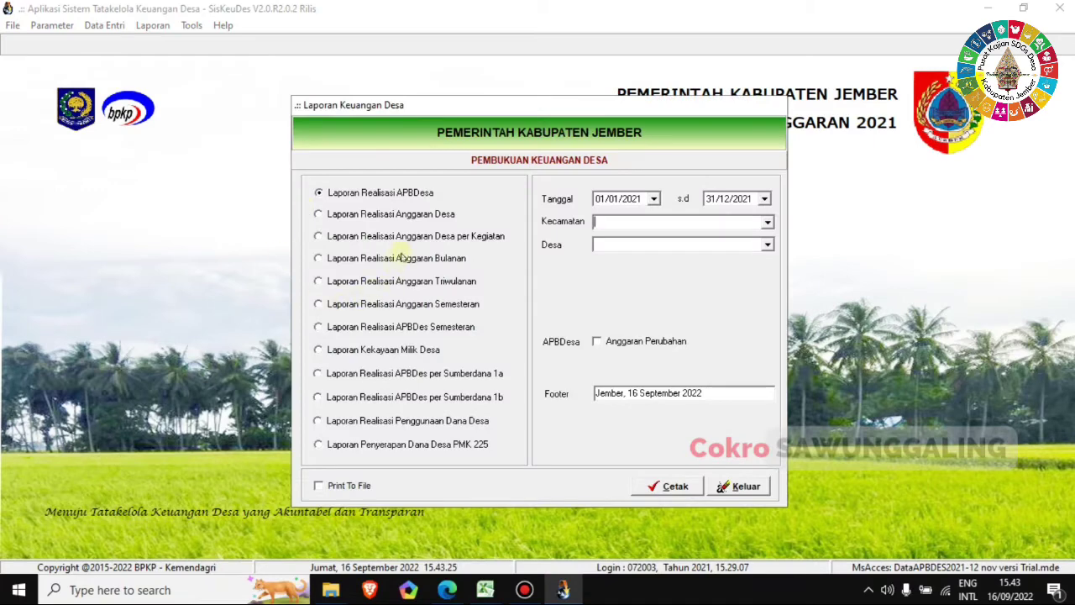
pyautogui.click(420, 239)
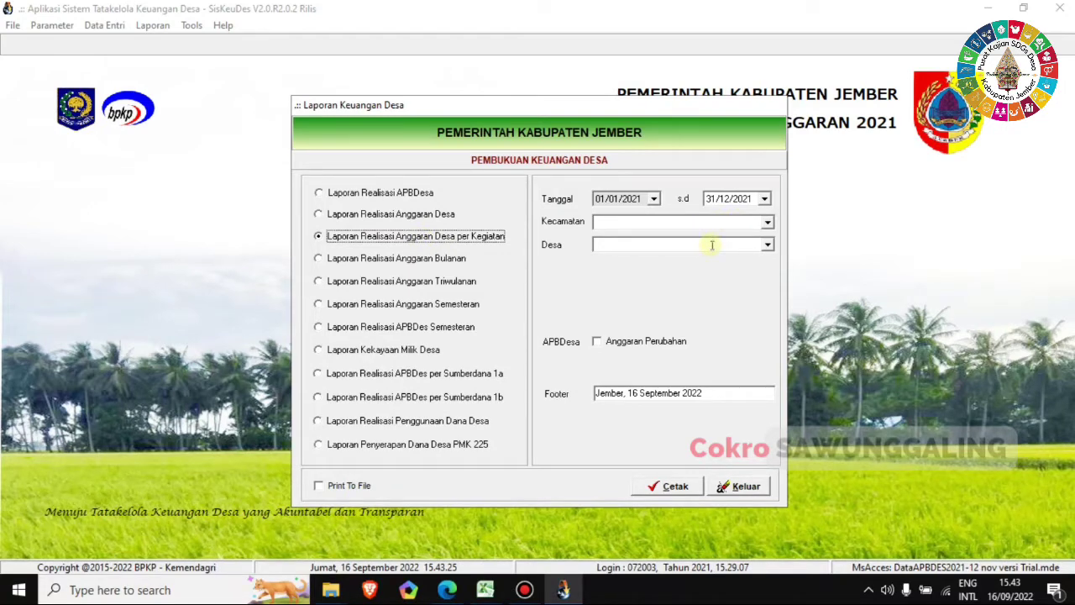
pyautogui.click(597, 342)
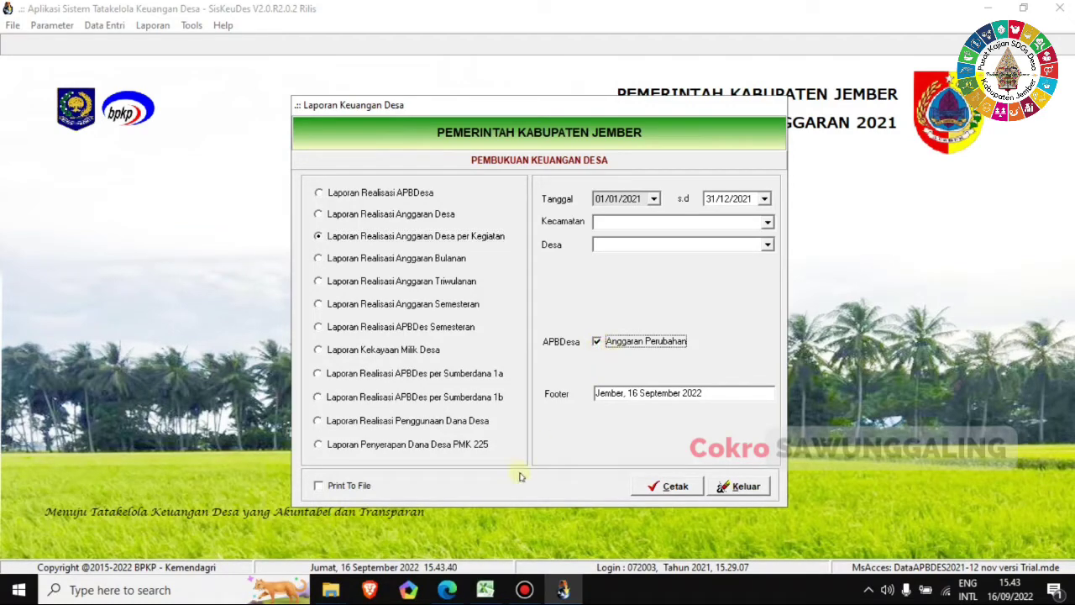
pyautogui.click(336, 485)
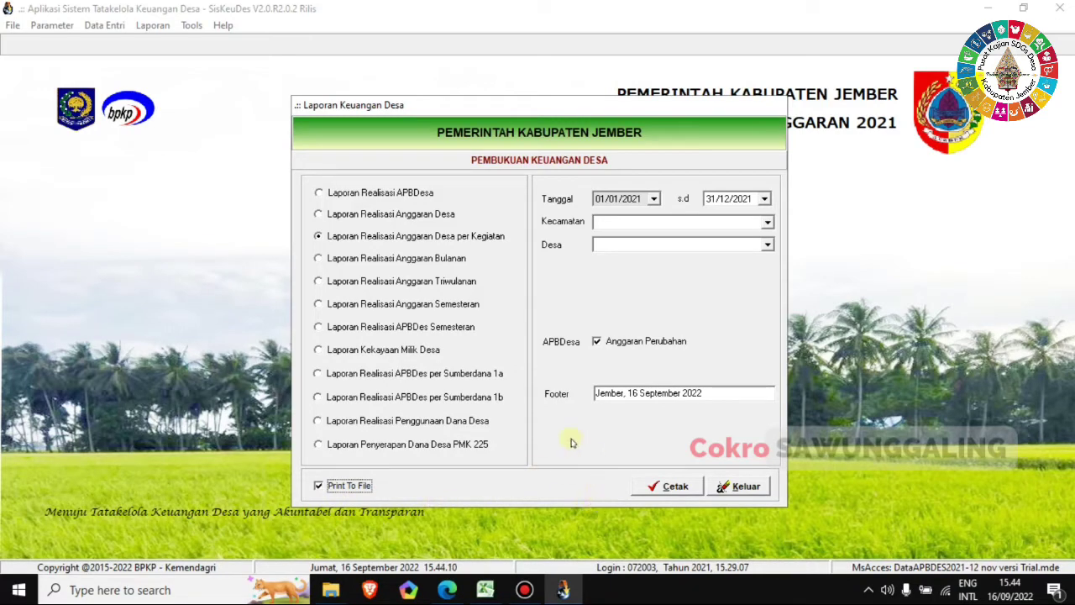
# - Switch back to Excel and apply the General number format to the entire LRA 1C sheet
pyautogui.moveTo(485, 589)
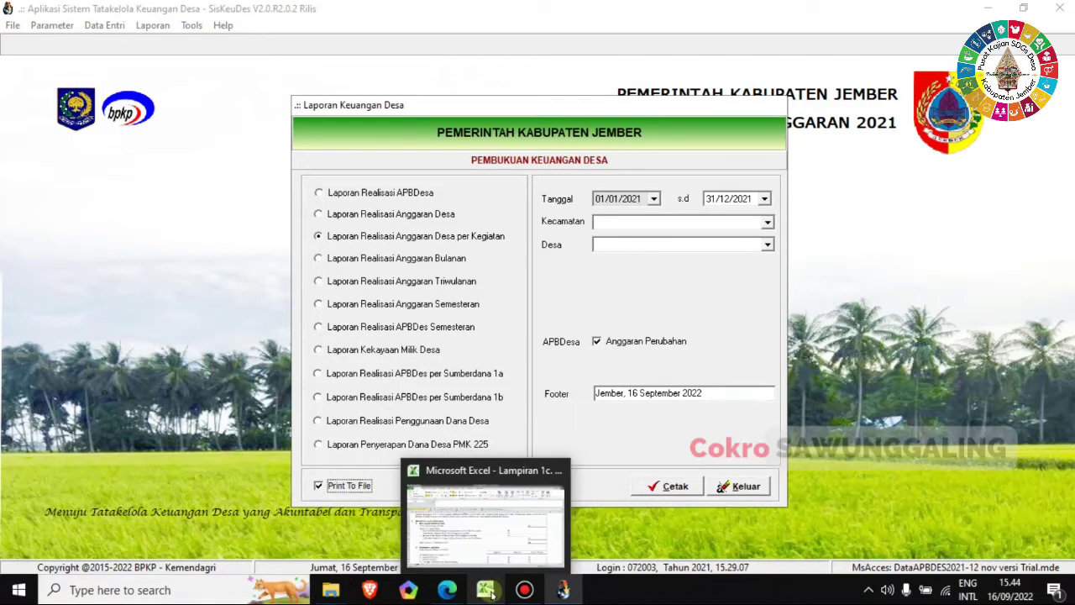
pyautogui.click(485, 520)
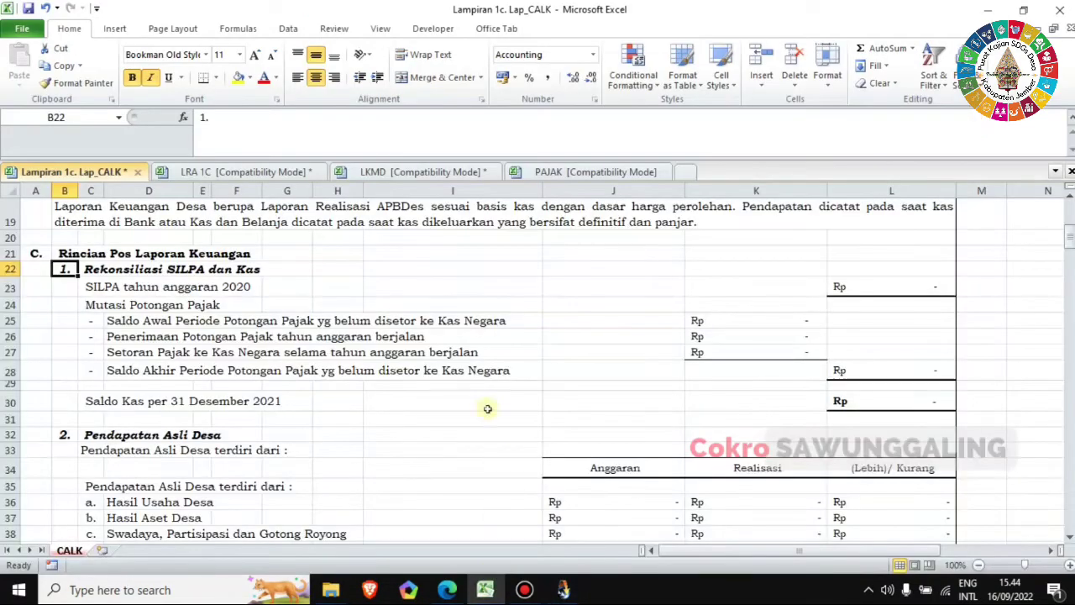
pyautogui.click(261, 172)
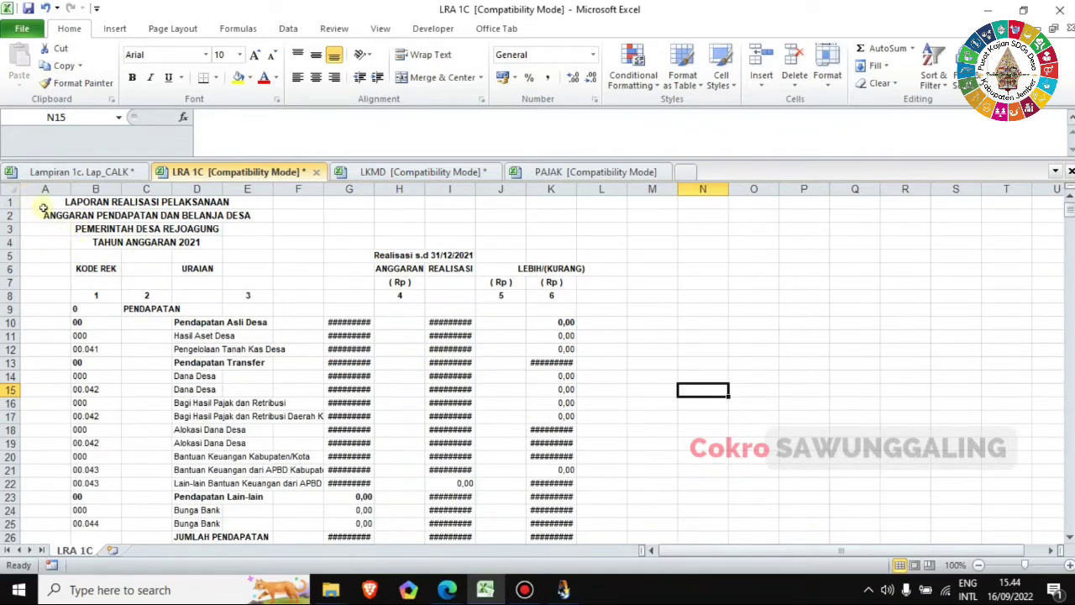
pyautogui.click(10, 189)
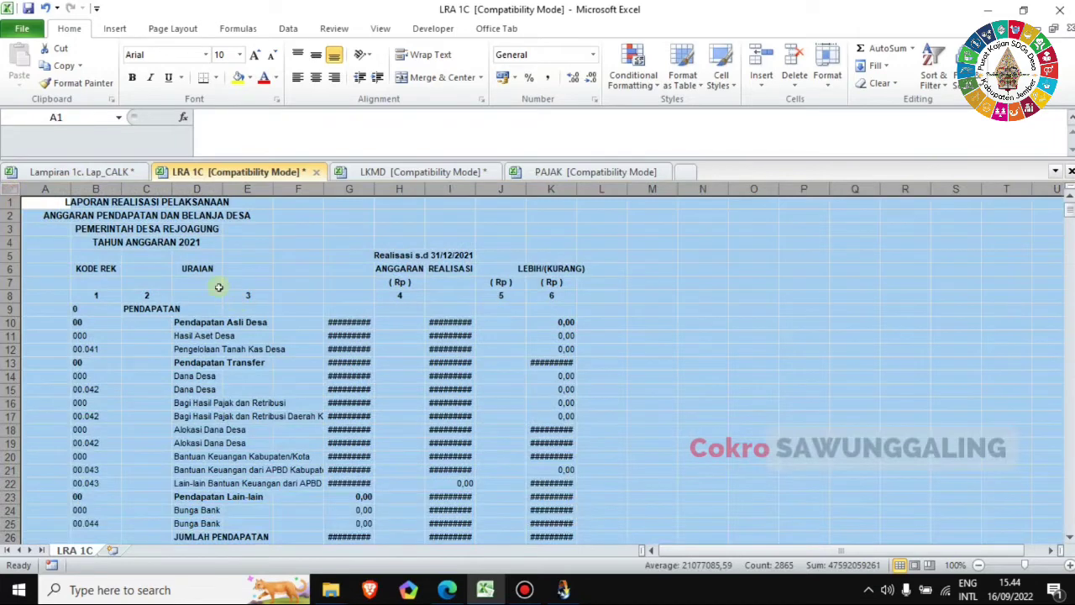
pyautogui.click(593, 56)
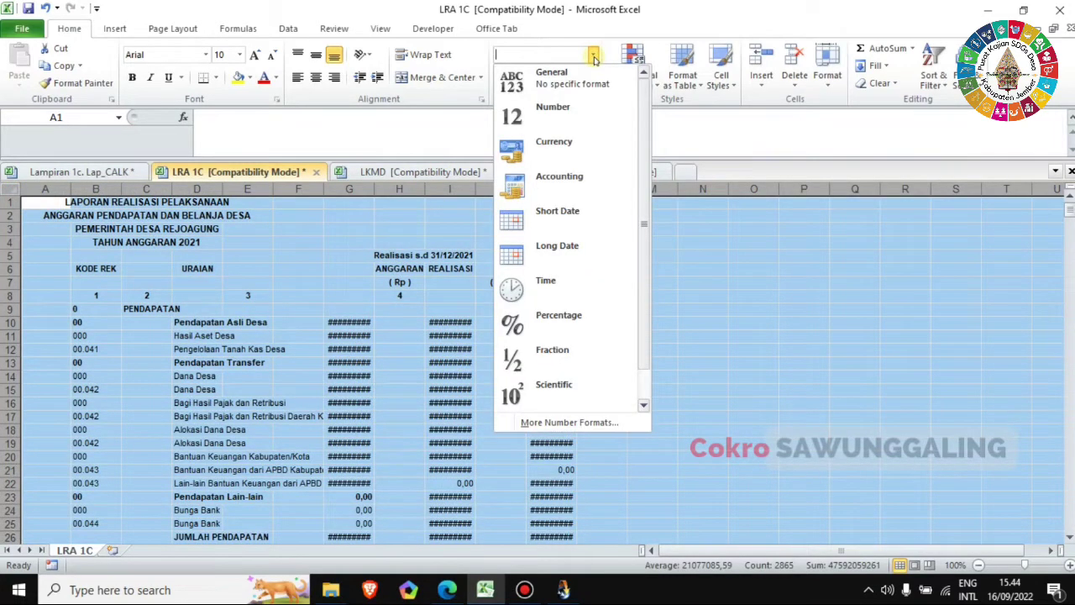
pyautogui.click(561, 77)
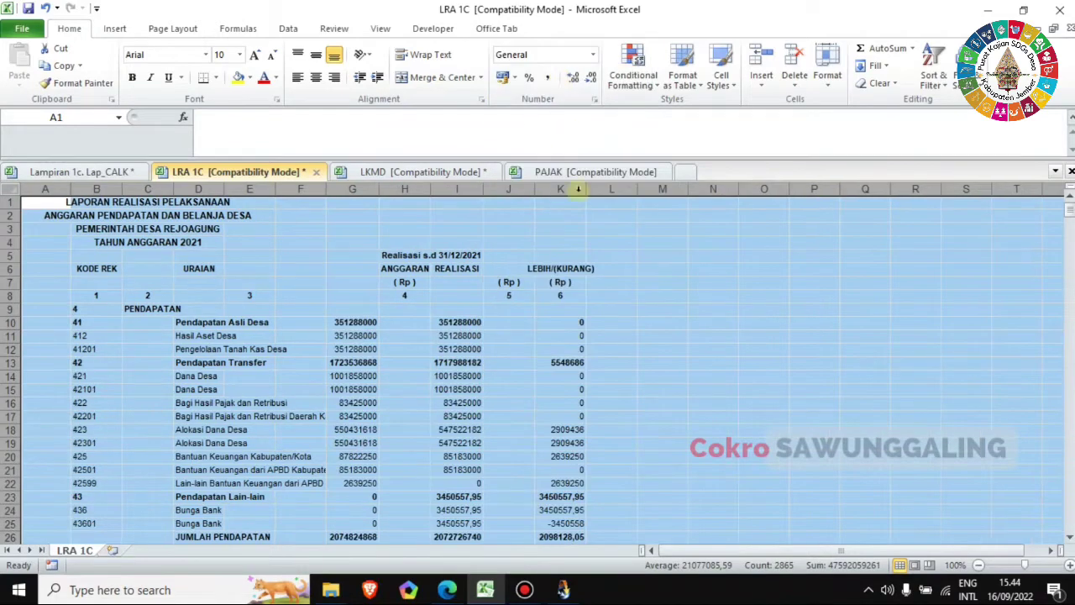
pyautogui.click(706, 352)
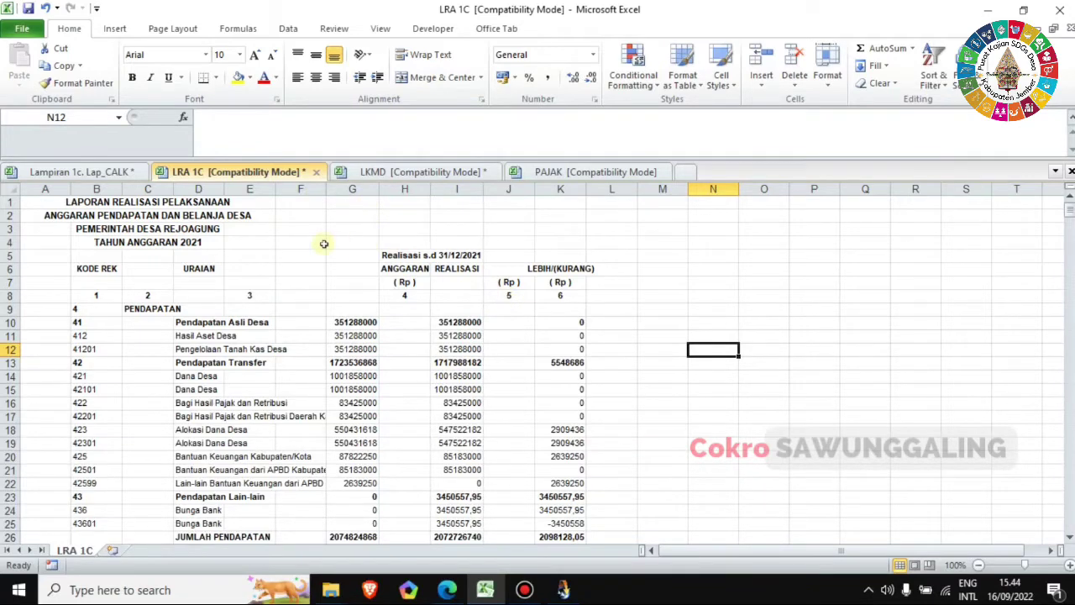
# - Point out the LRA 1C columns for account code, Uraian, Anggaran, Realisasi and Lebih/(Kurang) one after another
pyautogui.click(88, 190)
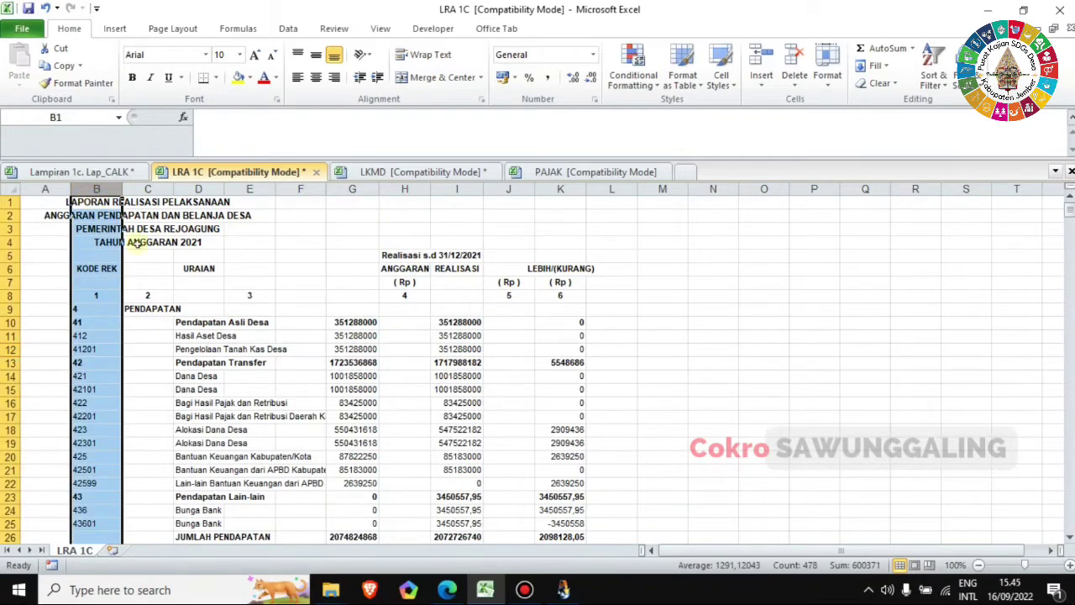
pyautogui.click(202, 190)
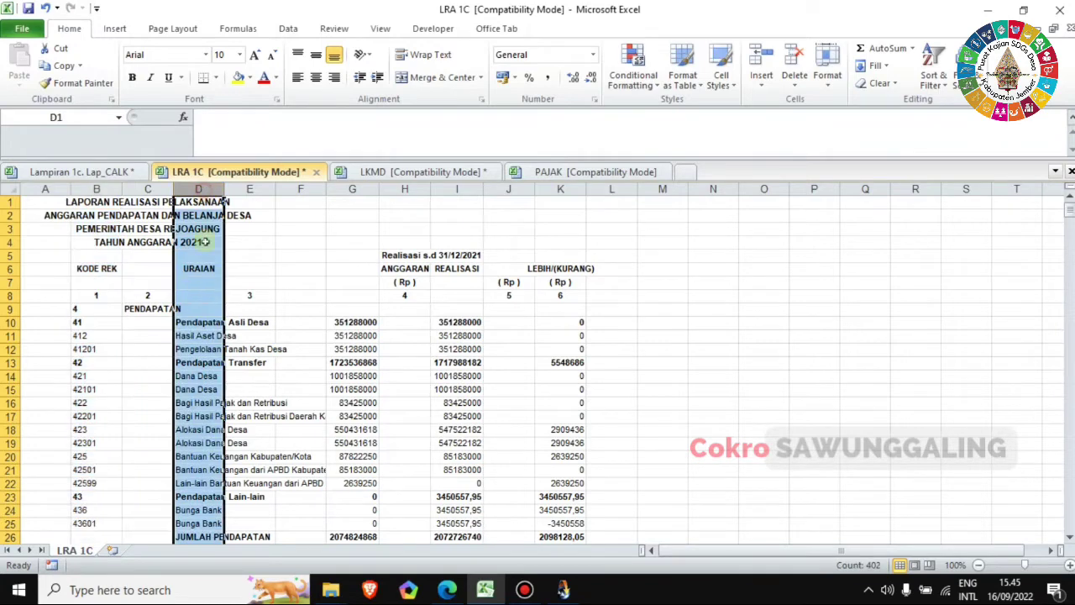
pyautogui.click(354, 188)
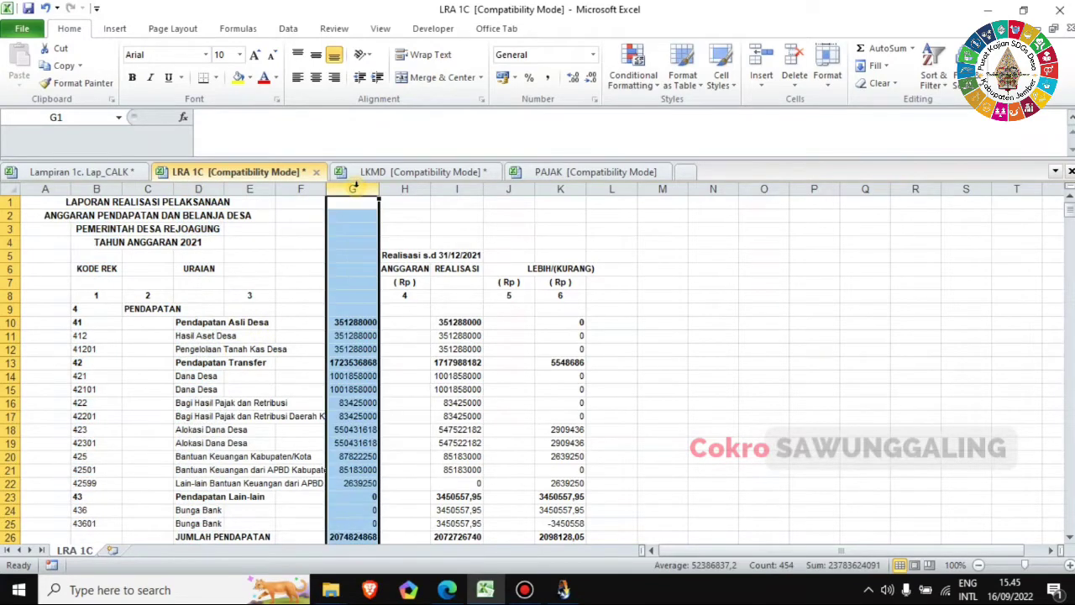
pyautogui.click(453, 188)
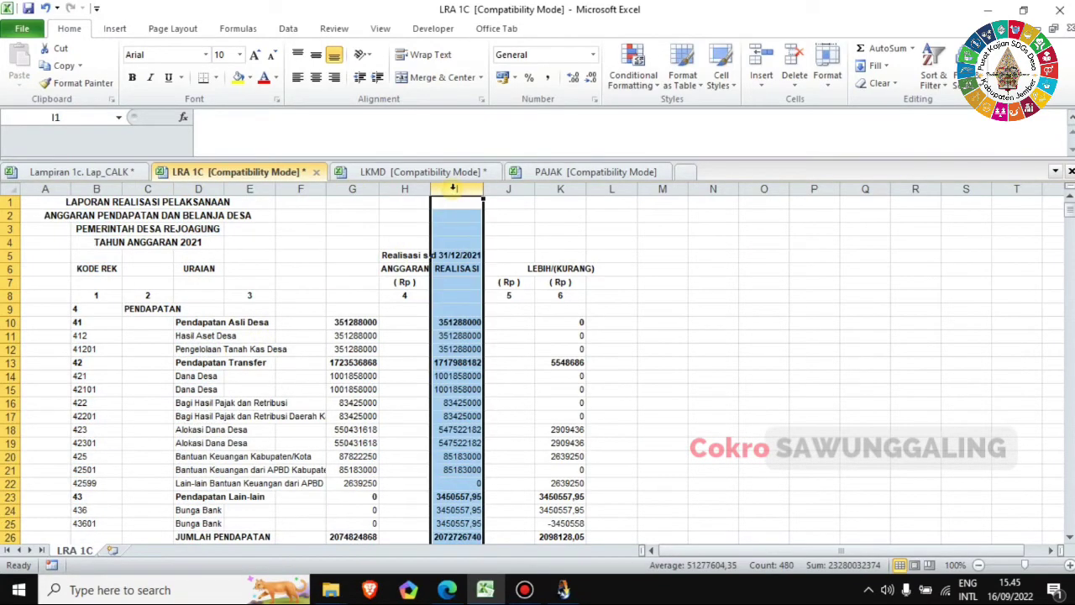
pyautogui.click(558, 188)
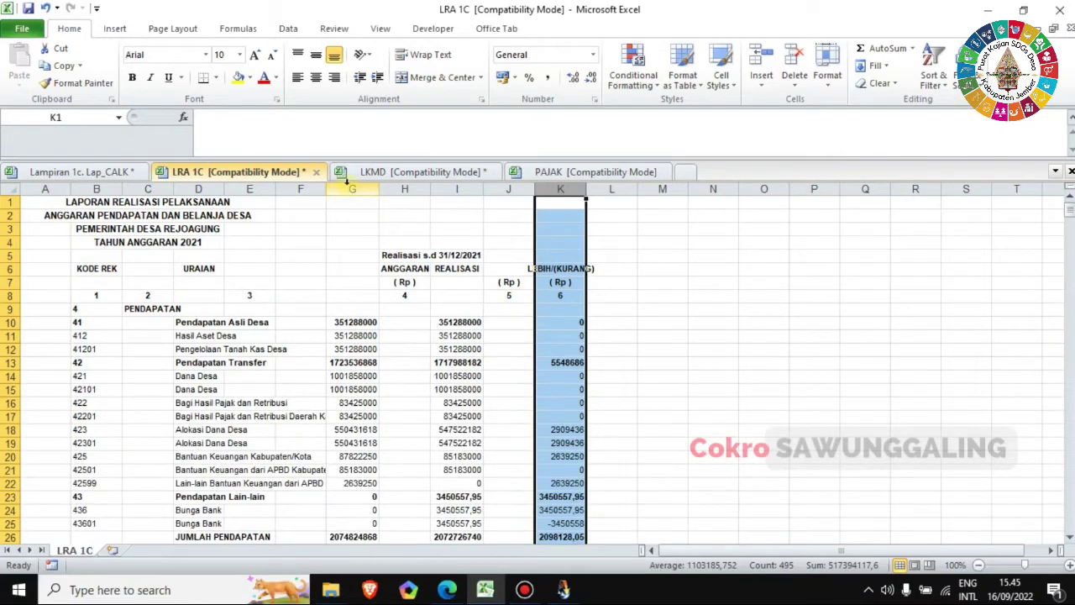
# - Apply the Comma Style to the Anggaran, Realisasi and Lebih/(Kurang) amounts in columns G, I and K of LRA 1C
pyautogui.click(362, 190)
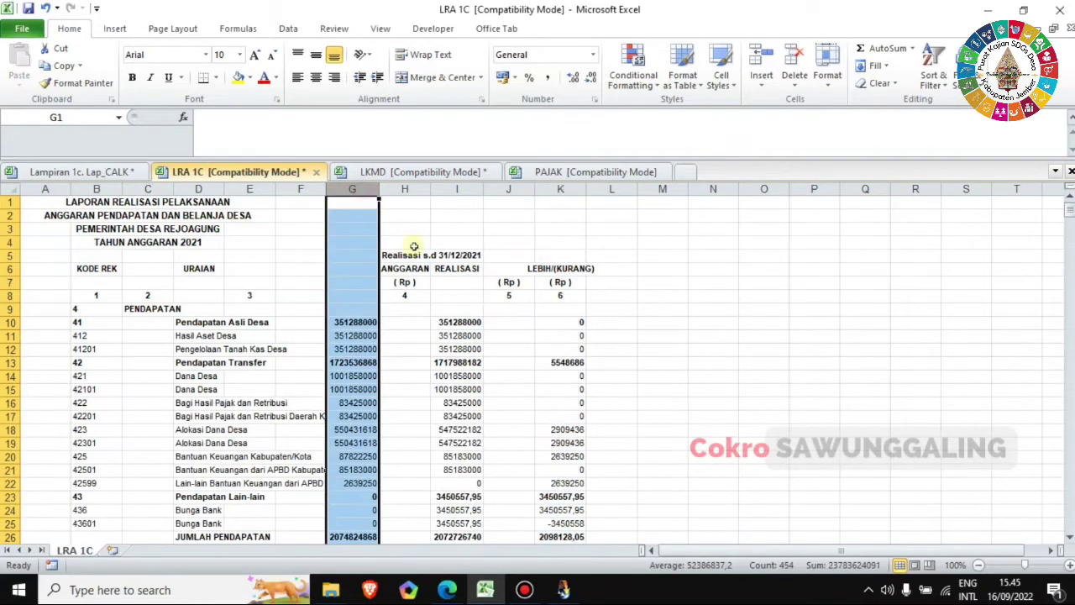
pyautogui.keyDown('ctrl'); pyautogui.click(458, 189); pyautogui.keyUp('ctrl')
pyautogui.keyDown('ctrl'); pyautogui.click(569, 189); pyautogui.keyUp('ctrl')
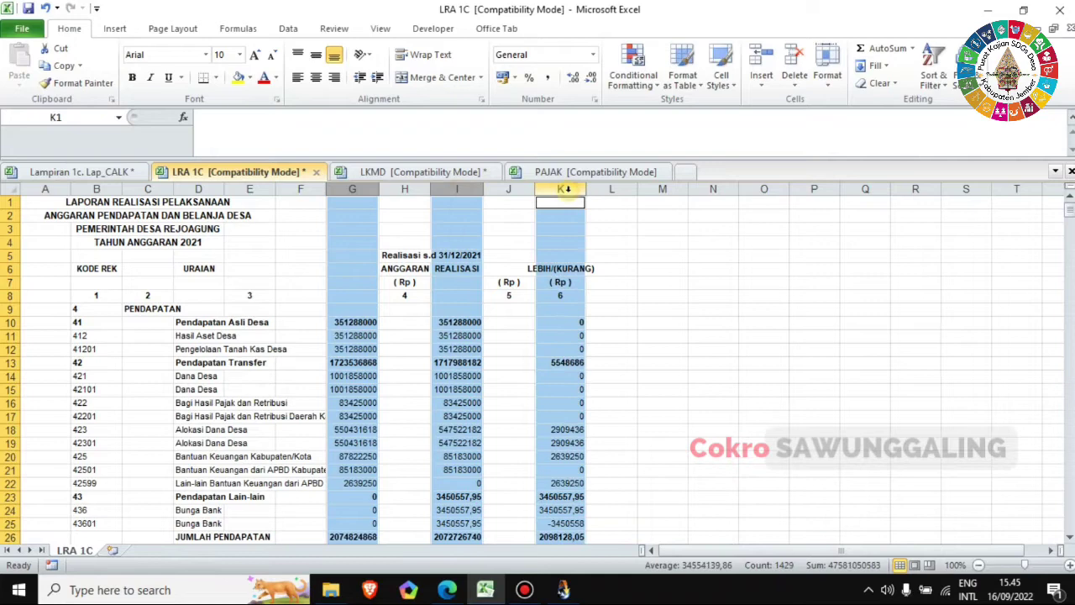
pyautogui.click(548, 78)
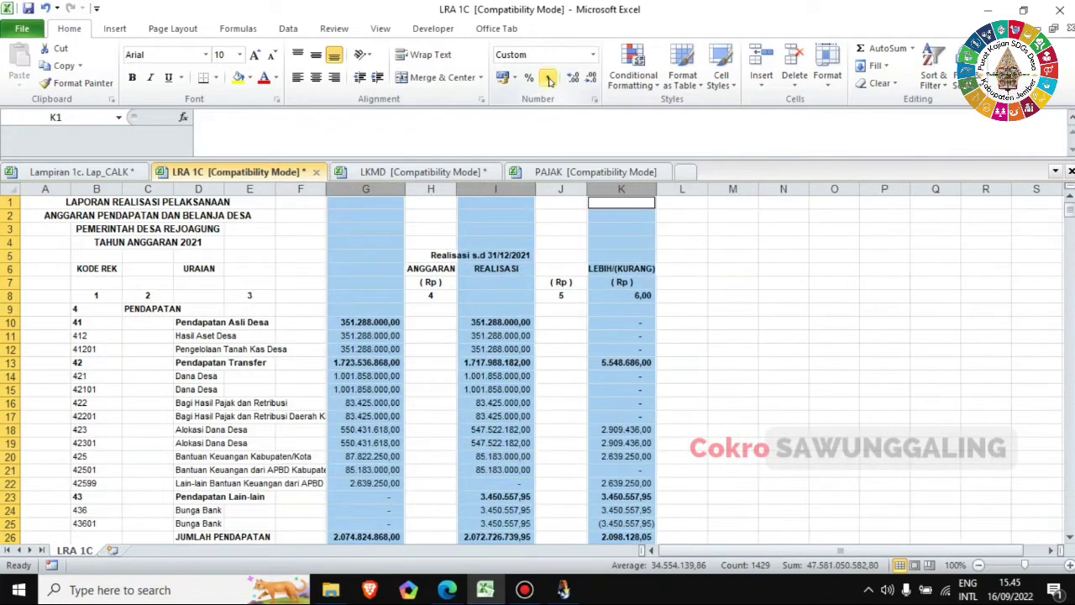
pyautogui.click(718, 391)
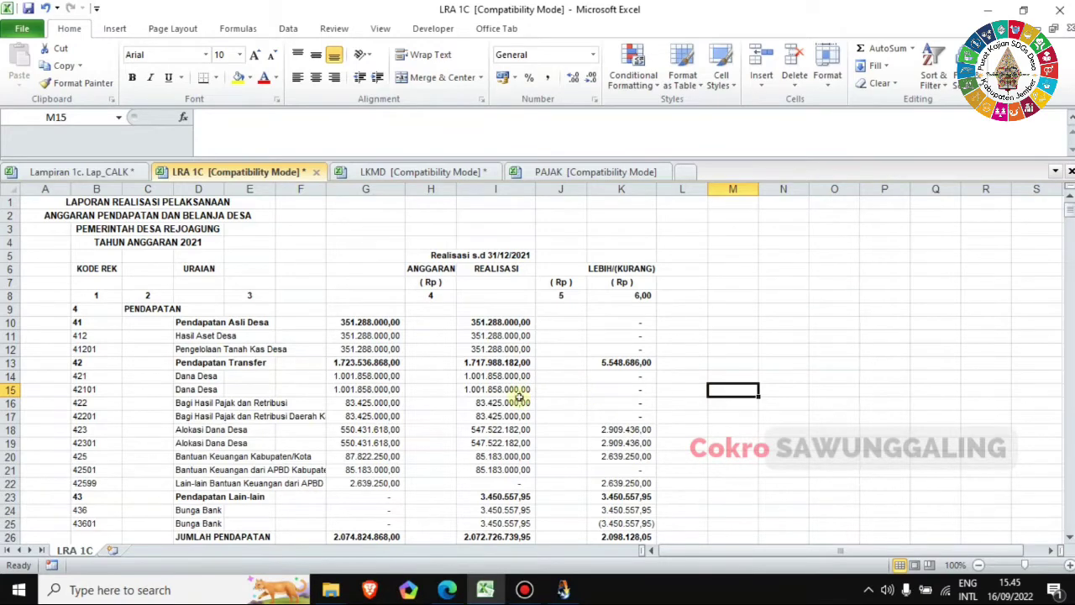
# - Switch to SISKEUDES and close the Pembukuan report dialog
pyautogui.click(563, 591)
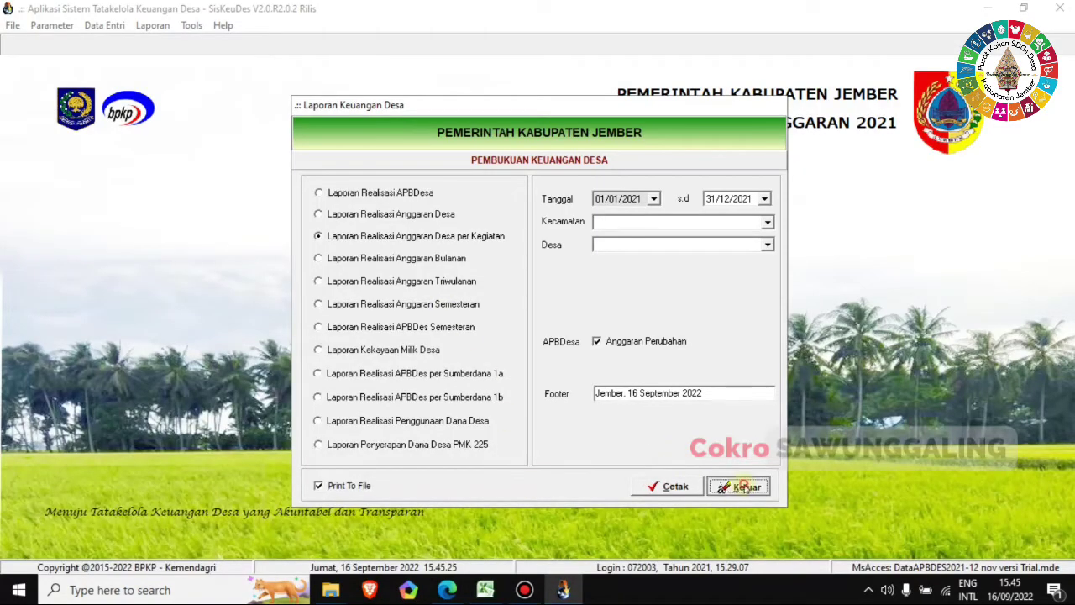
pyautogui.click(743, 486)
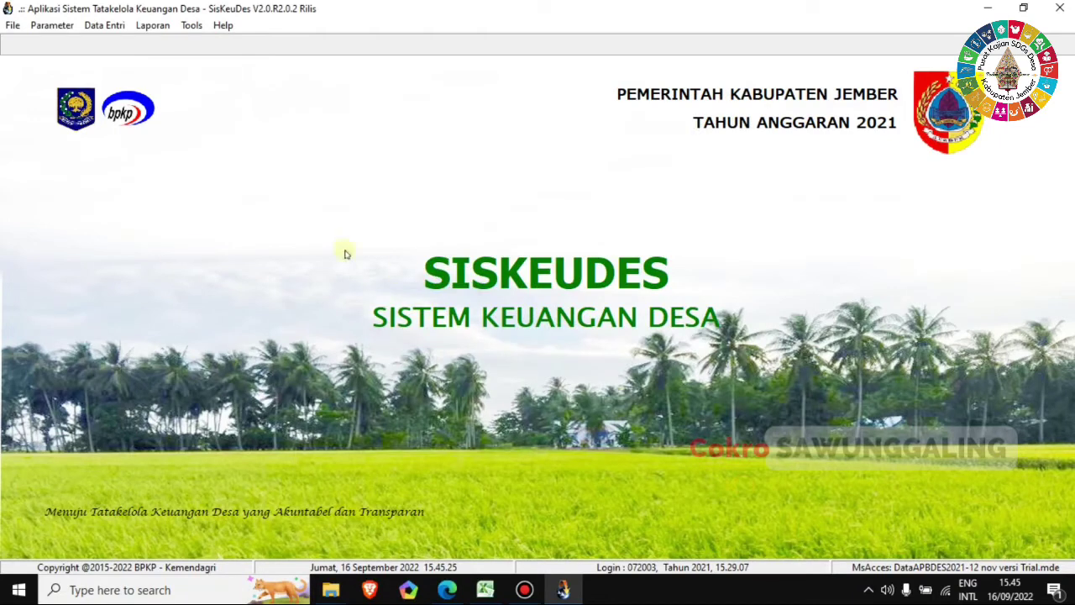
pyautogui.click(158, 29)
pyautogui.click(198, 125)
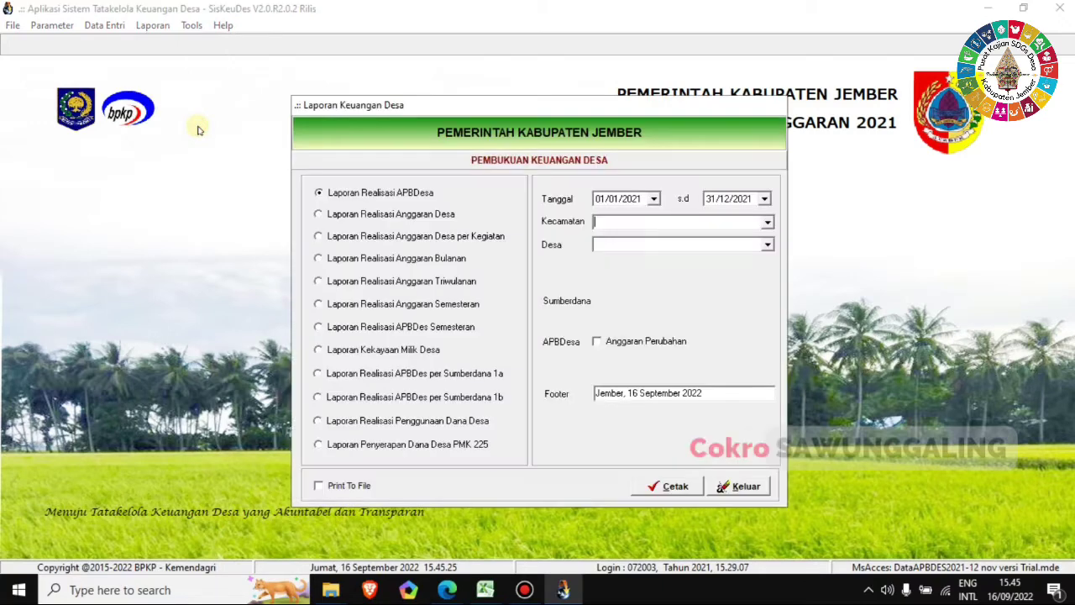
pyautogui.click(742, 486)
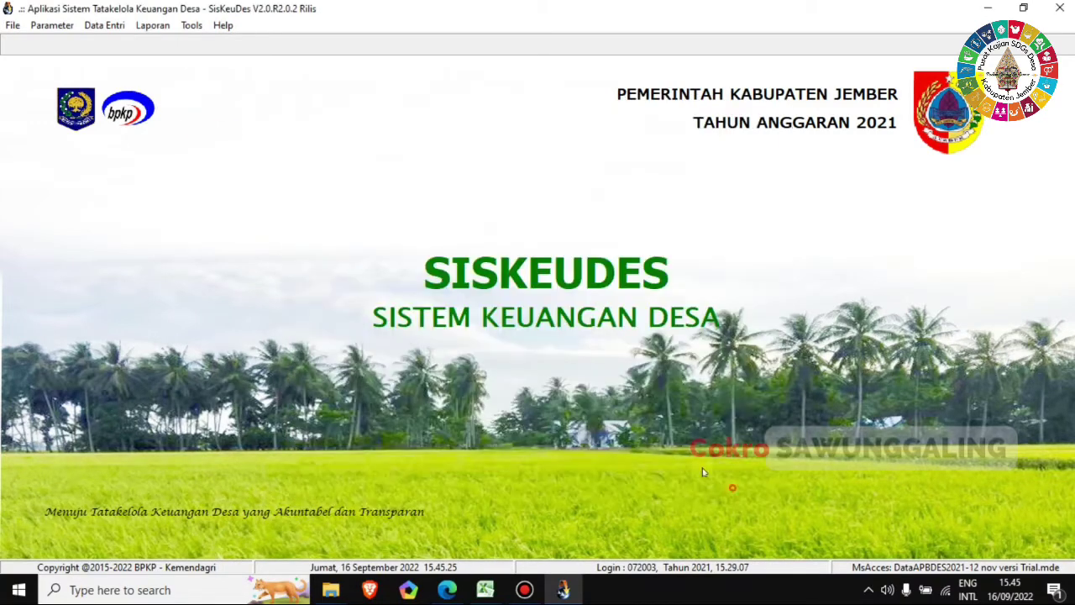
# - Set up the Penatausahaan report Buku Kas Pembantu Pajak with Print To File enabled
pyautogui.click(154, 28)
pyautogui.click(210, 106)
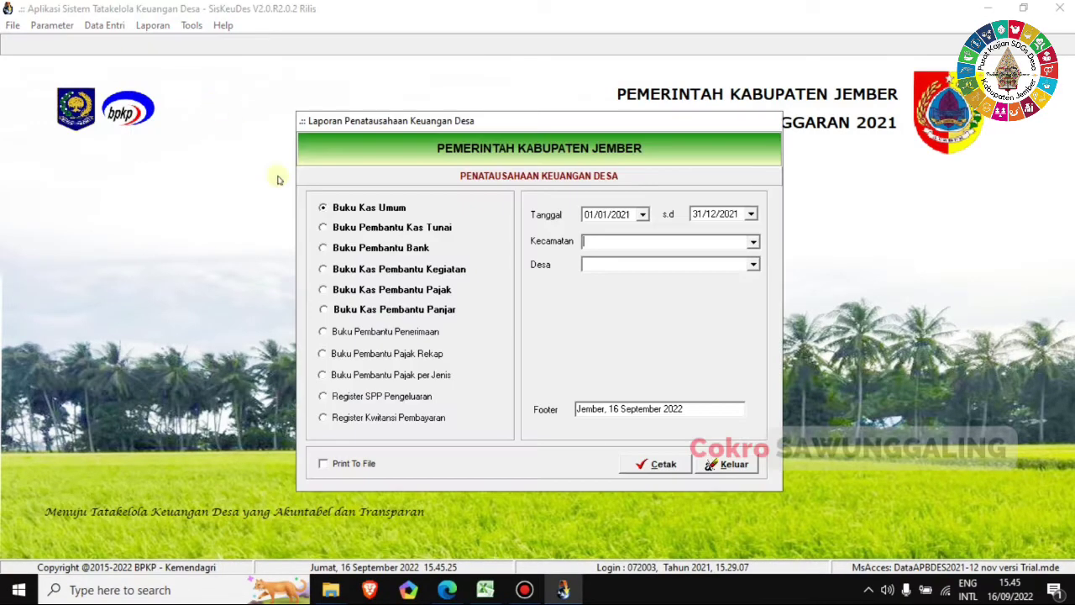
pyautogui.click(415, 291)
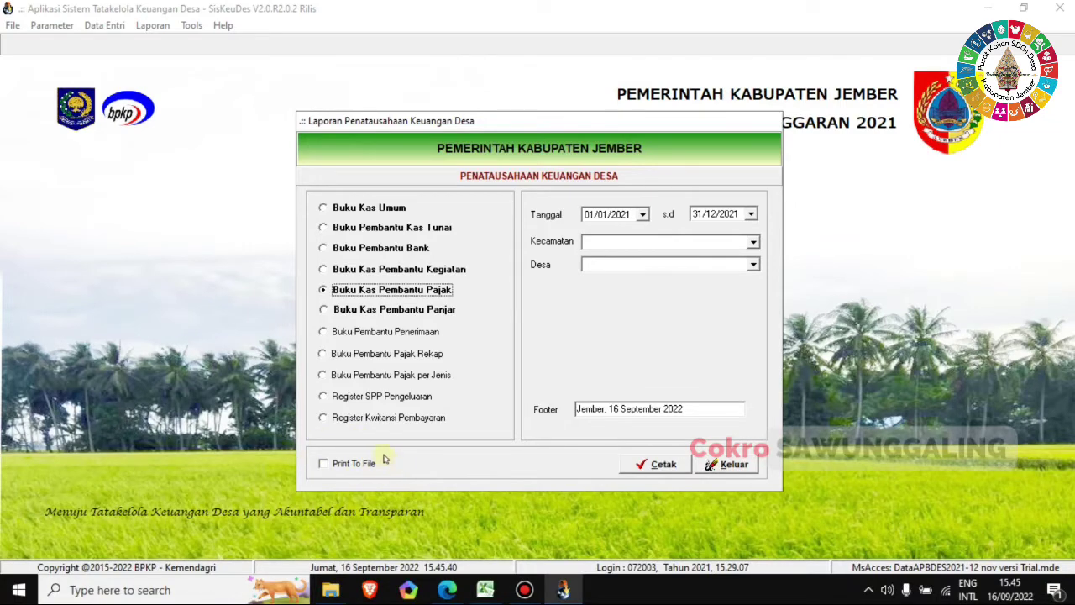
pyautogui.click(324, 466)
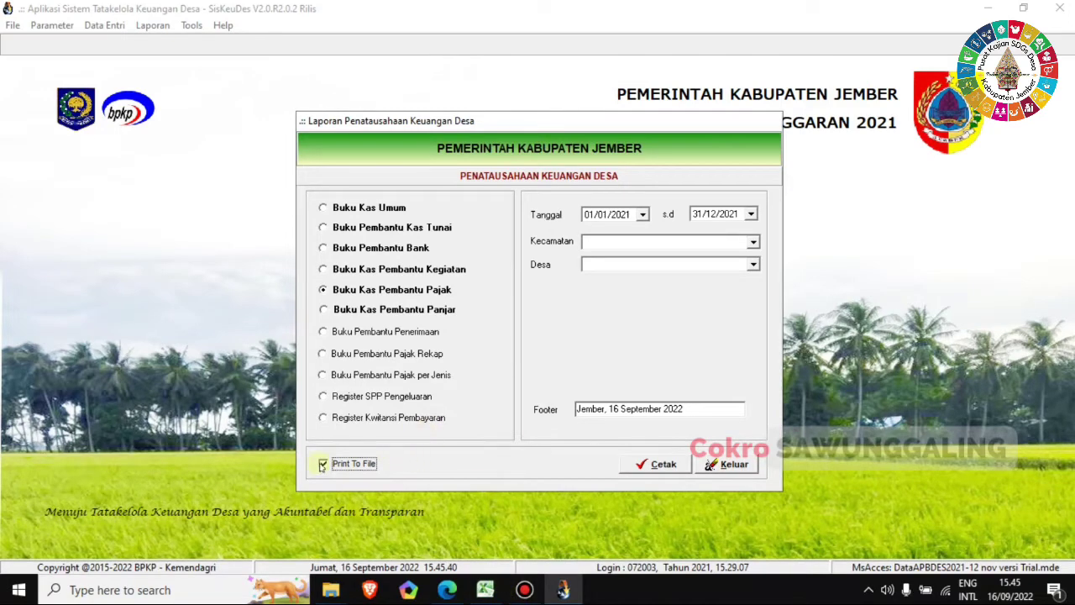
pyautogui.click(654, 472)
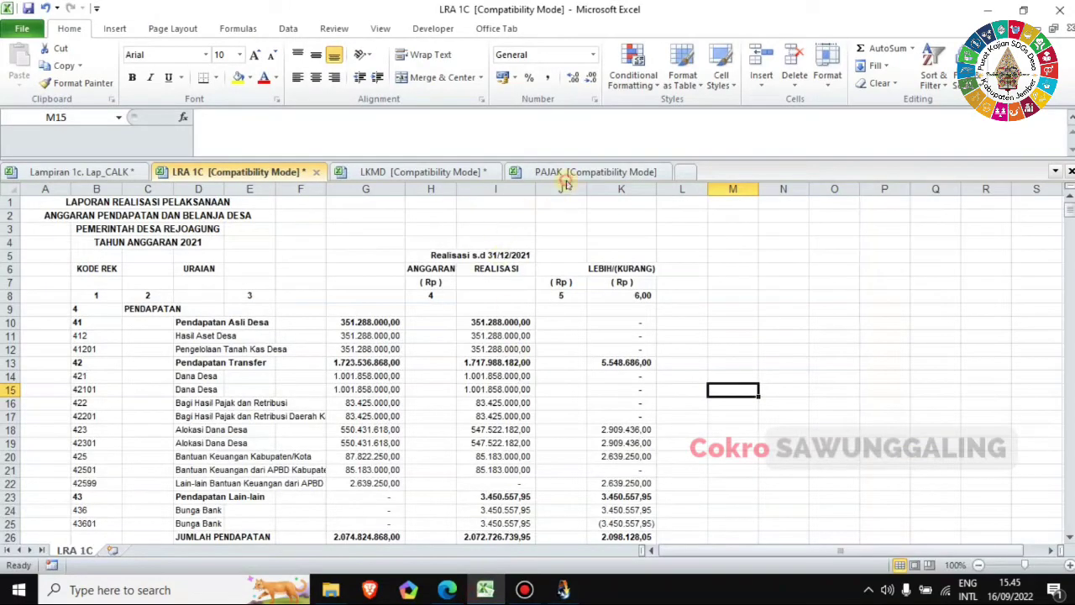
# - In Excel's PAJAK workbook, point out the Pemotongan, Penyetoran and Saldo amounts in columns G, I and J
pyautogui.click(567, 173)
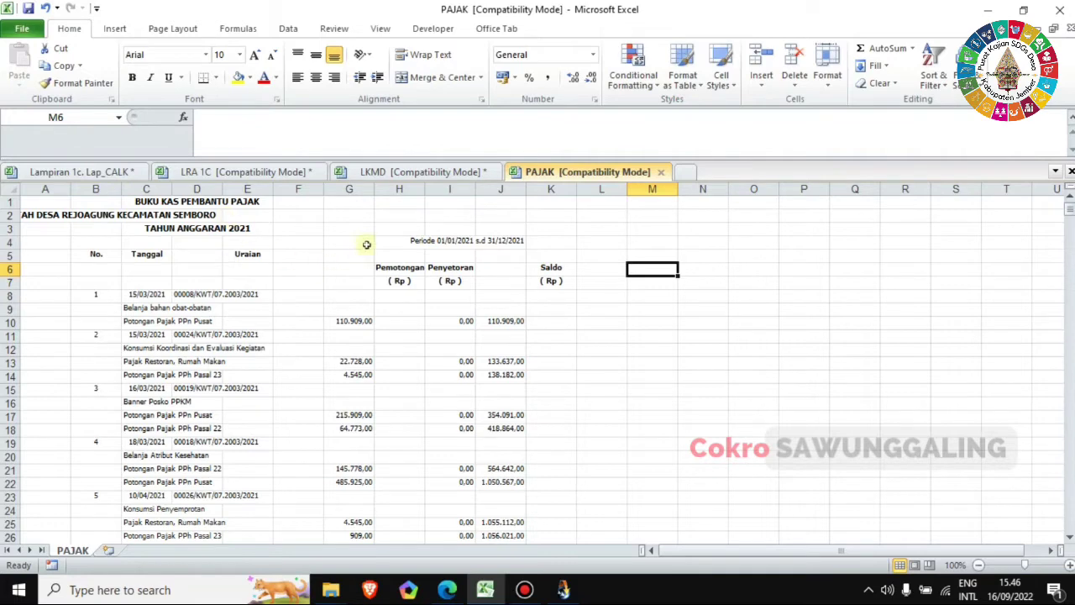
pyautogui.click(361, 187)
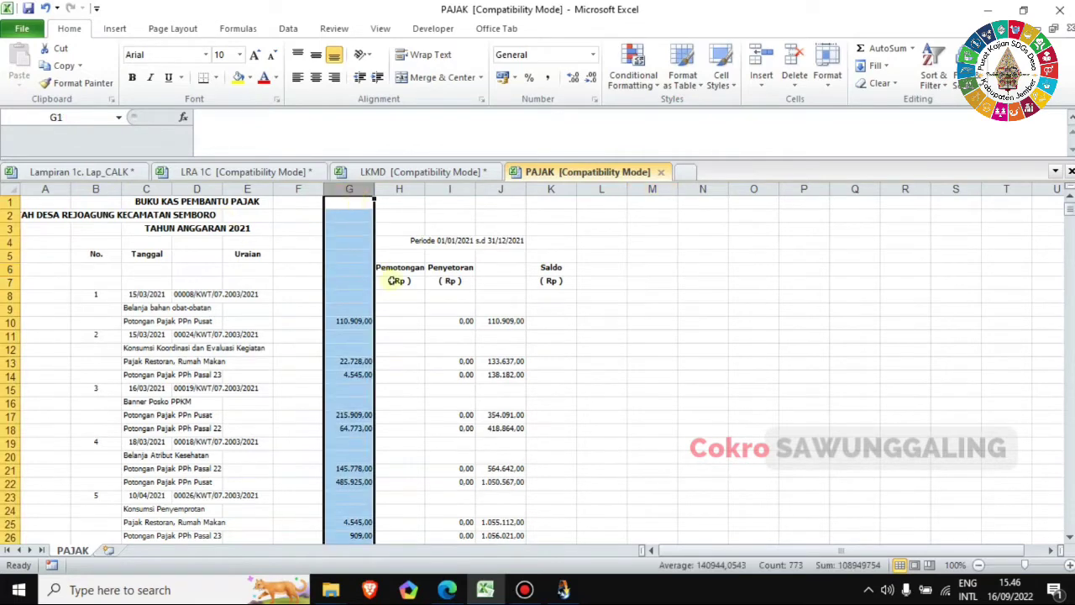
pyautogui.click(450, 188)
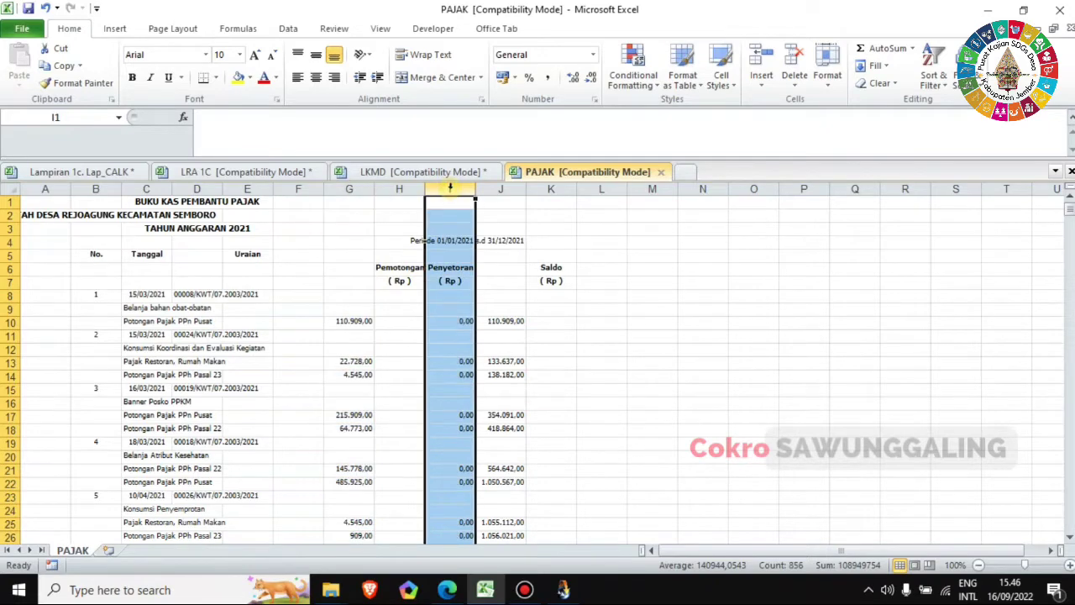
pyautogui.click(491, 188)
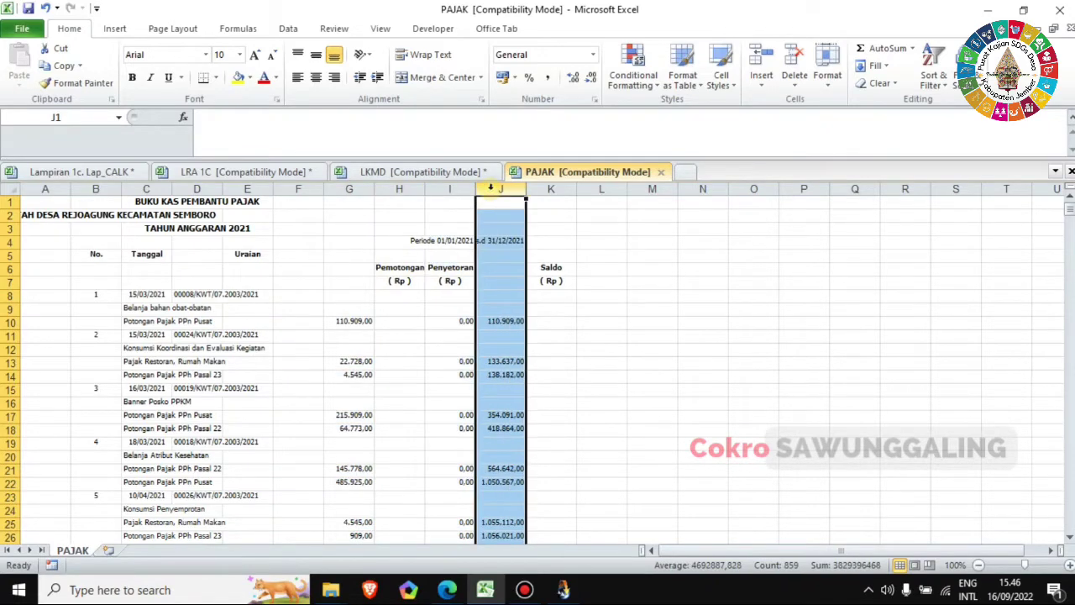
pyautogui.click(617, 407)
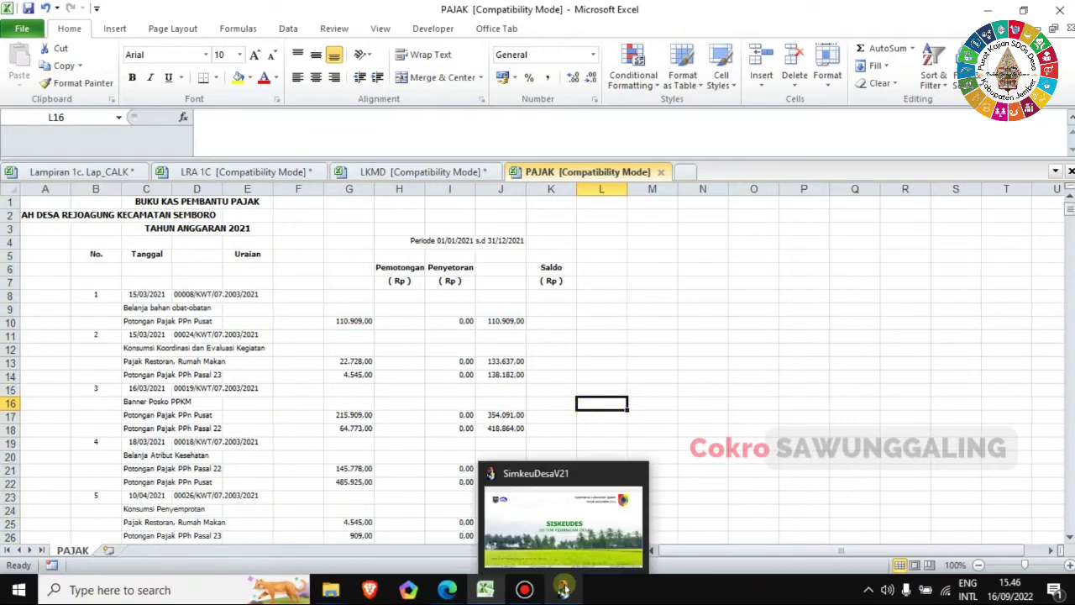
# - In SISKEUDES, replace the tax book report with the Pembukuan report Laporan Kekayaan Milik Desa, enabling Anggaran Perubahan and Print To File
pyautogui.click(563, 589)
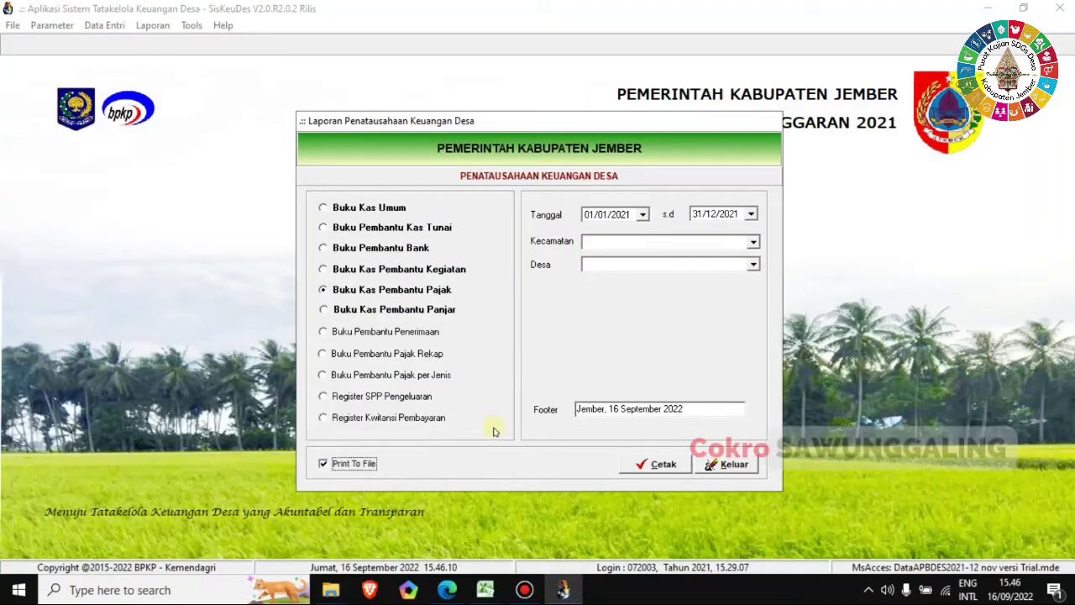
pyautogui.click(729, 465)
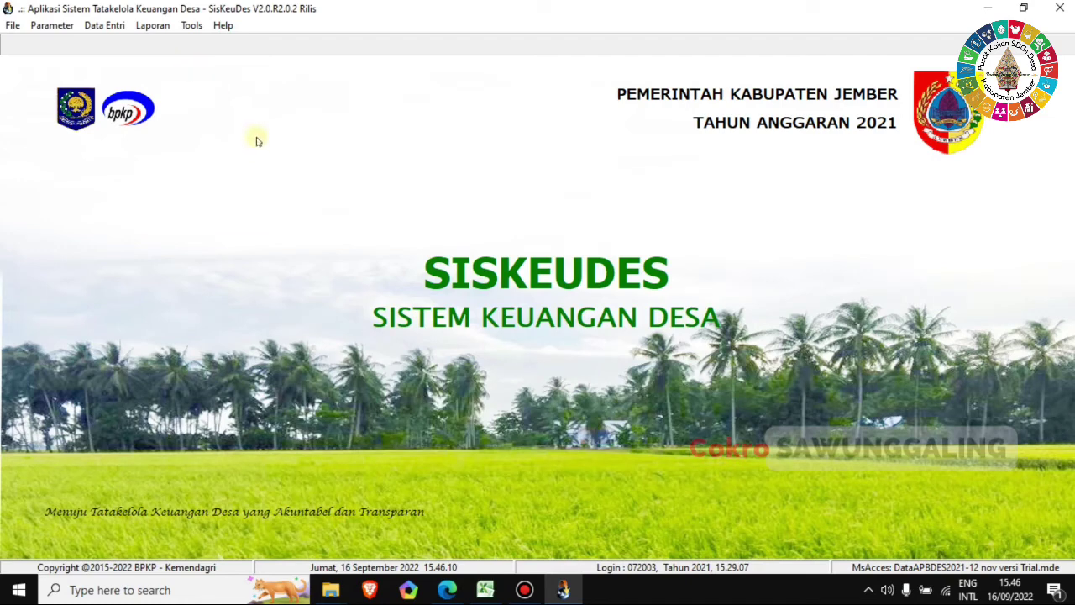
pyautogui.click(154, 26)
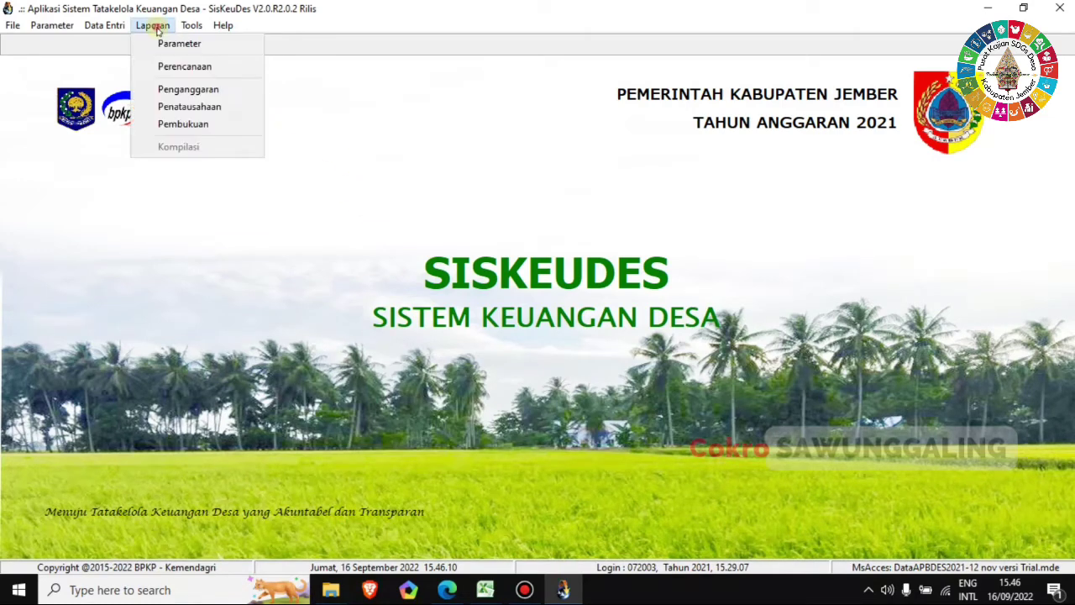
pyautogui.click(187, 125)
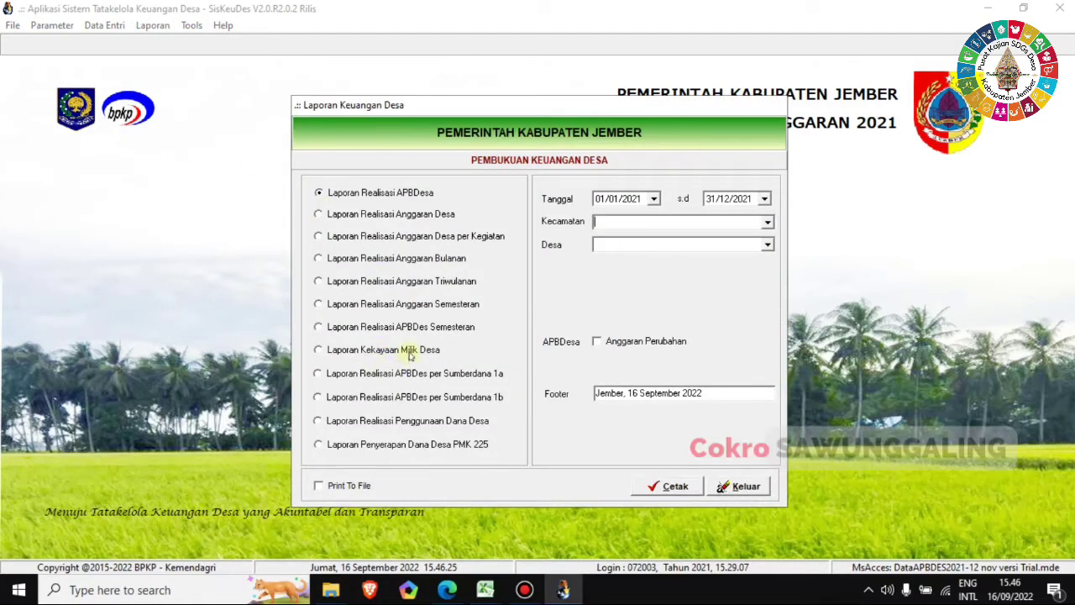
pyautogui.click(410, 351)
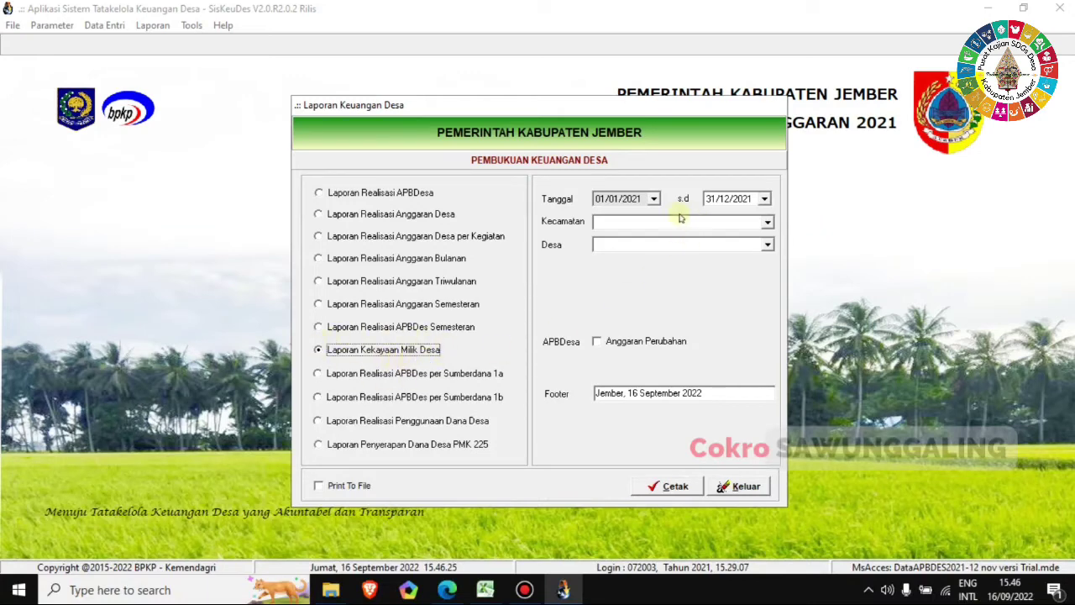
pyautogui.click(597, 344)
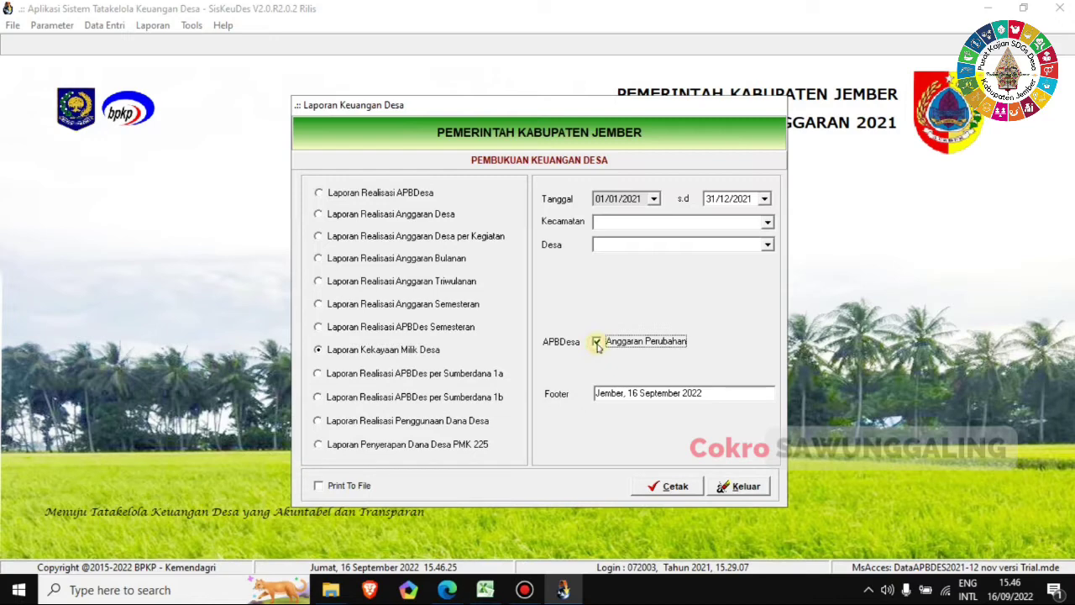
pyautogui.click(319, 486)
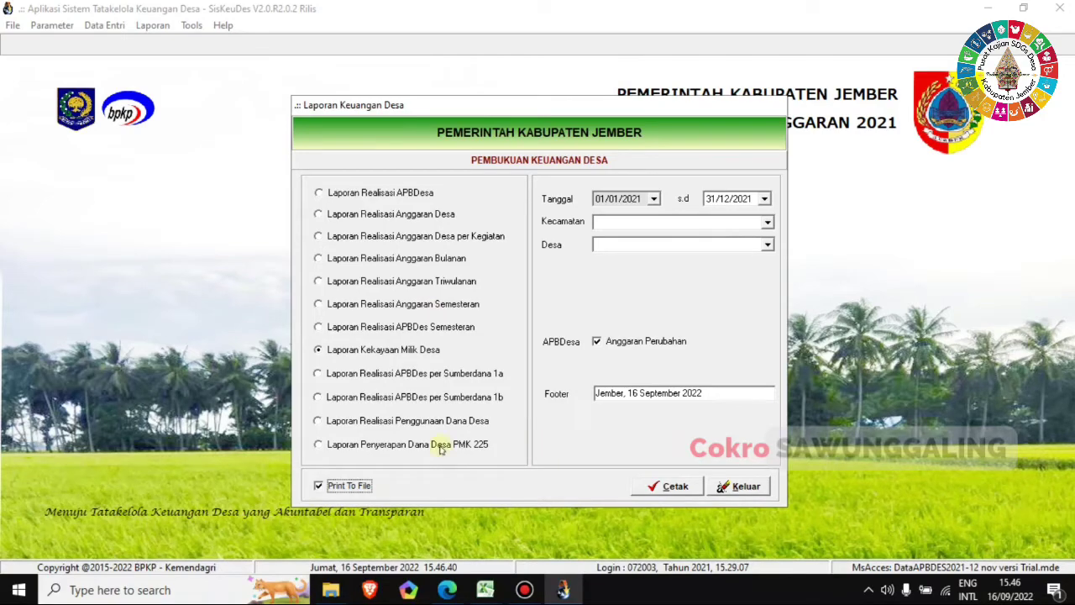
# - Switch back to Excel and apply the General number format to the entire LKMD sheet
pyautogui.click(486, 590)
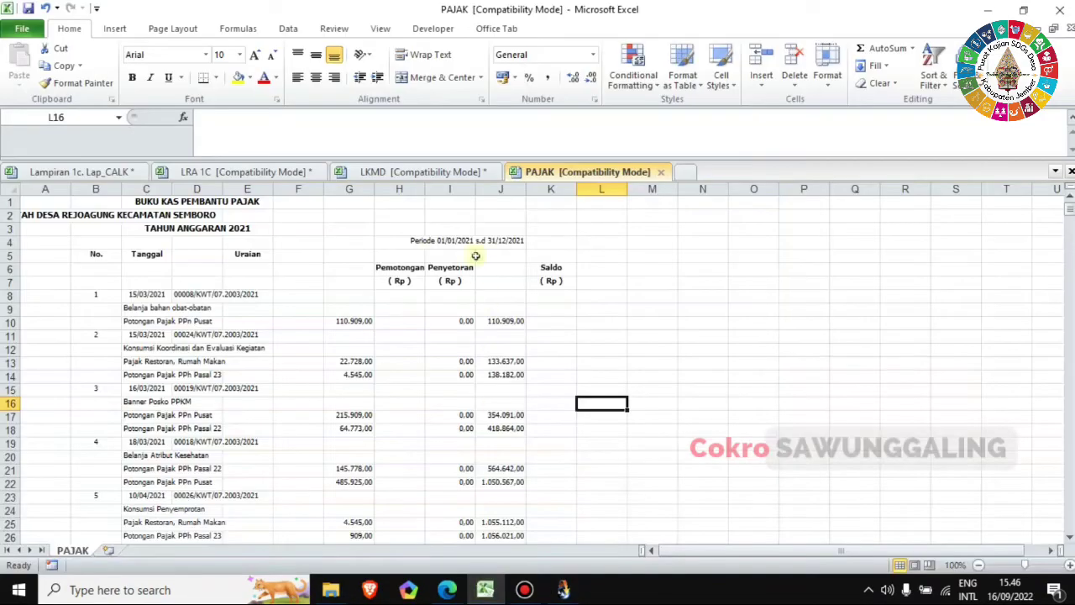
pyautogui.click(428, 172)
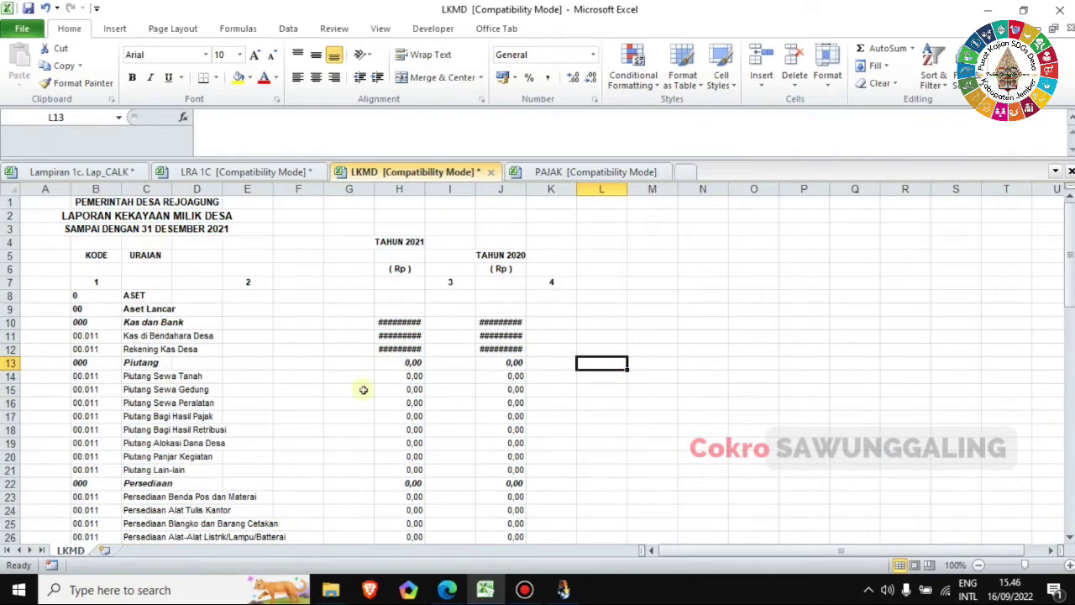
pyautogui.click(11, 190)
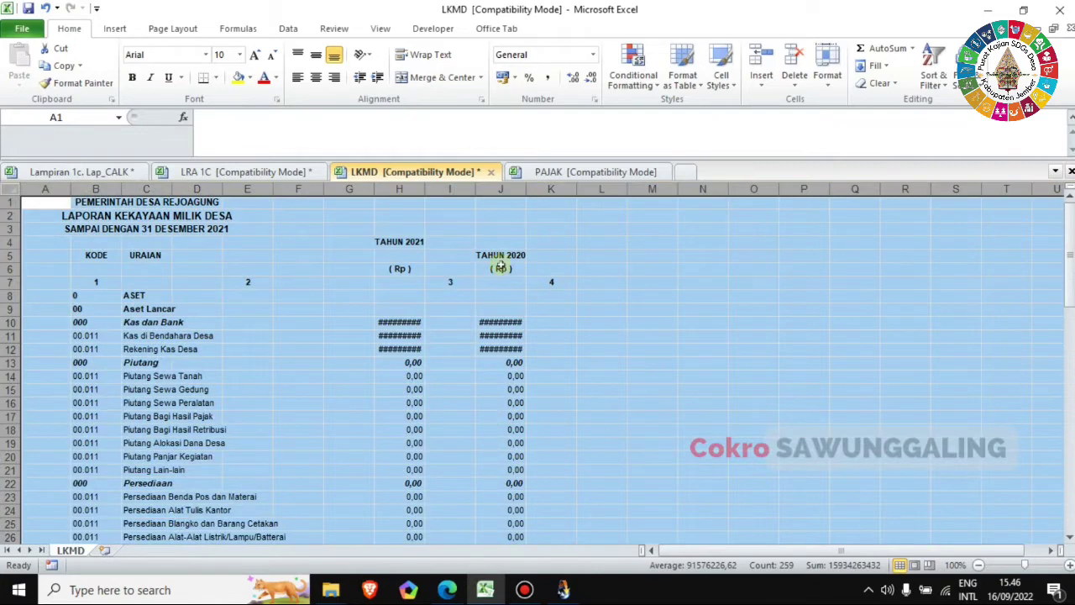
pyautogui.click(594, 54)
pyautogui.click(561, 77)
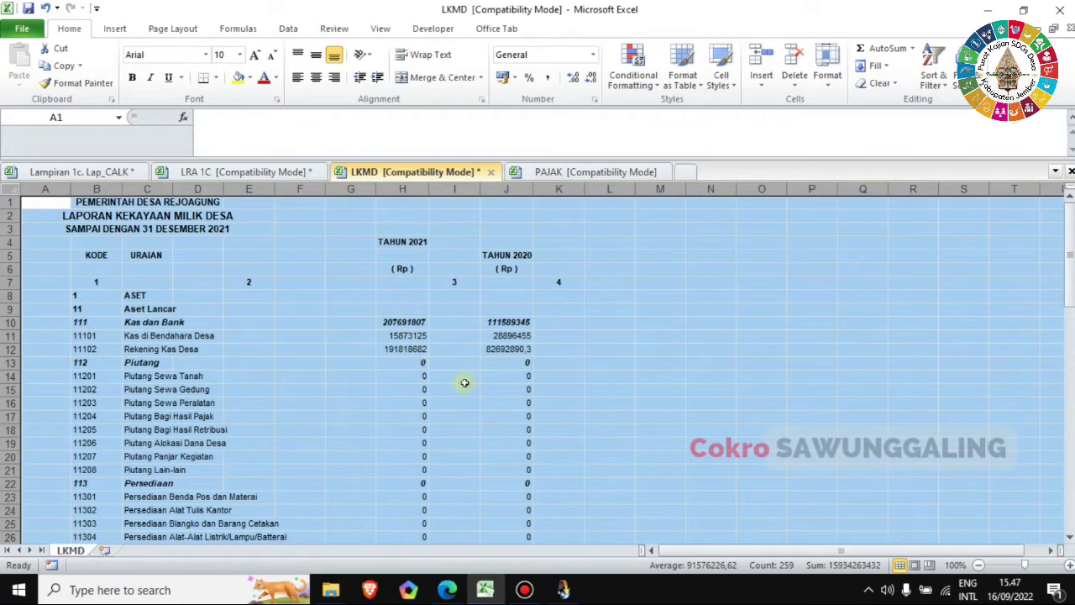
pyautogui.click(653, 383)
# - Point out the LKMD columns for Kode, Uraian and Tahun 2021 one after another
pyautogui.click(97, 189)
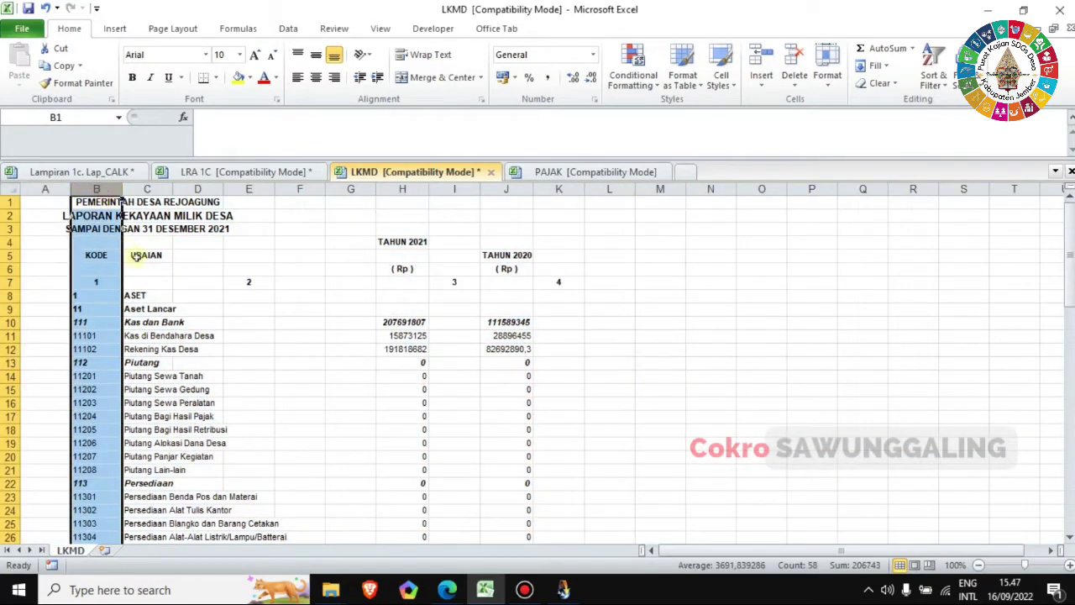
pyautogui.click(147, 189)
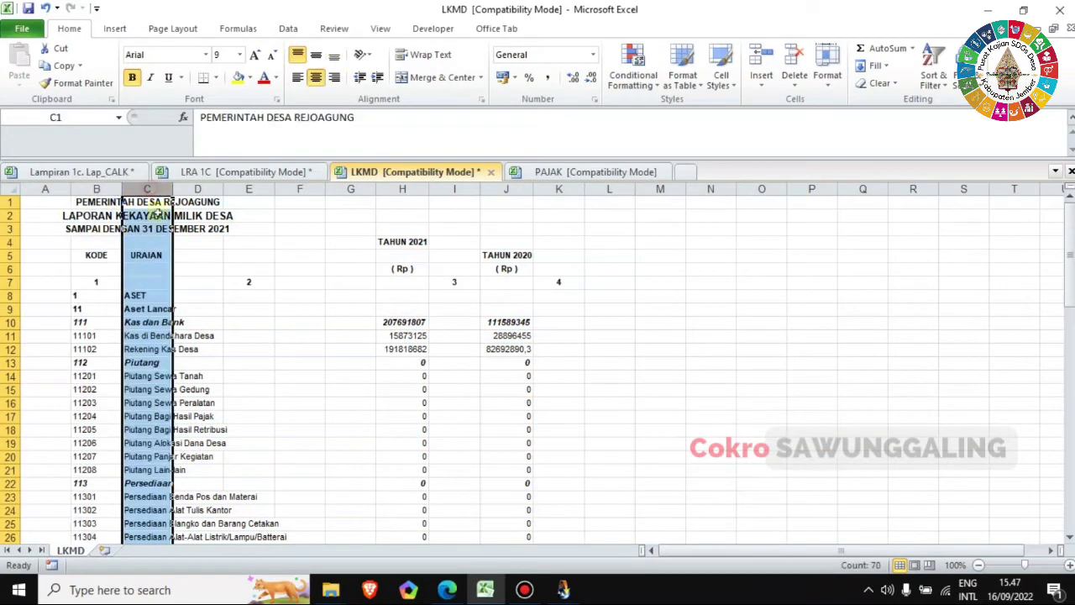
pyautogui.click(409, 190)
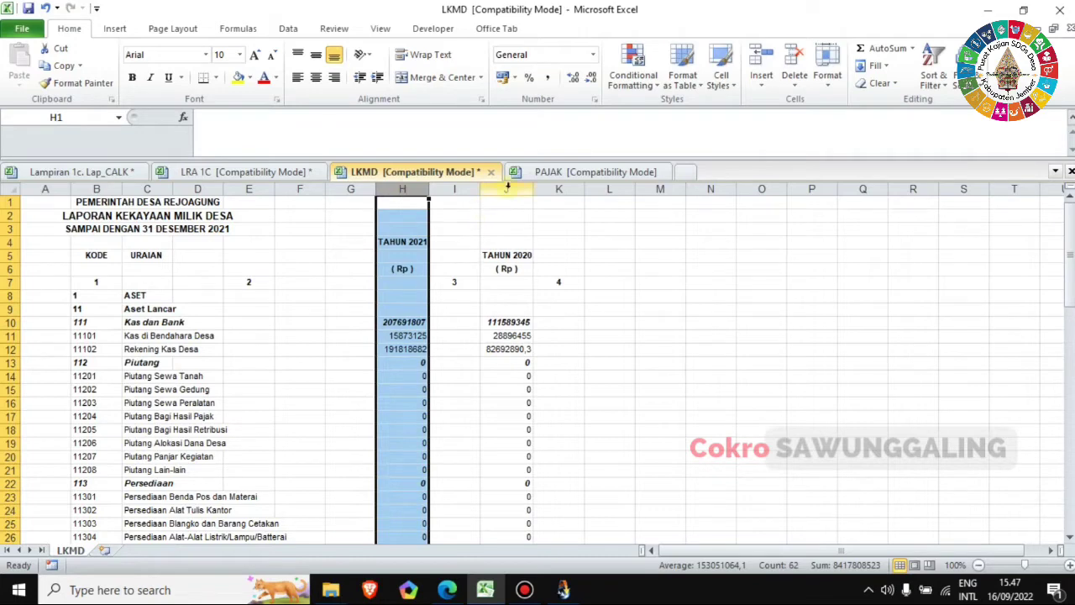
# - Apply the Comma Style to the LKMD Tahun 2021 and Tahun 2020 columns and return to the Lampiran 1c. Lap_CALK workbook
pyautogui.click(507, 189)
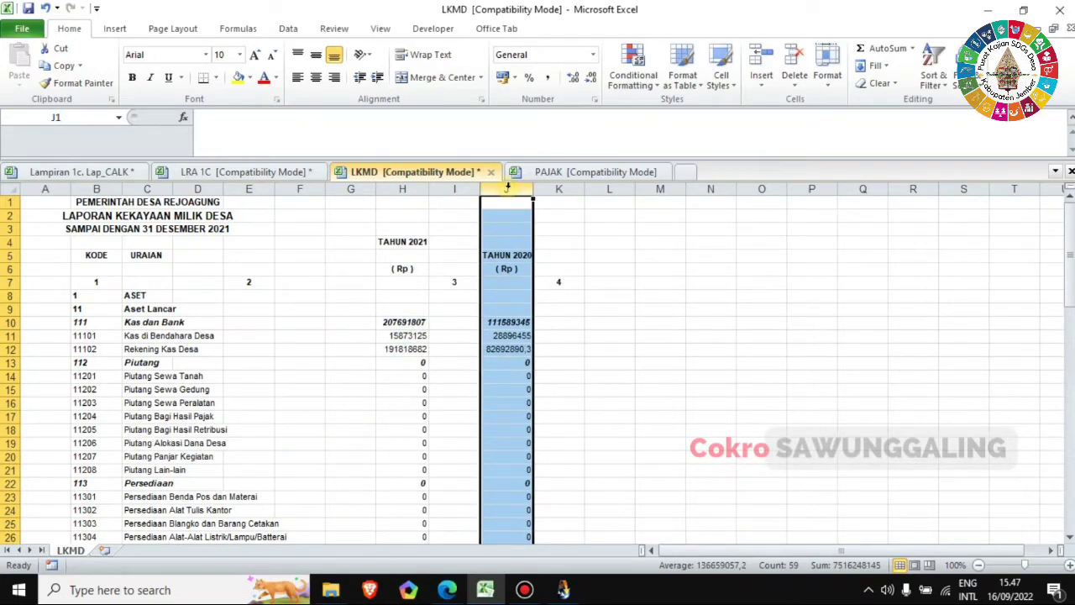
pyautogui.keyDown('ctrl'); pyautogui.click(402, 188); pyautogui.keyUp('ctrl')
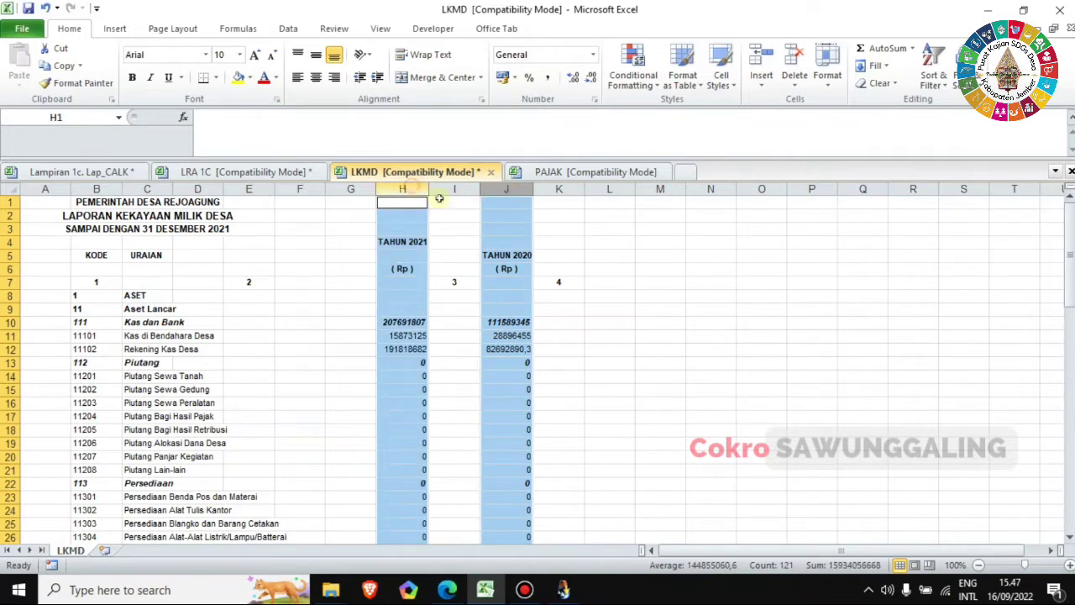
pyautogui.click(547, 78)
pyautogui.click(680, 321)
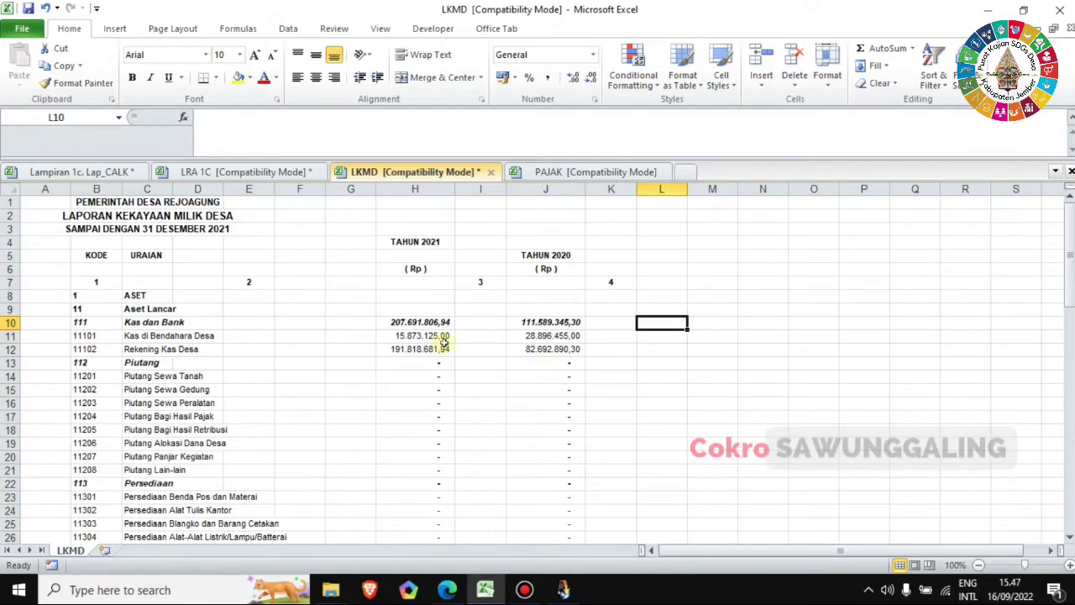
pyautogui.click(84, 172)
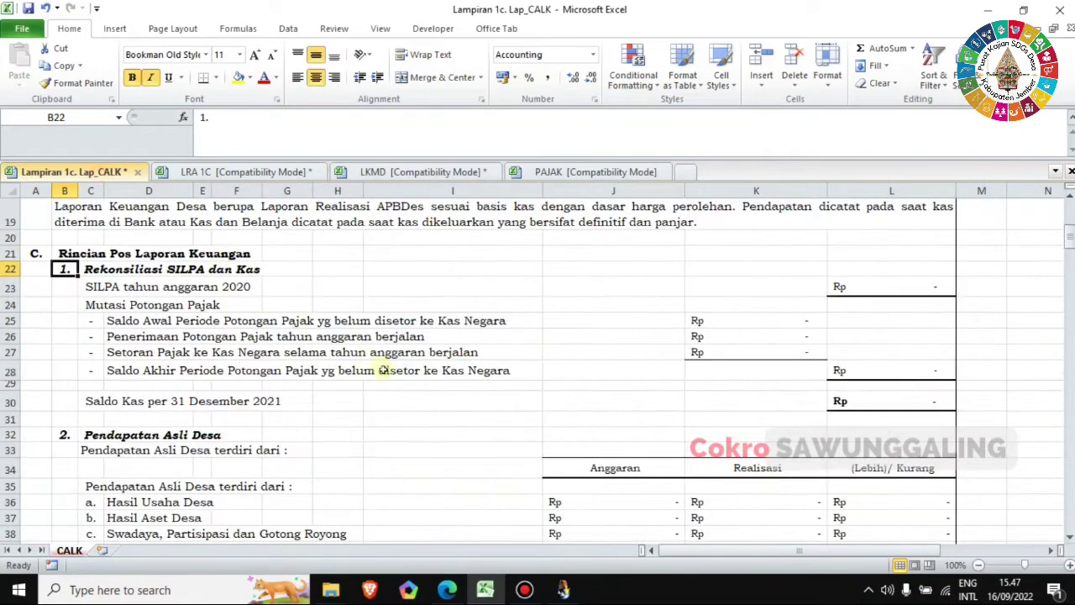
# - Highlight the CALK row SILPA tahun anggaran 2020 and examine the Anggaran, Realisasi and Lebih/(Kurang) columns beside Pembiayaan in LRA 1C
pyautogui.click(11, 269)
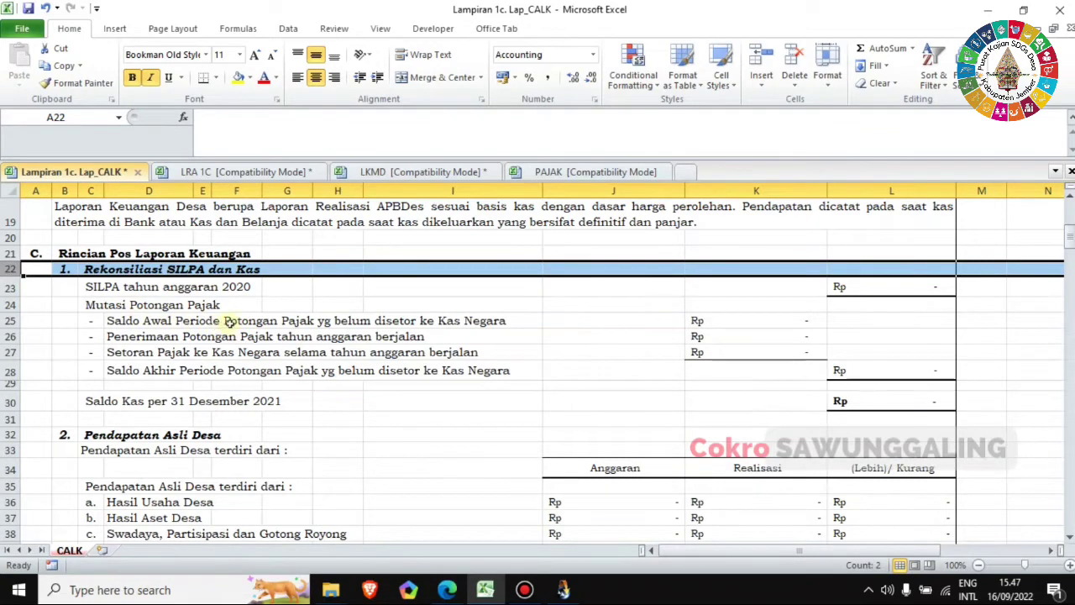
pyautogui.click(11, 288)
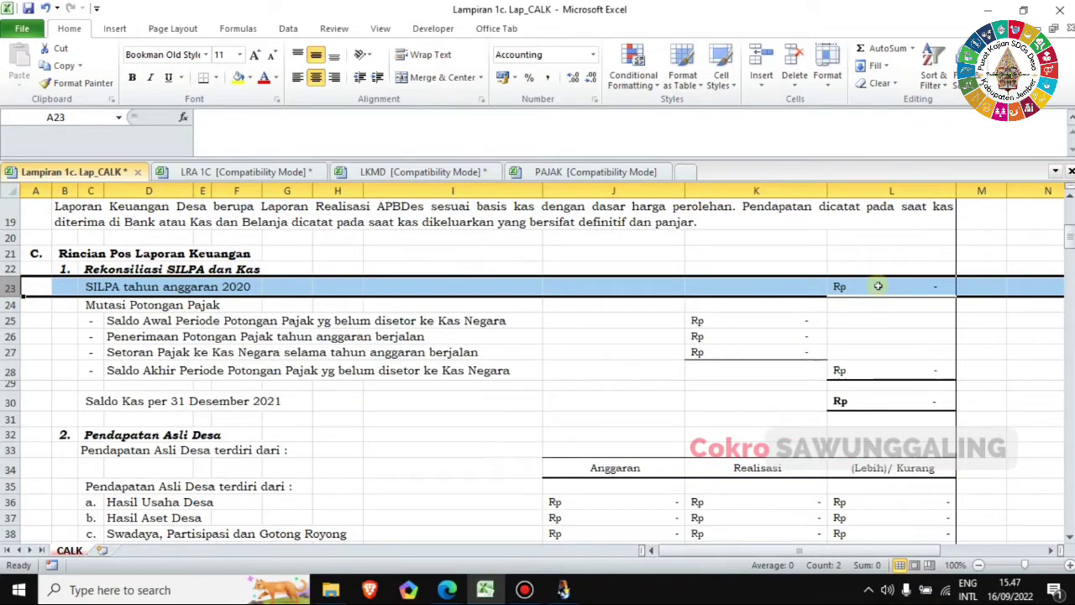
pyautogui.click(252, 170)
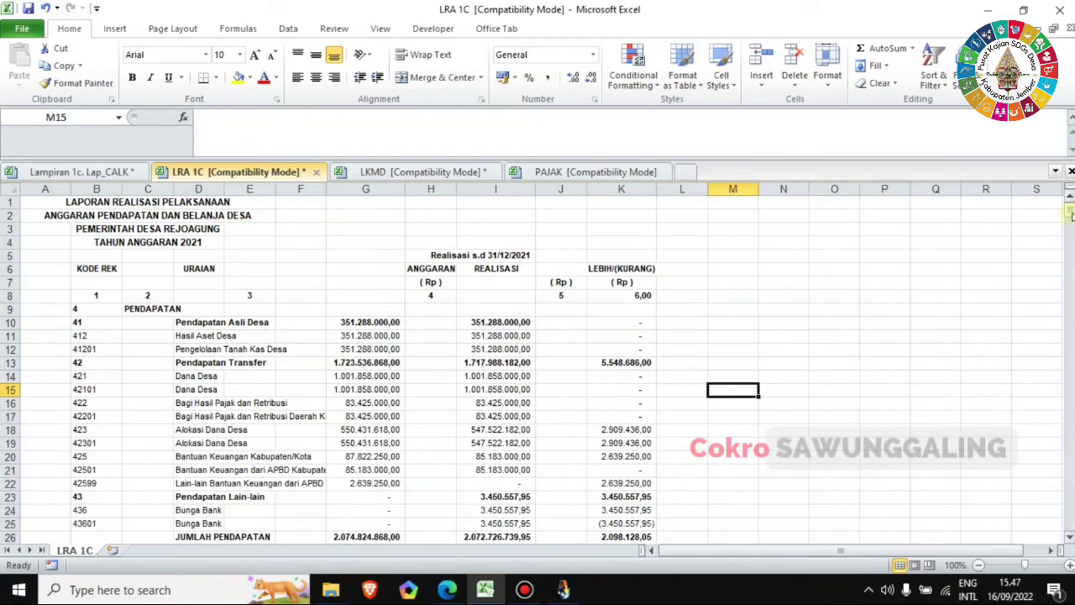
pyautogui.moveTo(1069, 212); pyautogui.dragTo(1070, 528)
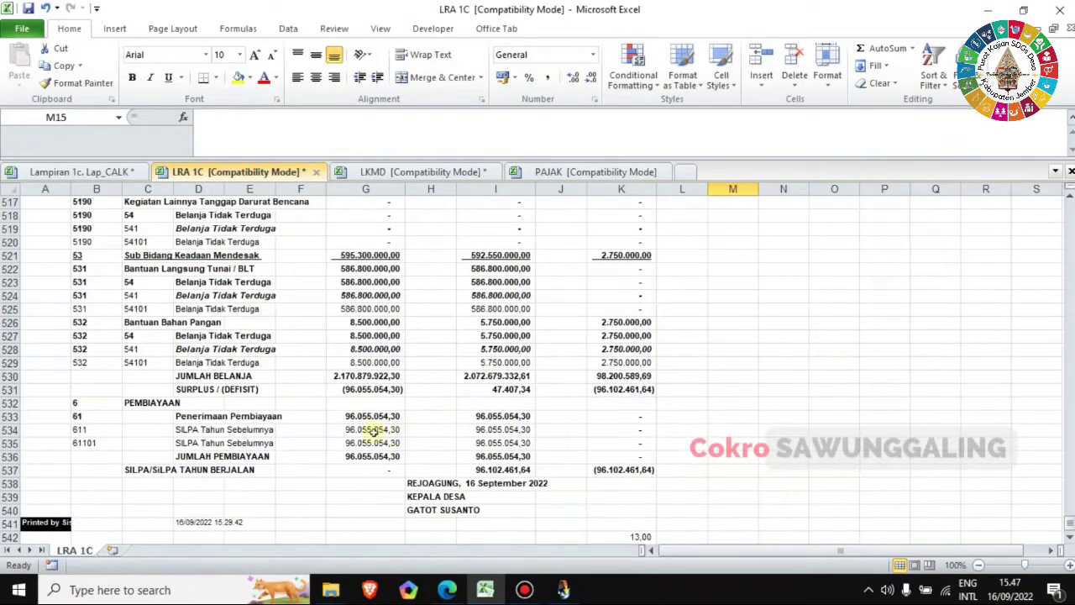
pyautogui.click(372, 430)
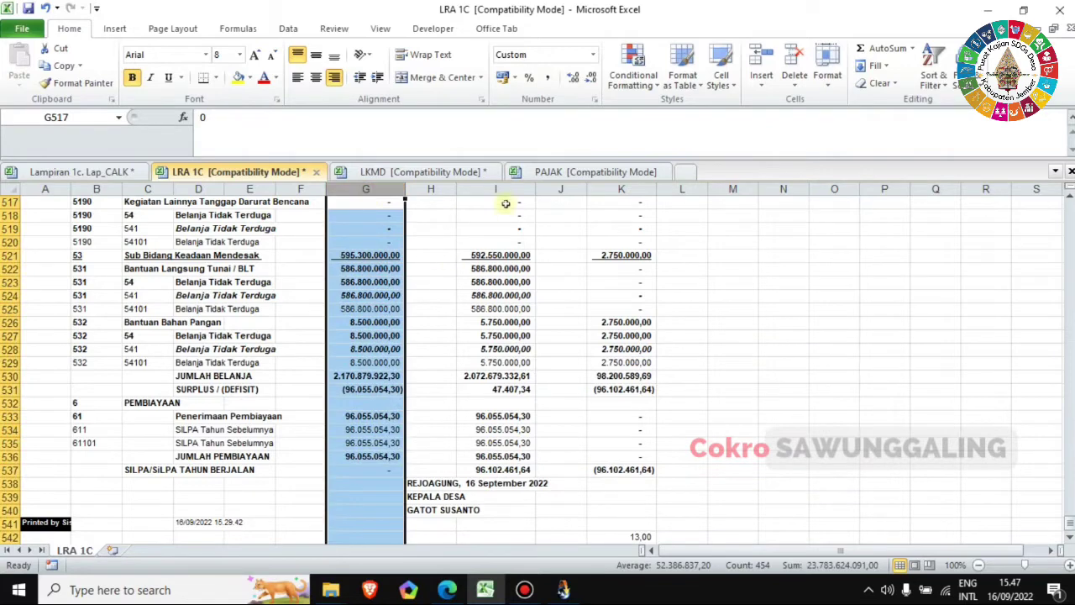
pyautogui.click(510, 190)
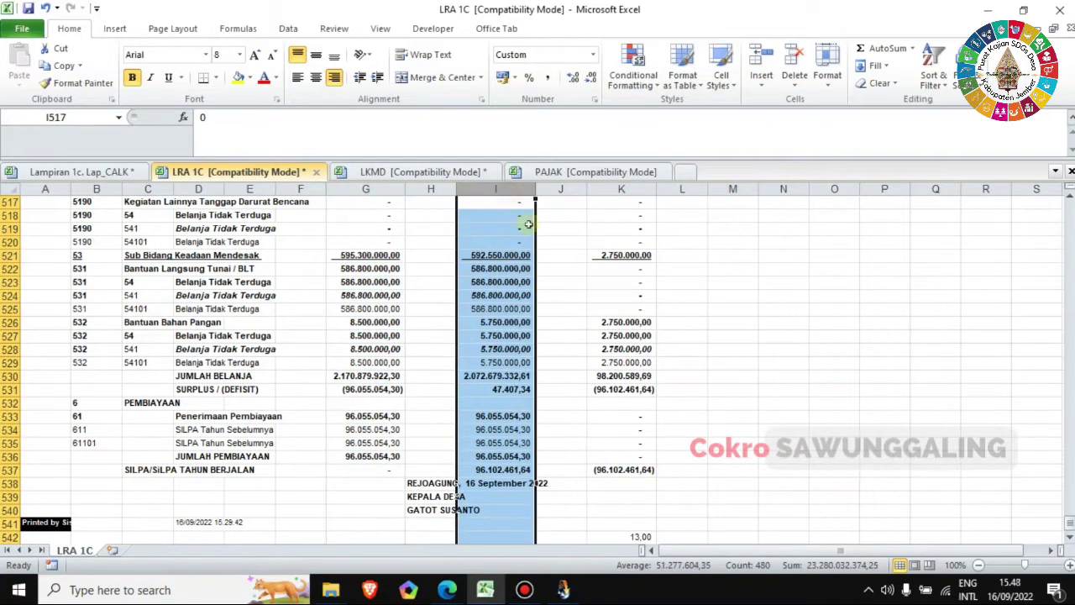
pyautogui.click(628, 186)
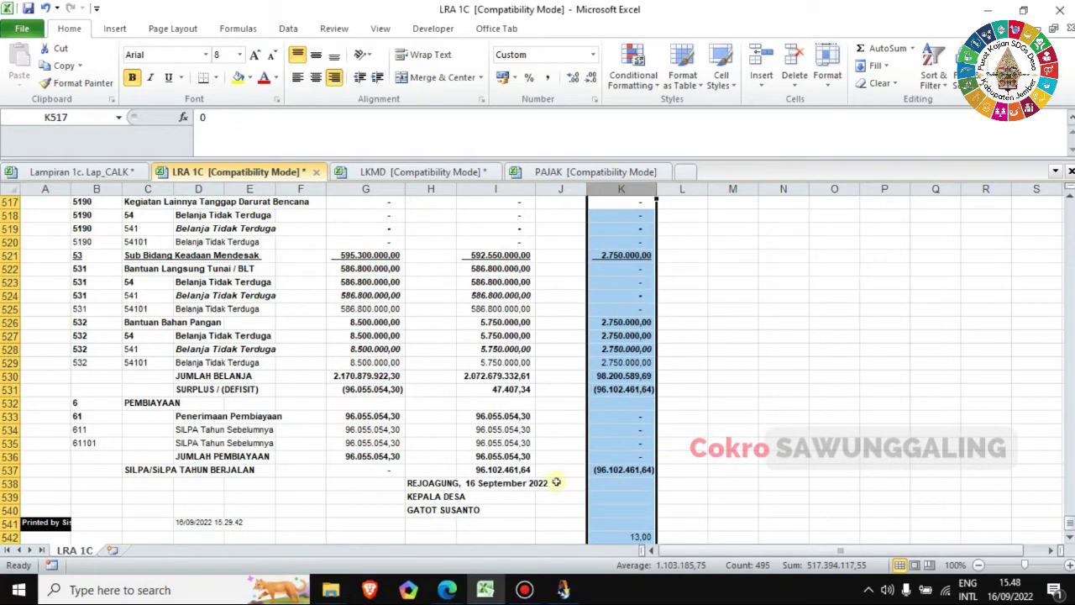
# - Copy the SILPA Tahun Sebelumnya budget amount 96055054,3 from LRA 1C cell G534 into CALK cell L23 for SILPA tahun anggaran 2020
pyautogui.click(370, 429)
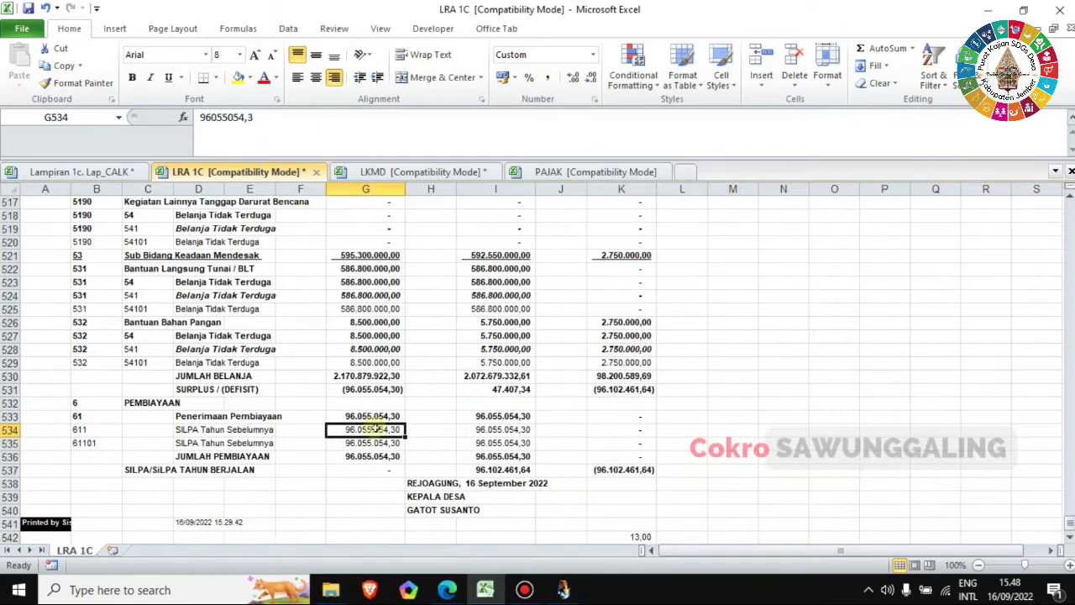
pyautogui.click(262, 116)
pyautogui.moveTo(262, 117); pyautogui.dragTo(151, 116)
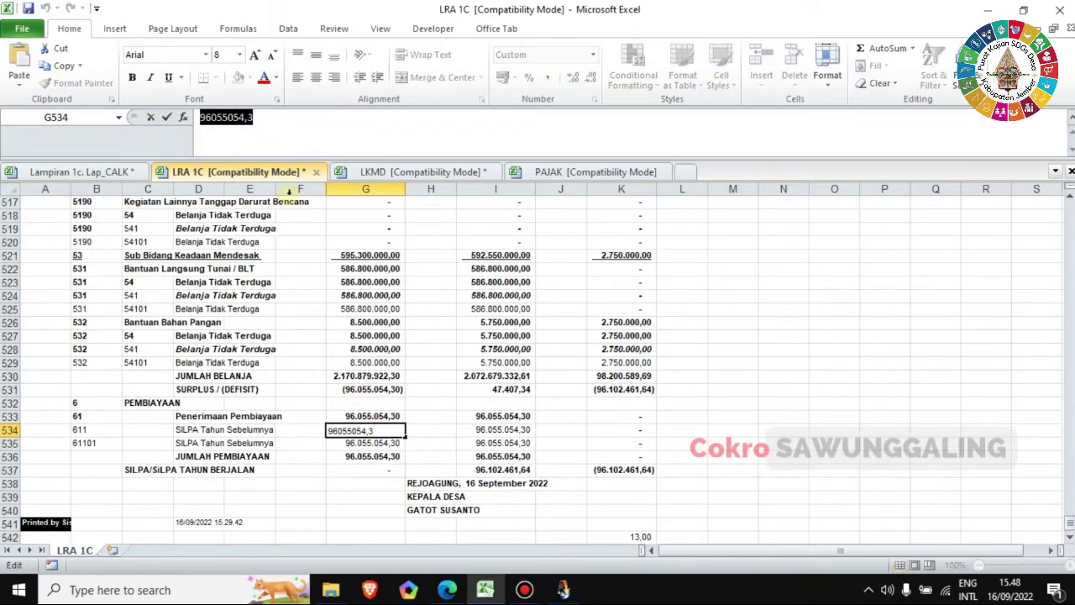
pyautogui.click(84, 171)
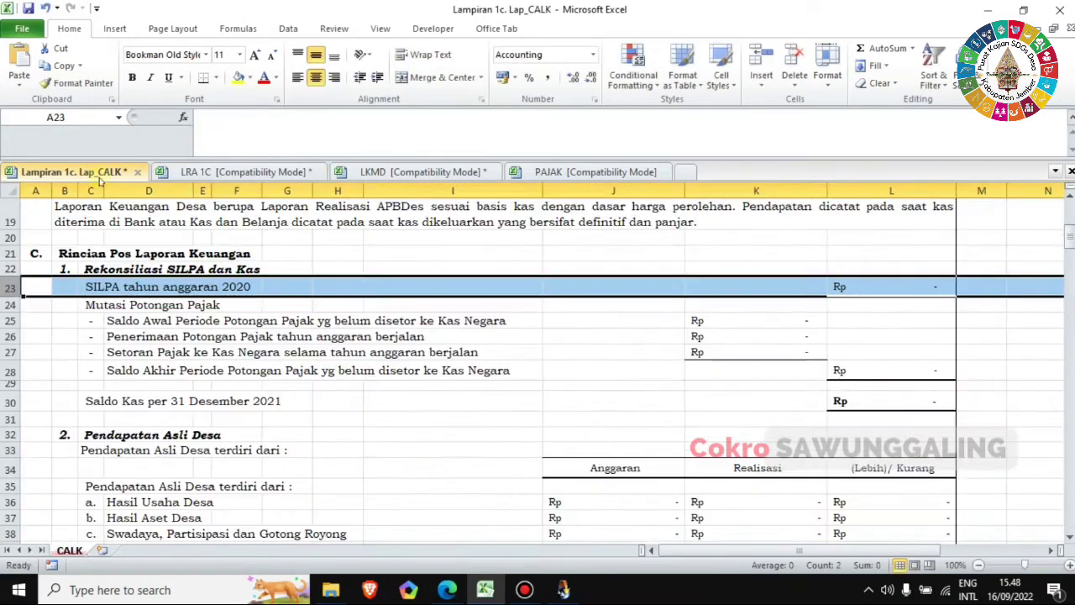
pyautogui.click(883, 287)
pyautogui.rightClick(883, 287)
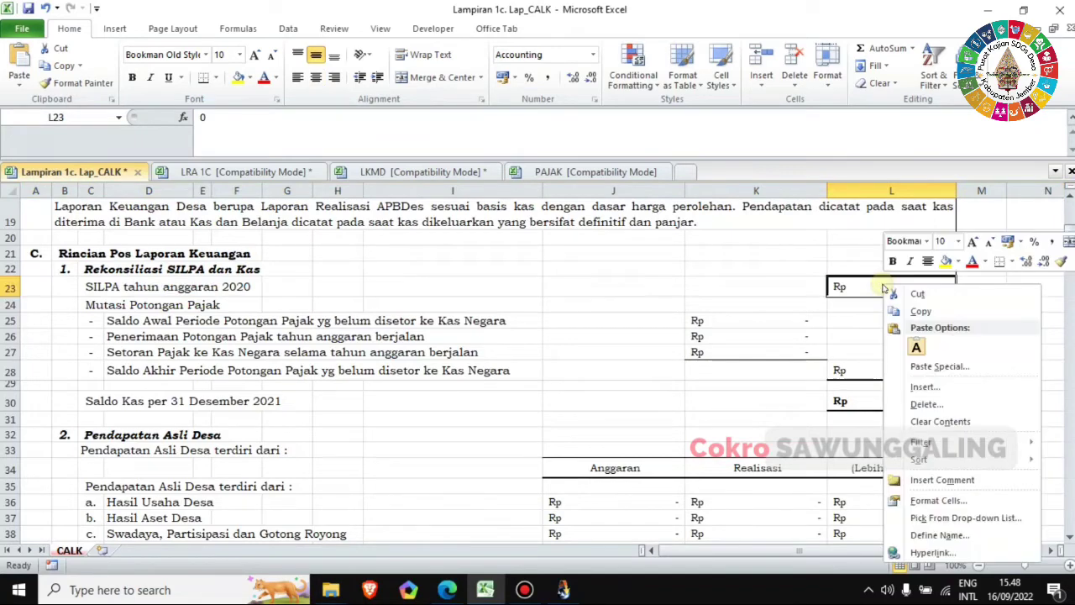
pyautogui.click(915, 349)
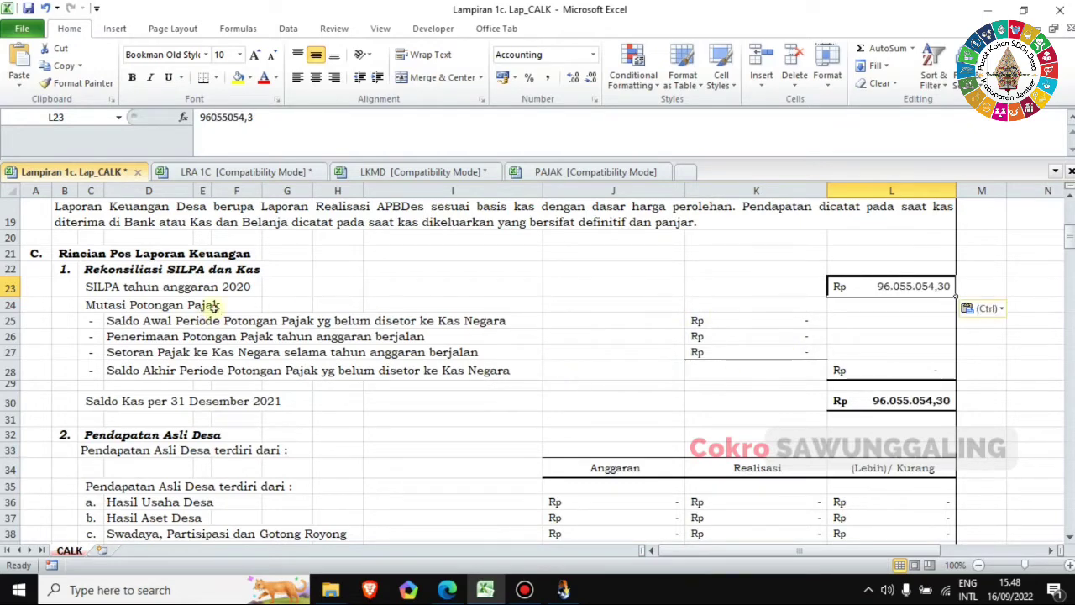
# - Highlight the Mutasi Potongan Pajak and Saldo Awal rows in CALK and locate the Hutang Pajak row in the LKMD sheet
pyautogui.click(8, 304)
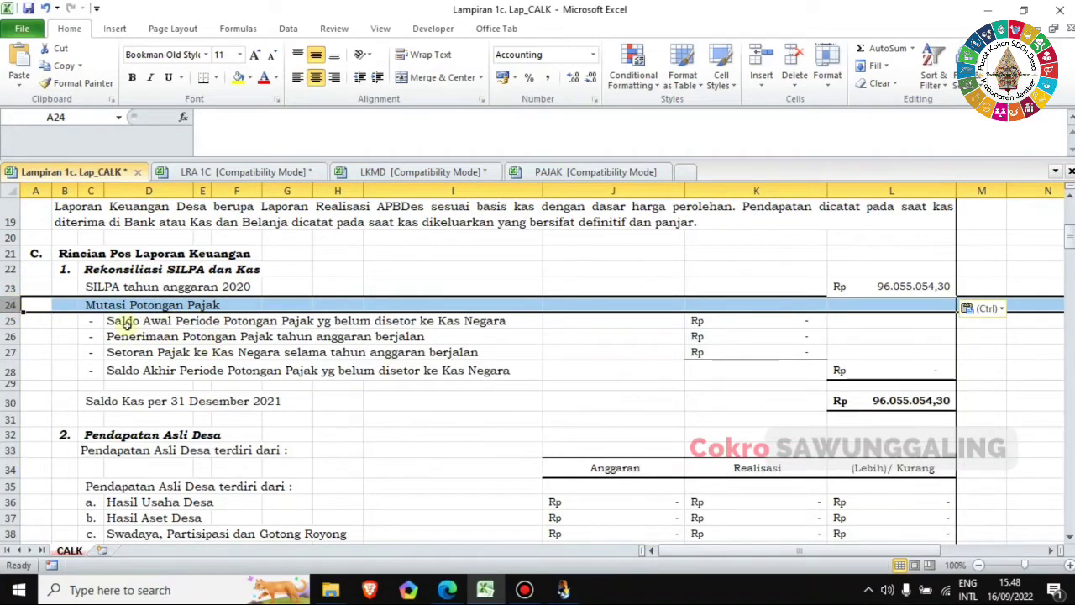
pyautogui.click(8, 321)
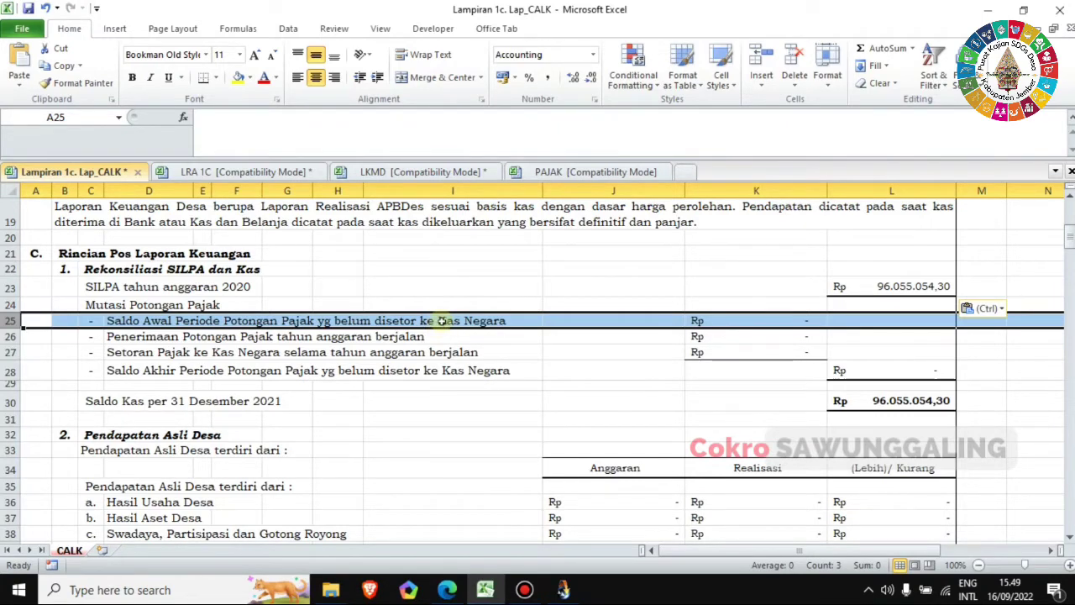
pyautogui.click(424, 172)
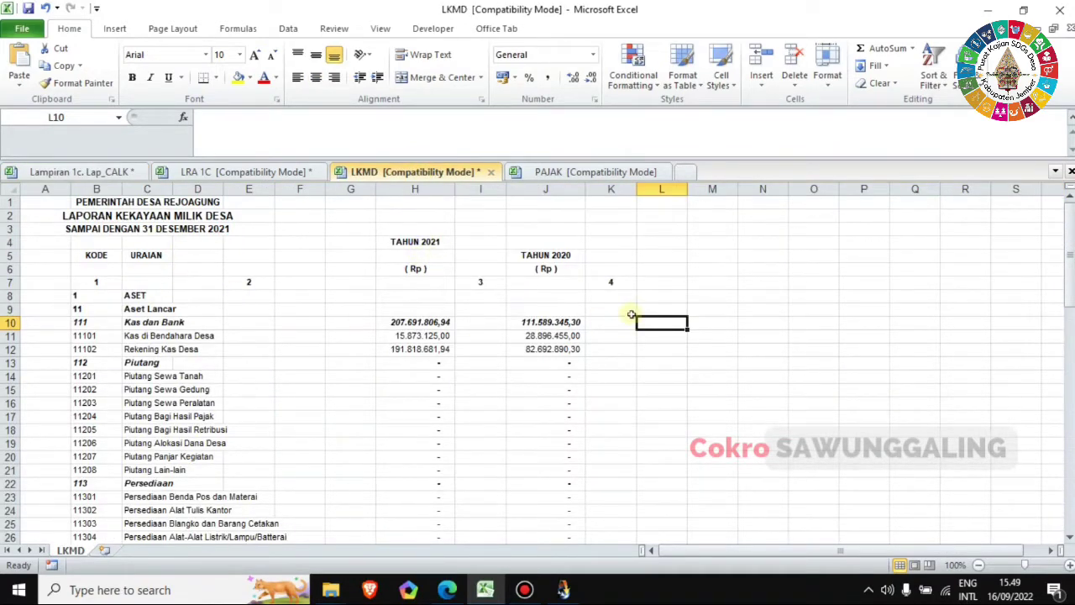
pyautogui.scroll(-8, 799, 364)
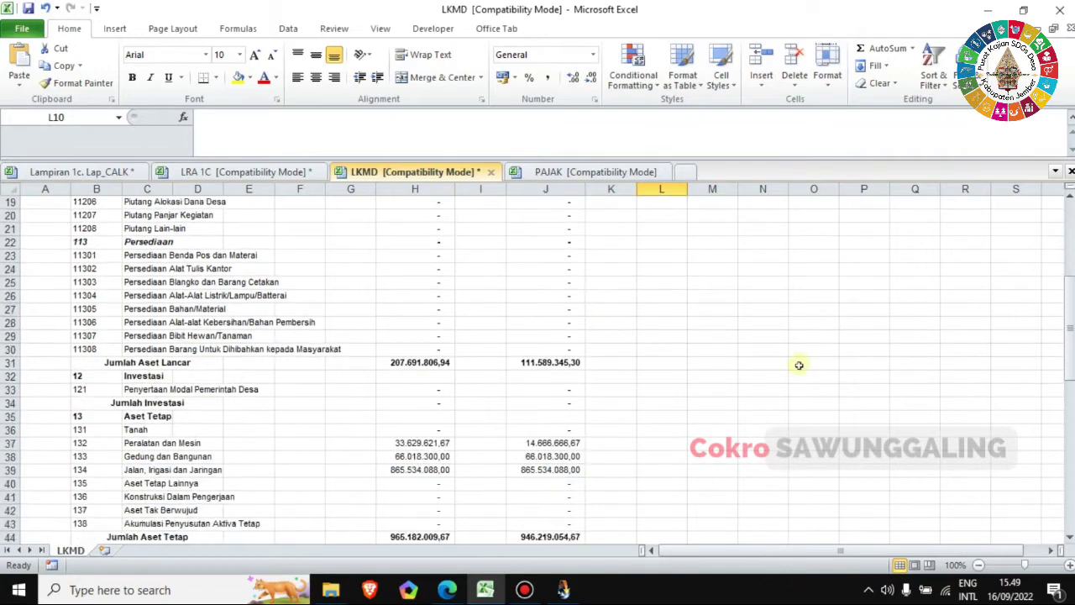
pyautogui.scroll(-10, 794, 356)
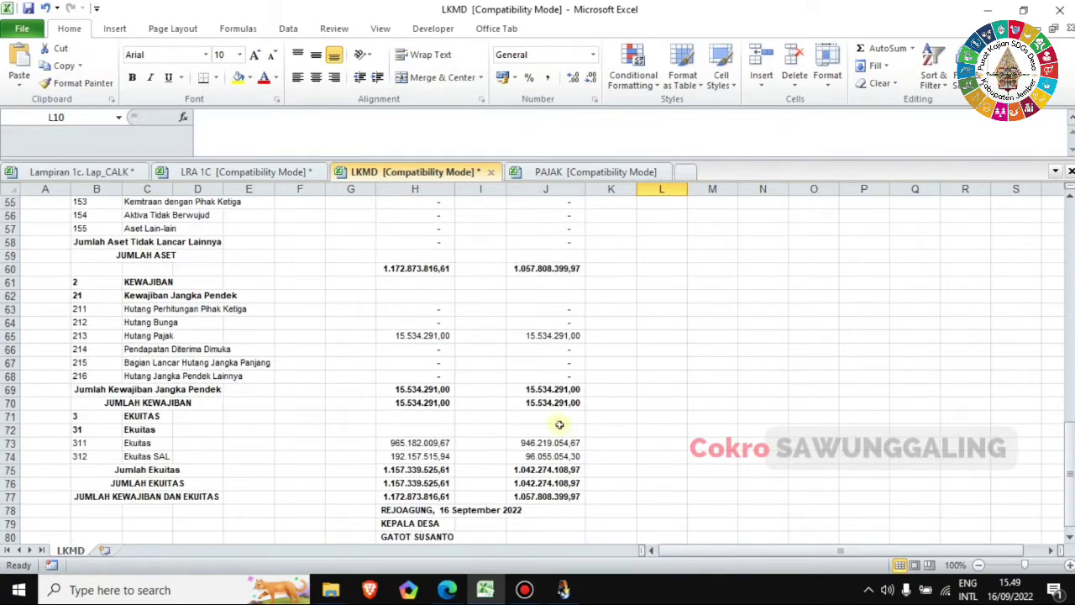
pyautogui.click(7, 336)
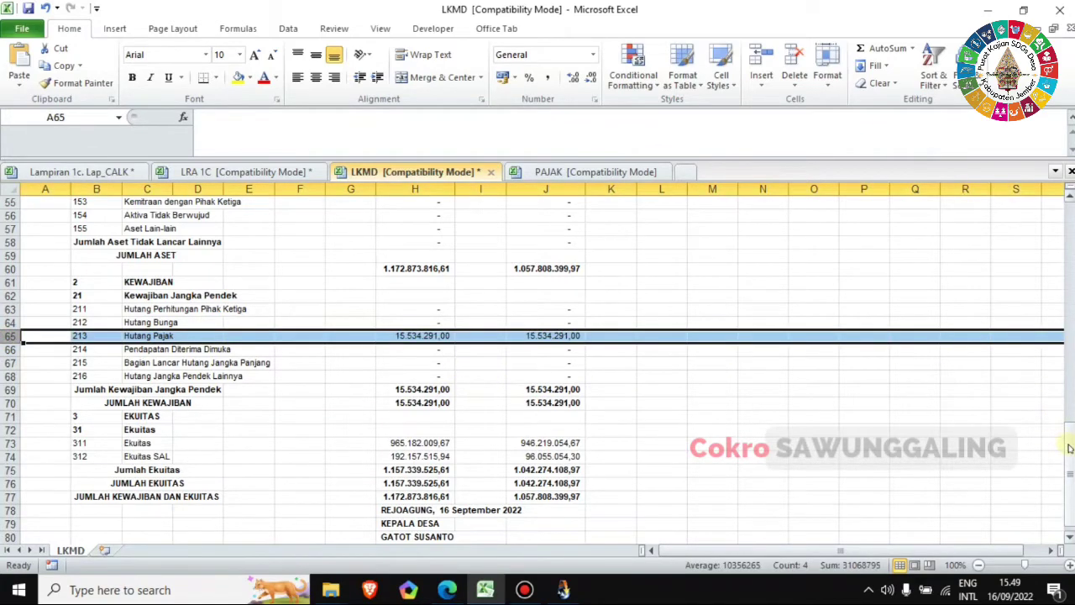
pyautogui.scroll(18, 1069, 448)
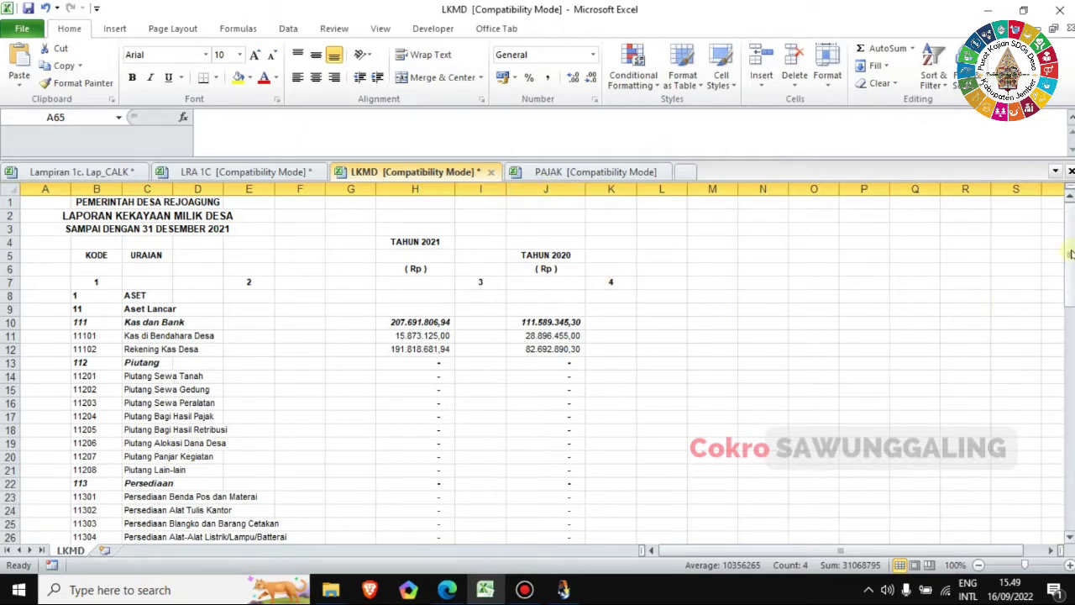
pyautogui.moveTo(1071, 253); pyautogui.dragTo(1059, 497)
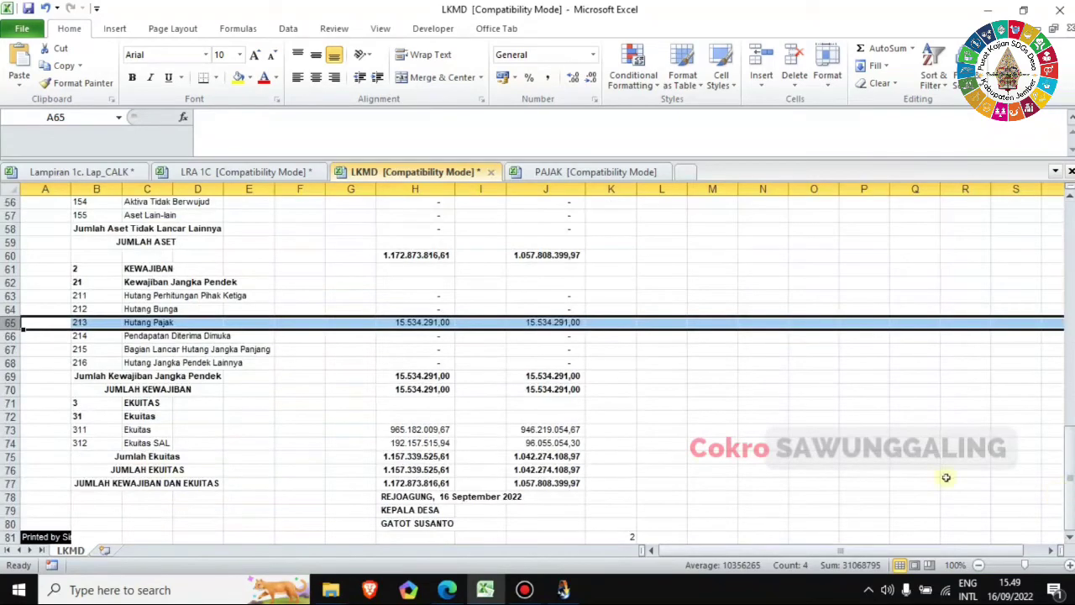
# - Copy the Tahun 2020 Hutang Pajak amount 15534291 from LKMD and paste it as a value into CALK cell K25, Saldo Awal Periode
pyautogui.click(568, 327)
pyautogui.hotkey('ctrl', 'c')
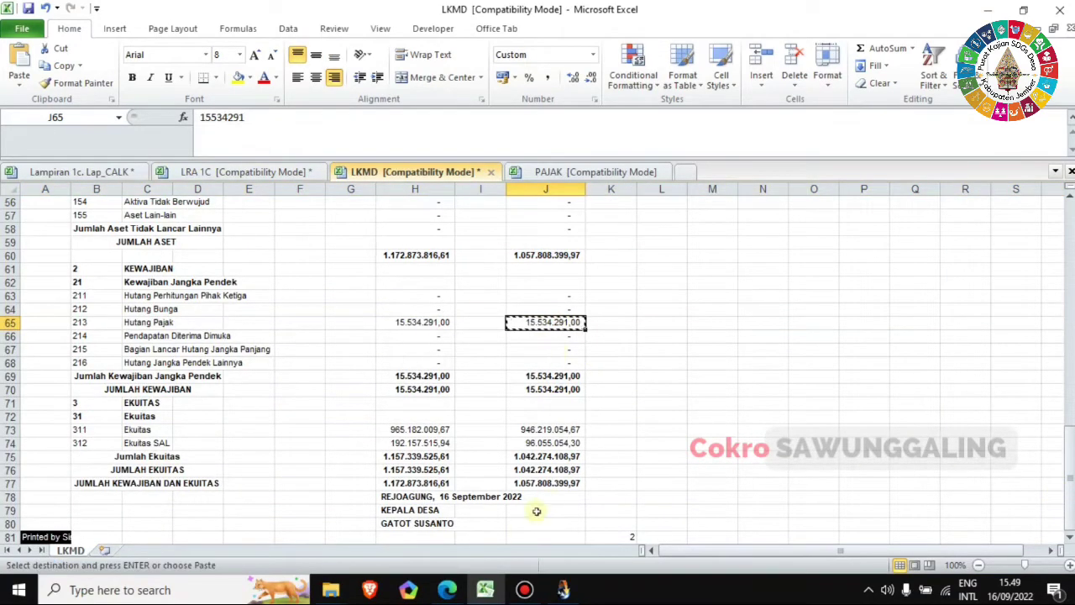
pyautogui.click(87, 170)
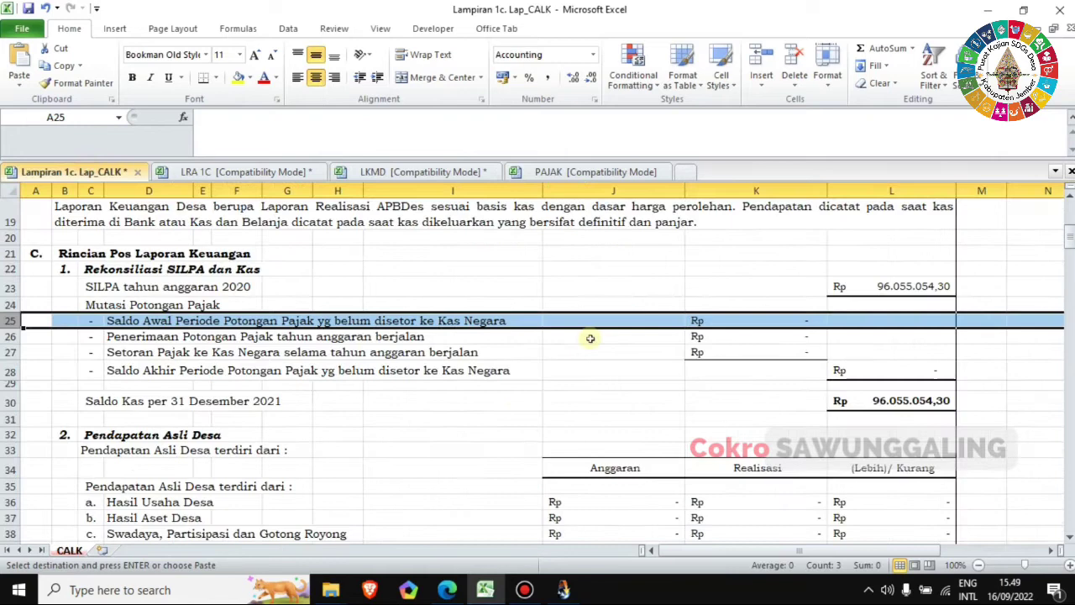
pyautogui.click(745, 320)
pyautogui.rightClick(745, 320)
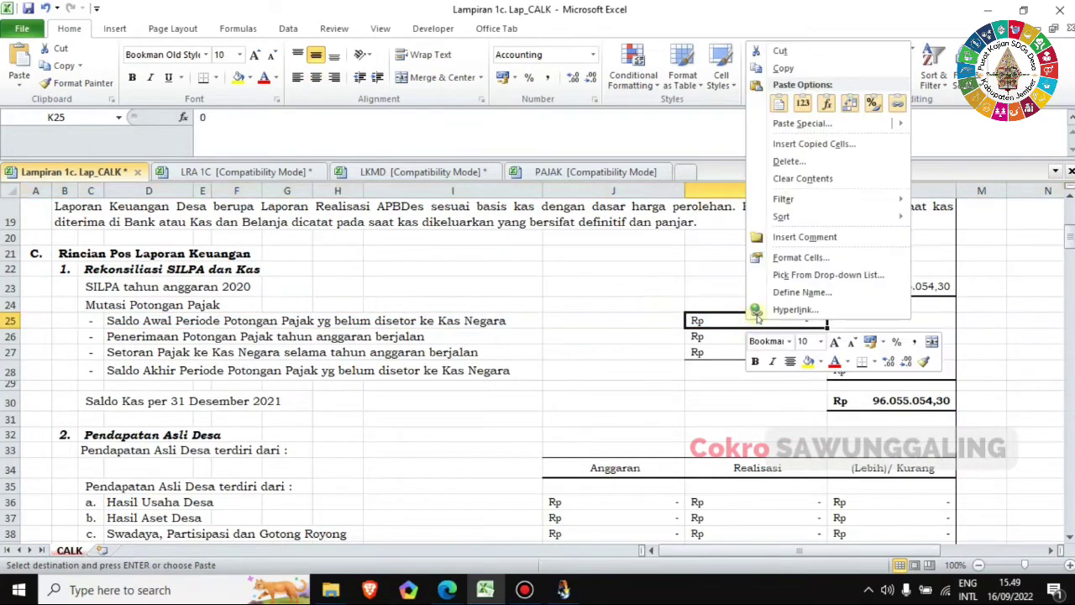
pyautogui.click(804, 106)
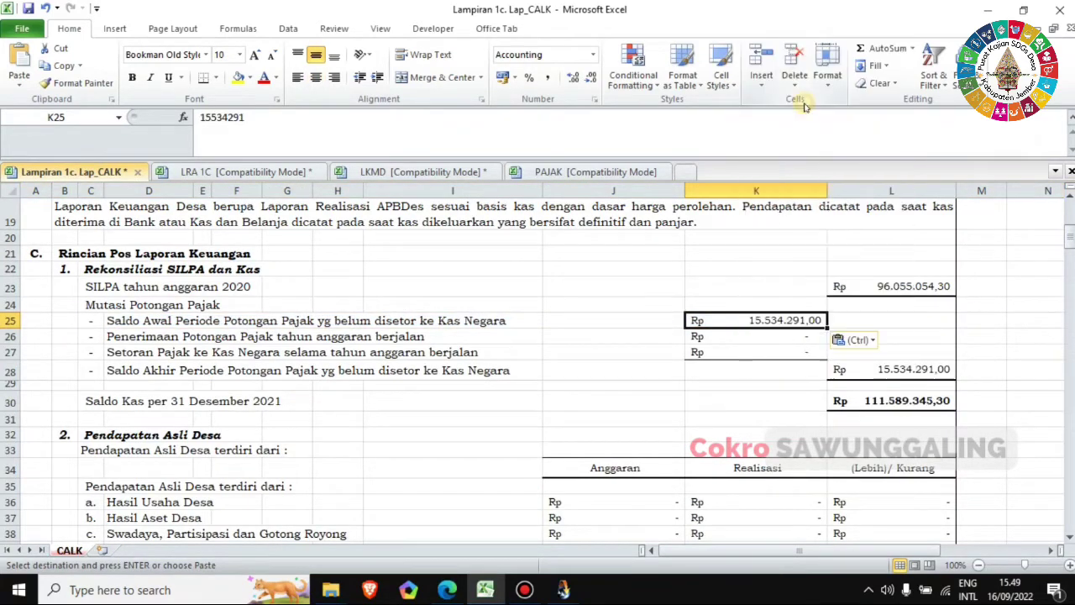
pyautogui.click(605, 371)
# - Highlight the CALK row Penerimaan Potongan Pajak and examine the Pemotongan, Penyetoran and Saldo columns at the end of the PAJAK sheet
pyautogui.click(10, 336)
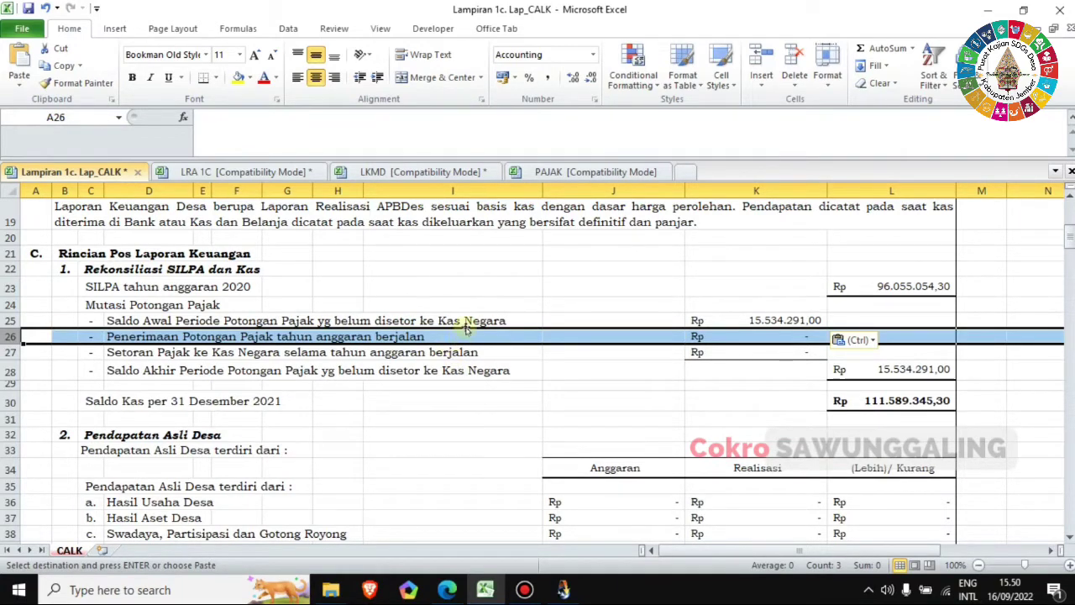
pyautogui.click(604, 171)
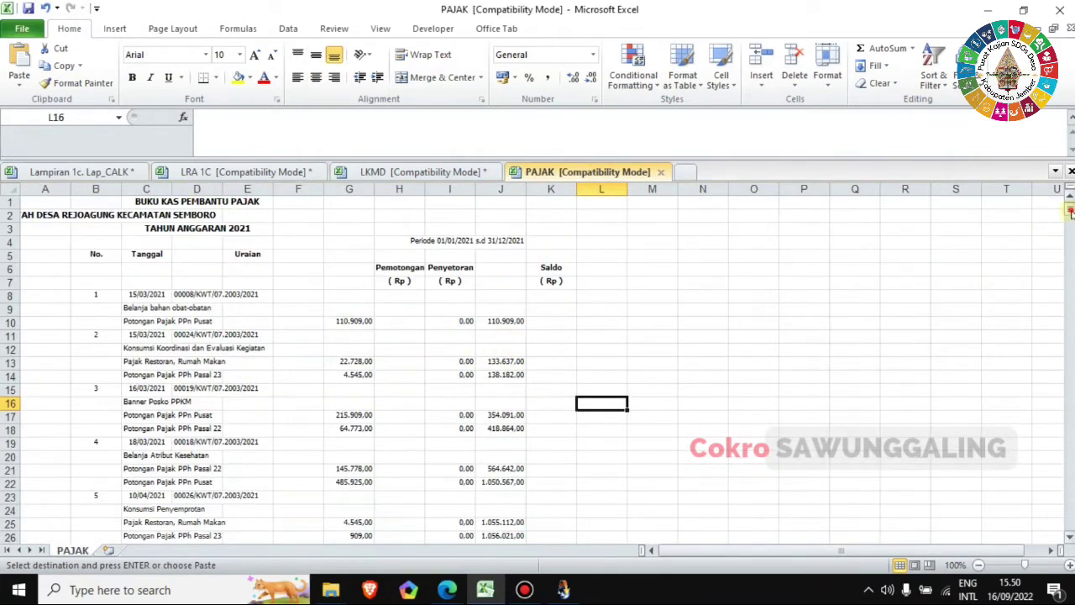
pyautogui.moveTo(1070, 212); pyautogui.dragTo(1070, 227)
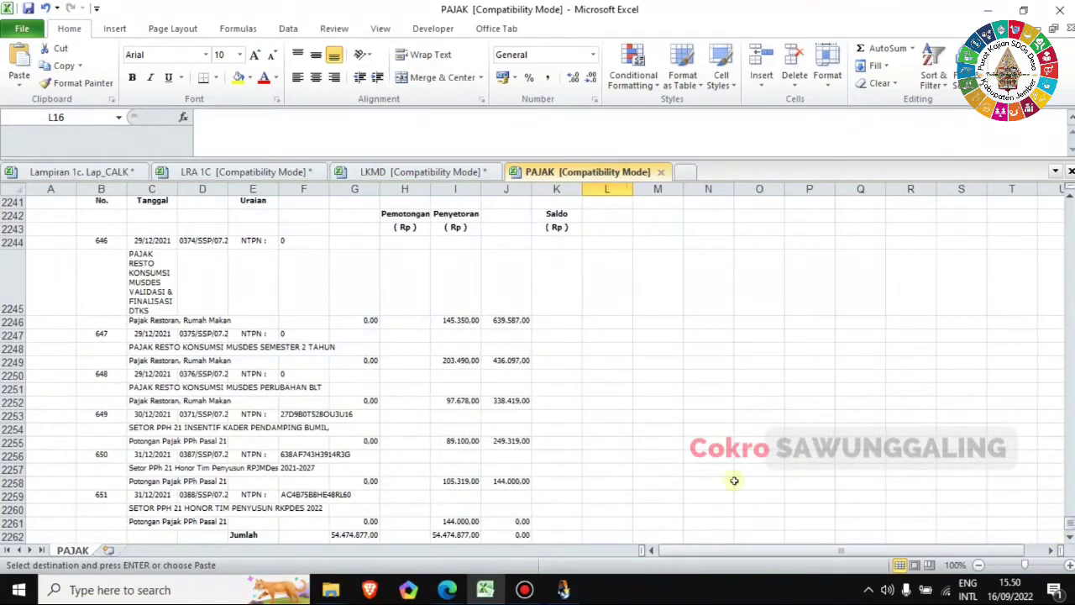
pyautogui.scroll(-1, 692, 470)
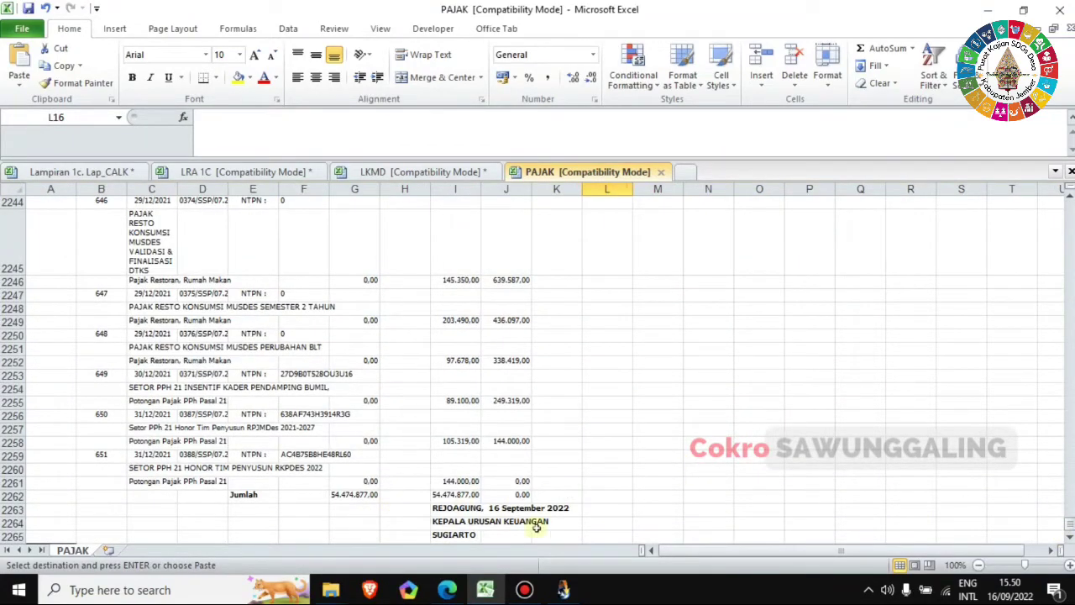
pyautogui.click(356, 186)
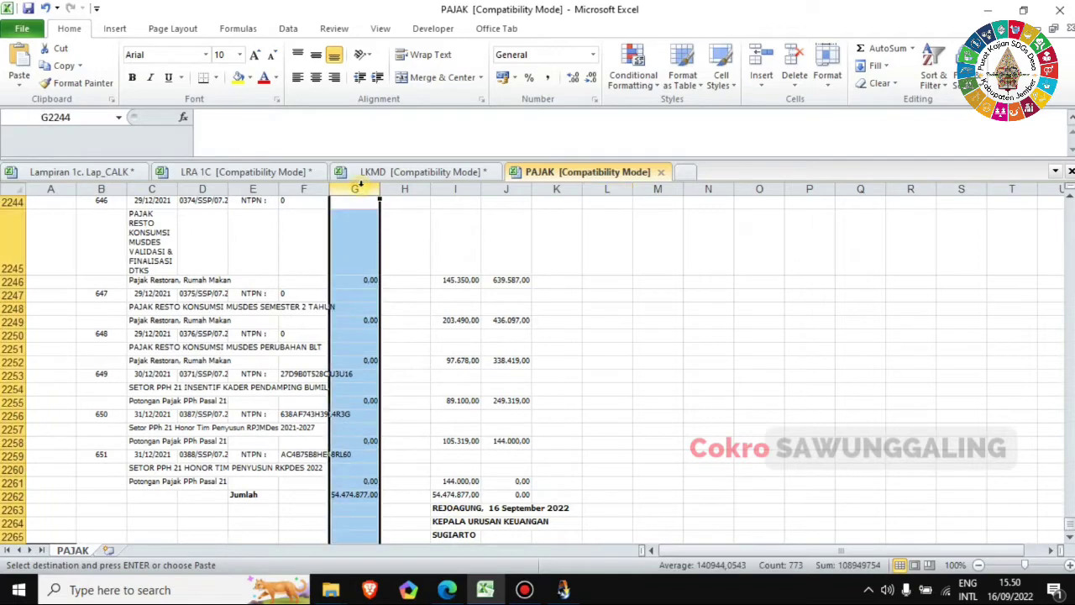
pyautogui.click(463, 188)
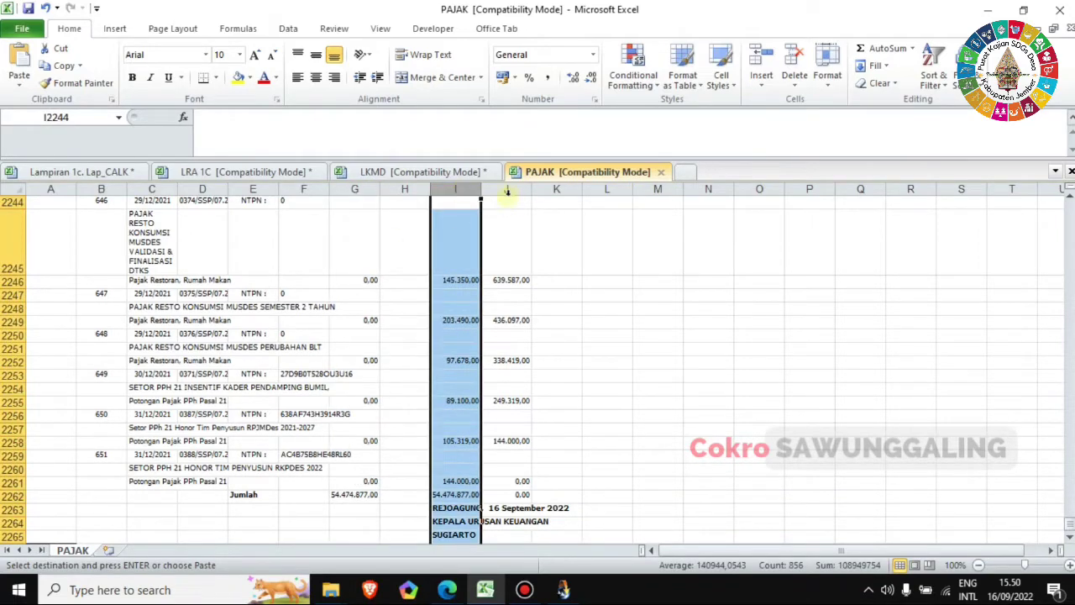
pyautogui.click(507, 189)
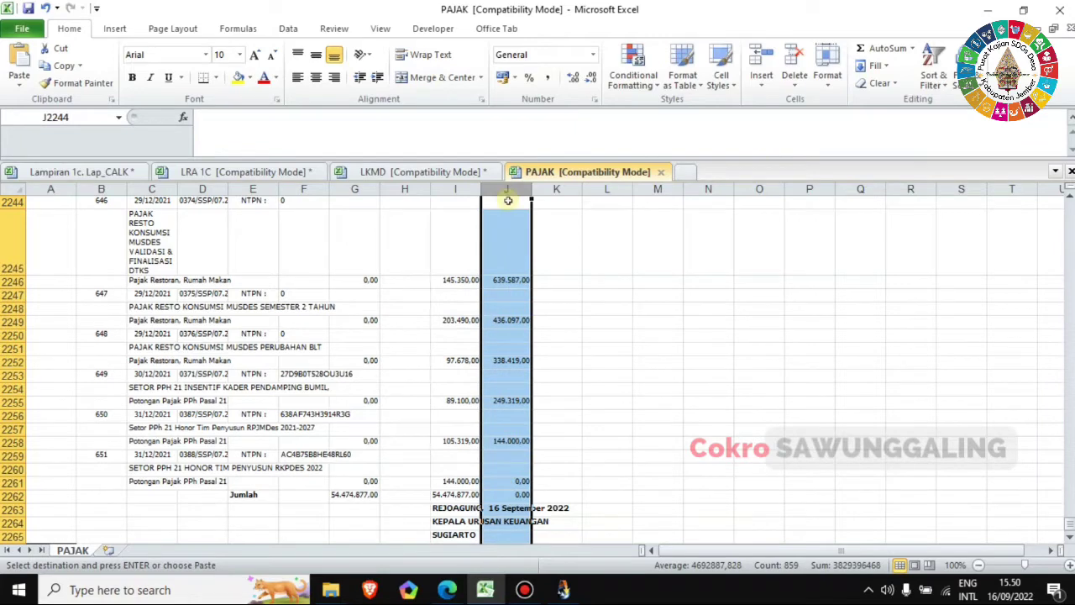
# - Copy the Jumlah of Pemotongan, 54474877, from PAJAK and paste it as a value into CALK cell K26, Penerimaan Potongan Pajak
pyautogui.click(350, 495)
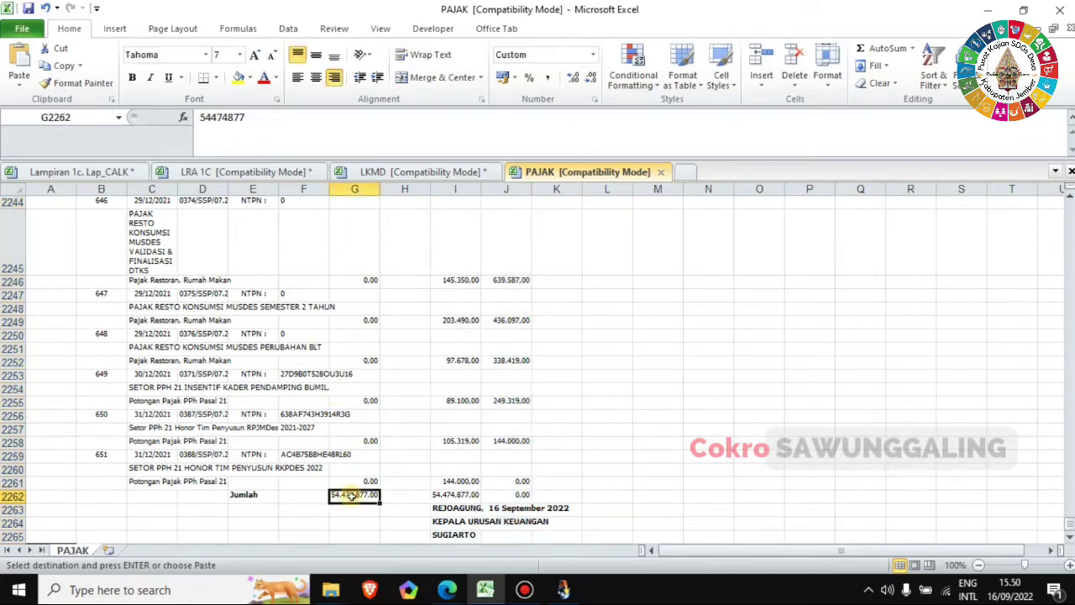
pyautogui.click(98, 173)
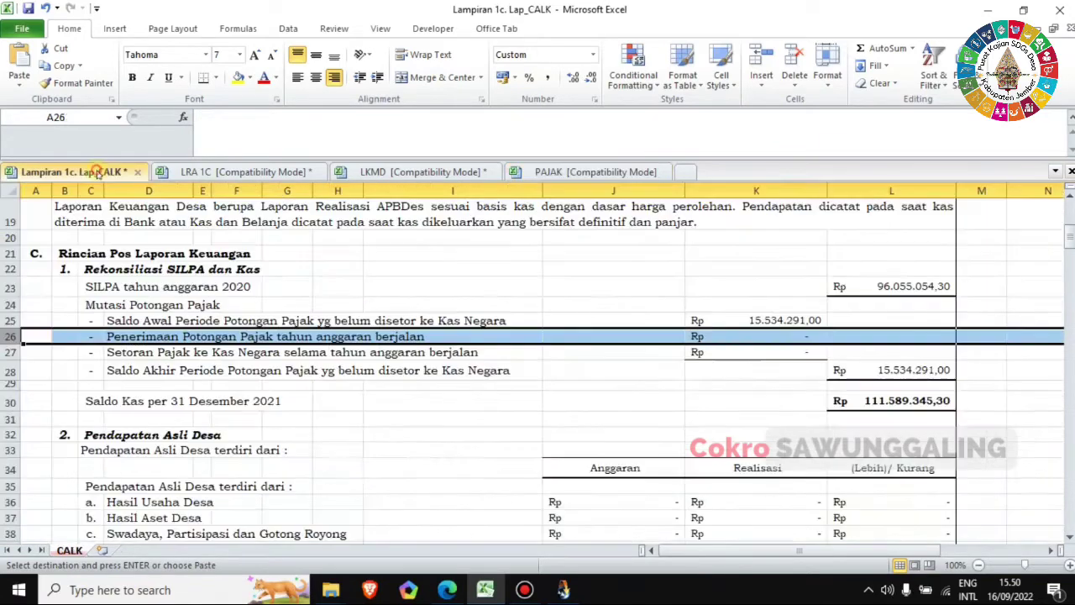
pyautogui.rightClick(760, 337)
pyautogui.click(820, 120)
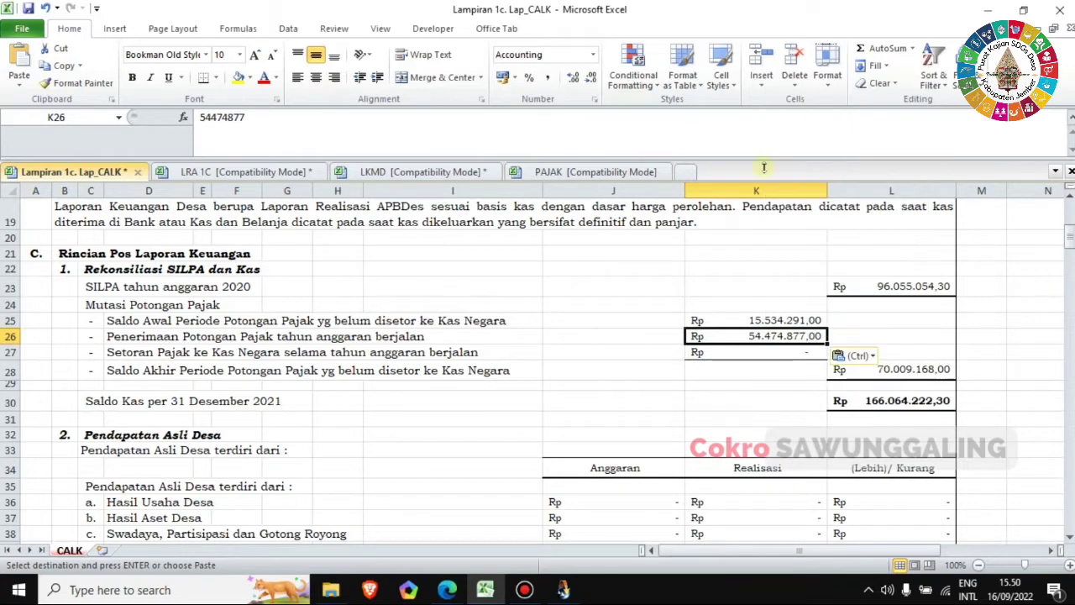
# - Copy the Jumlah of Penyetoran, 54474877, from PAJAK and paste it as a value into CALK cell K27, Setoran Pajak ke Kas Negara
pyautogui.click(10, 352)
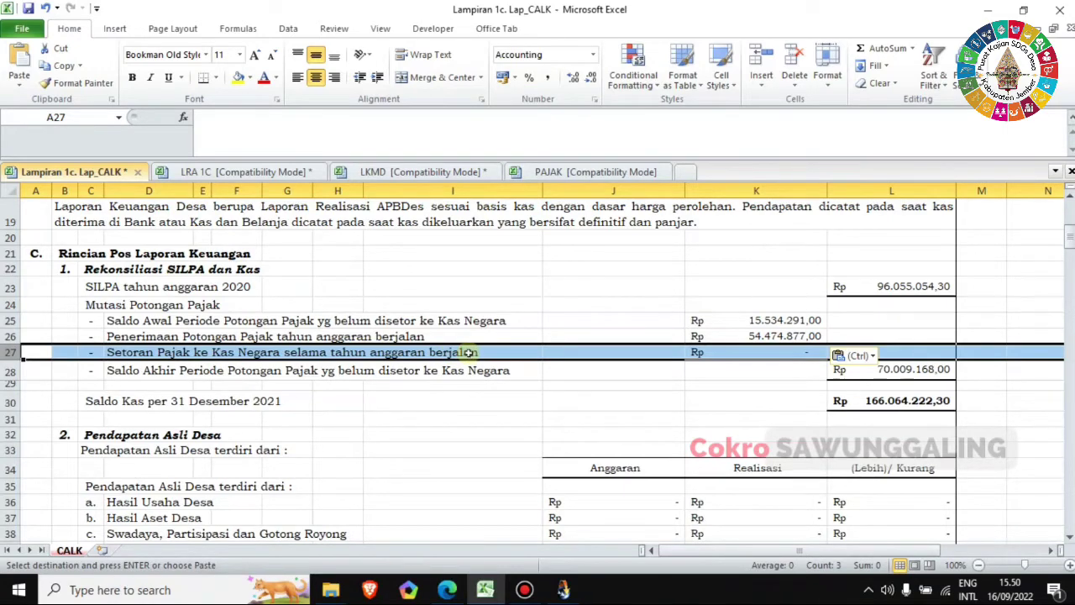
pyautogui.click(587, 173)
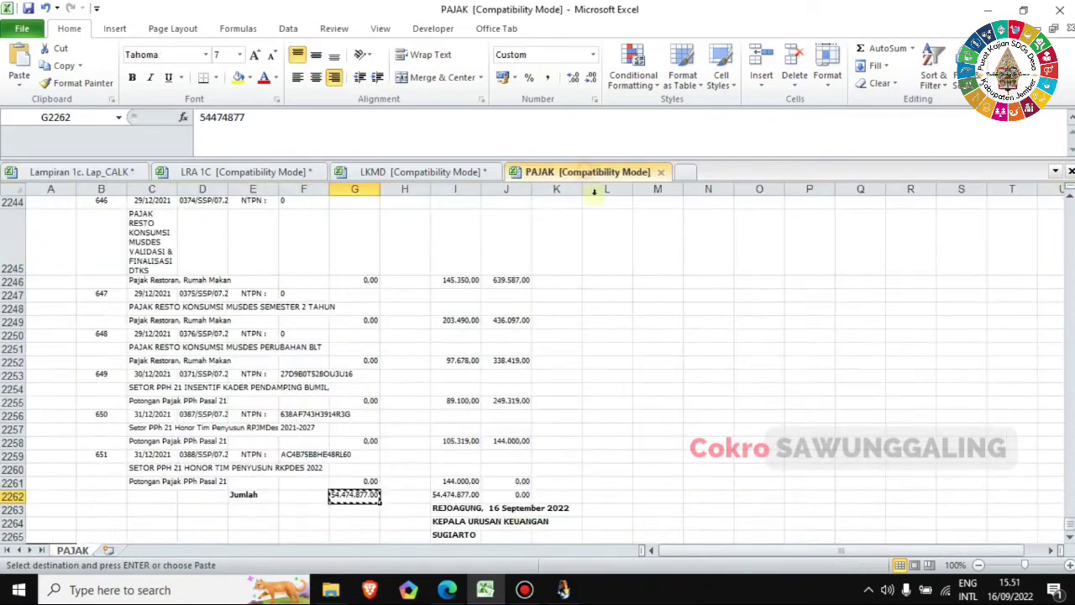
pyautogui.click(455, 189)
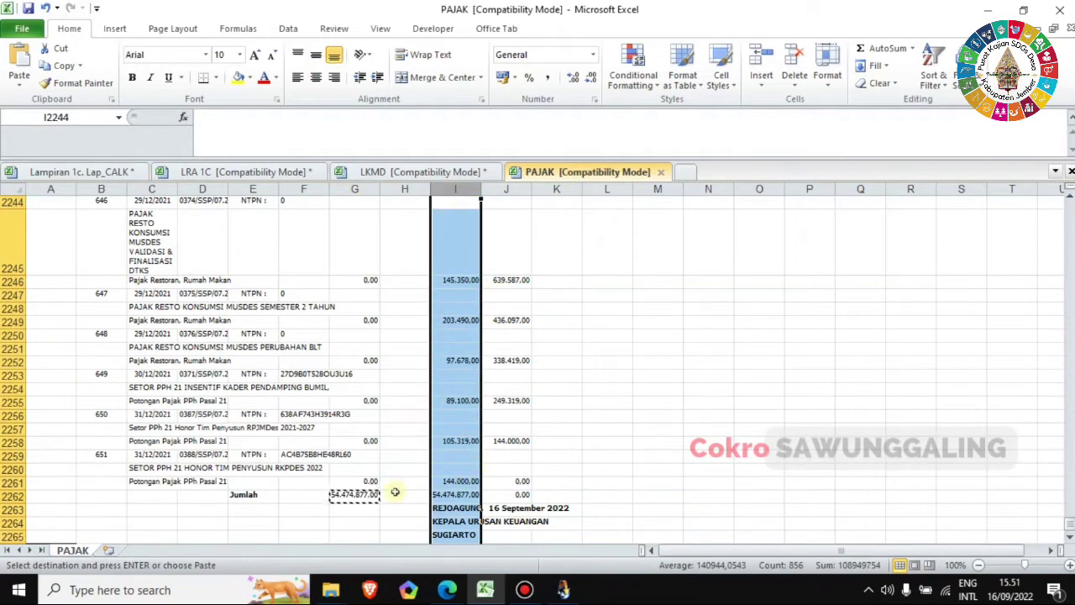
pyautogui.click(463, 495)
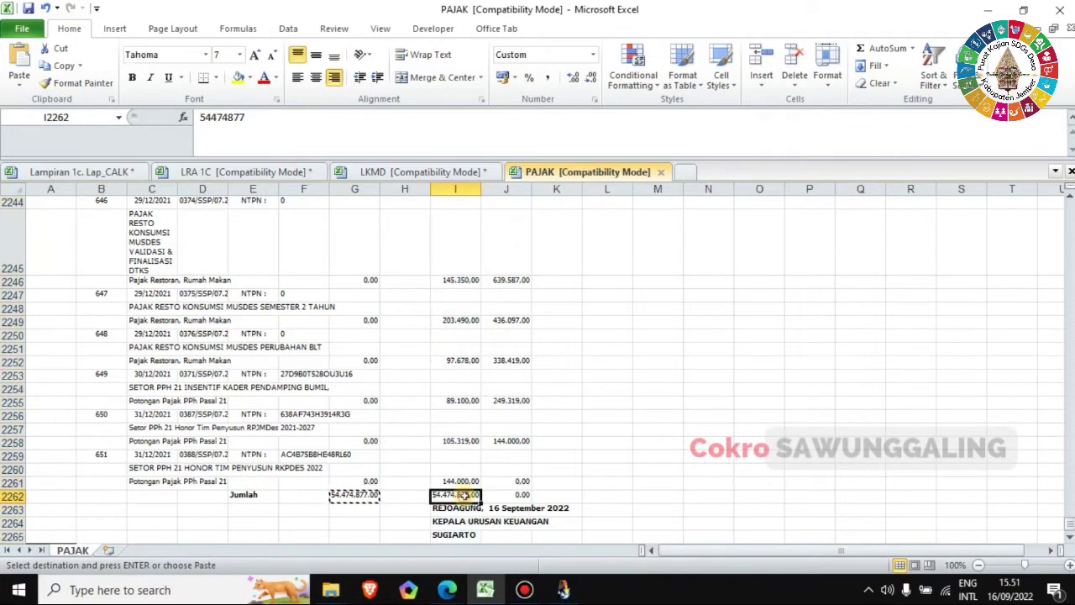
pyautogui.hotkey('ctrl', 'c')
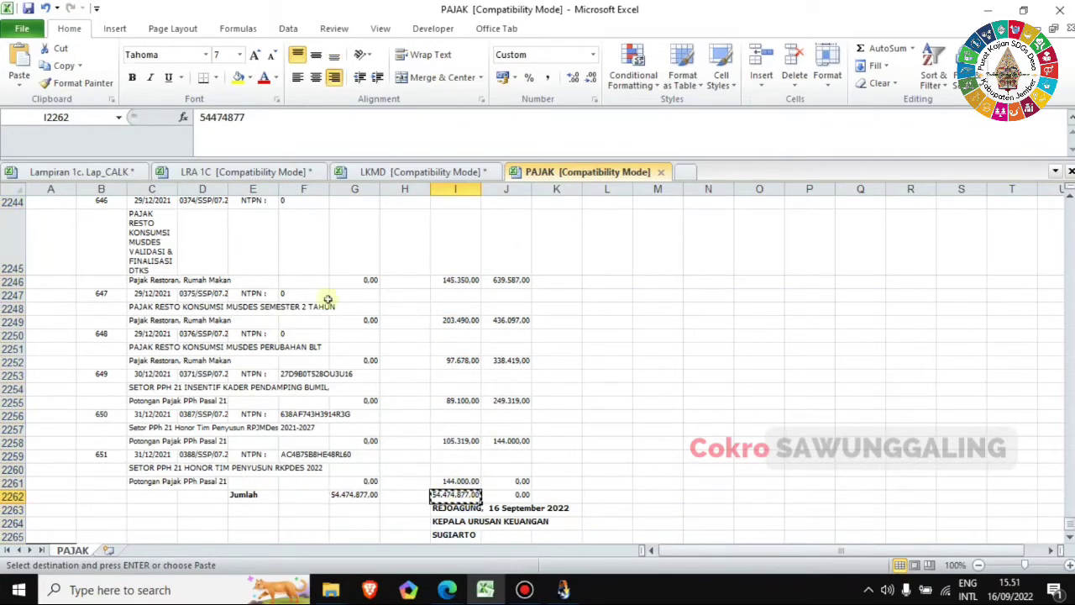
pyautogui.click(97, 171)
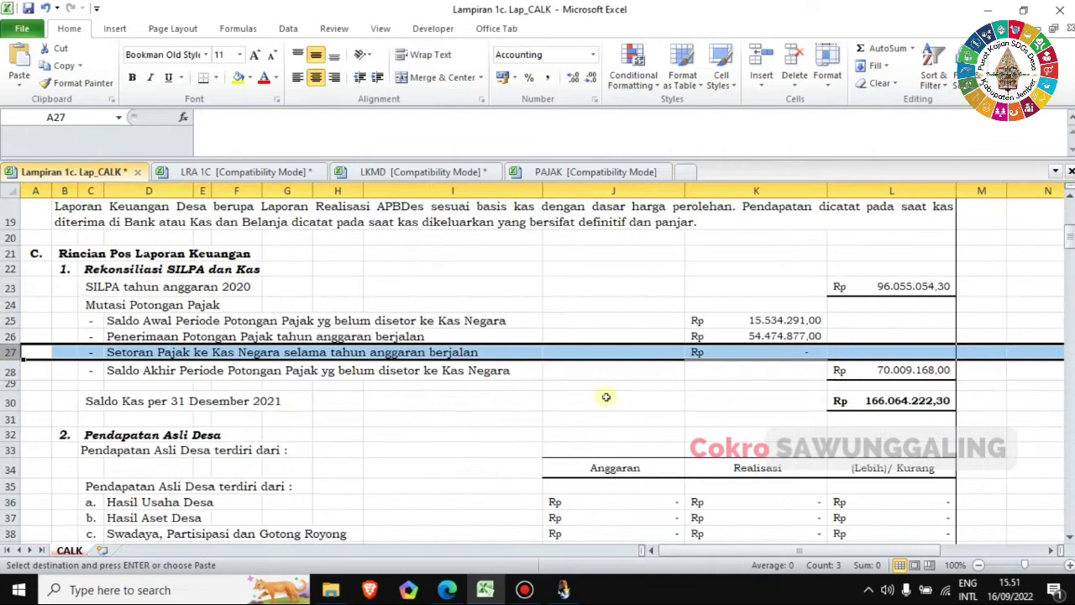
pyautogui.click(751, 352)
pyautogui.rightClick(753, 353)
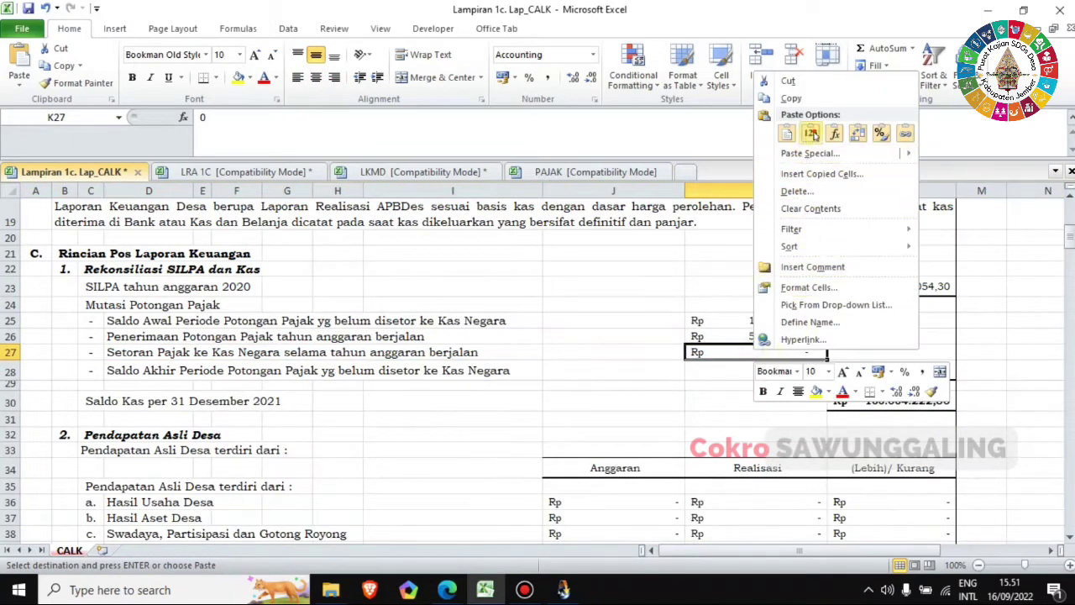
pyautogui.click(811, 133)
pyautogui.click(594, 404)
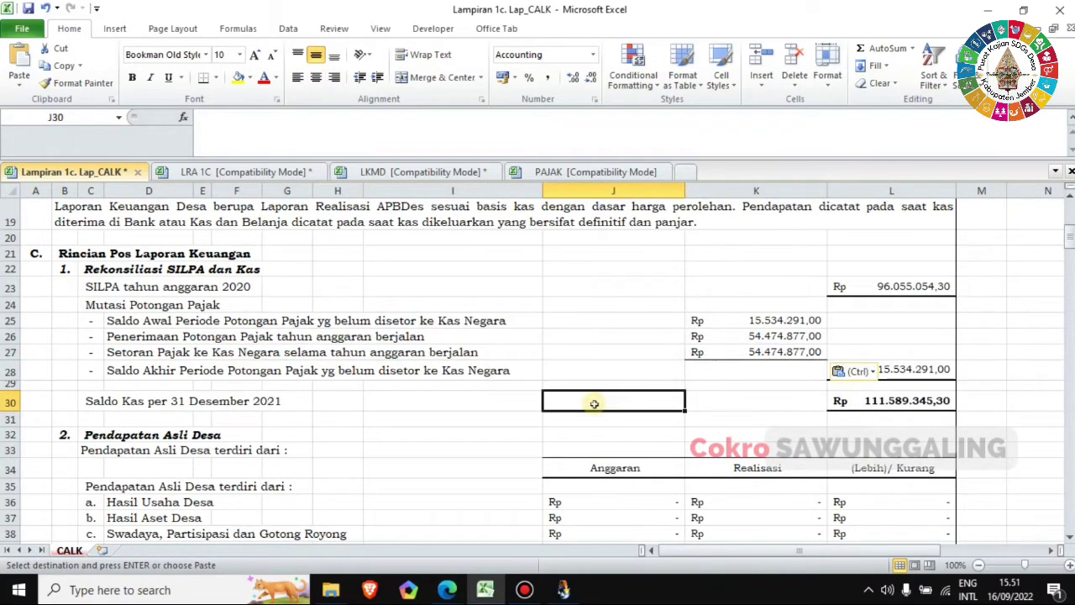
pyautogui.press('Escape')
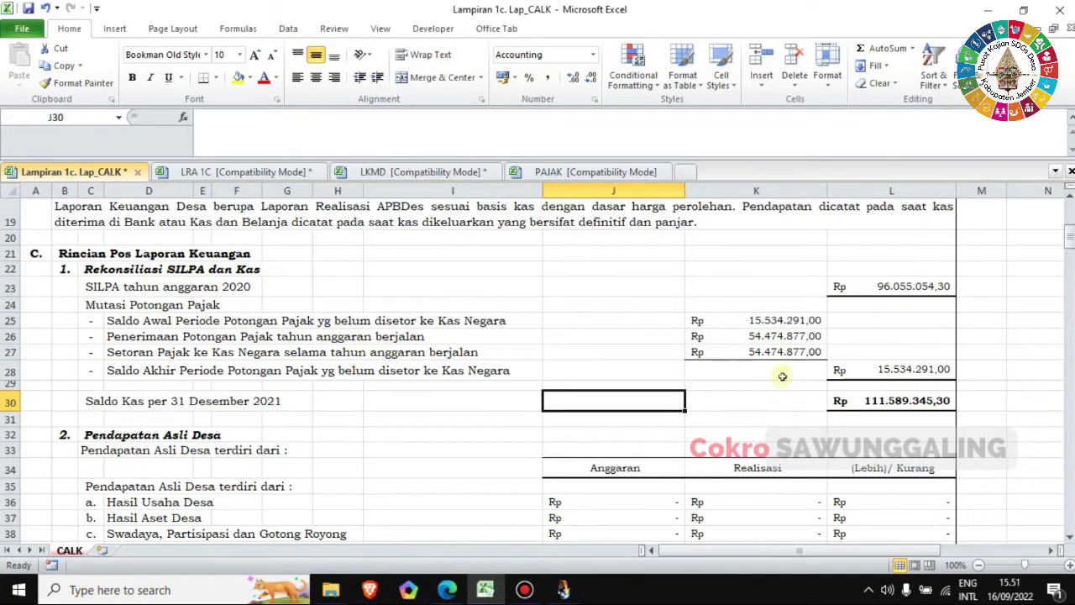
# - Review the SILPA amount, the three Mutasi Potongan Pajak amounts and the Saldo Akhir Periode formula in CALK cell L28
pyautogui.click(921, 286)
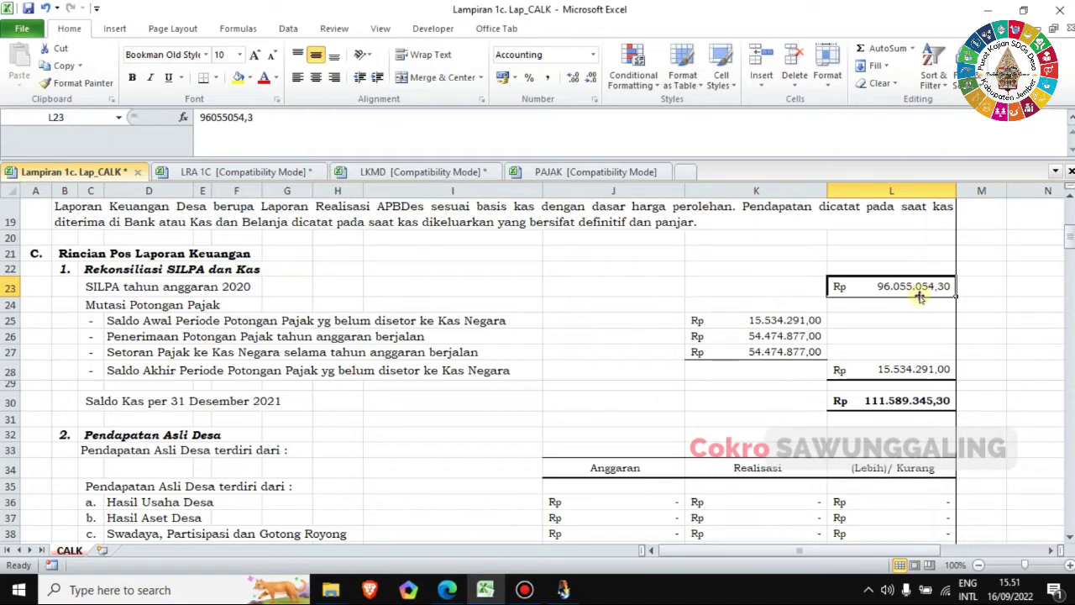
pyautogui.click(759, 320)
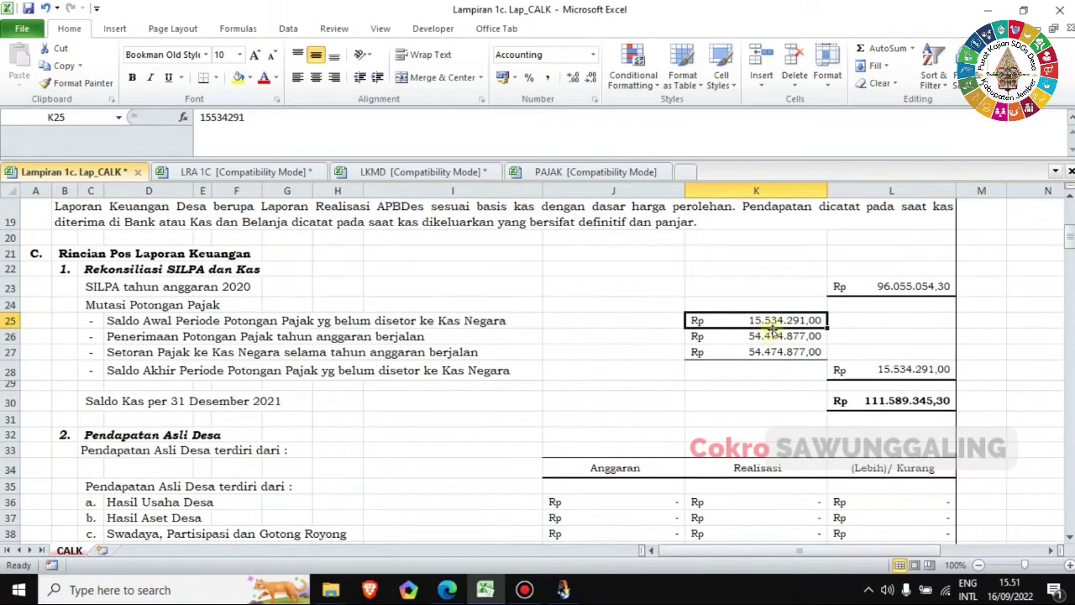
pyautogui.click(760, 337)
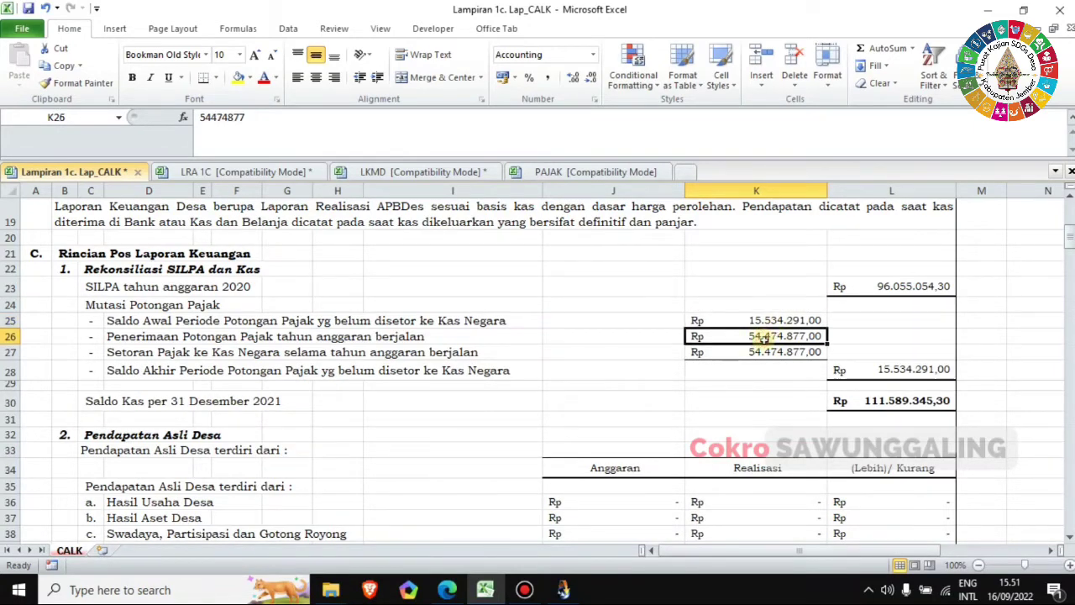
pyautogui.click(760, 353)
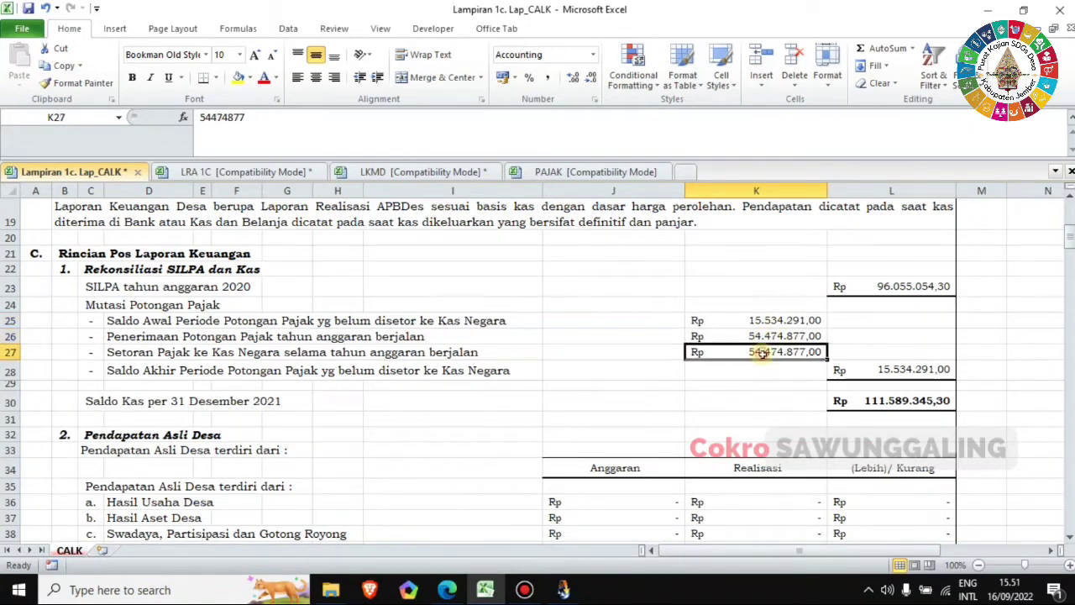
pyautogui.click(871, 372)
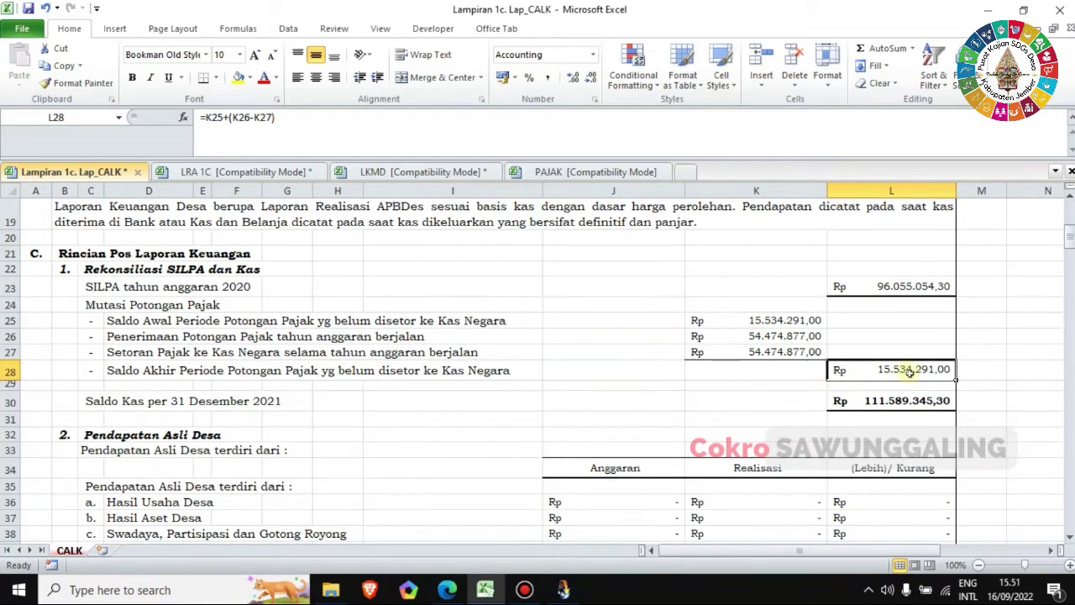
pyautogui.click(8, 372)
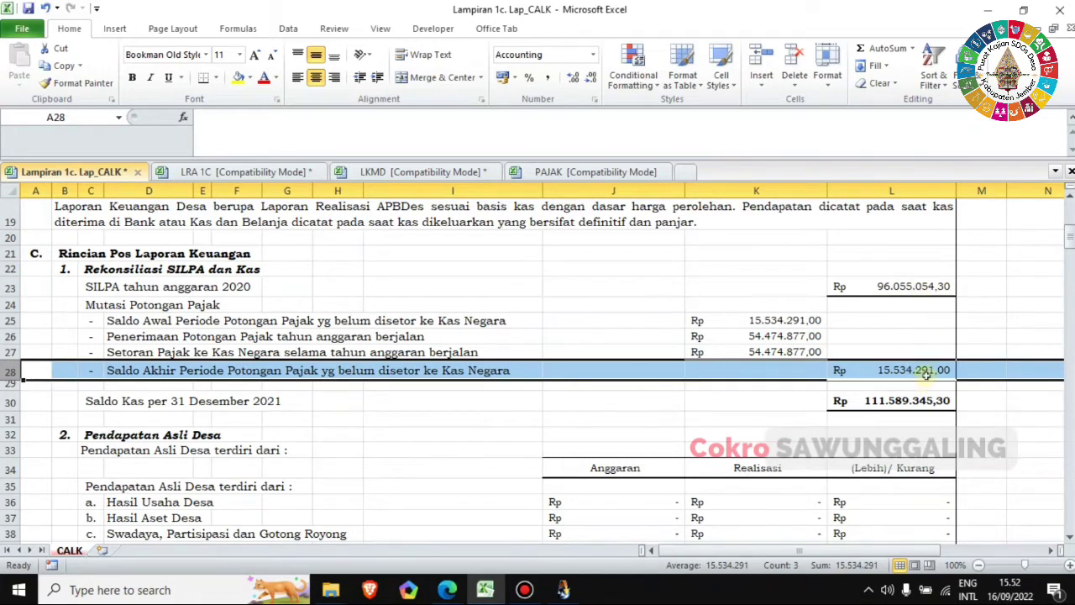
# - Check the Saldo Kas per 31 Desember 2021 formula in L30 against its source cells L23 and L28
pyautogui.click(920, 404)
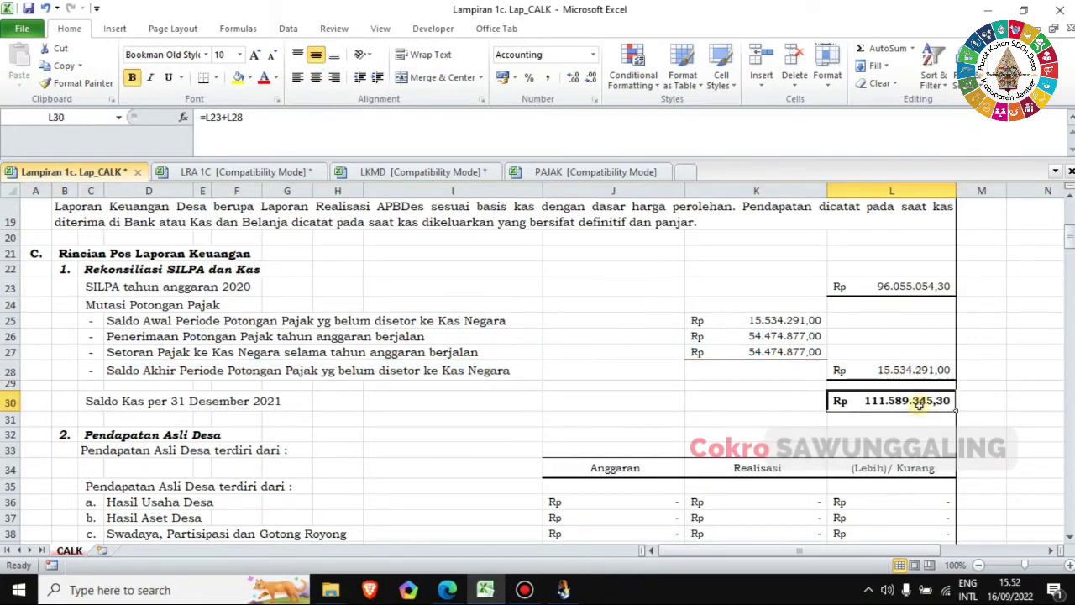
pyautogui.click(919, 286)
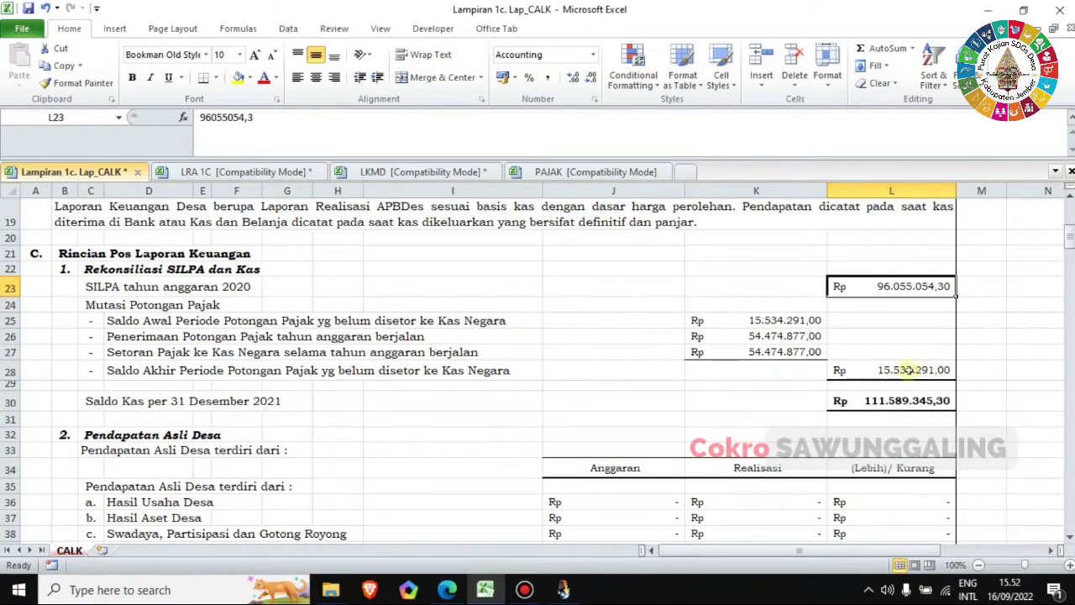
pyautogui.click(908, 370)
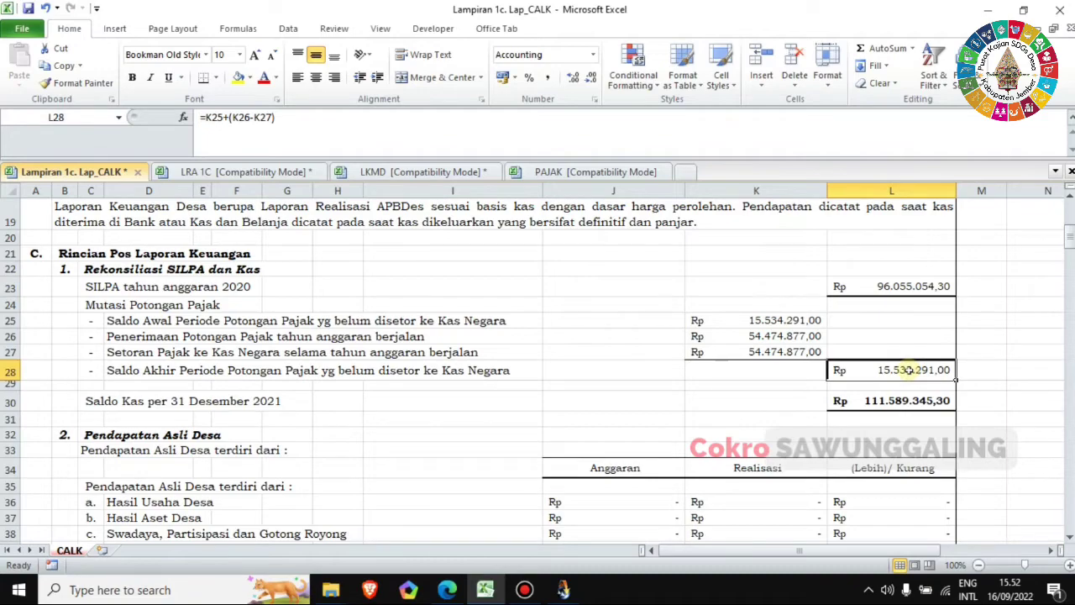
pyautogui.click(907, 401)
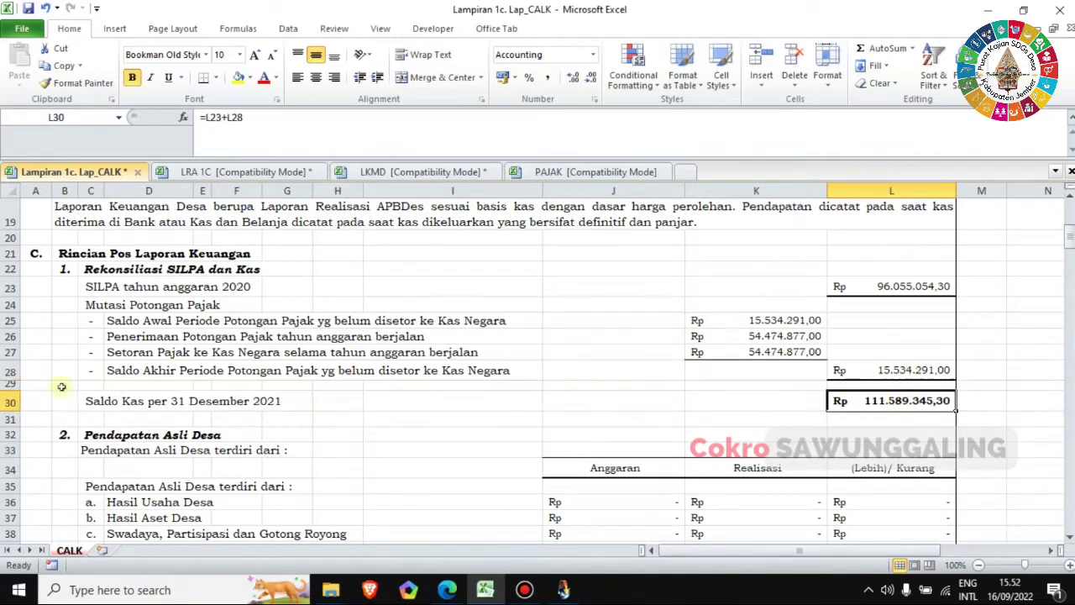
pyautogui.click(10, 397)
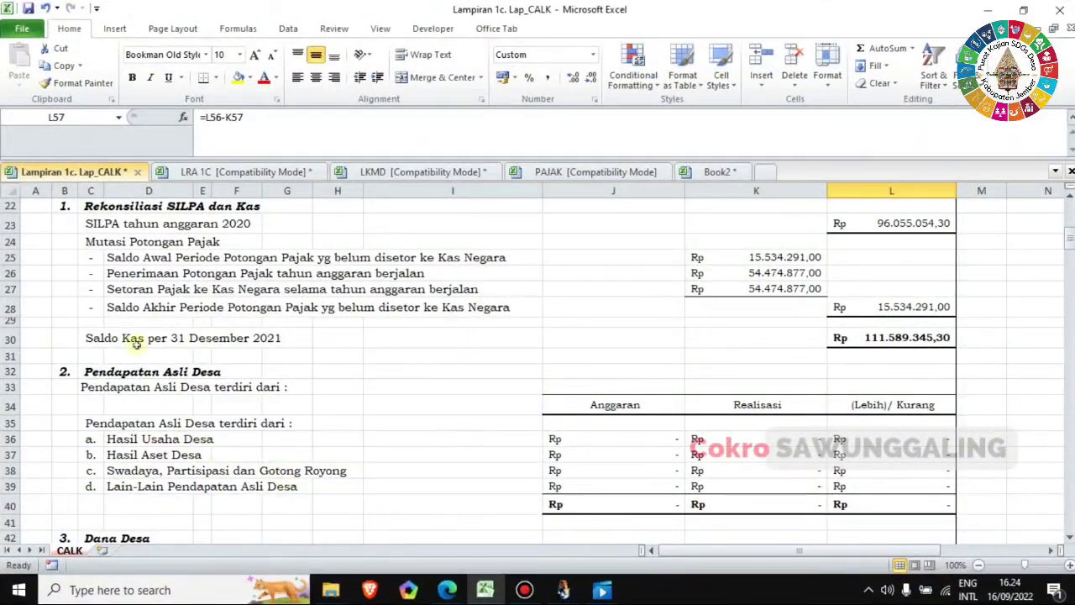
# - Highlight the CALK headings for sections 1 and 2 and the Hasil Usaha Desa row, and look for that item among LRA 1C's PENDAPATAN rows
pyautogui.click(10, 204)
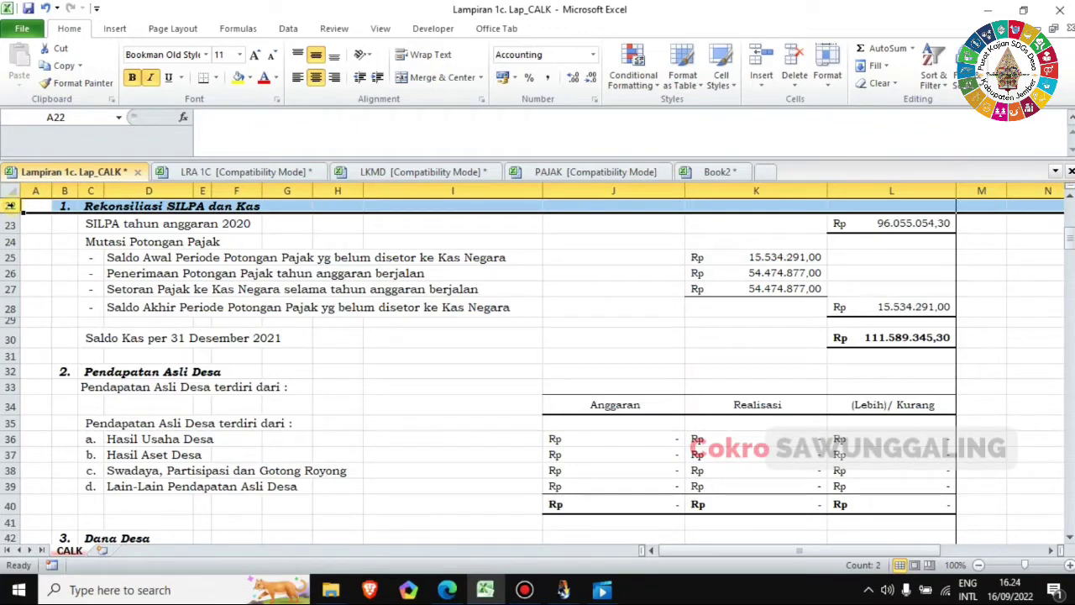
pyautogui.click(10, 371)
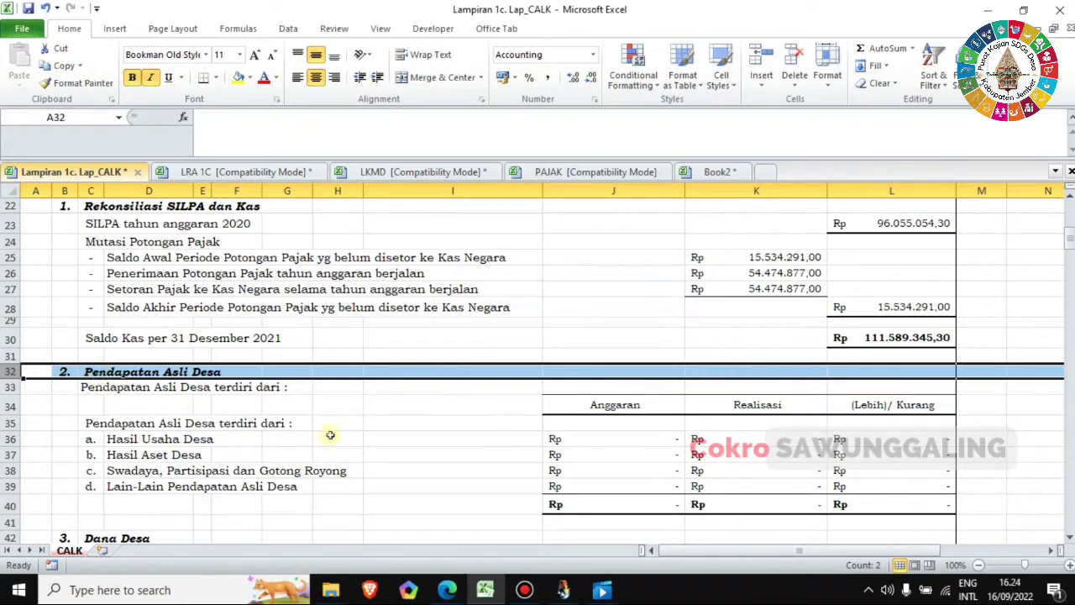
pyautogui.click(11, 439)
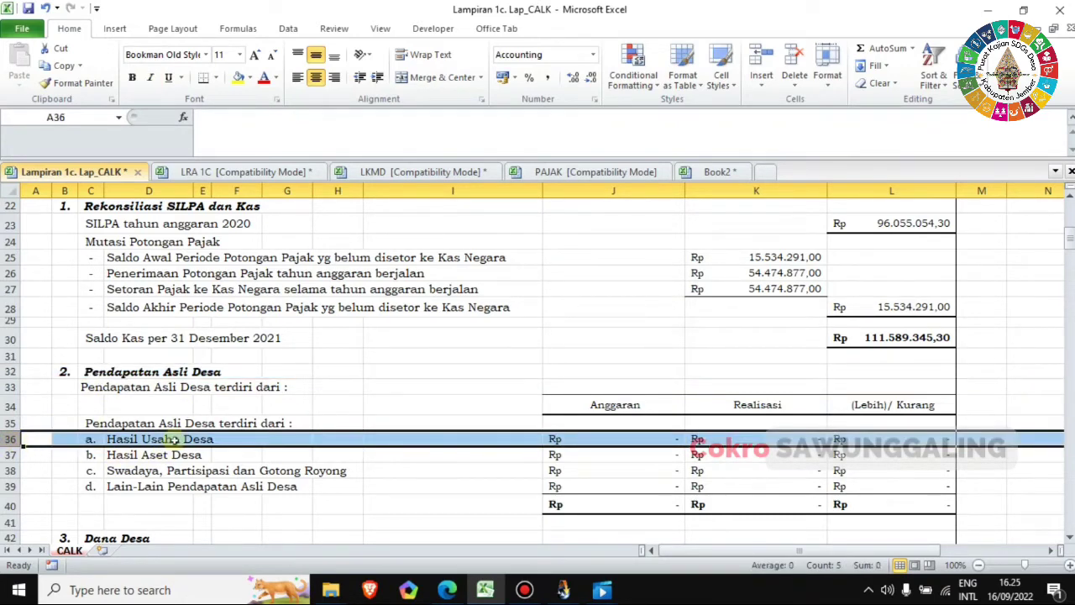
pyautogui.click(252, 172)
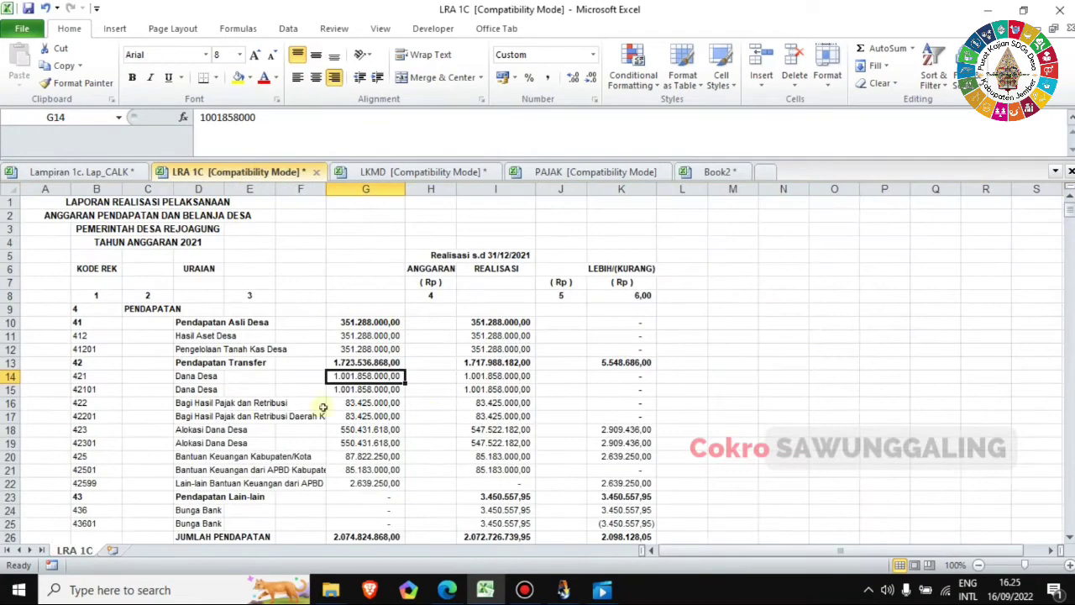
pyautogui.moveTo(7, 309); pyautogui.dragTo(10, 522)
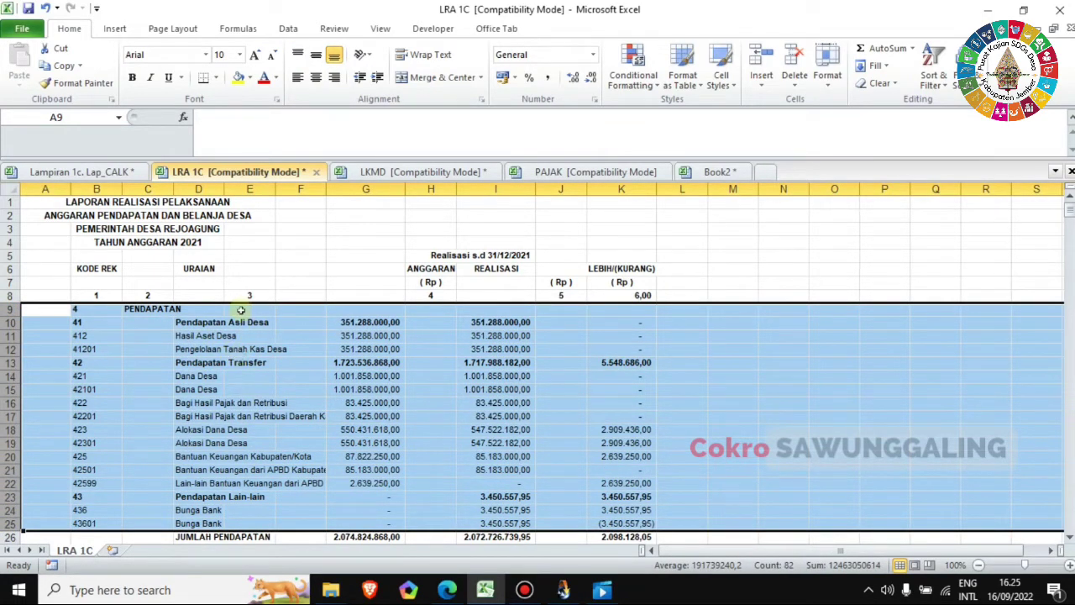
pyautogui.click(77, 171)
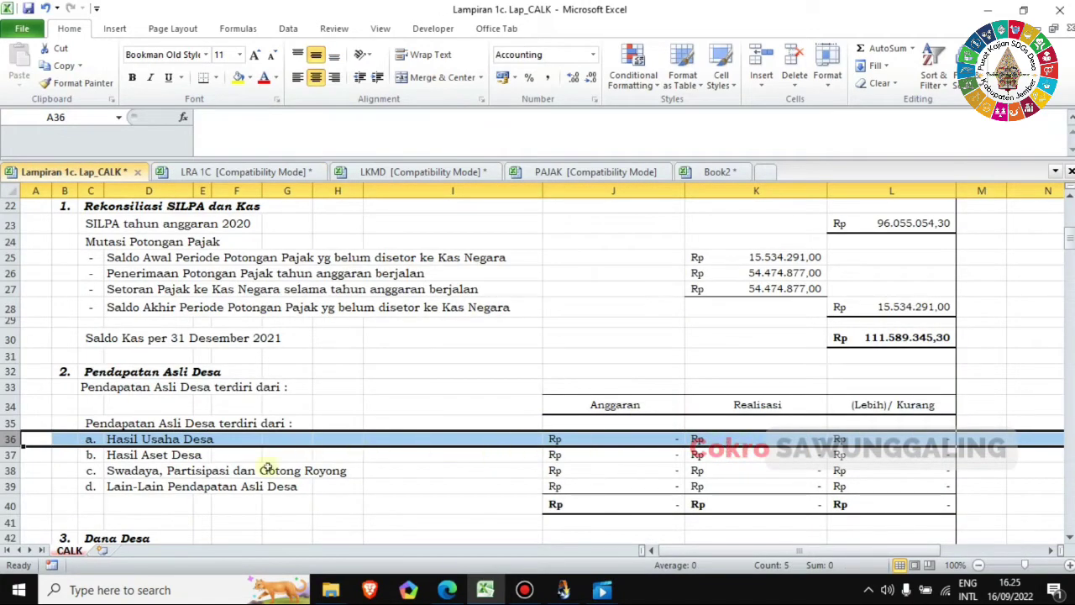
# - Highlight the Hasil Aset Desa row in CALK and locate the matching row and its Anggaran and Realisasi columns in LRA 1C
pyautogui.click(8, 455)
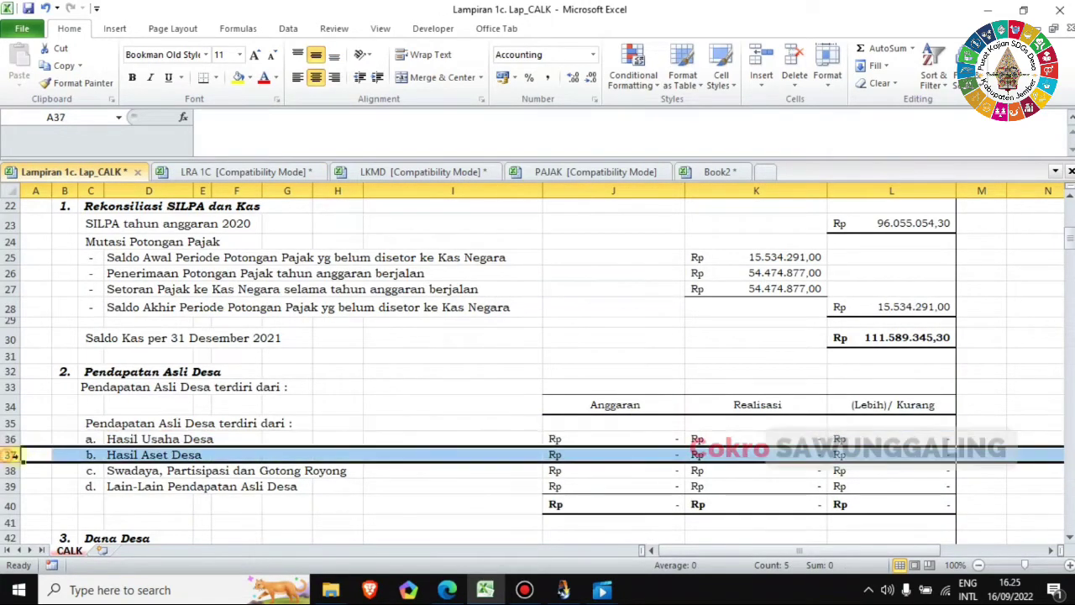
pyautogui.click(267, 173)
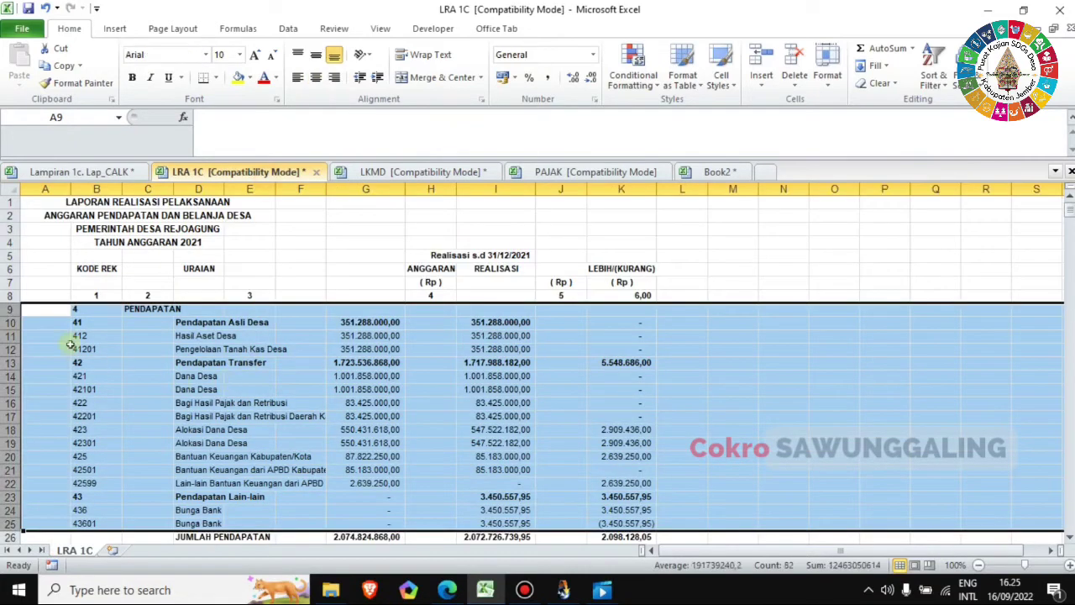
pyautogui.click(12, 335)
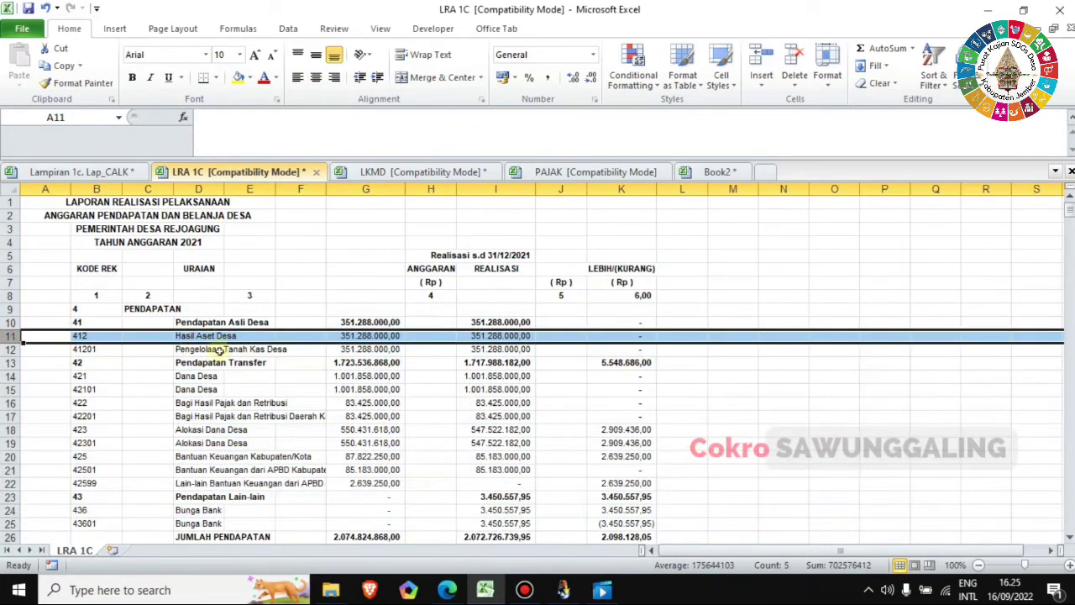
pyautogui.click(366, 188)
pyautogui.click(495, 188)
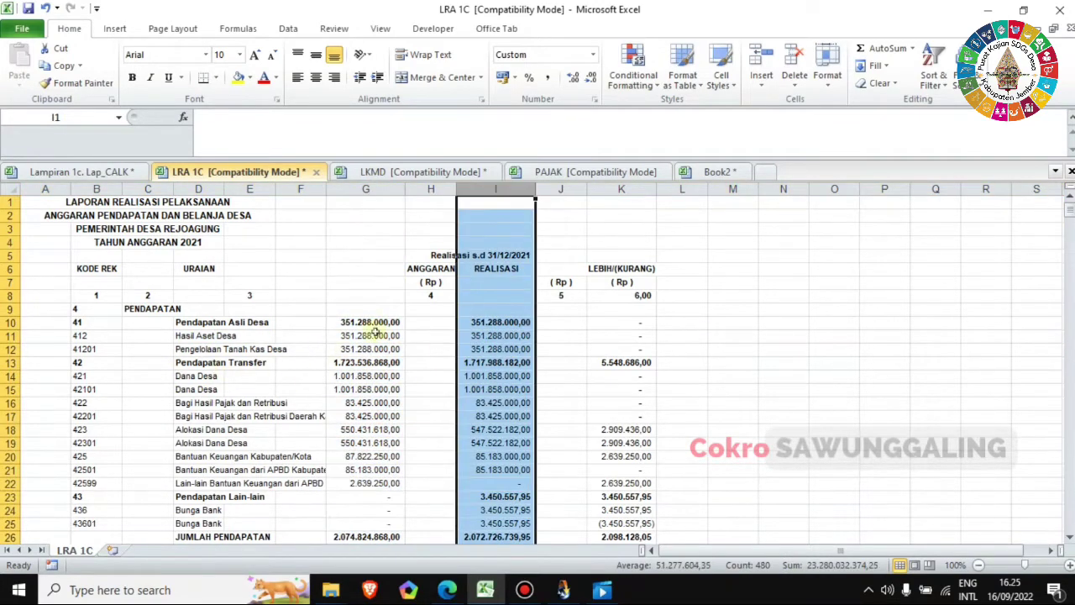
pyautogui.click(13, 337)
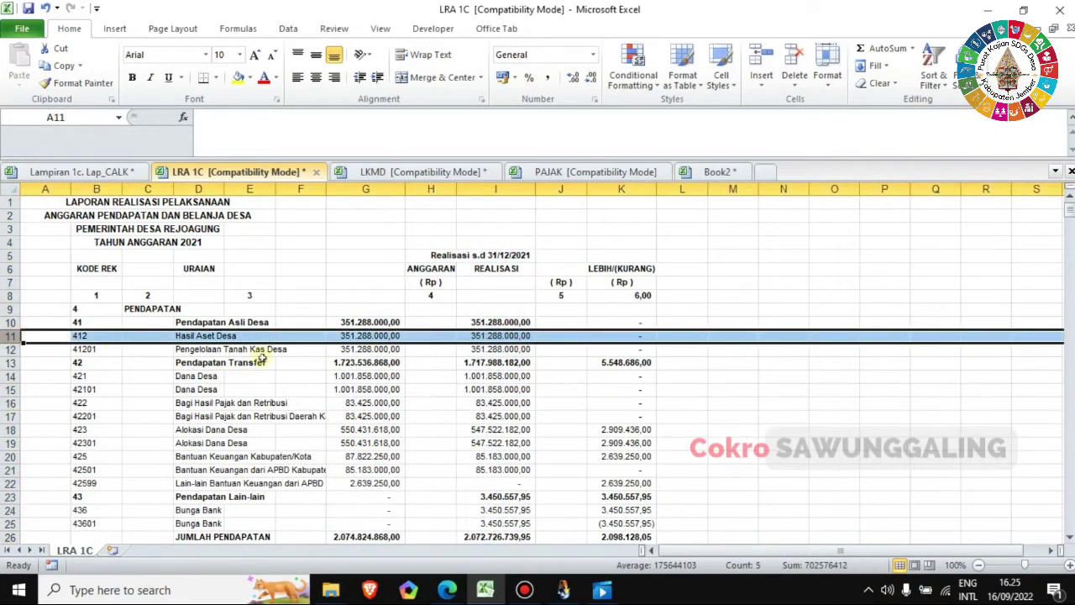
# - Copy the Hasil Aset Desa budget amount 351288000 from LRA 1C and paste it as a value into CALK cell J37, Anggaran
pyautogui.click(365, 335)
pyautogui.hotkey('ctrl', 'c')
pyautogui.hotkey('ctrl', 'Tab')
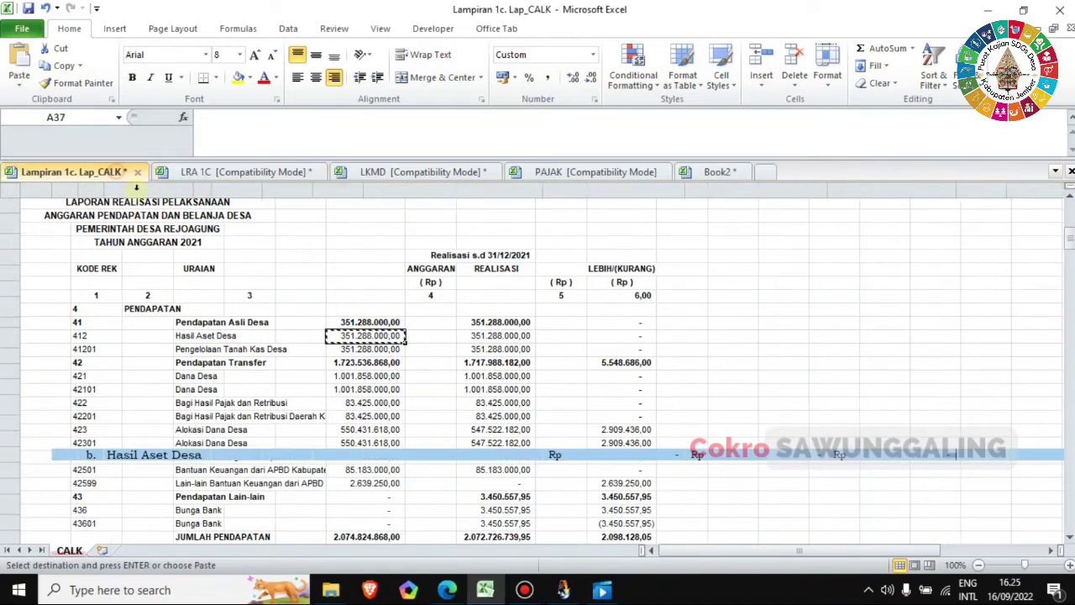
pyautogui.rightClick(638, 454)
pyautogui.press('Escape')
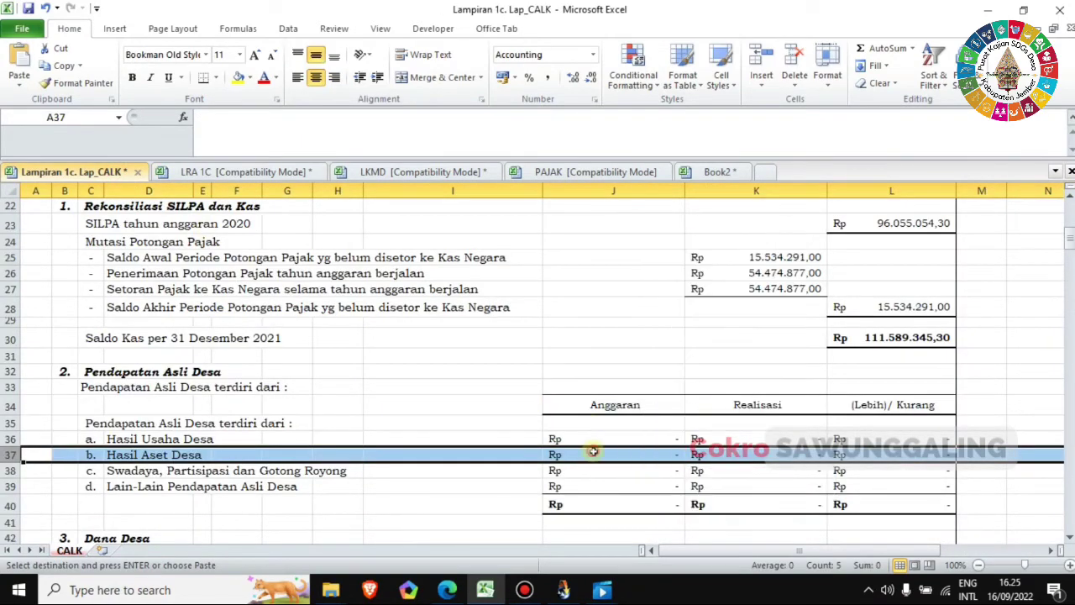
pyautogui.click(590, 451)
pyautogui.rightClick(590, 451)
pyautogui.click(650, 236)
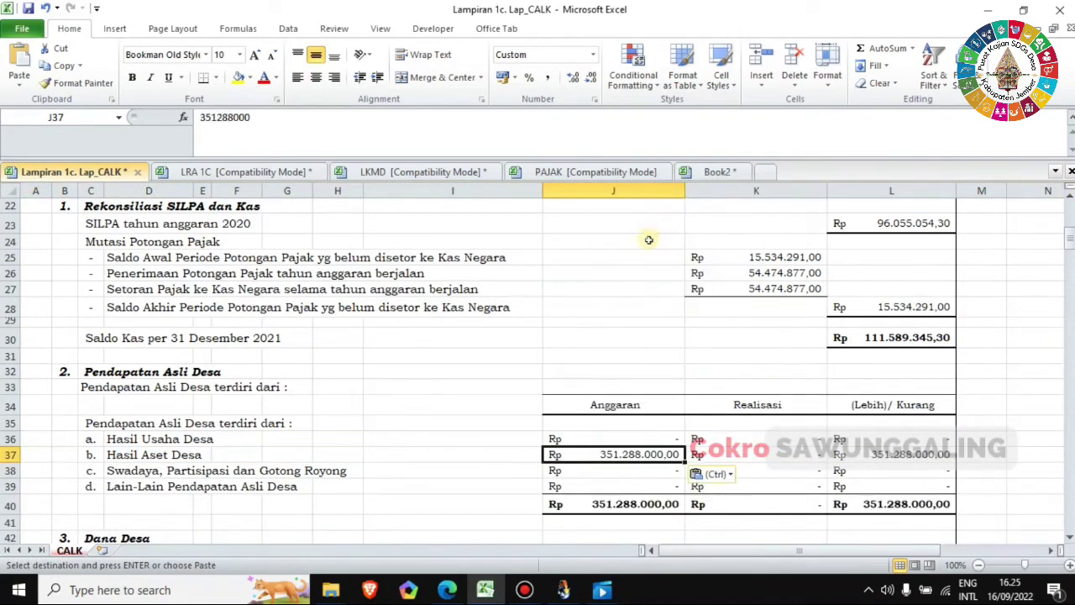
# - Copy the Hasil Aset Desa realisation amount 351288000 from LRA 1C and paste it as a value into CALK cell K37, Realisasi
pyautogui.click(281, 176)
pyautogui.click(496, 336)
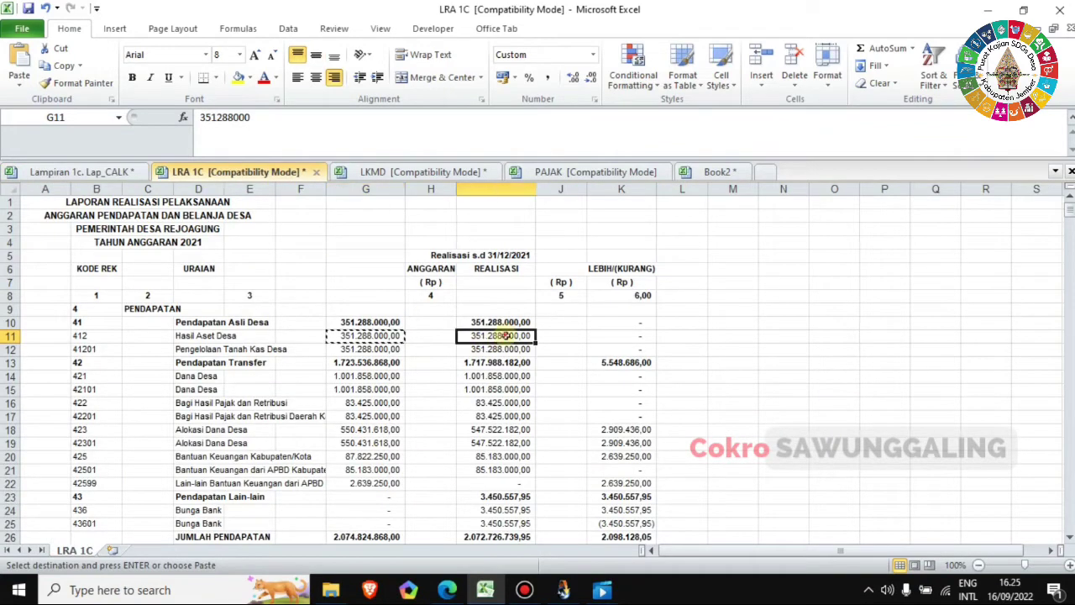
pyautogui.hotkey('ctrl', 'c')
pyautogui.click(76, 172)
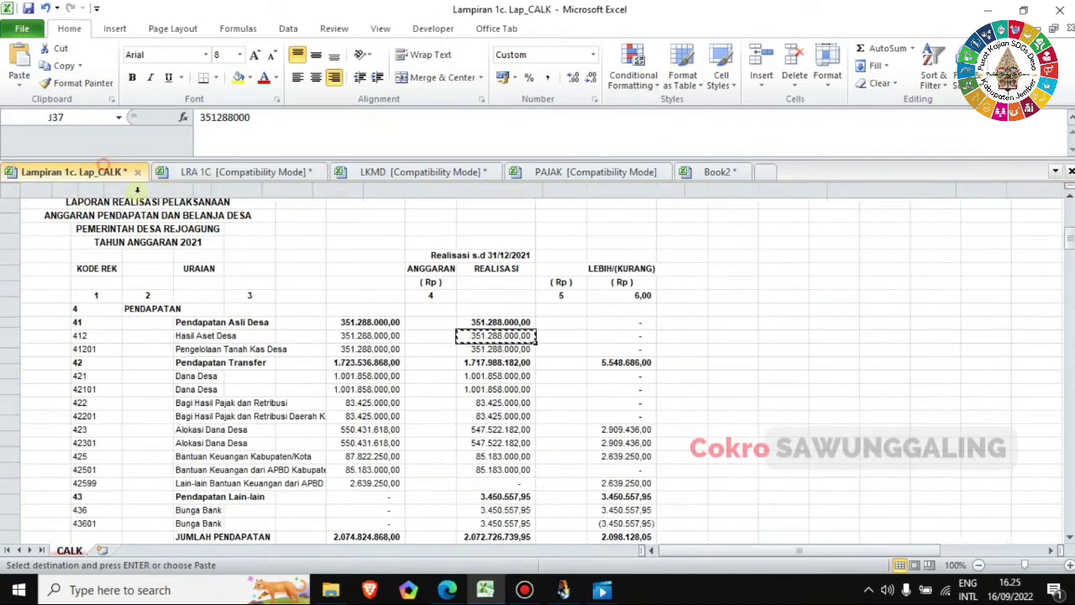
pyautogui.rightClick(763, 453)
pyautogui.click(819, 237)
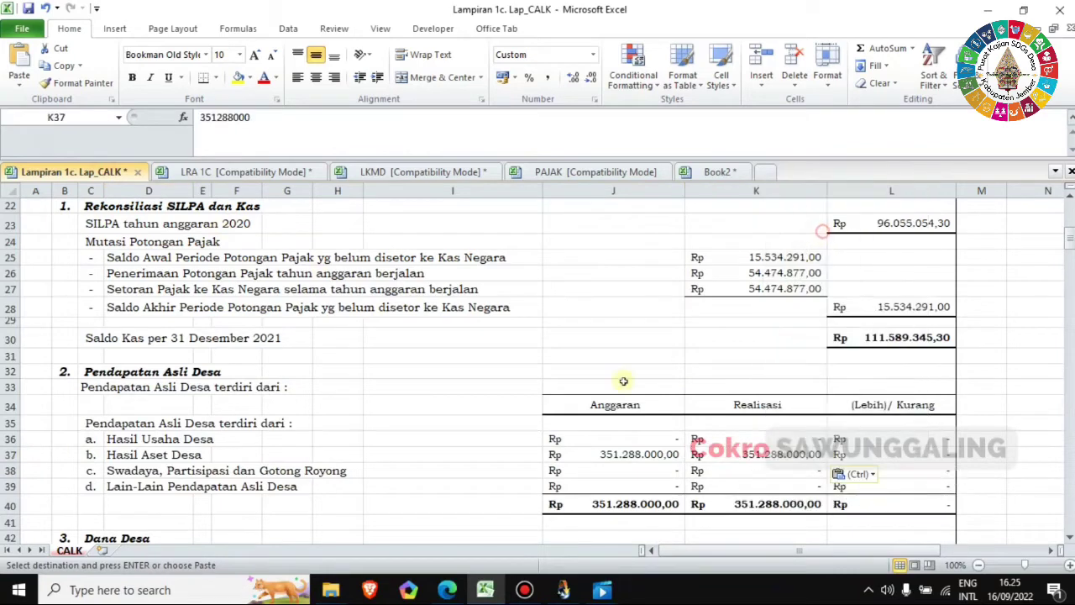
pyautogui.press('Escape')
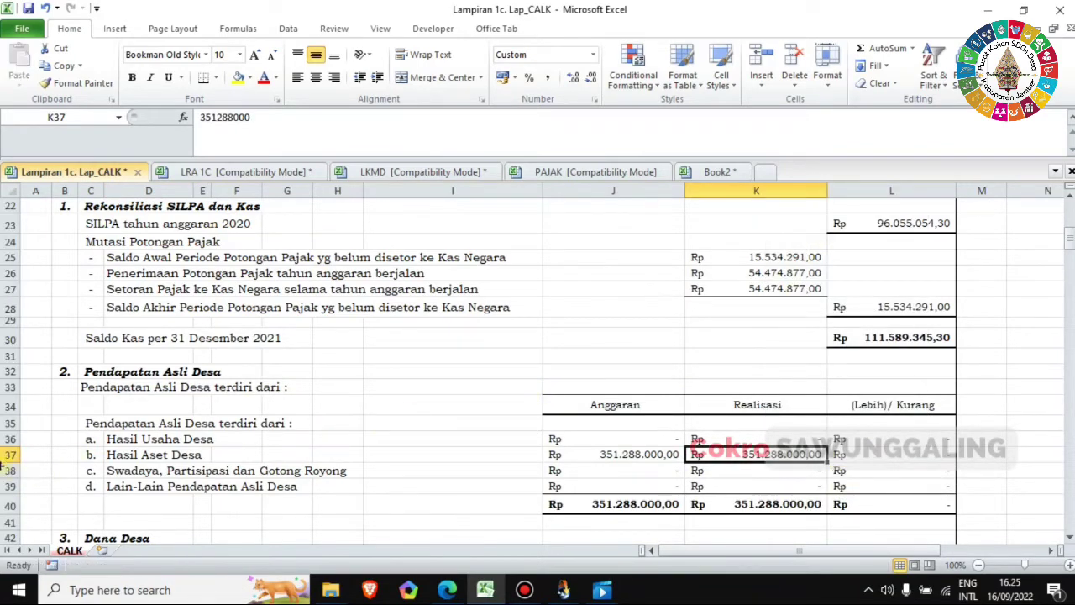
# - Highlight the Swadaya, Partisipasi dan Gotong Royong row in CALK and look for that item among LRA 1C's revenue rows 10 to 25
pyautogui.click(7, 470)
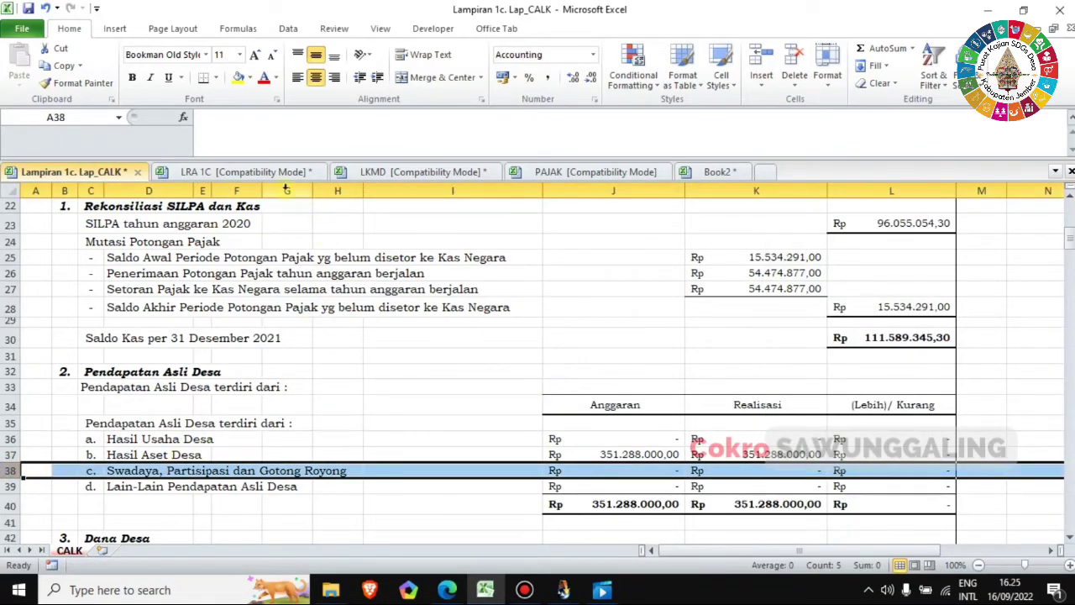
pyautogui.click(263, 171)
pyautogui.moveTo(11, 322); pyautogui.dragTo(59, 522)
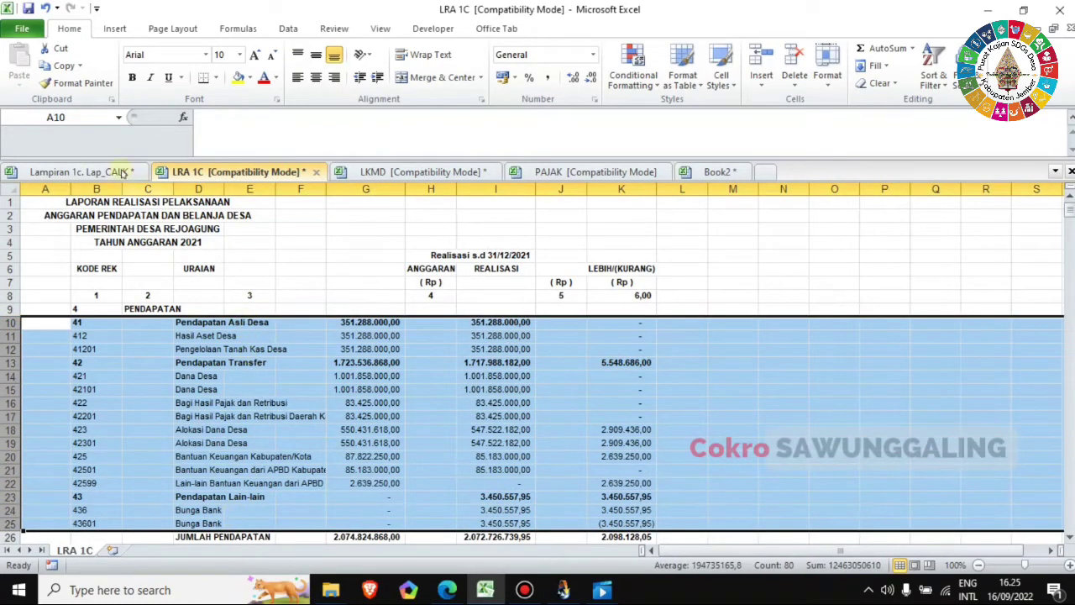
pyautogui.click(84, 171)
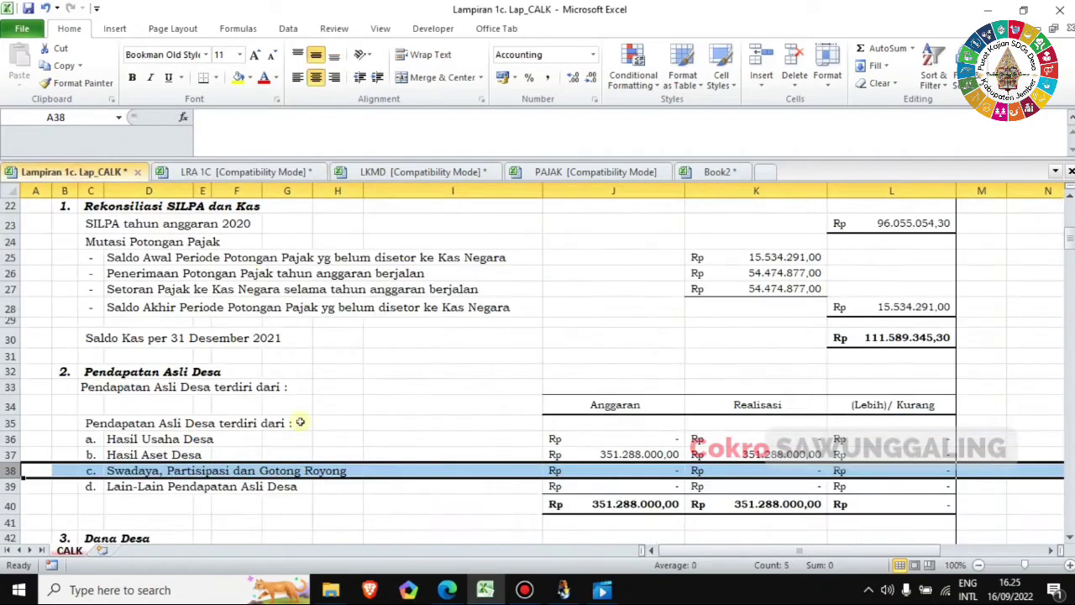
# - Highlight the Lain-Lain Pendapatan Asli Desa row in CALK and look for that item under Pendapatan Asli Desa in LRA 1C
pyautogui.click(12, 487)
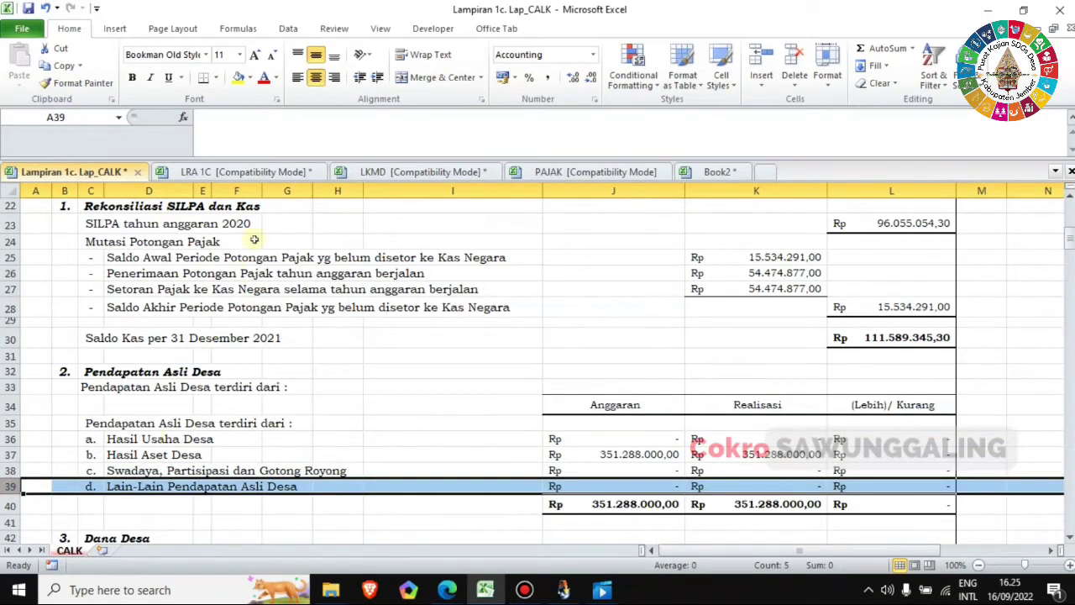
pyautogui.click(244, 171)
pyautogui.moveTo(10, 322); pyautogui.dragTo(10, 350)
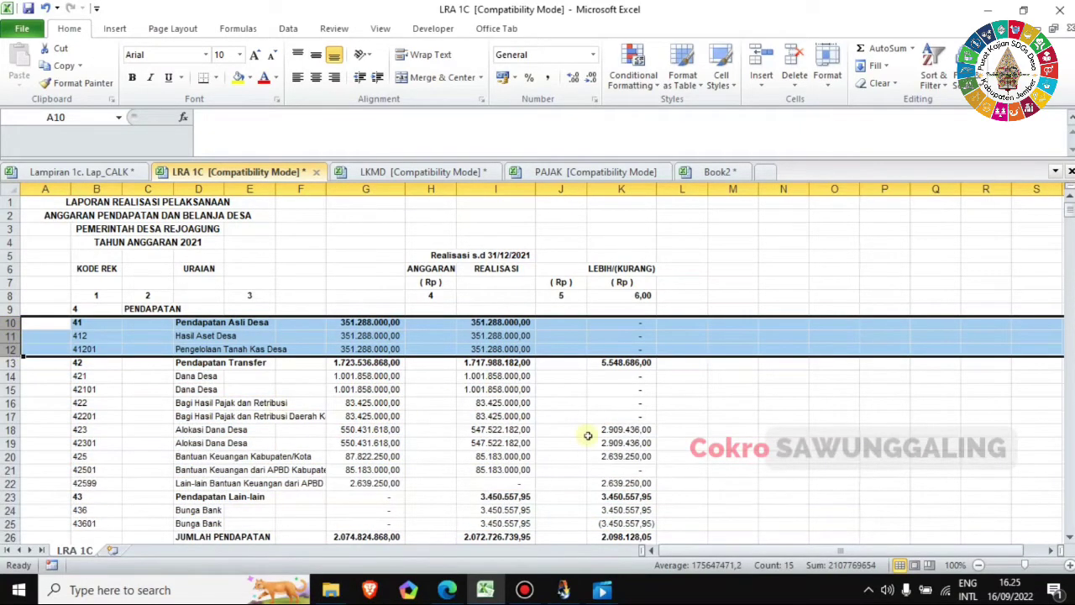
pyautogui.click(110, 172)
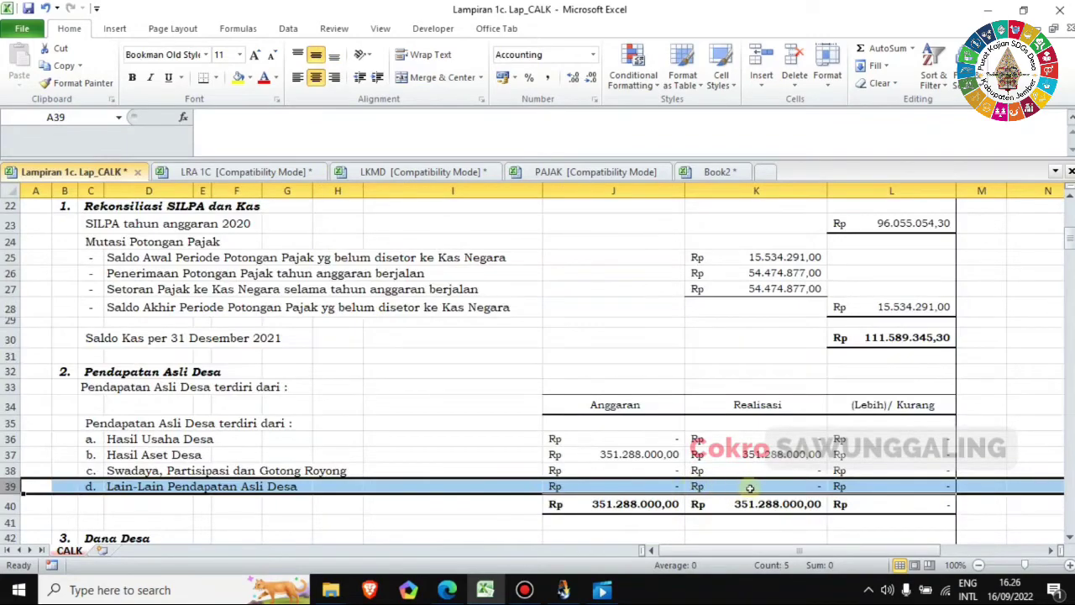
pyautogui.click(755, 487)
pyautogui.click(1016, 487)
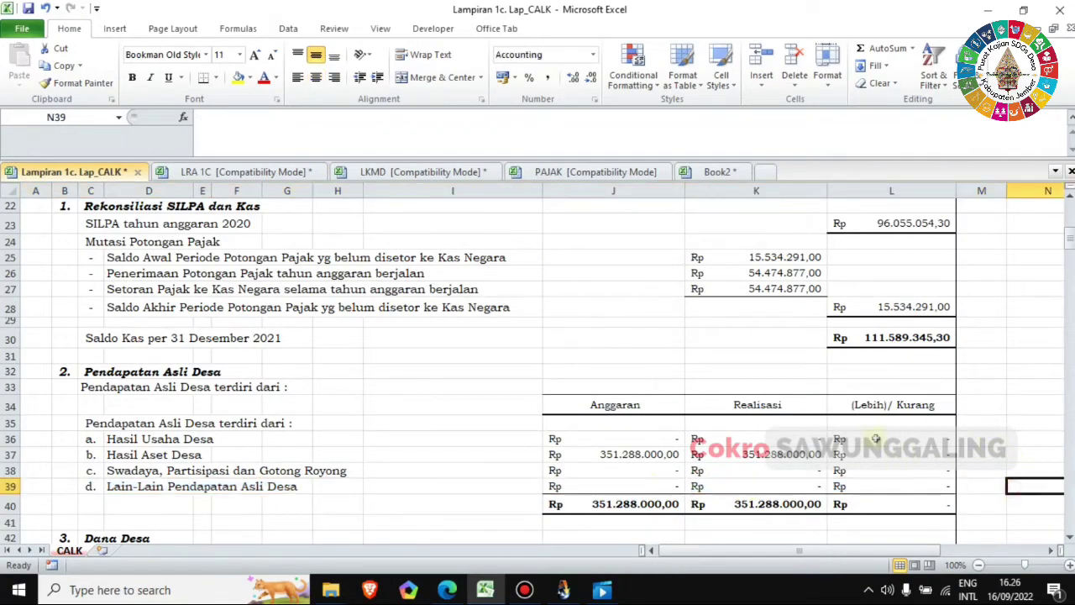
# - Review CALK section 3, Dana Desa, highlighting its heading, the DD Tahap I–III Regular rows, DD PPKM 8% and the BLT Januari–Desember rows
pyautogui.scroll(-1, 869, 439)
pyautogui.scroll(-5, 870, 438)
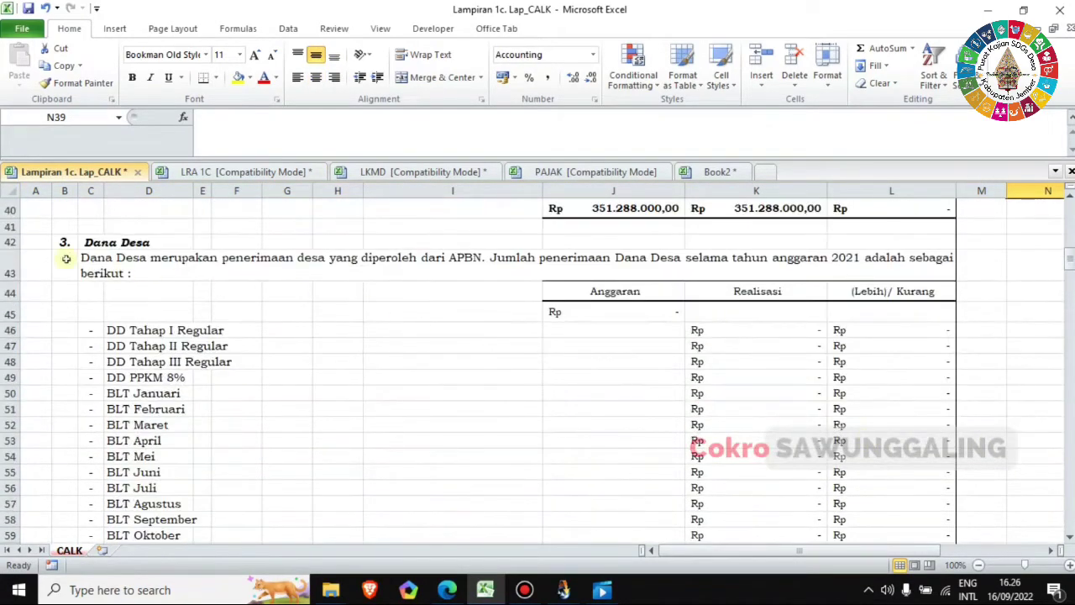
pyautogui.click(12, 242)
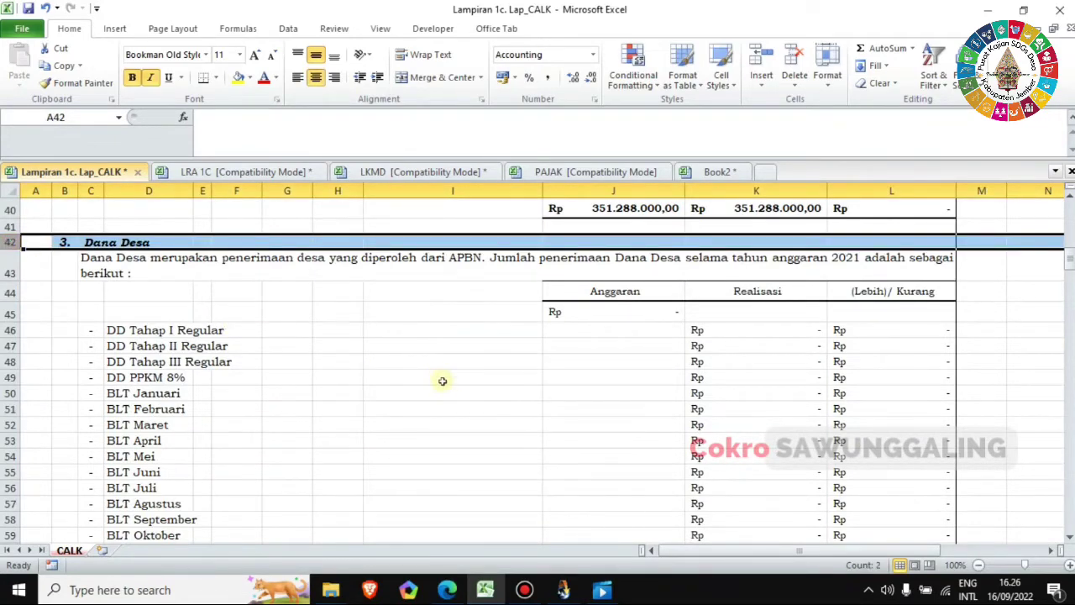
pyautogui.scroll(-1, 445, 382)
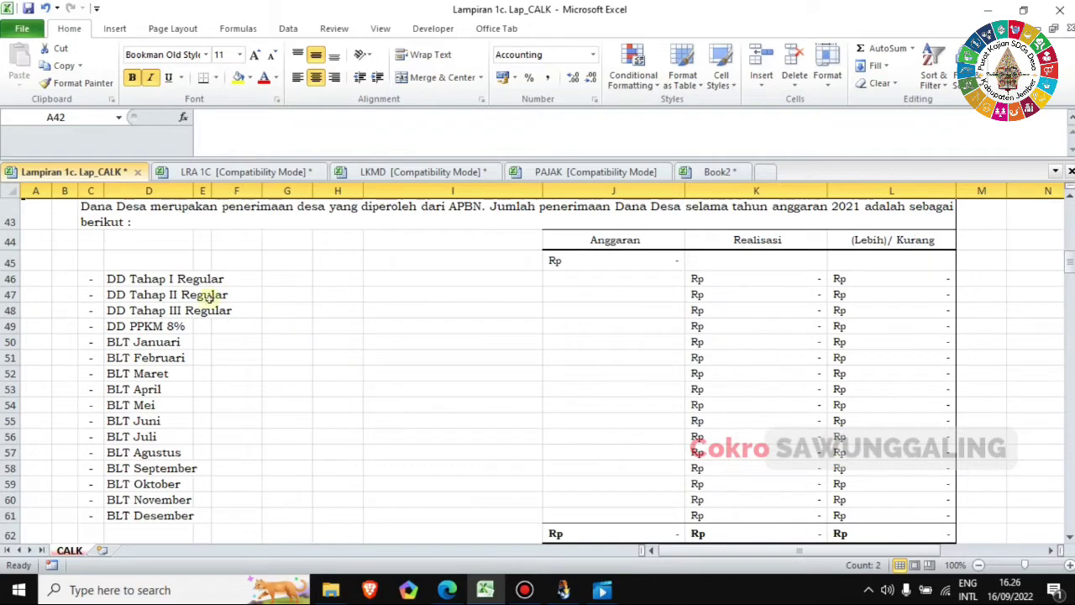
pyautogui.moveTo(10, 279); pyautogui.dragTo(10, 310)
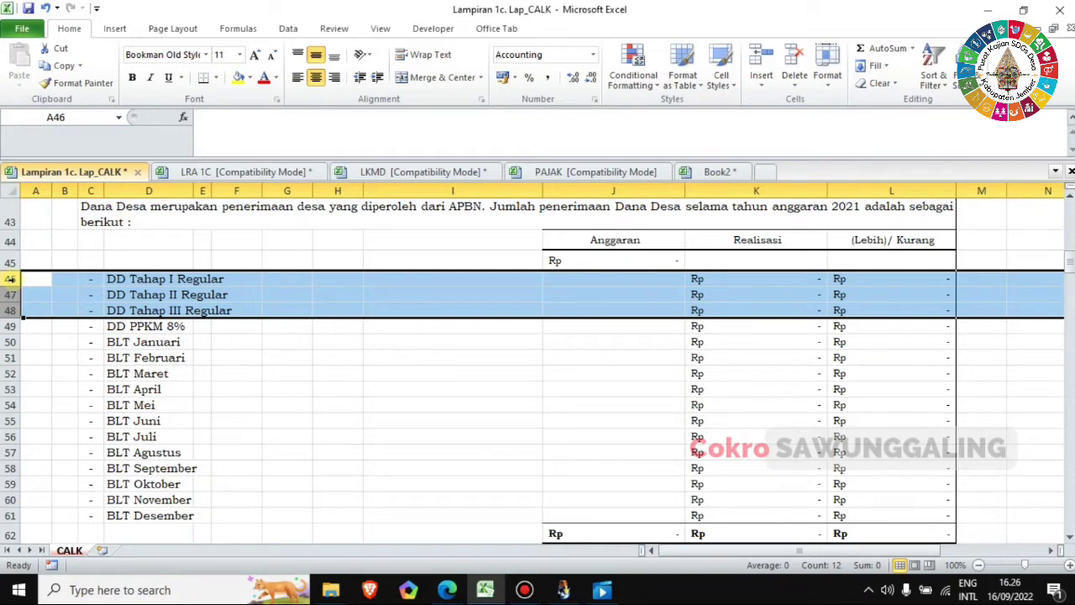
pyautogui.moveTo(10, 279); pyautogui.dragTo(10, 310)
pyautogui.click(10, 327)
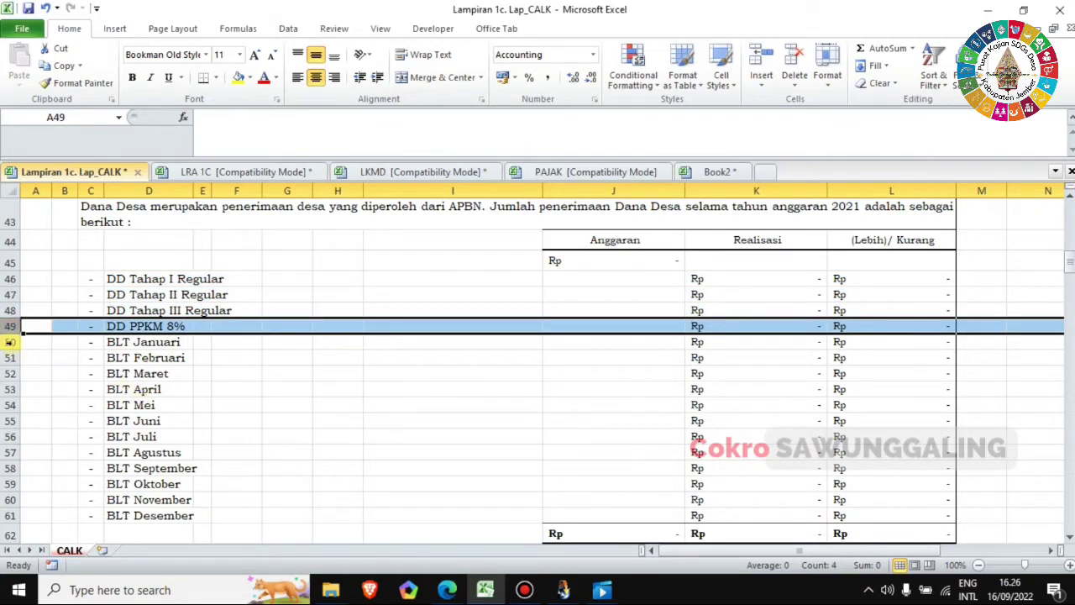
pyautogui.moveTo(10, 341); pyautogui.dragTo(11, 515)
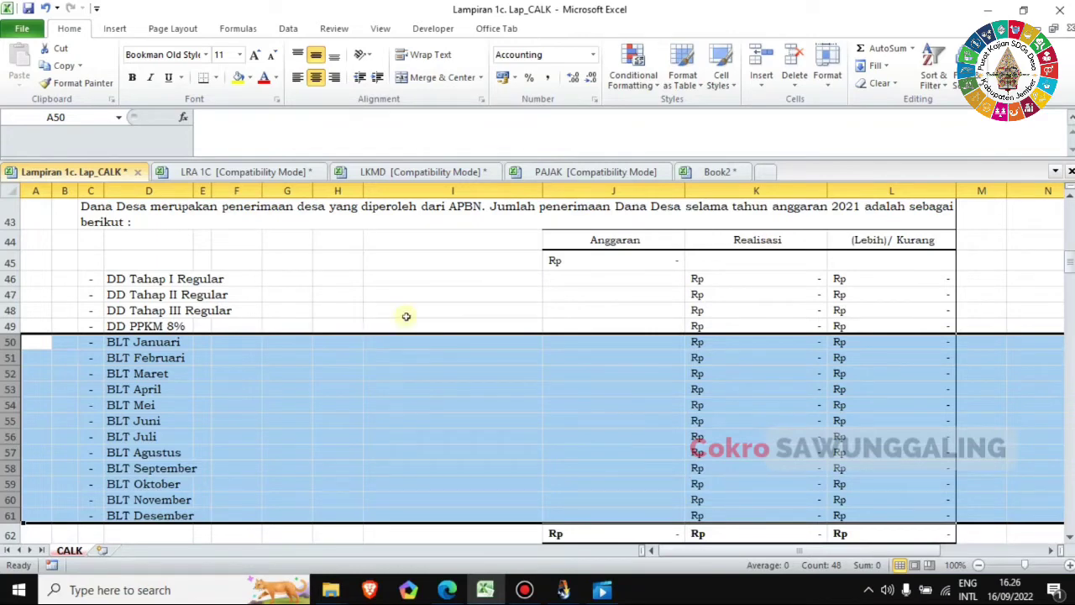
pyautogui.click(423, 297)
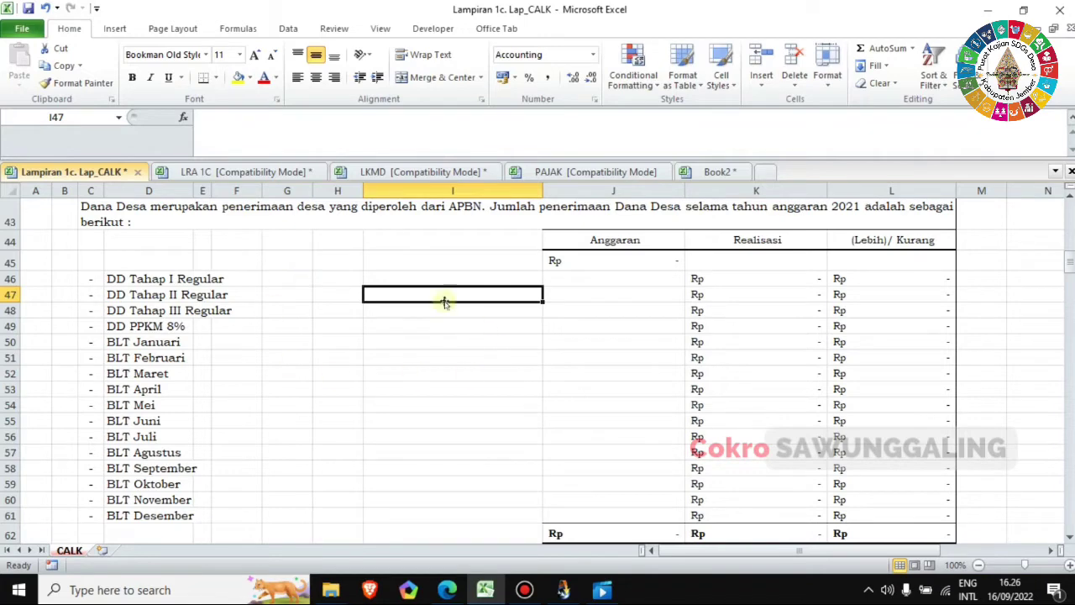
pyautogui.click(618, 260)
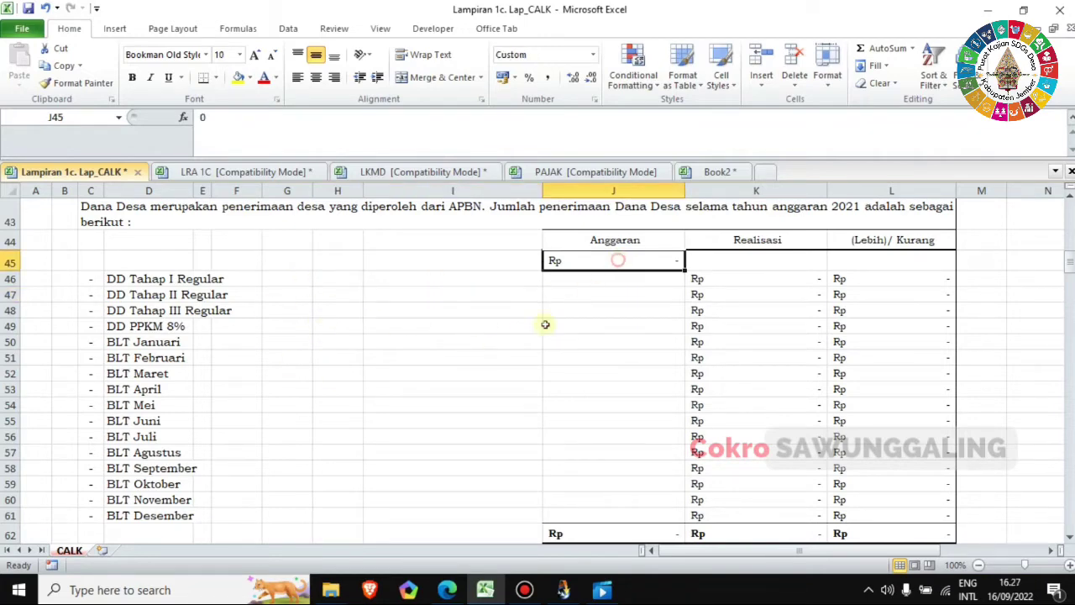
pyautogui.click(243, 174)
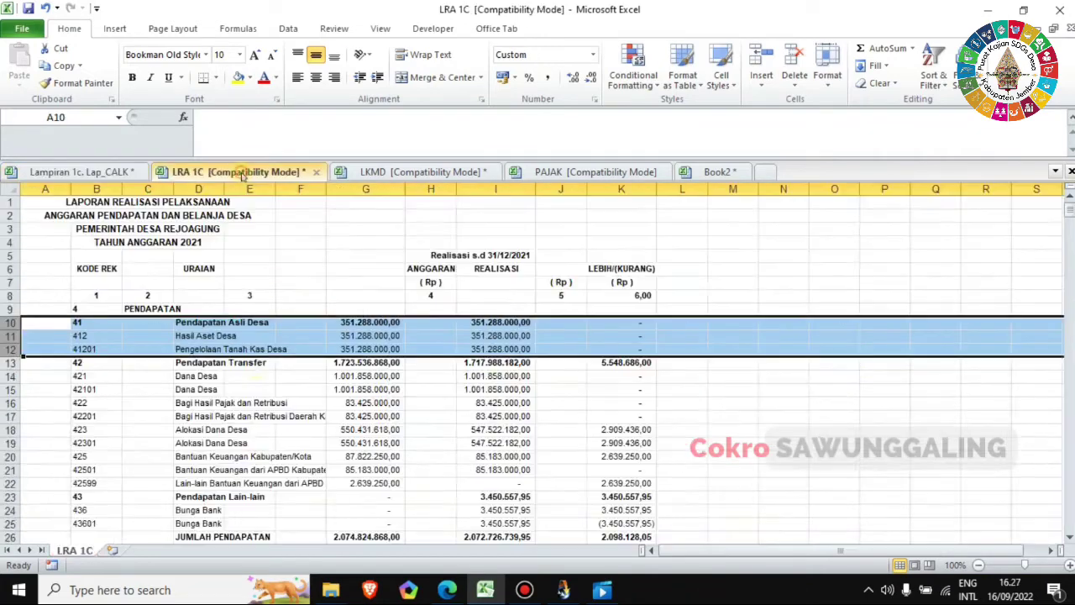
pyautogui.click(9, 377)
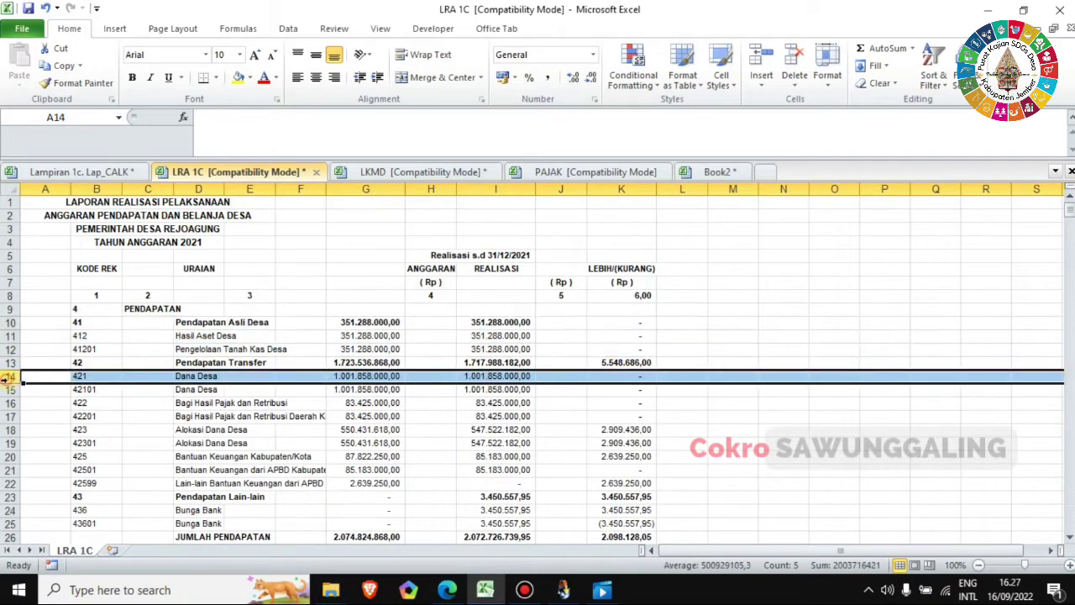
pyautogui.click(370, 377)
pyautogui.hotkey('ctrl', 'c')
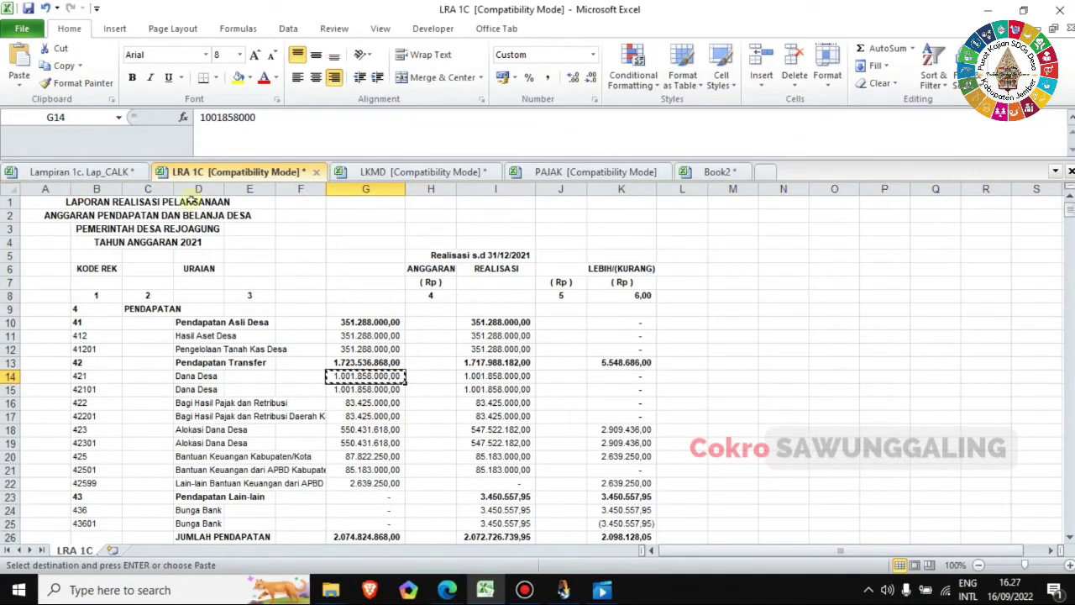
pyautogui.hotkey('ctrl', 'Tab')
pyautogui.rightClick(628, 261)
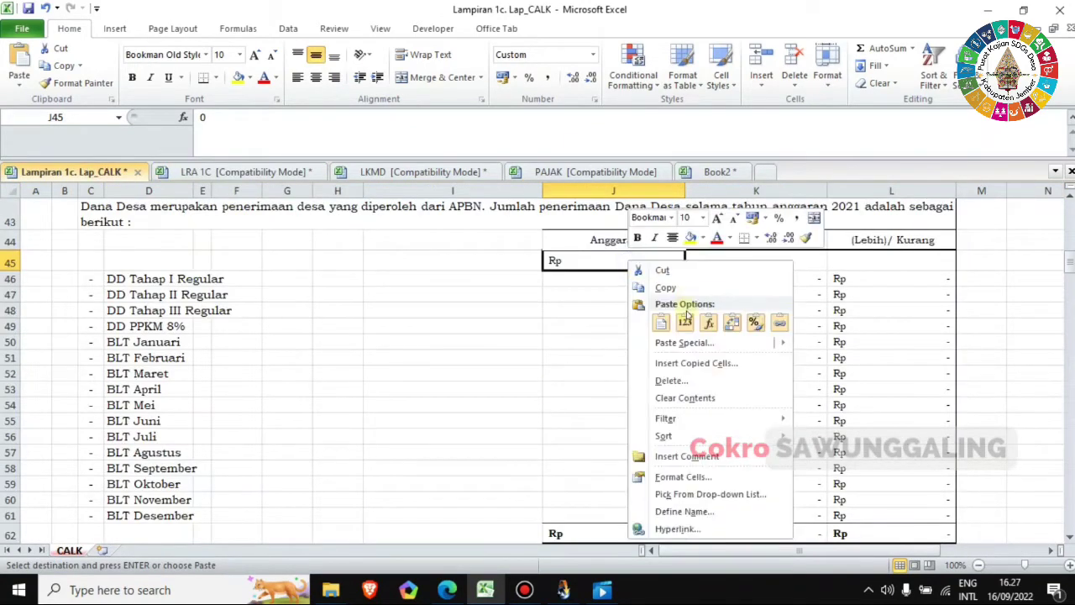
pyautogui.click(684, 320)
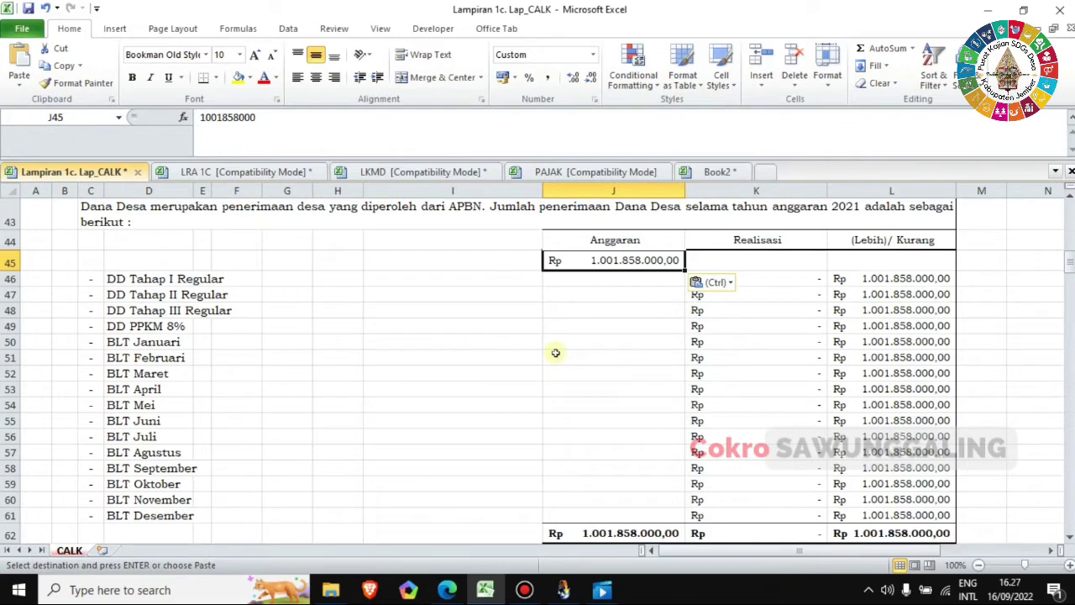
pyautogui.press('Escape')
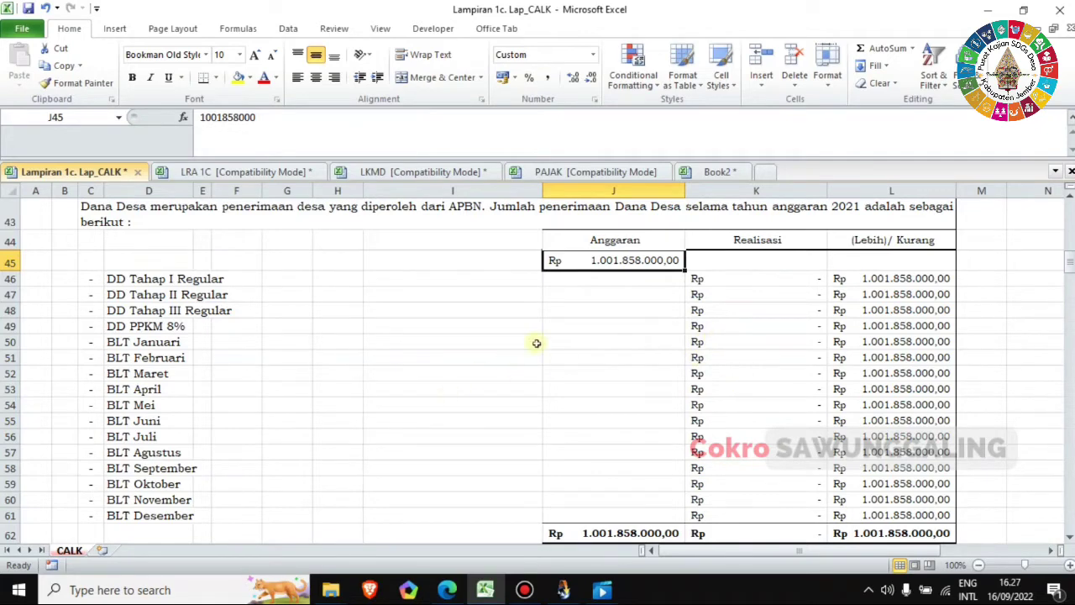
# - Switch to SisKeuDes, close the open receipts form and reopen the Penerimaan Bank list under Penatausahaan, Penerimaan Desa
pyautogui.click(563, 589)
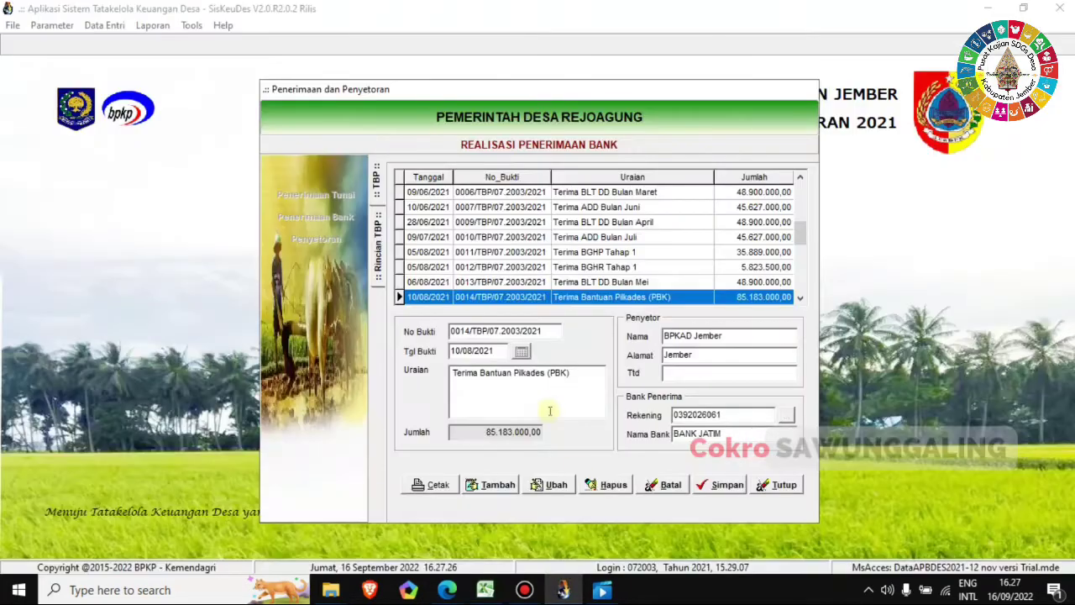
pyautogui.click(764, 485)
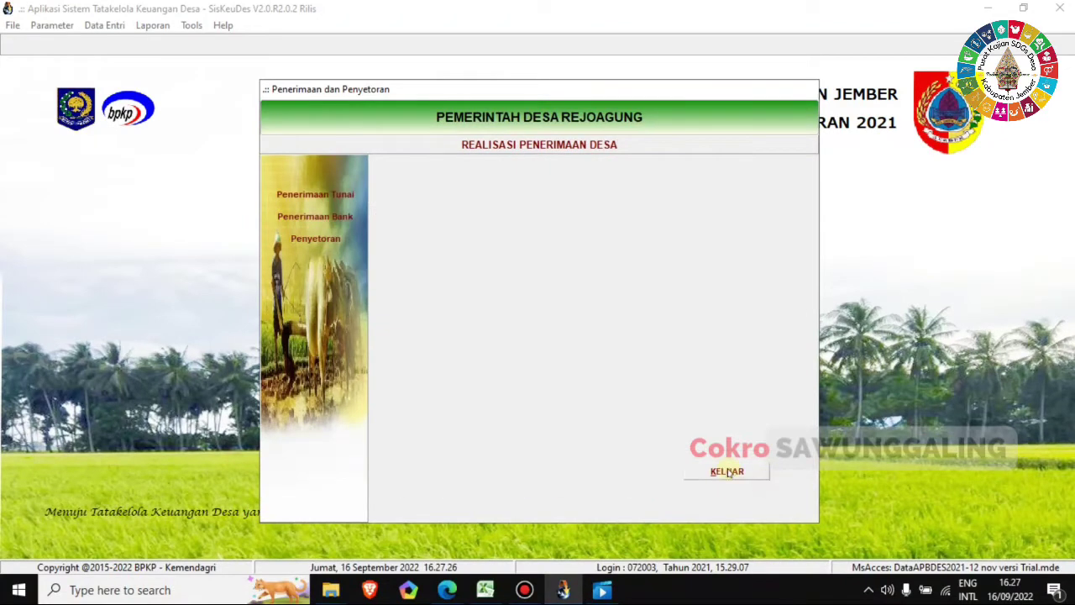
pyautogui.click(728, 470)
pyautogui.click(118, 27)
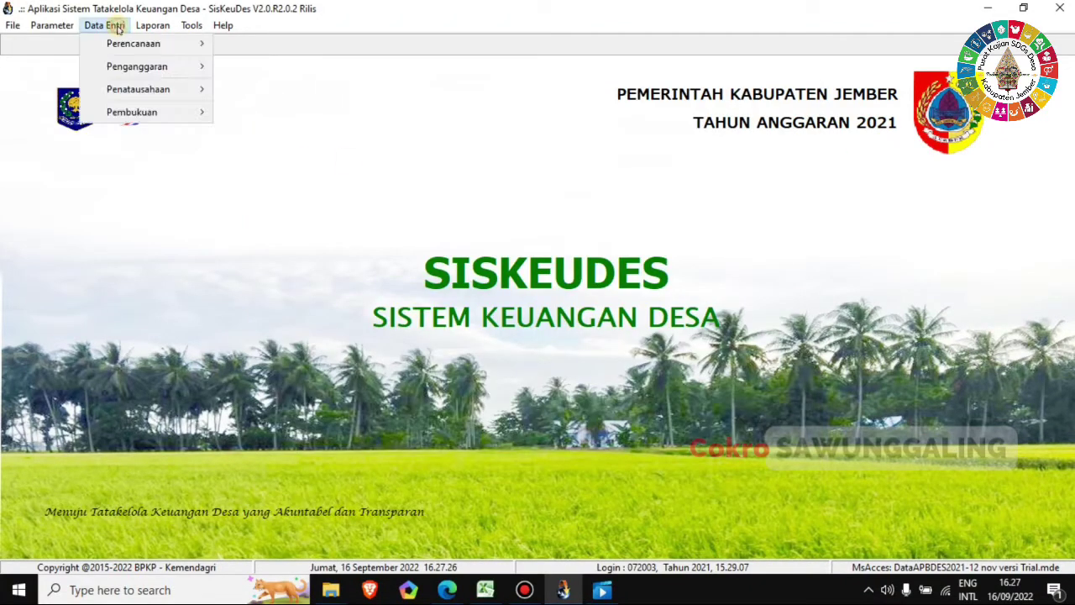
pyautogui.click(188, 89)
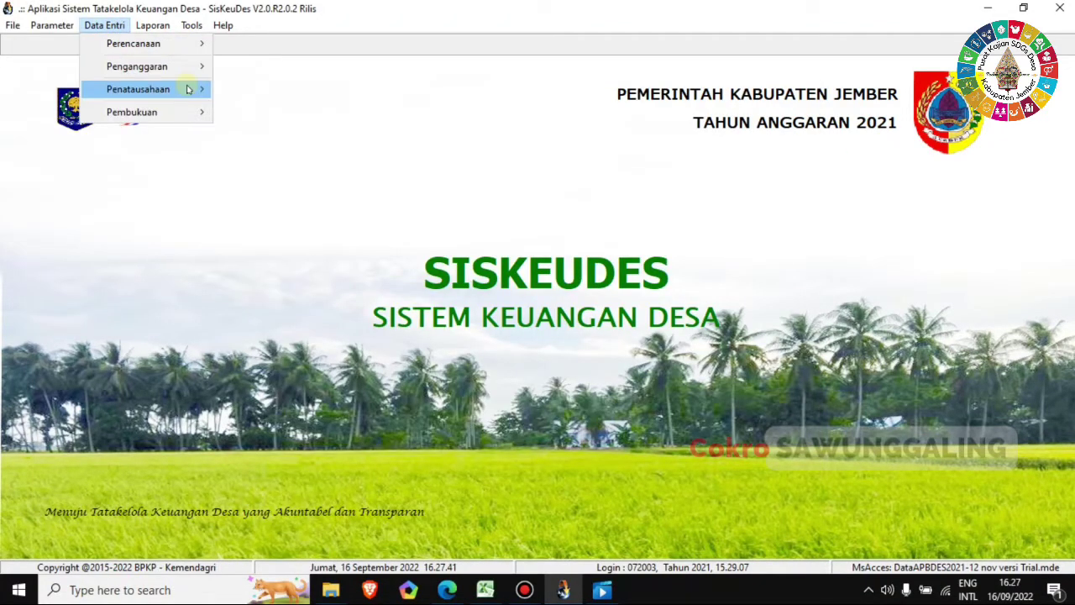
pyautogui.click(191, 89)
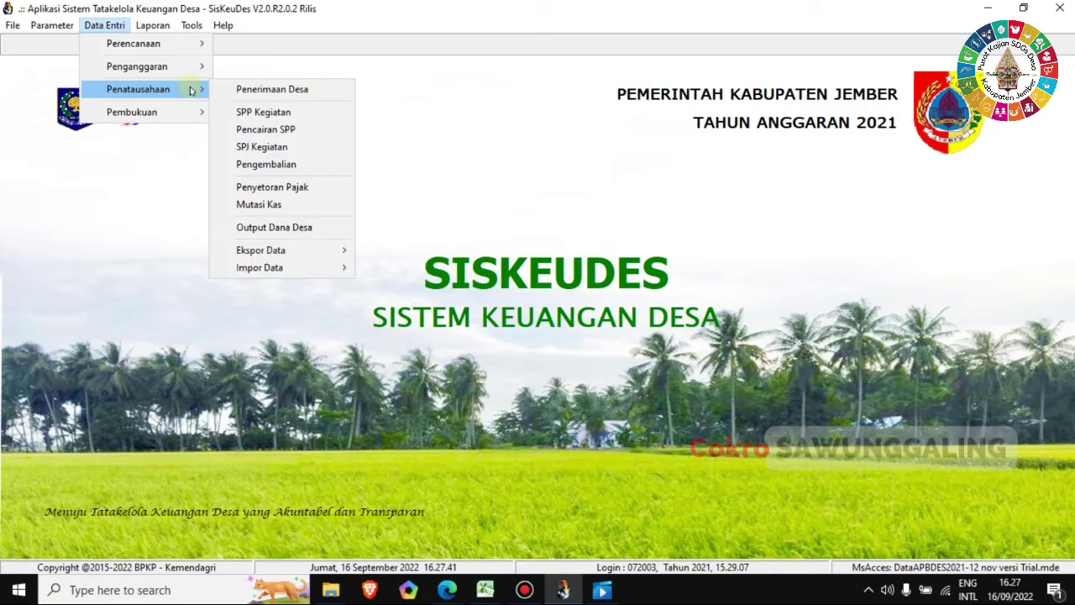
pyautogui.click(252, 89)
pyautogui.click(343, 218)
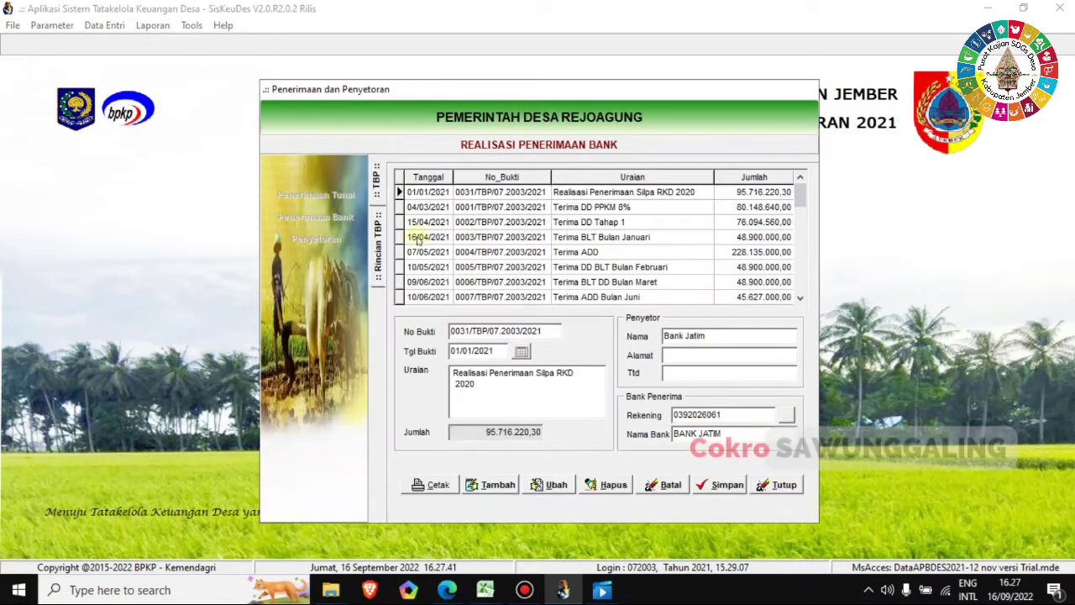
# - Compare the Realisasi Penerimaan Silpa RKD 2020 and Terima DD PPKM 8% bank receipts, ending on the DD PPKM 8% record to check its amount
pyautogui.click(739, 197)
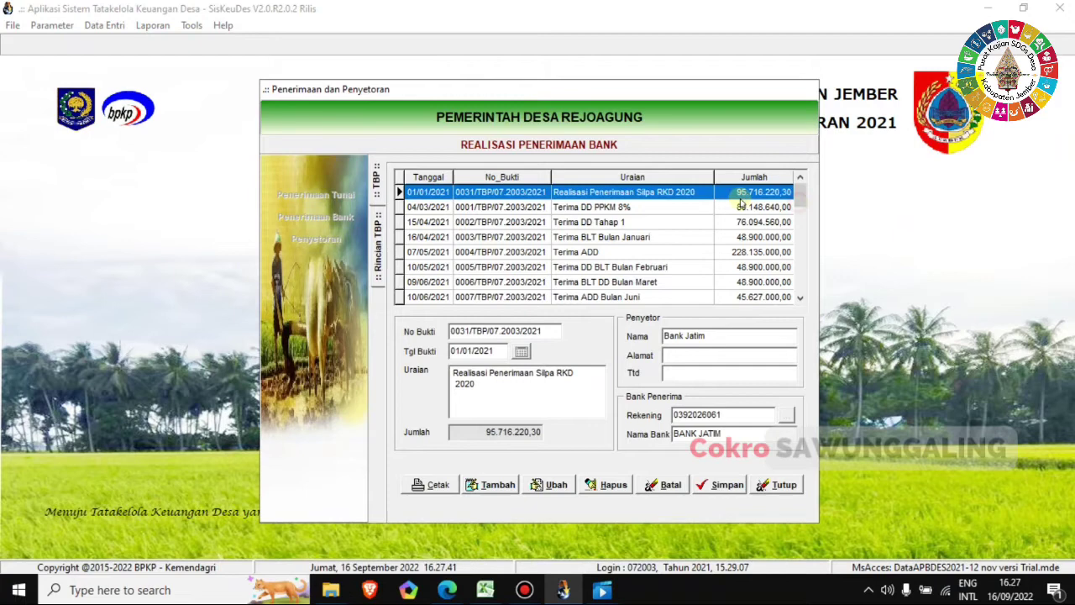
pyautogui.click(629, 209)
pyautogui.click(636, 194)
pyautogui.click(632, 207)
pyautogui.click(636, 194)
pyautogui.click(629, 208)
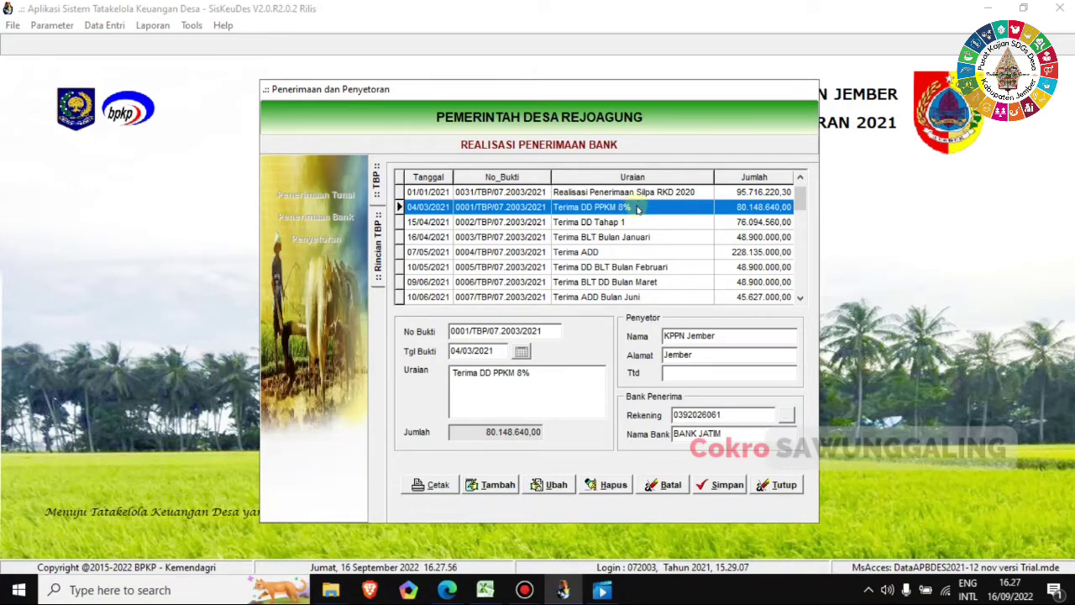
pyautogui.click(644, 192)
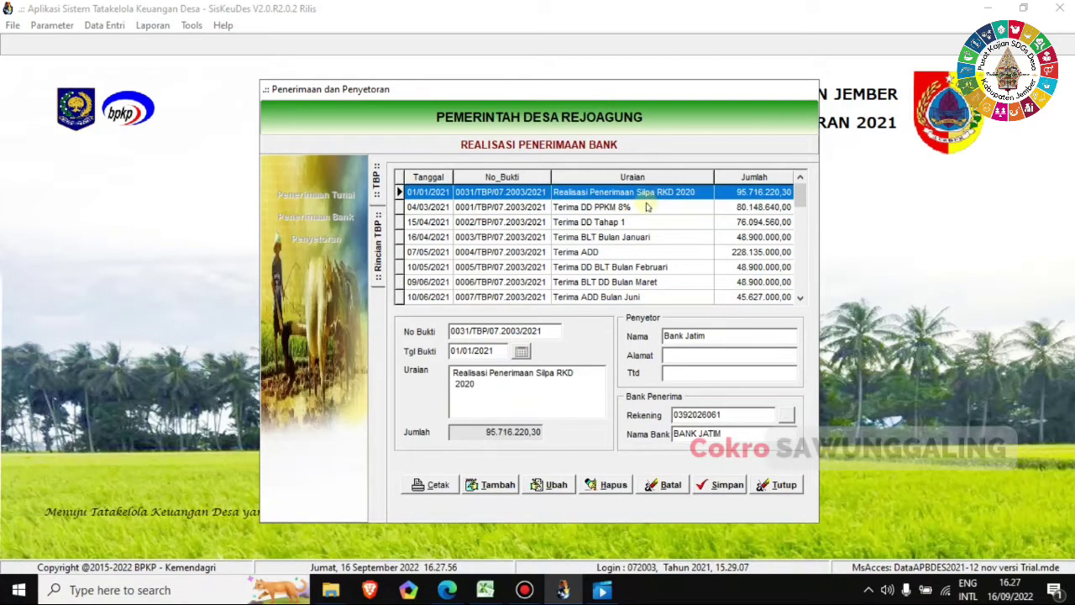
pyautogui.click(649, 207)
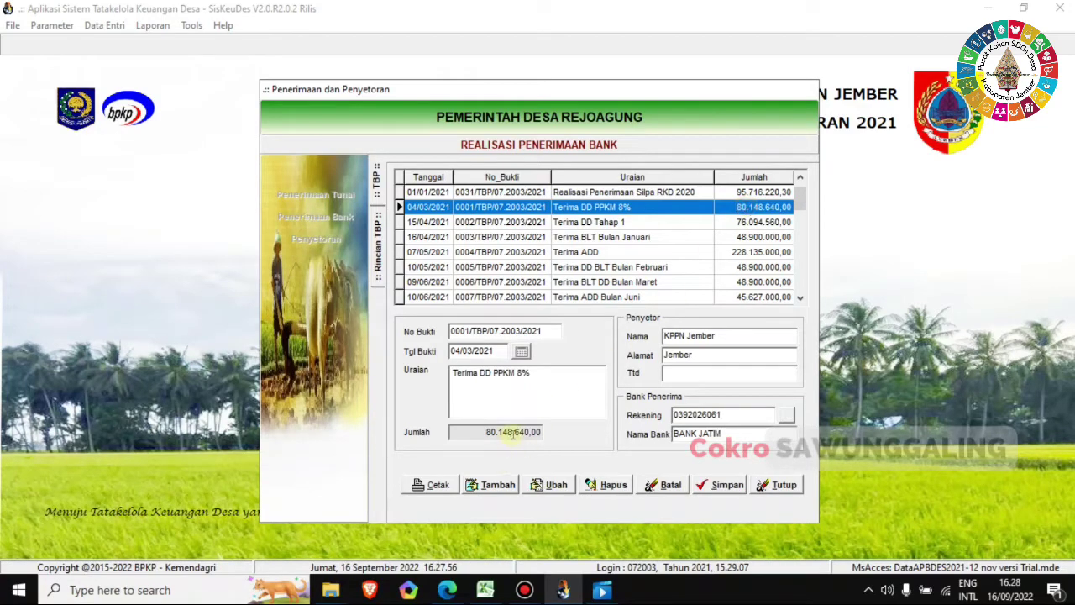
# - Copy the DD PPKM 8% receipt amount 80148640 from SisKeuDes and paste it into CALK cell K49, Realisasi, in Excel
pyautogui.click(513, 432)
pyautogui.hotkey('ctrl', 'c')
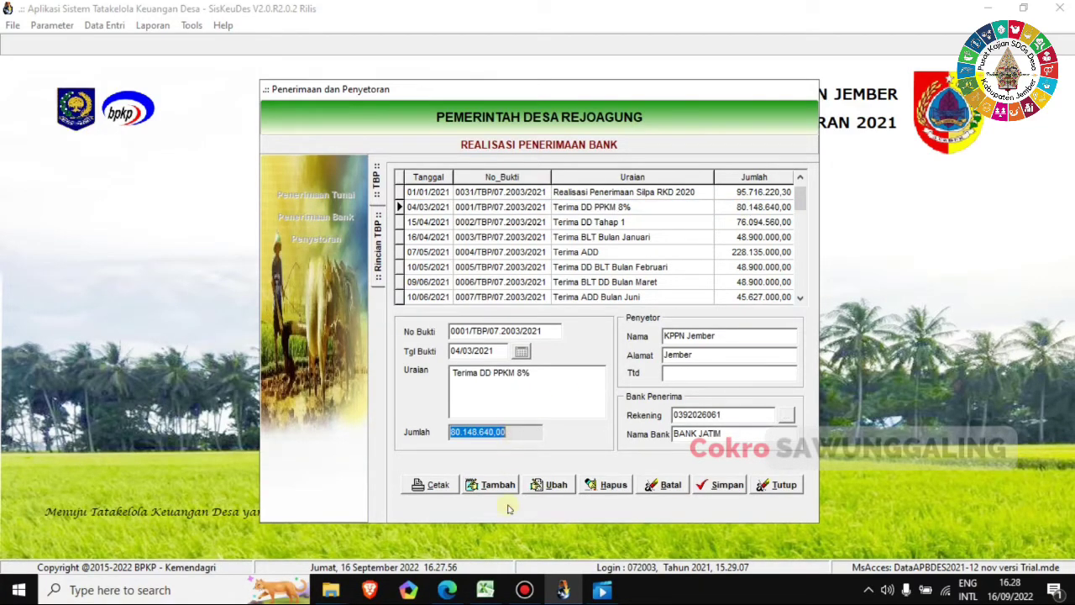
pyautogui.click(485, 590)
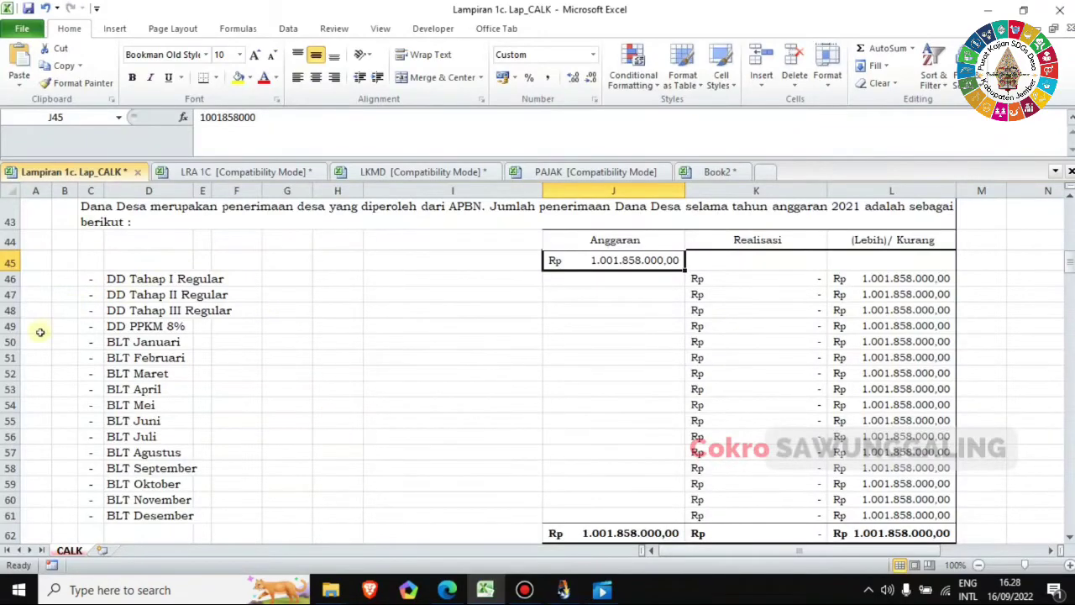
pyautogui.click(7, 326)
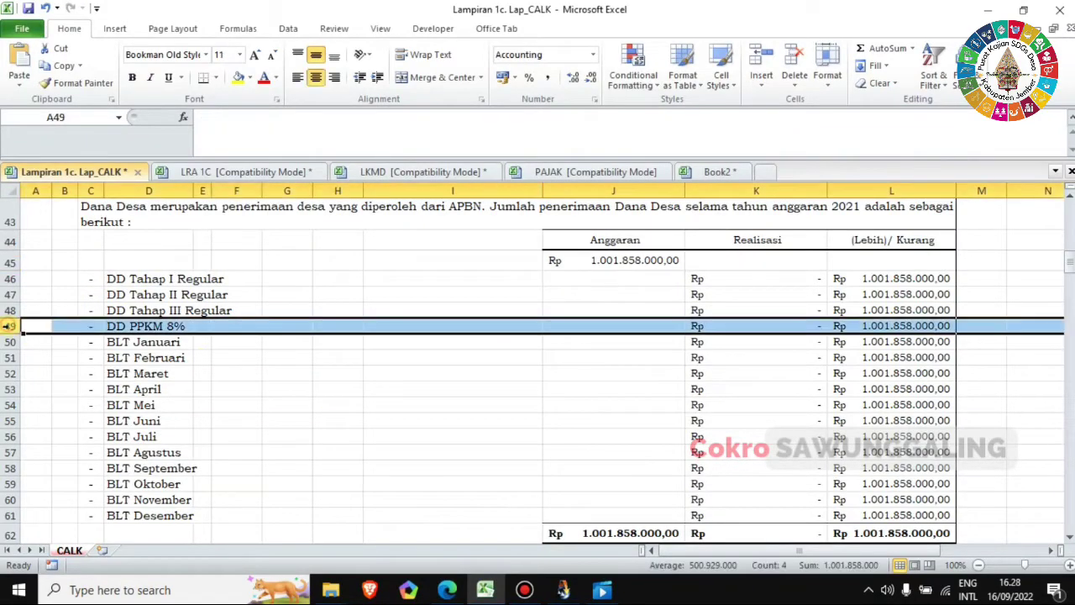
pyautogui.click(739, 328)
pyautogui.rightClick(738, 328)
pyautogui.click(839, 112)
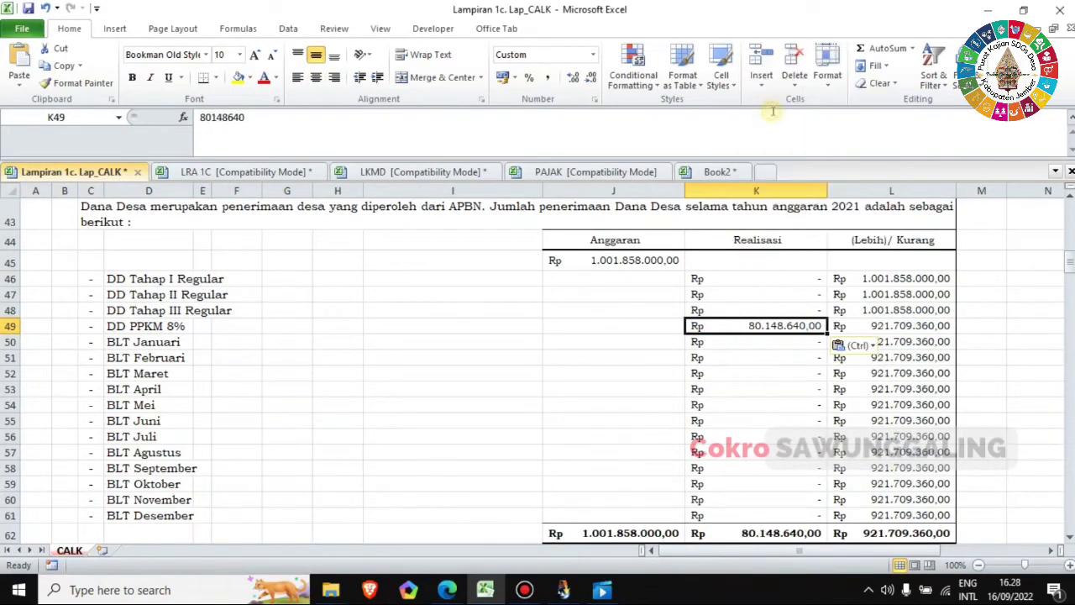
pyautogui.click(585, 326)
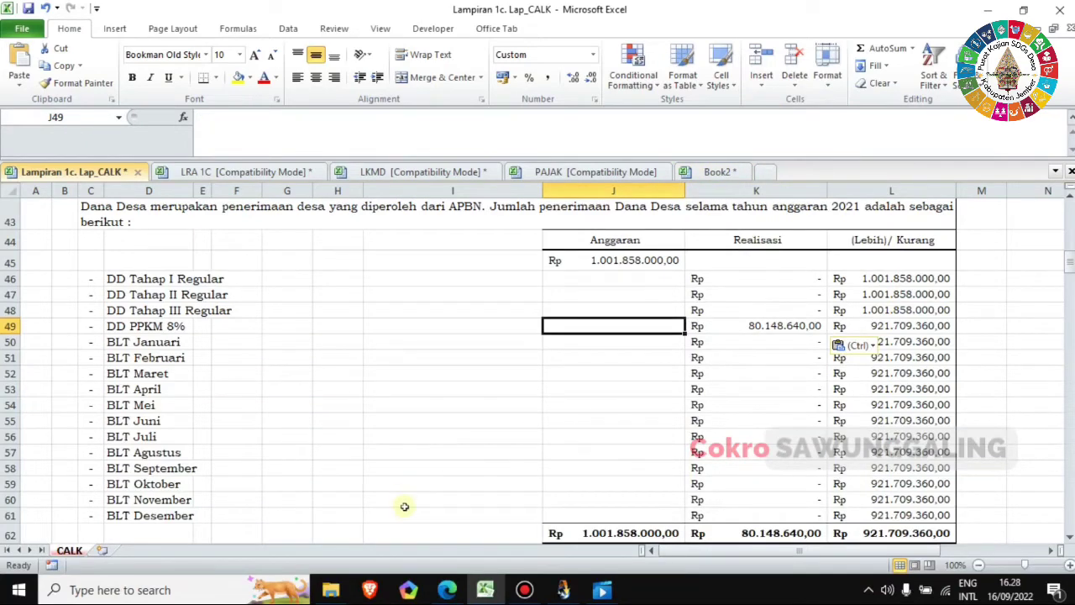
# - Copy the Terima DD Tahap 1 amount 76094560 from the SisKeuDes bank receipts into CALK cell K46, Realisasi of DD Tahap I Regular
pyautogui.click(563, 590)
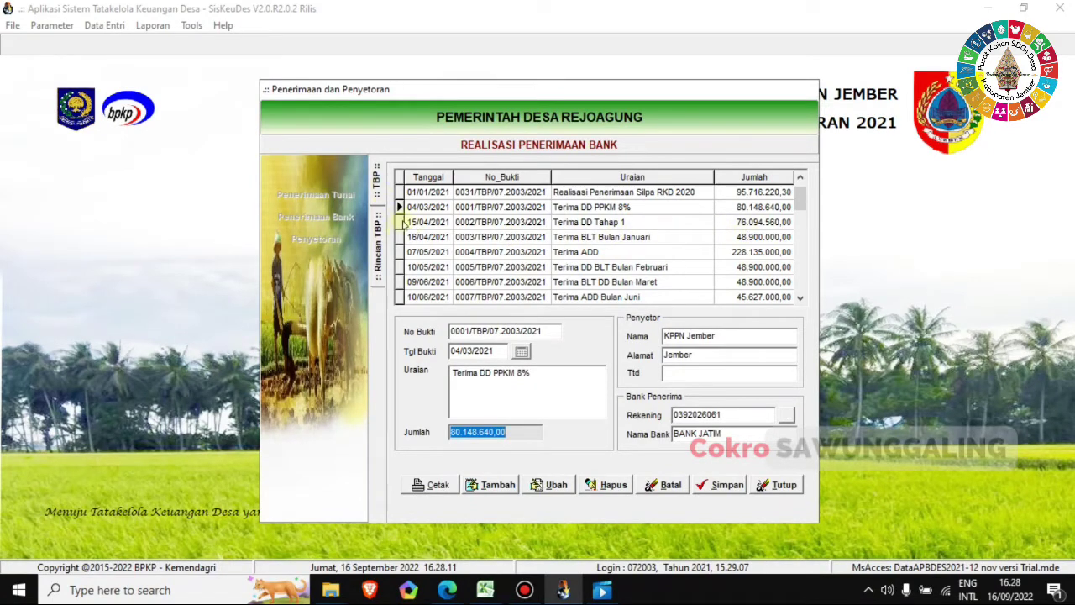
pyautogui.click(405, 221)
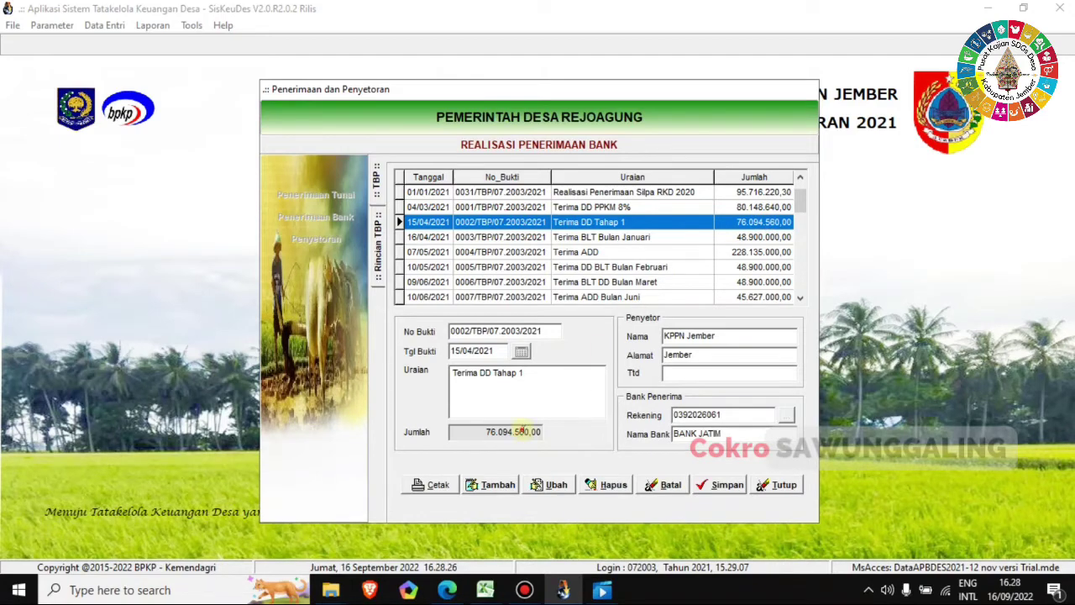
pyautogui.click(521, 431)
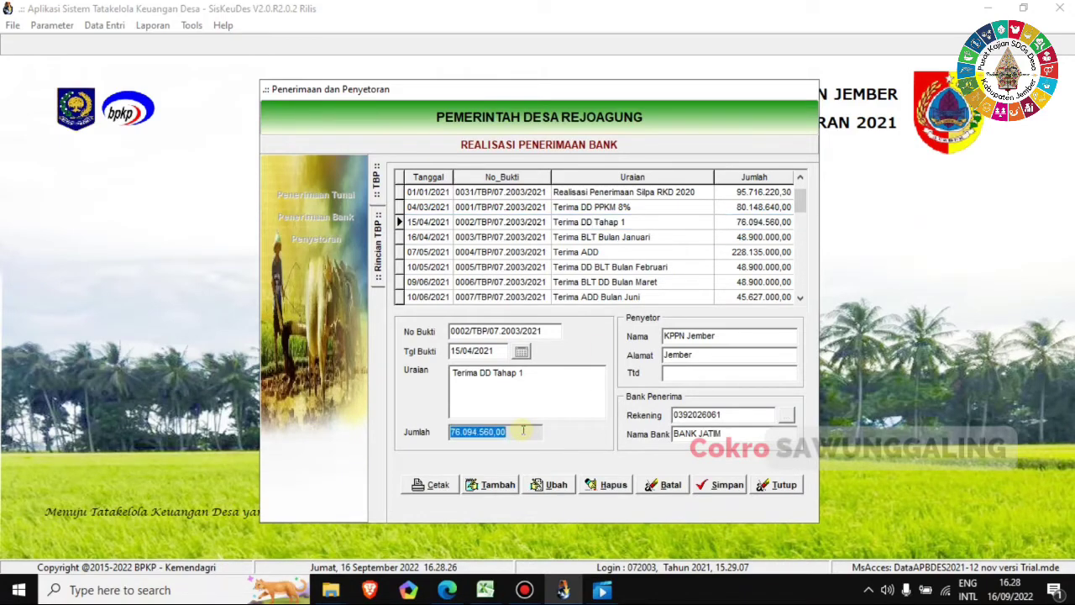
pyautogui.click(485, 589)
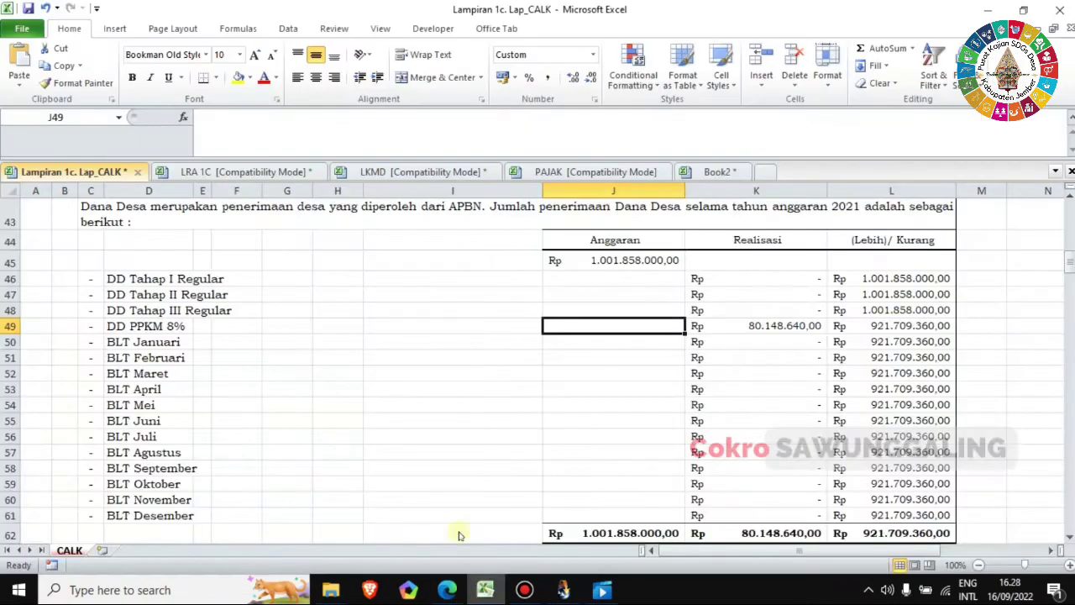
pyautogui.rightClick(768, 279)
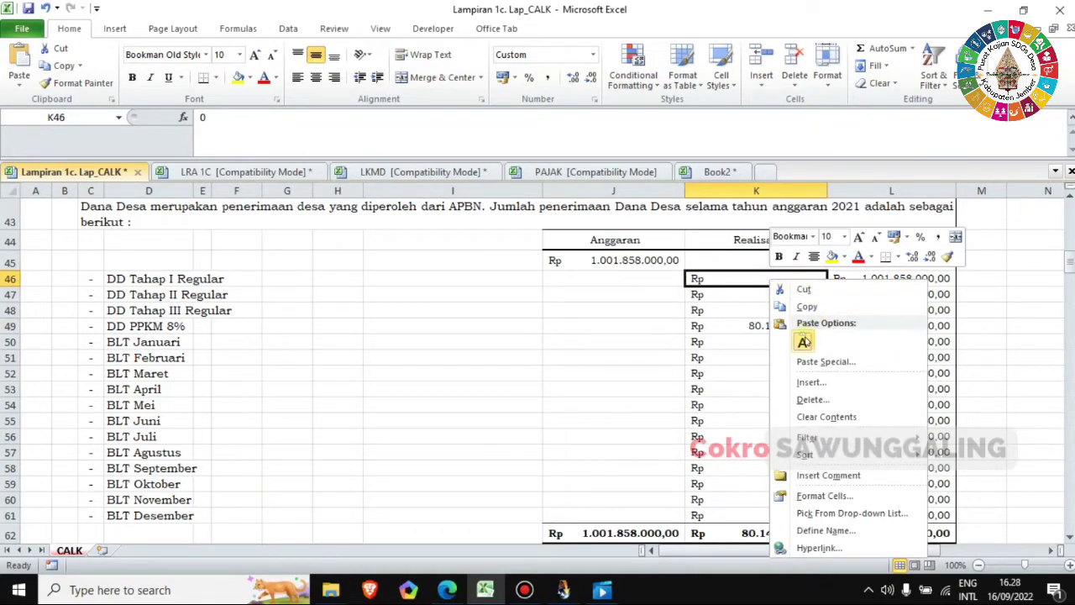
pyautogui.click(804, 343)
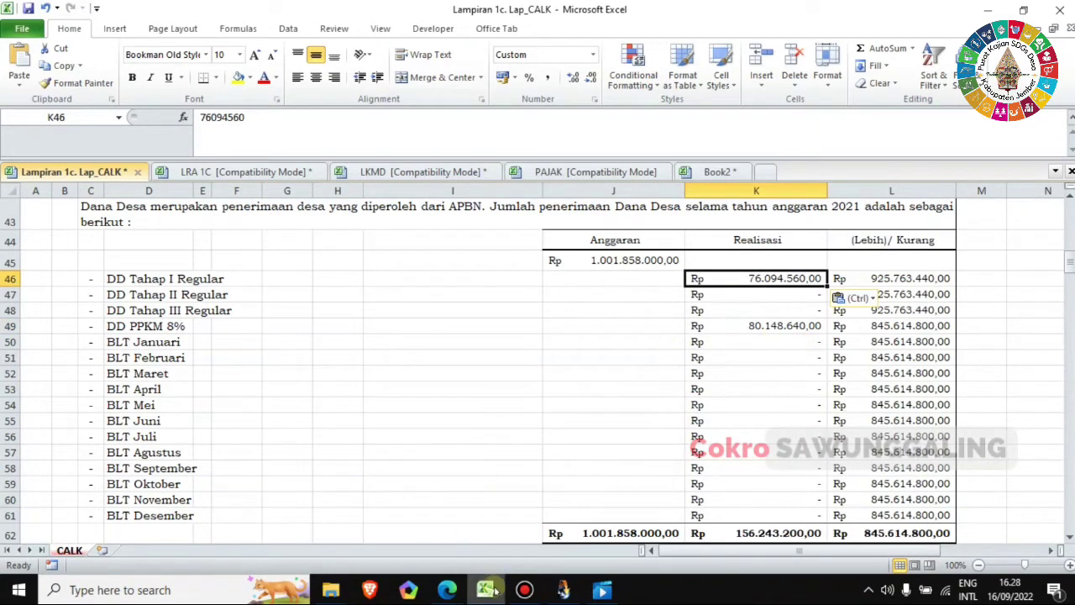
# - Copy the Terima BLT Bulan Januari amount 48900000 from SisKeuDes and paste it into the BLT Januari Realisasi cell K50 in CALK
pyautogui.click(562, 590)
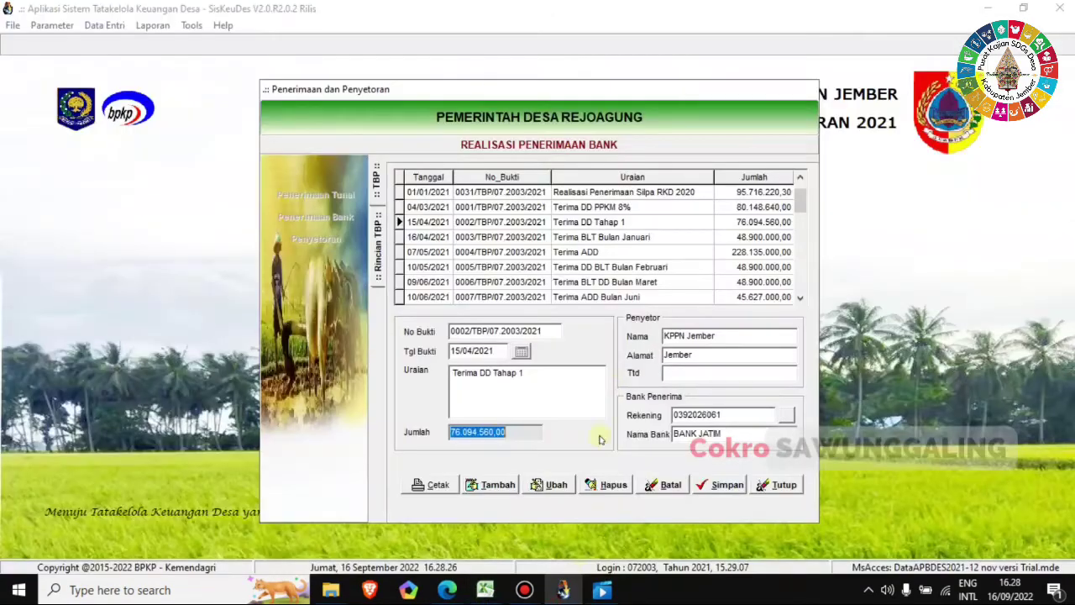
pyautogui.click(645, 238)
pyautogui.click(498, 429)
pyautogui.hotkey('ctrl', 'c')
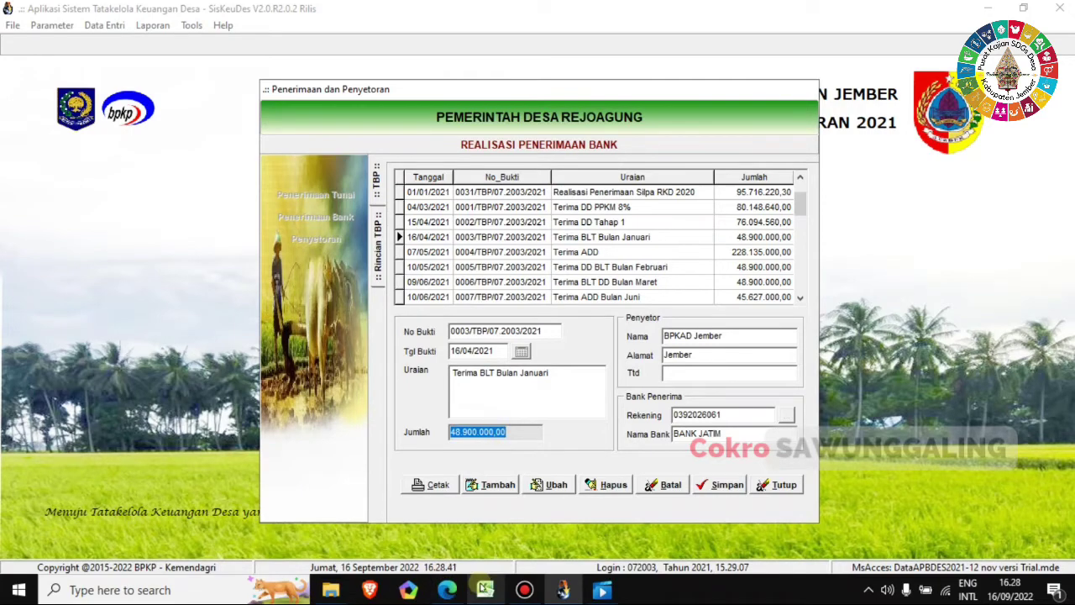
pyautogui.click(484, 590)
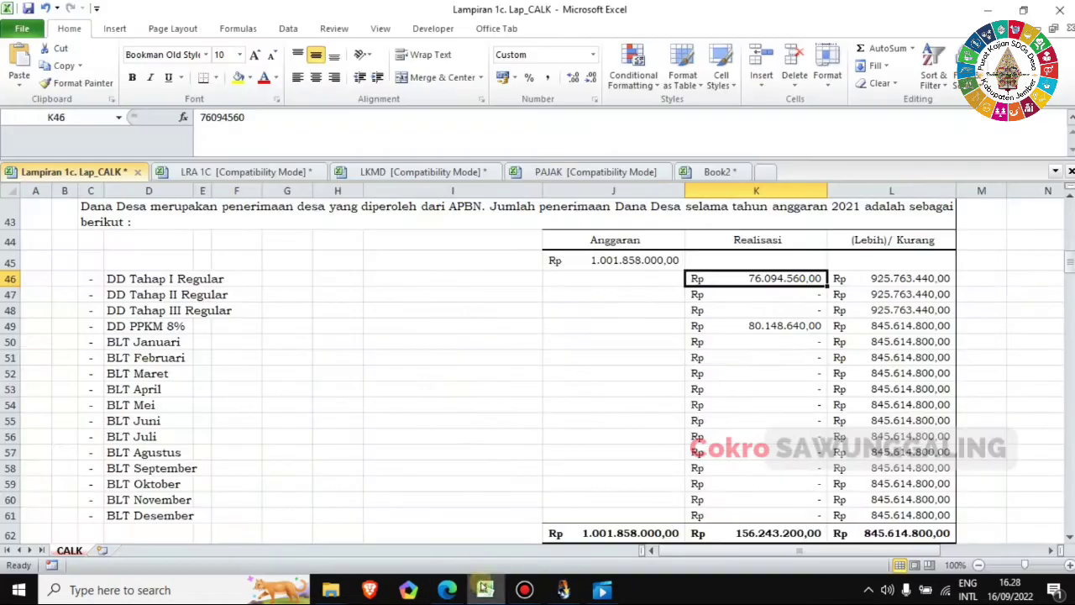
pyautogui.click(7, 342)
pyautogui.click(761, 342)
pyautogui.rightClick(763, 343)
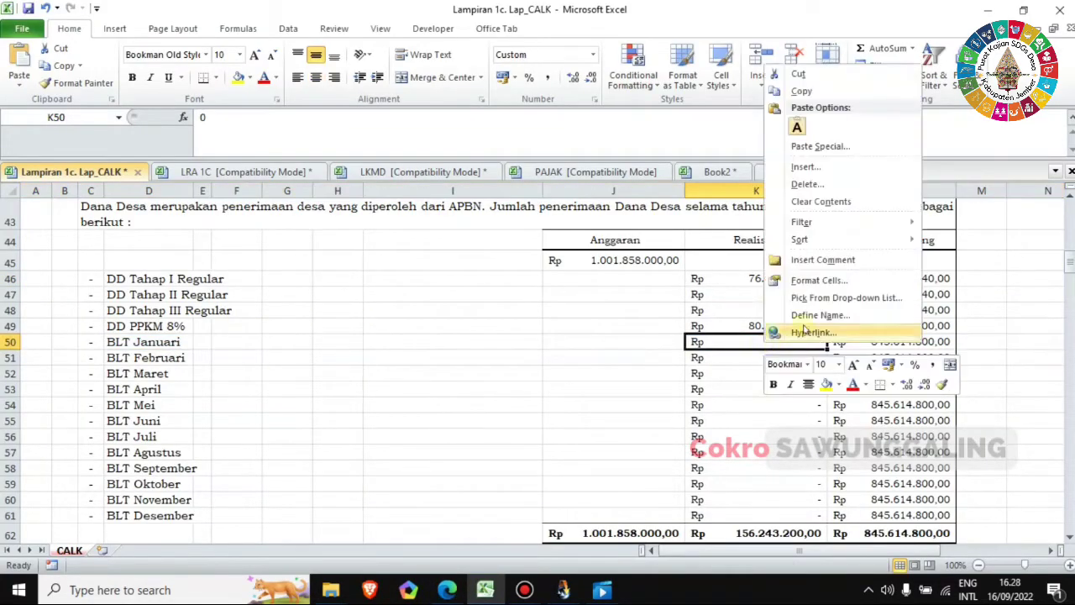
pyautogui.click(797, 126)
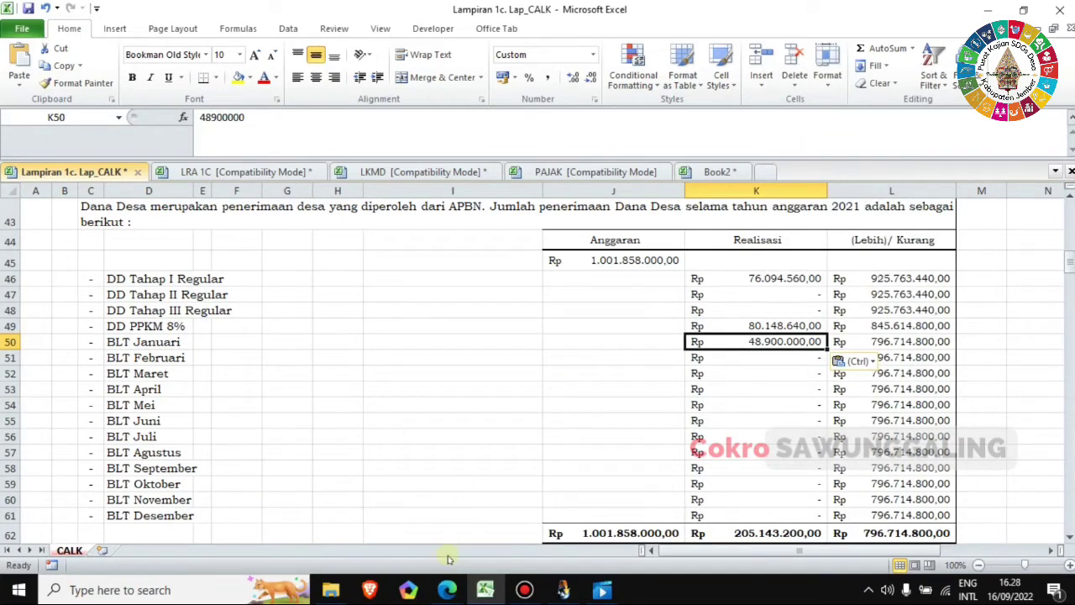
# - Transfer the Terima DD BLT Bulan Februari amount 48900000 from SisKeuDes into CALK cell K51, Realisasi of BLT Februari
pyautogui.click(563, 589)
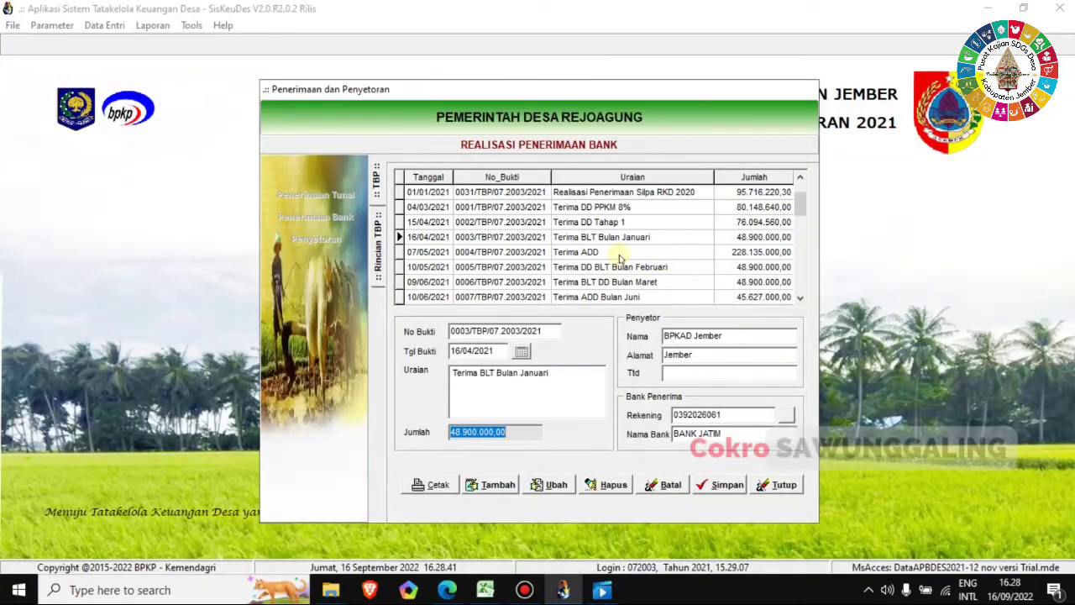
pyautogui.click(676, 271)
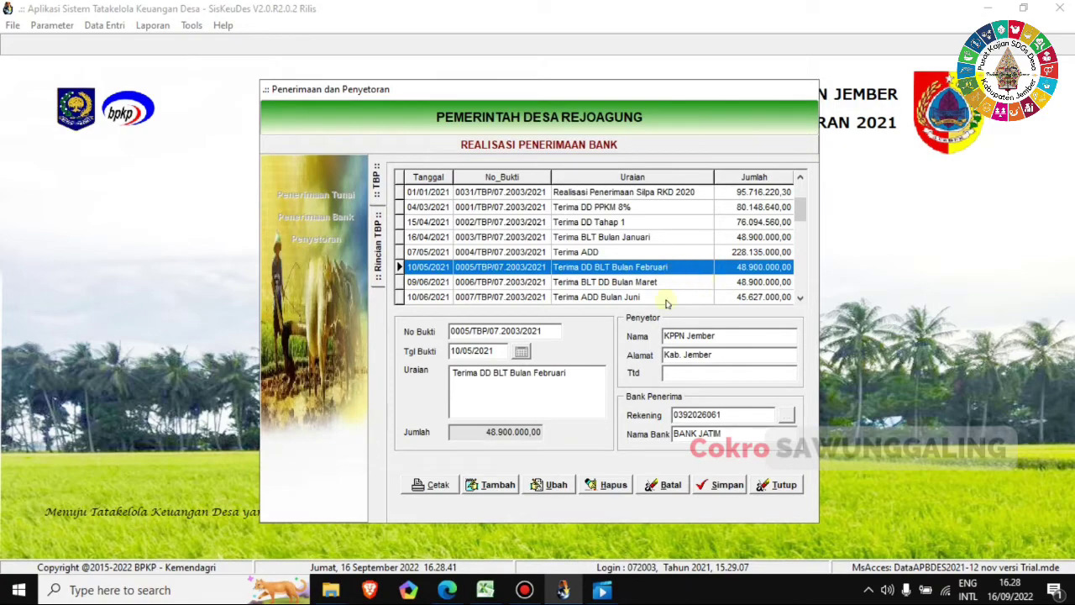
pyautogui.click(490, 431)
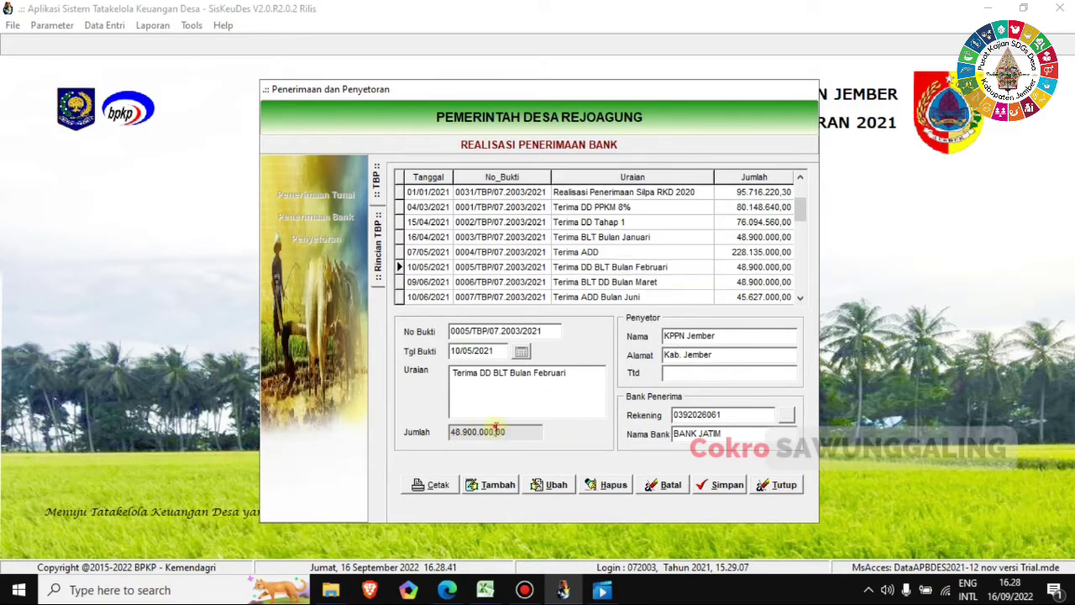
pyautogui.click(486, 590)
pyautogui.hotkey('ctrl', 'c')
pyautogui.click(738, 363)
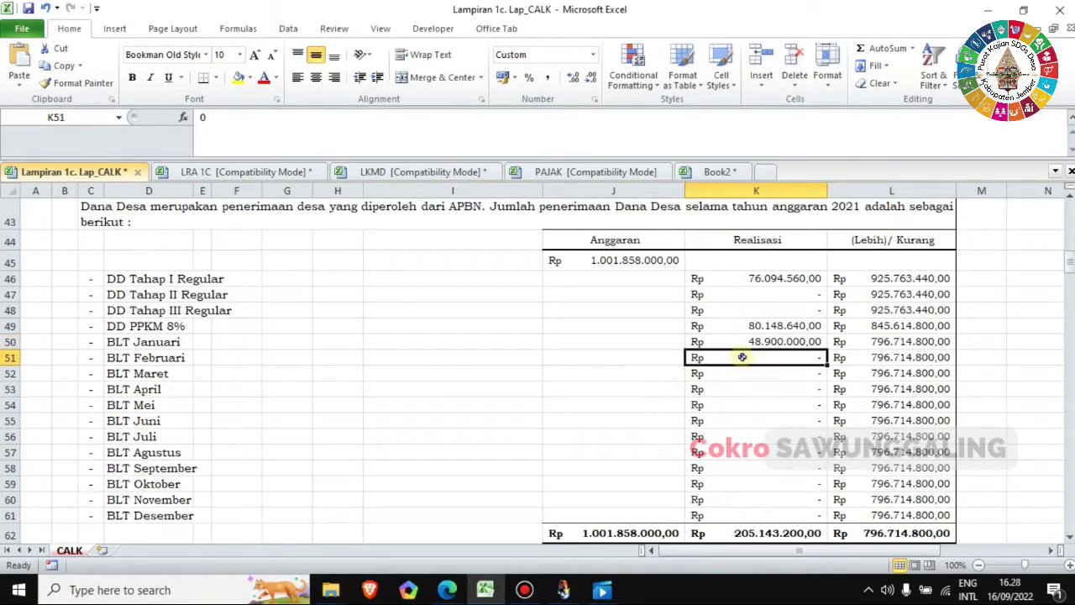
pyautogui.rightClick(738, 363)
pyautogui.click(777, 141)
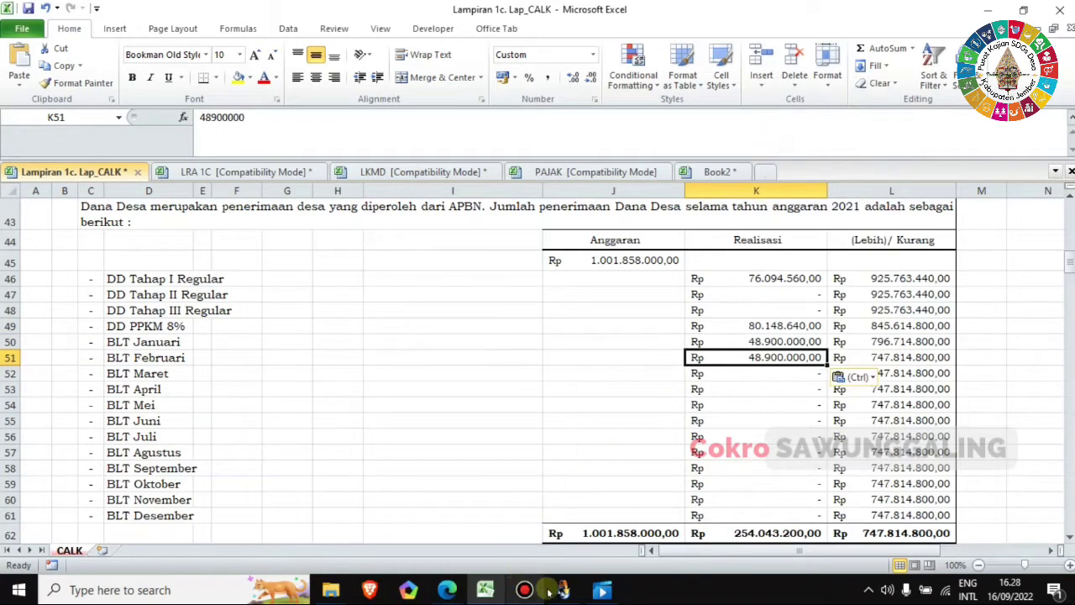
# - Transfer the Terima BLT DD Bulan Maret amount 48900000 from SisKeuDes into CALK cell K52 and dismiss the paste options
pyautogui.click(550, 524)
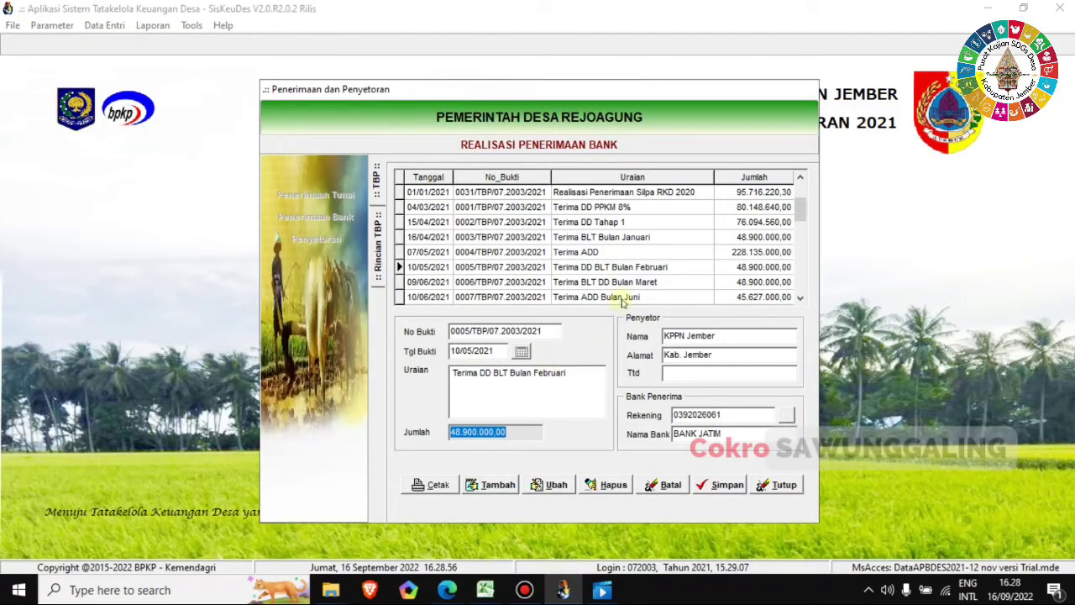
pyautogui.click(402, 283)
pyautogui.click(518, 430)
pyautogui.hotkey('ctrl', 'c')
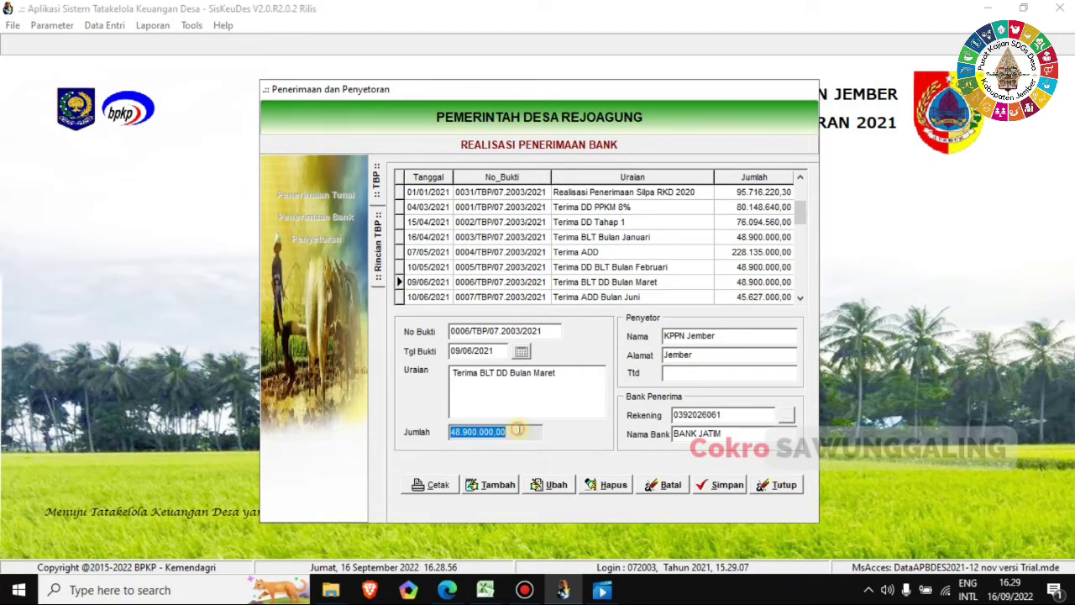
pyautogui.click(485, 590)
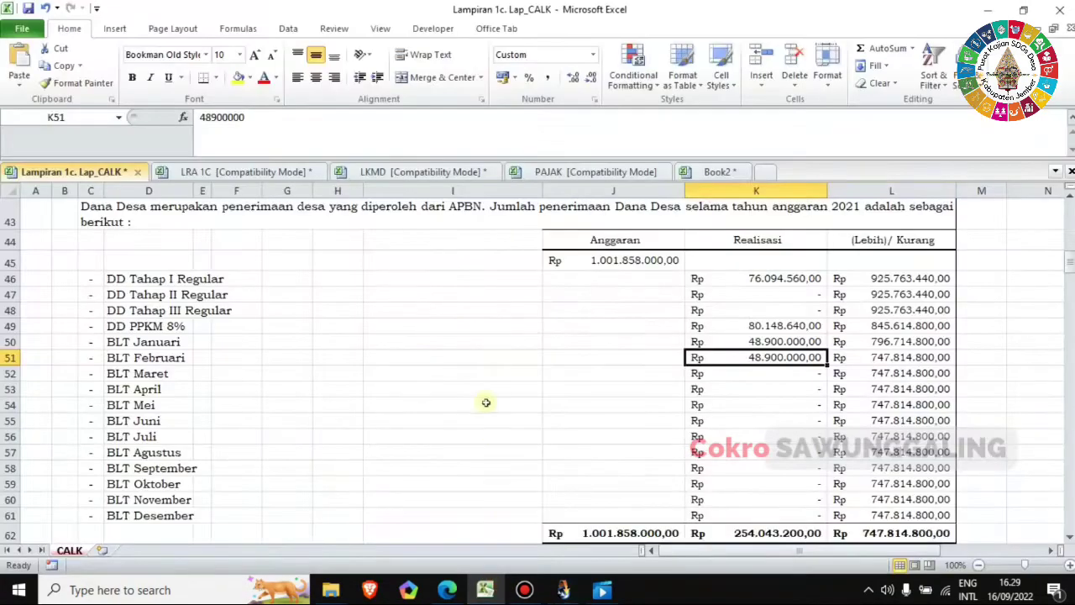
pyautogui.click(752, 373)
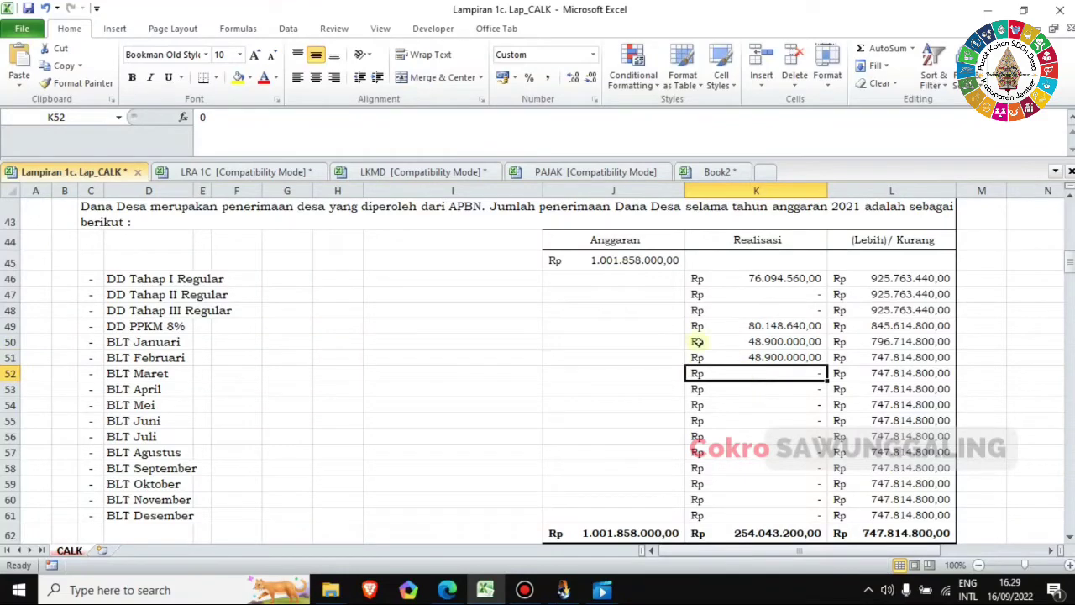
pyautogui.rightClick(767, 372)
pyautogui.click(803, 157)
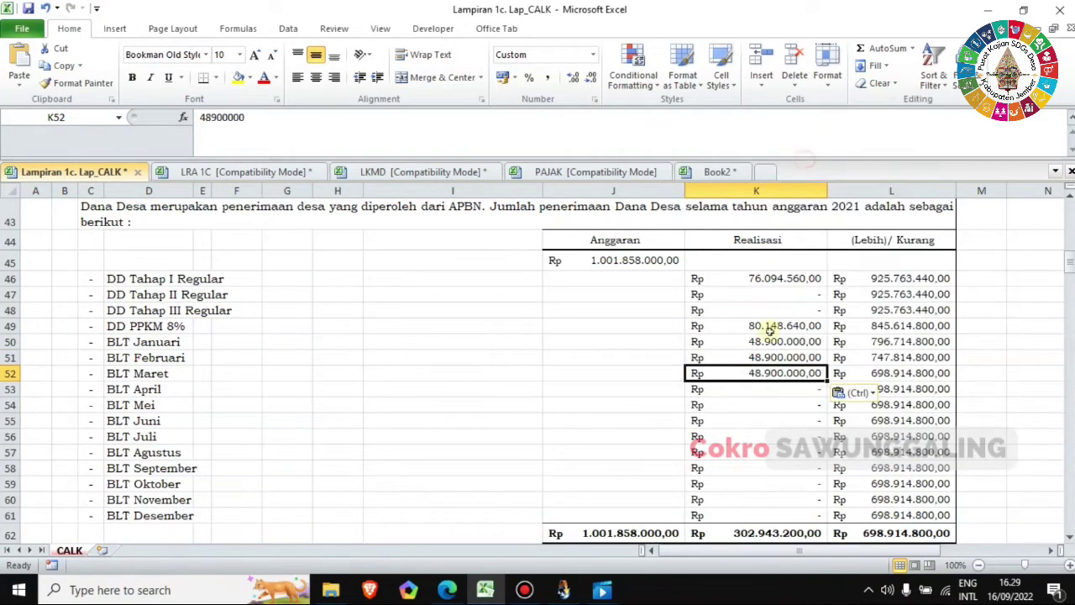
pyautogui.click(975, 403)
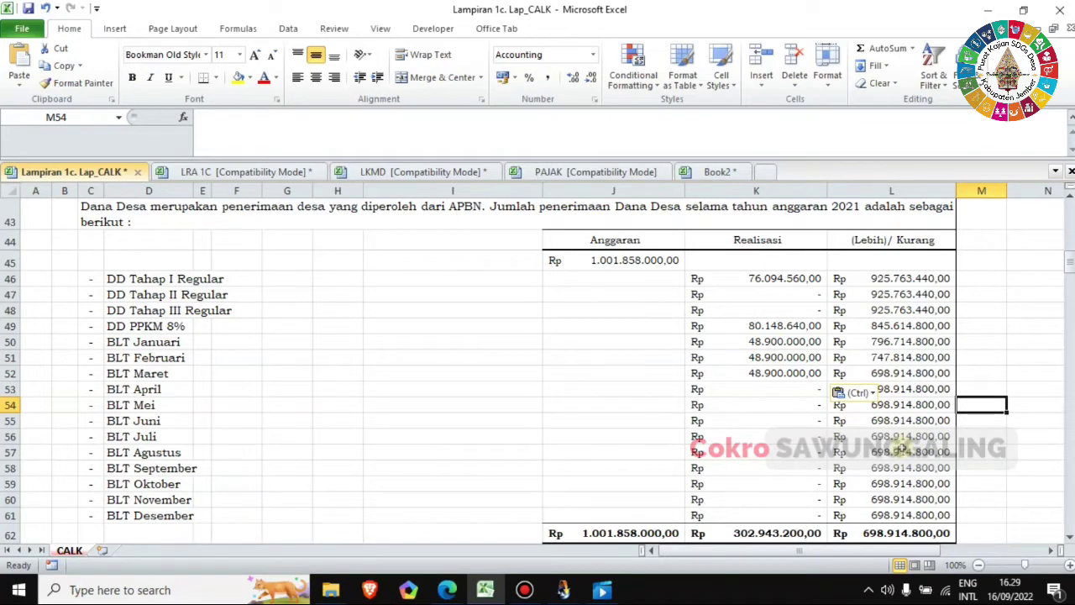
pyautogui.press('Escape')
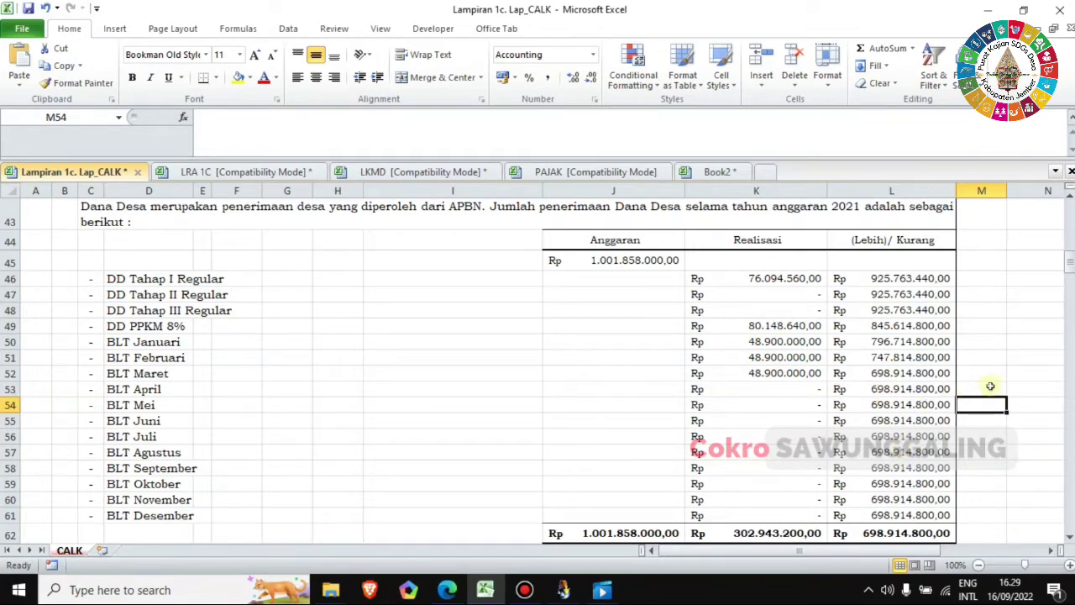
pyautogui.click(986, 376)
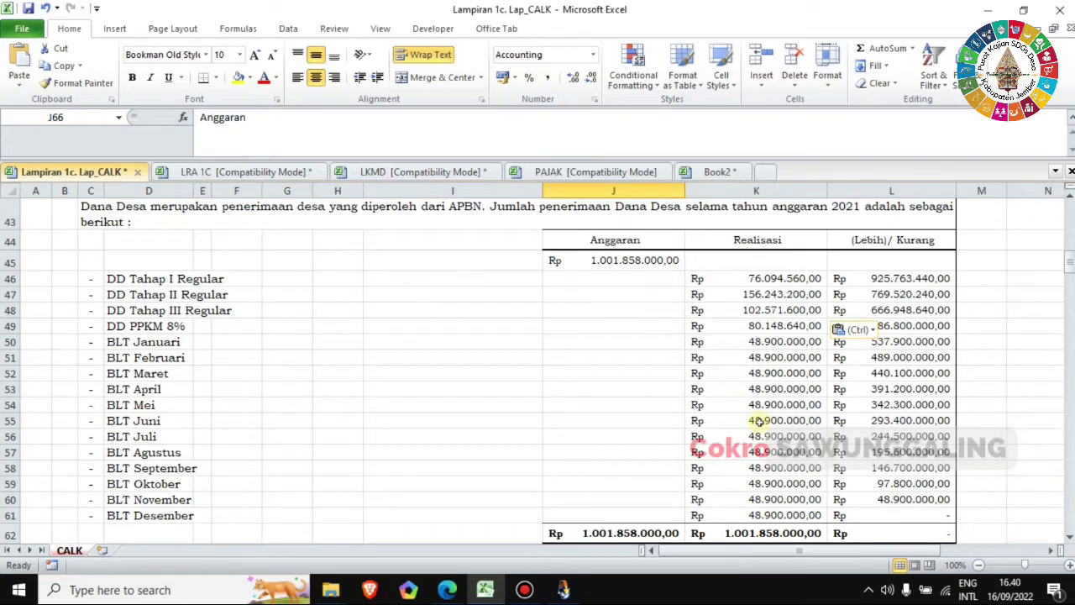
# - Check the Dana Desa Anggaran and Realisasi totals in CALK row 62 against the Dana Desa row of LRA 1C, returning to CALK
pyautogui.click(640, 535)
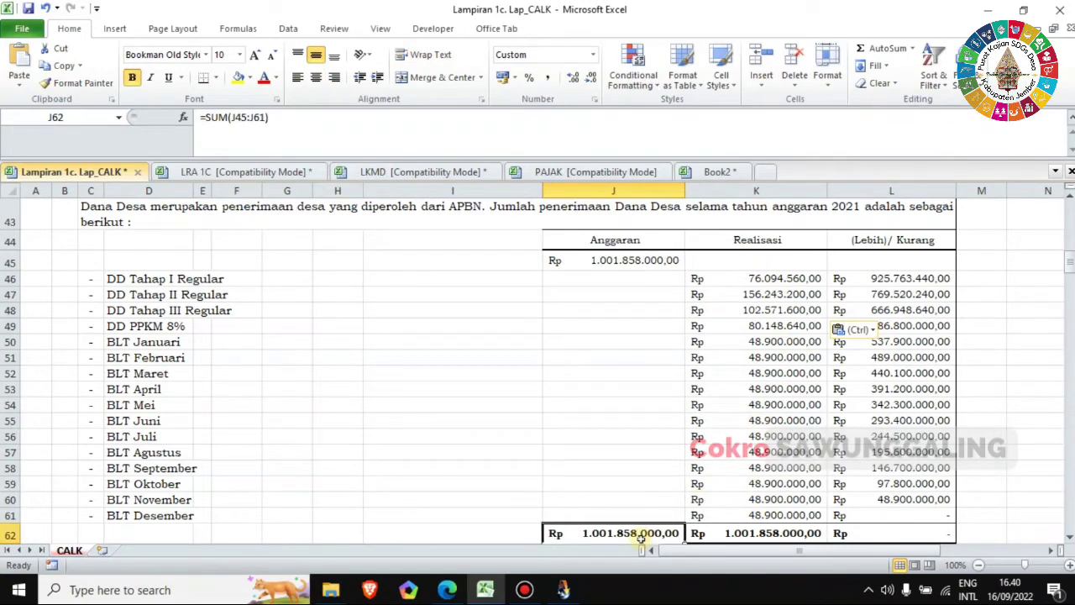
pyautogui.click(758, 236)
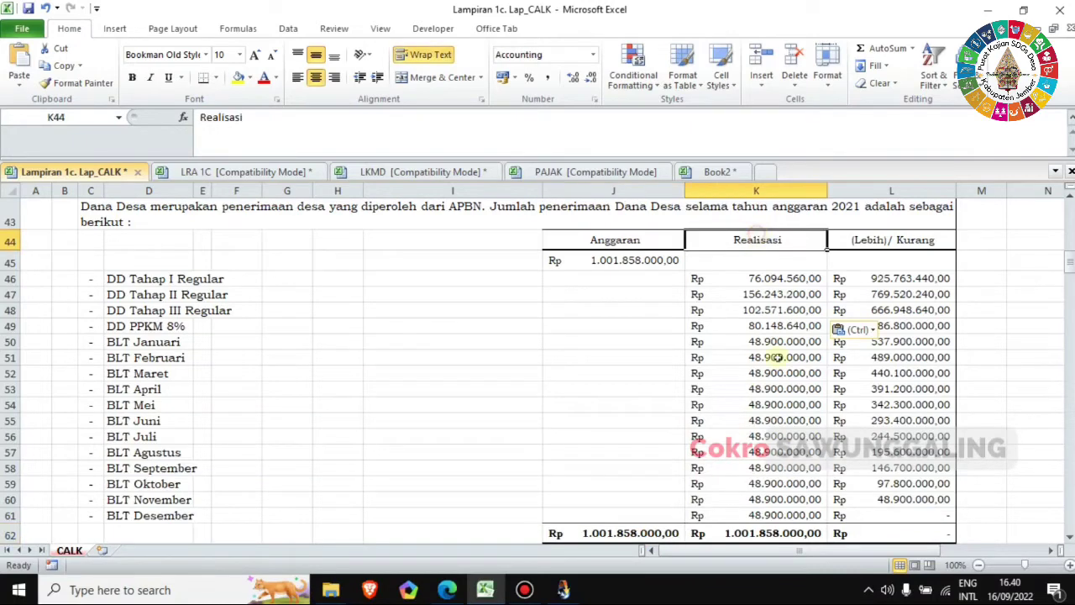
pyautogui.click(795, 535)
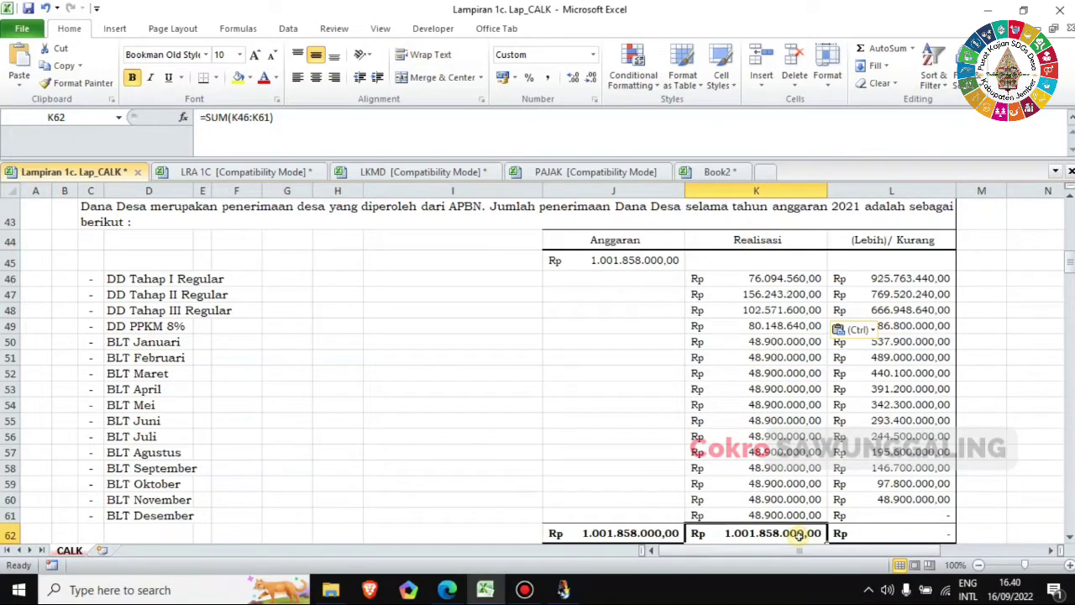
pyautogui.click(249, 172)
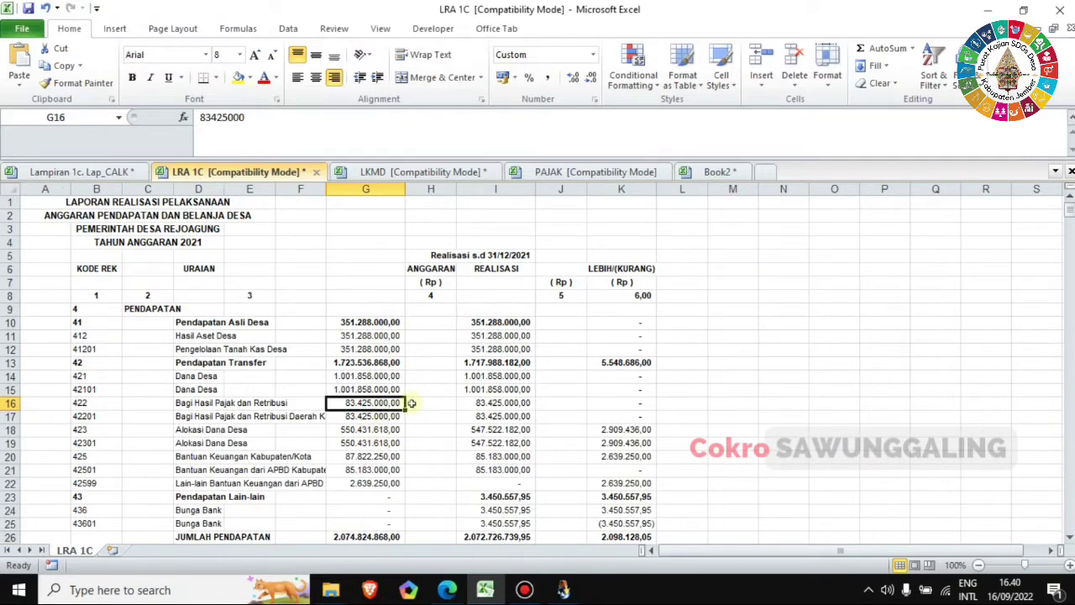
pyautogui.click(11, 376)
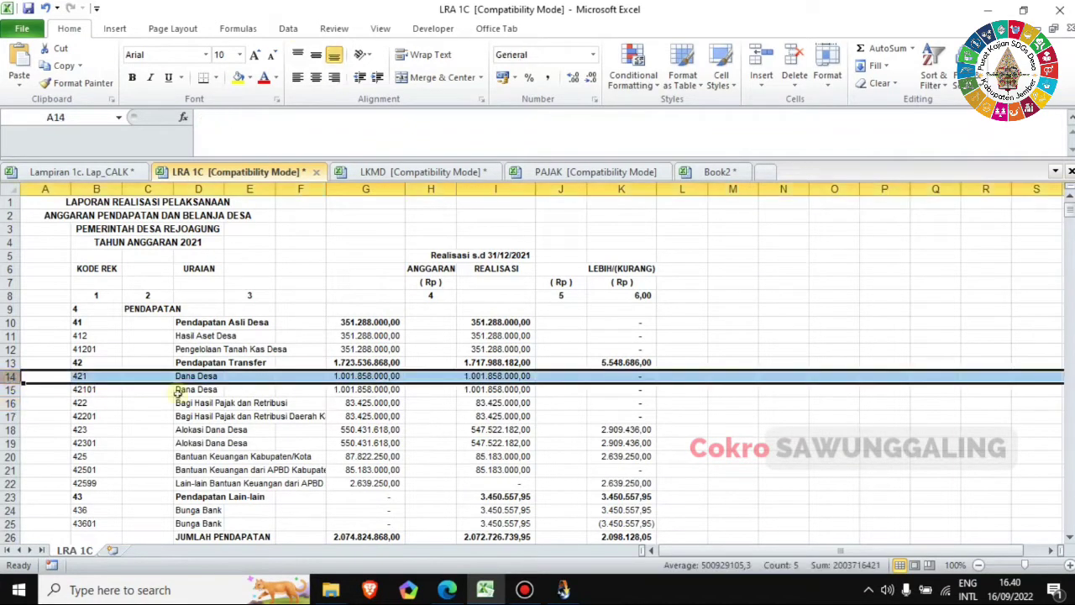
pyautogui.click(386, 376)
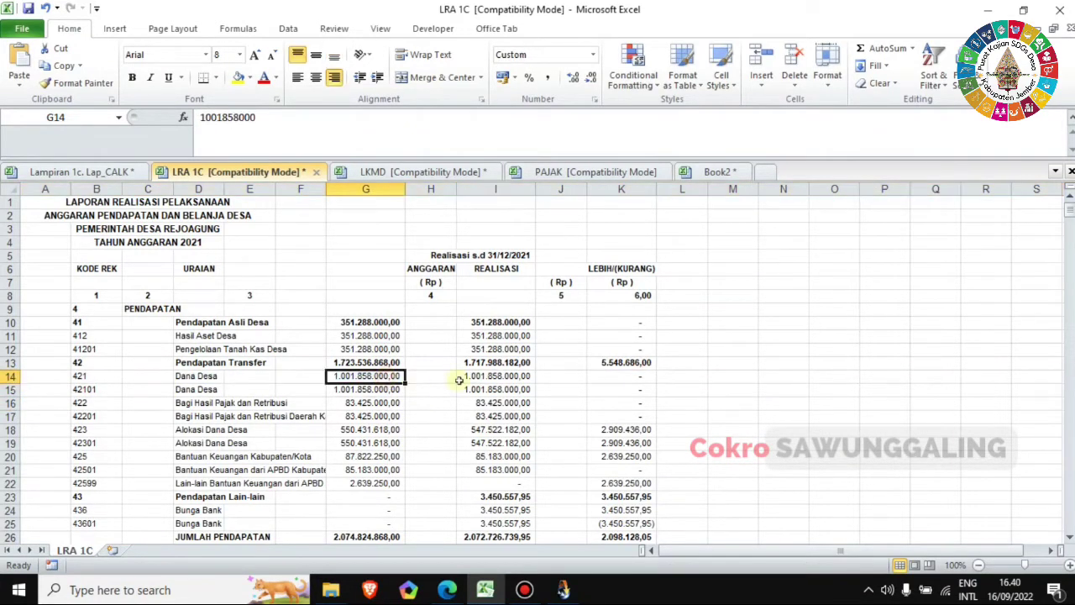
pyautogui.click(484, 376)
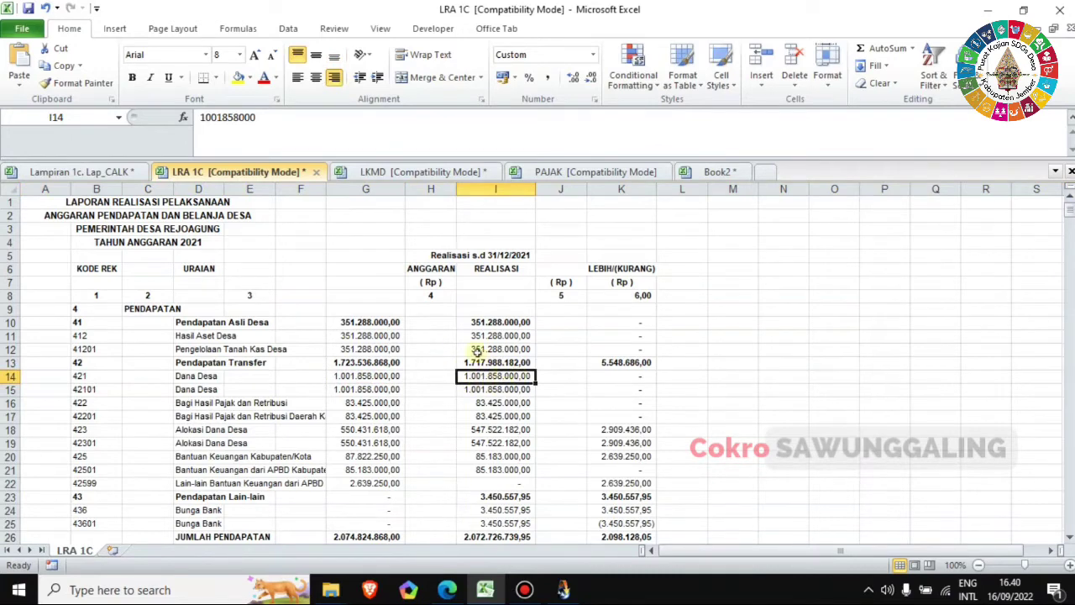
pyautogui.click(95, 173)
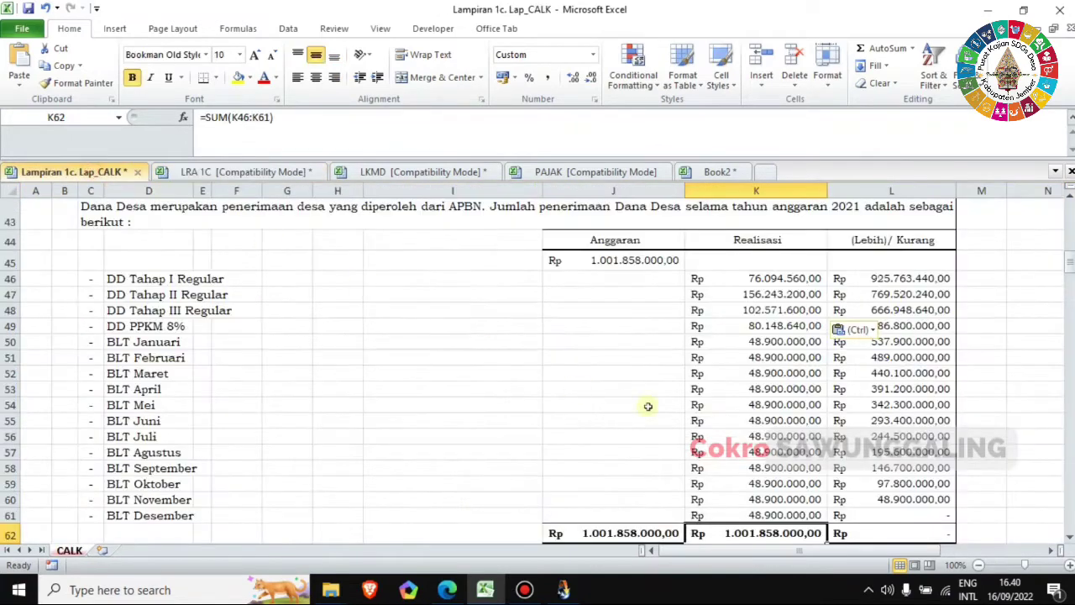
pyautogui.click(1022, 433)
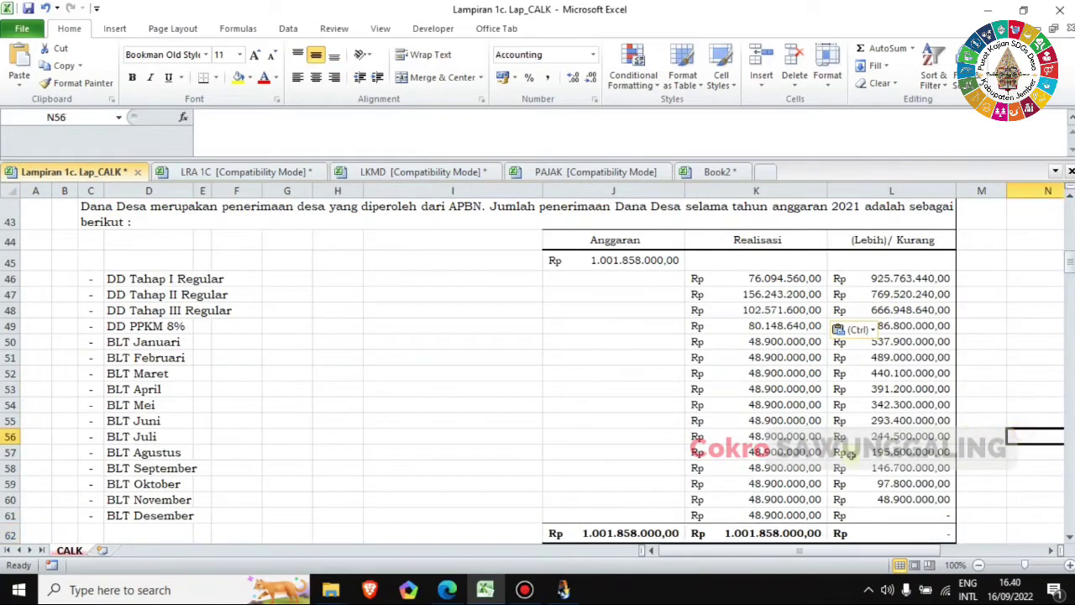
# - Review the Anggaran cells J67:J75 of section 4, Bagian dari hasil pajak dan Retribusi Daerah, in CALK
pyautogui.scroll(-6, 828, 429)
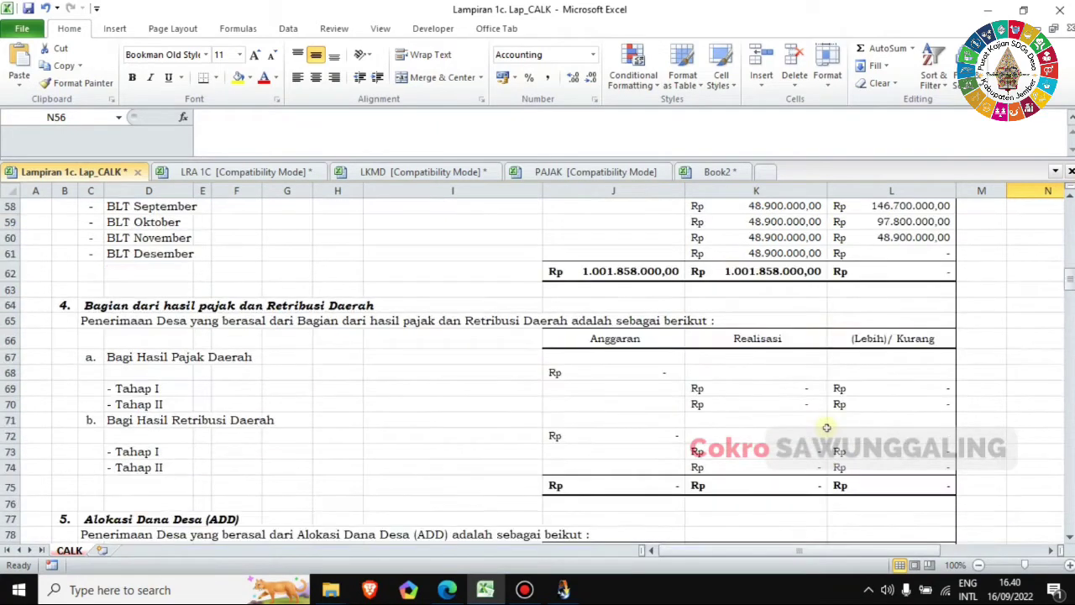
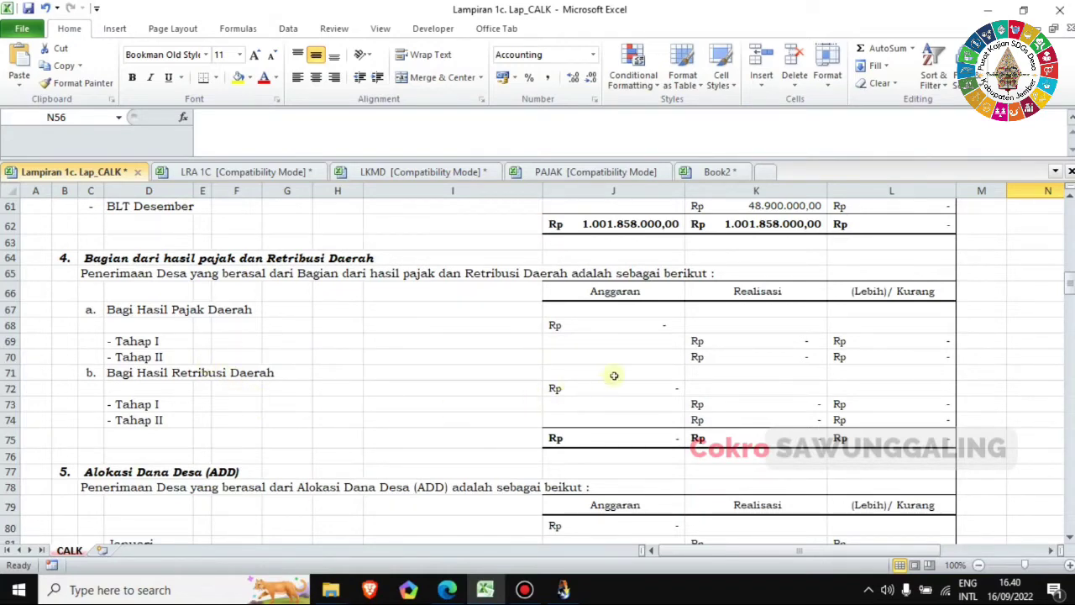
pyautogui.moveTo(624, 308); pyautogui.dragTo(615, 430)
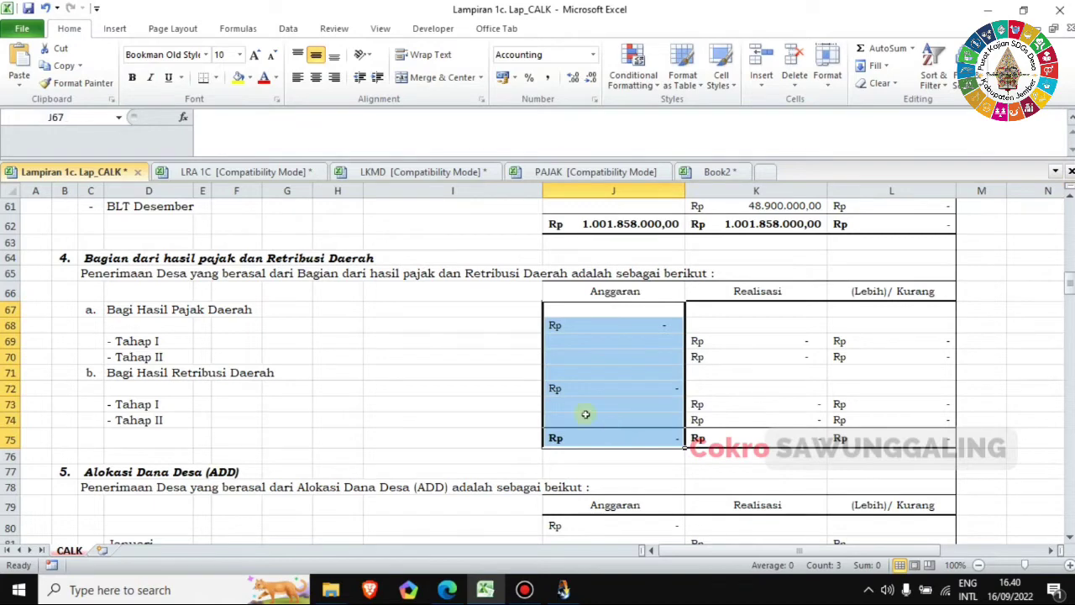
pyautogui.click(447, 392)
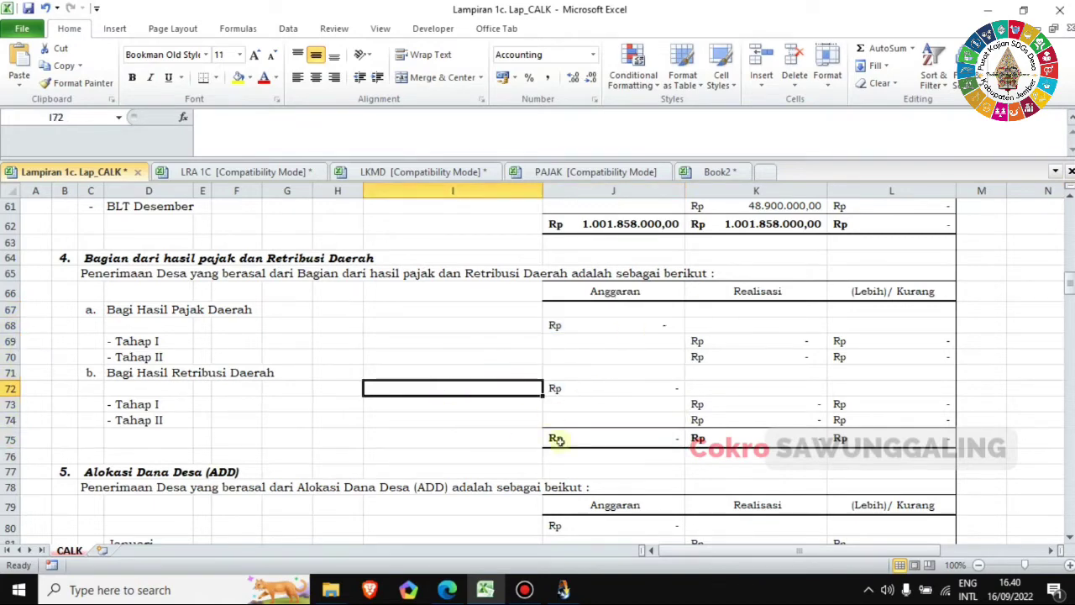
# - Switch to SisKeuDes and open the village Pendapatan records within the Penganggaran budget data entry (Isian Data Anggaran)
pyautogui.moveTo(567, 594)
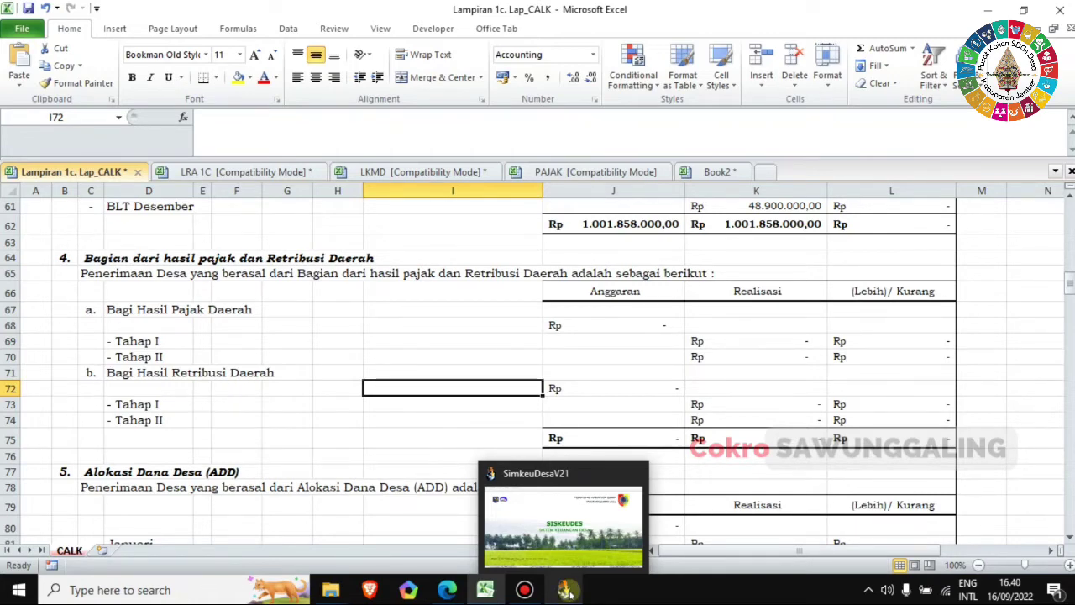
pyautogui.click(565, 589)
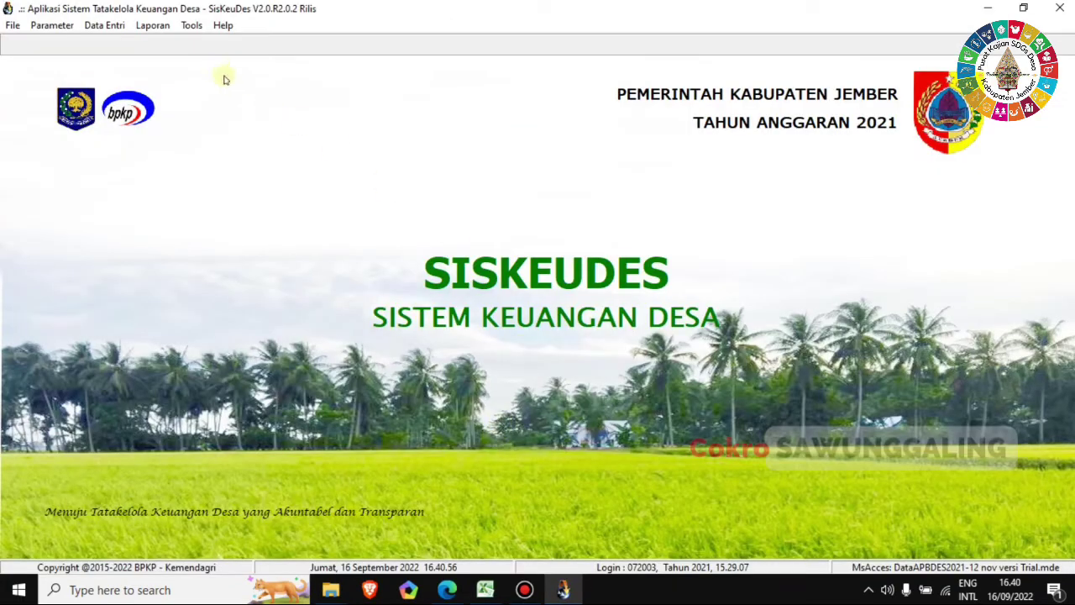
pyautogui.click(104, 25)
pyautogui.moveTo(188, 93)
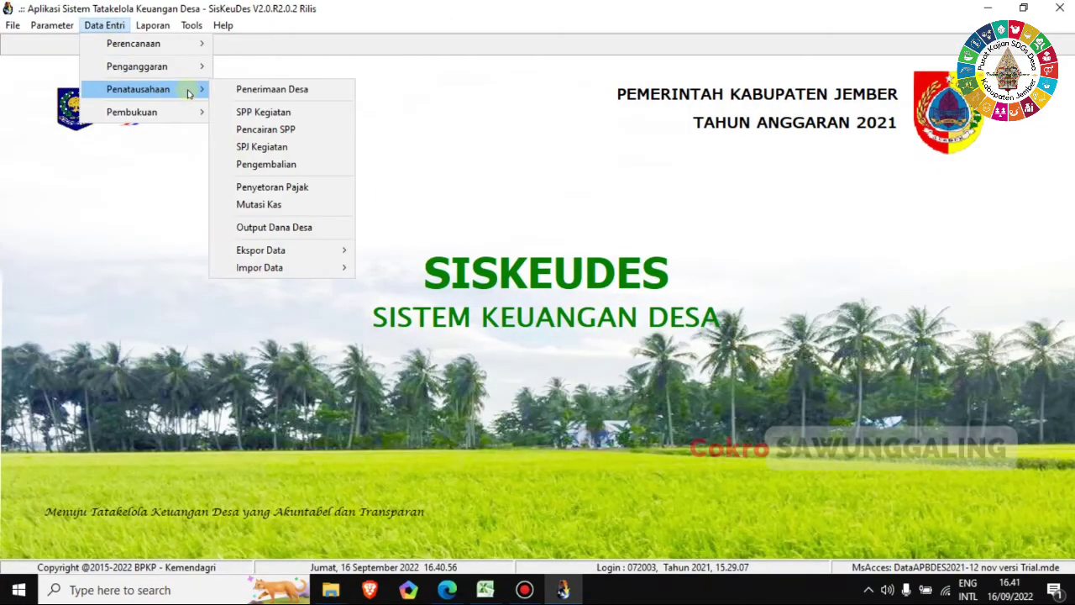
pyautogui.moveTo(184, 67)
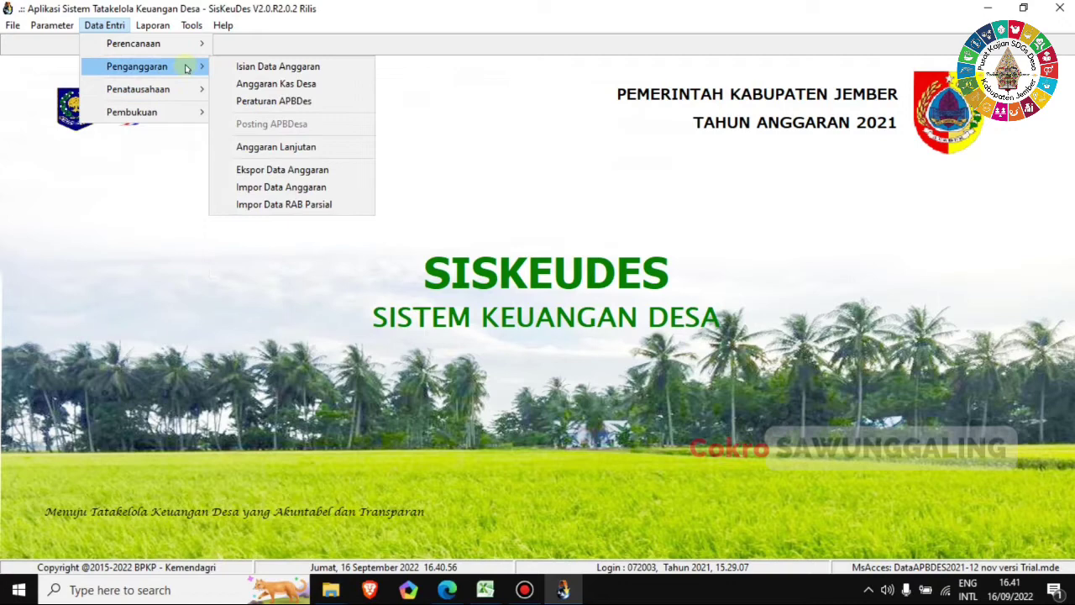
pyautogui.click(257, 72)
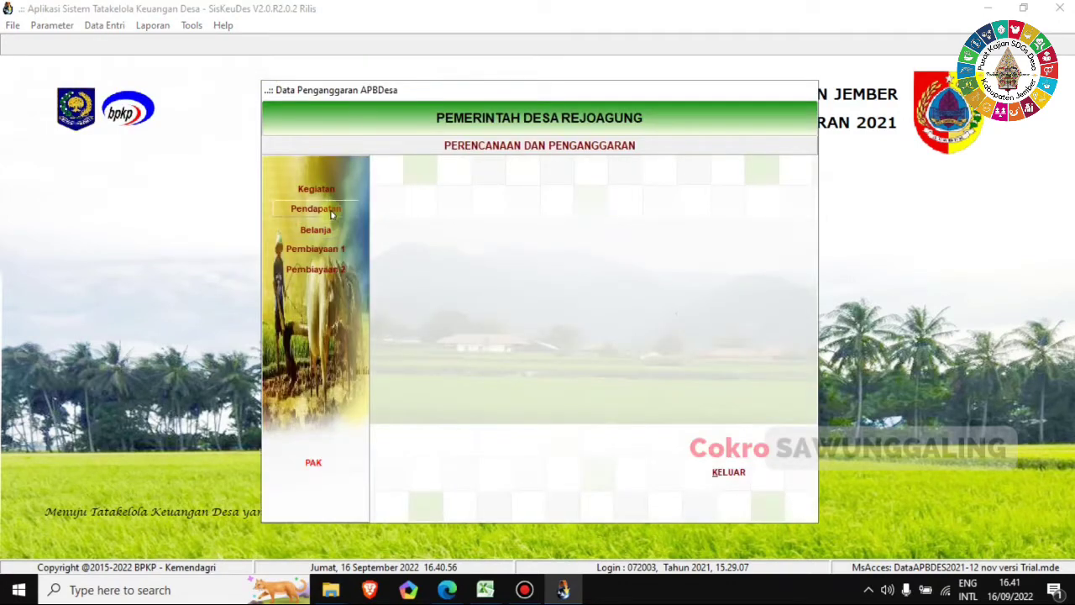
pyautogui.click(331, 214)
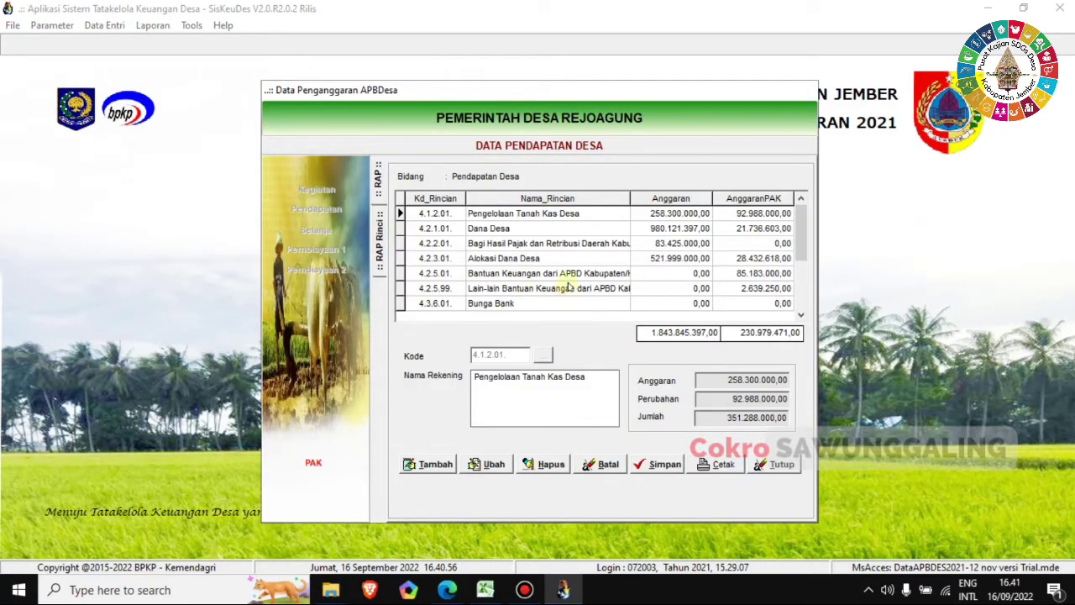
# - Copy the Harga Satuan of Bagi Hasil Pajak, 71.778.000, from the Bagi Hasil Pajak dan Retribusi details into Excel cell J68 under Anggaran
pyautogui.doubleClick(603, 243)
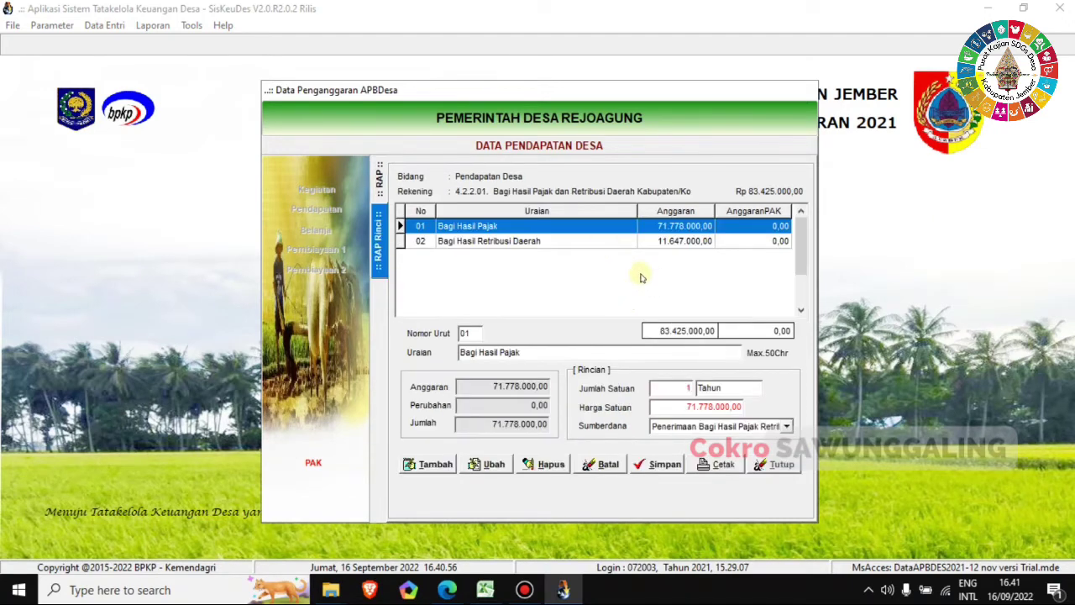
pyautogui.click(524, 241)
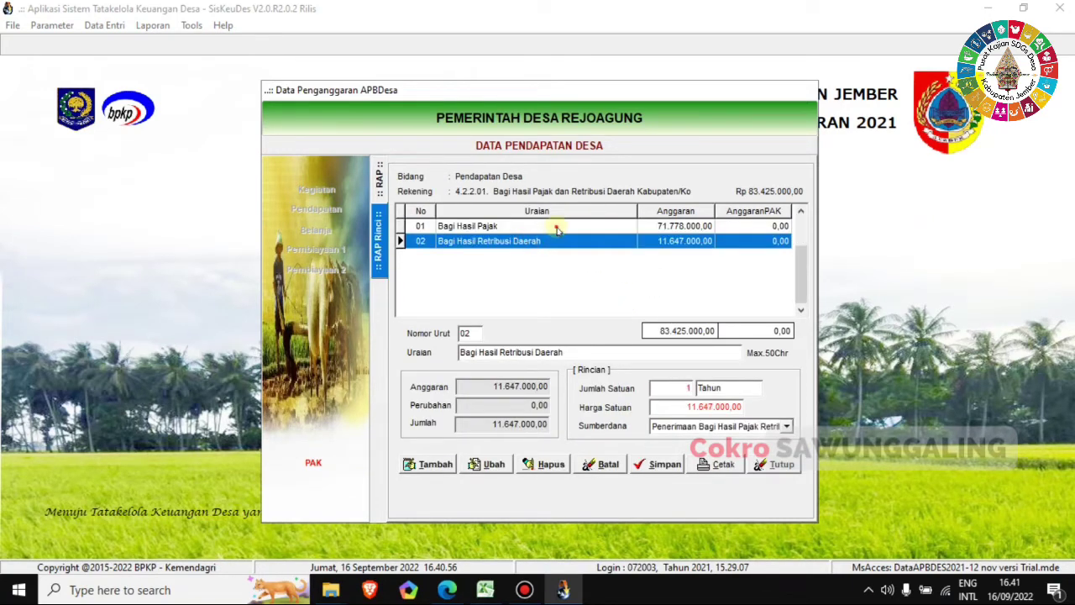
pyautogui.click(556, 226)
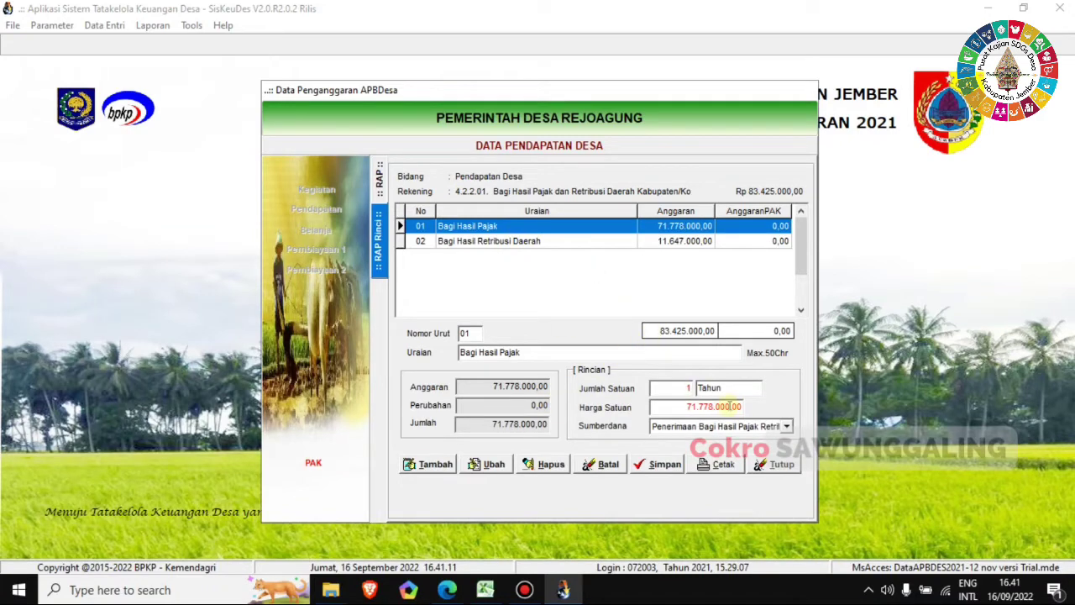
pyautogui.click(727, 406)
pyautogui.hotkey('ctrl', 'c')
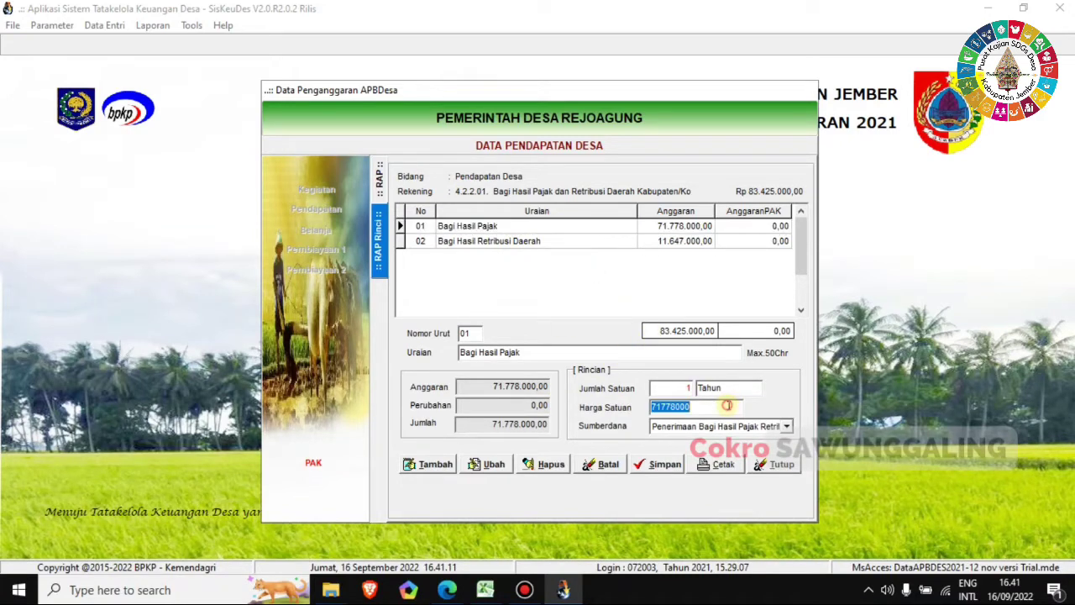
pyautogui.click(485, 589)
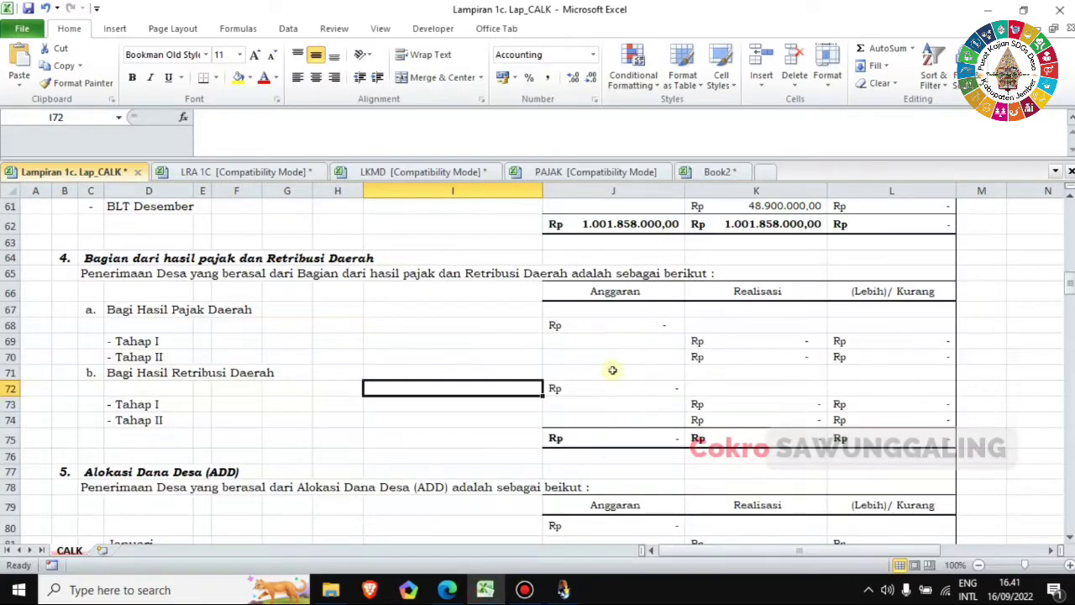
pyautogui.rightClick(619, 325)
pyautogui.click(655, 111)
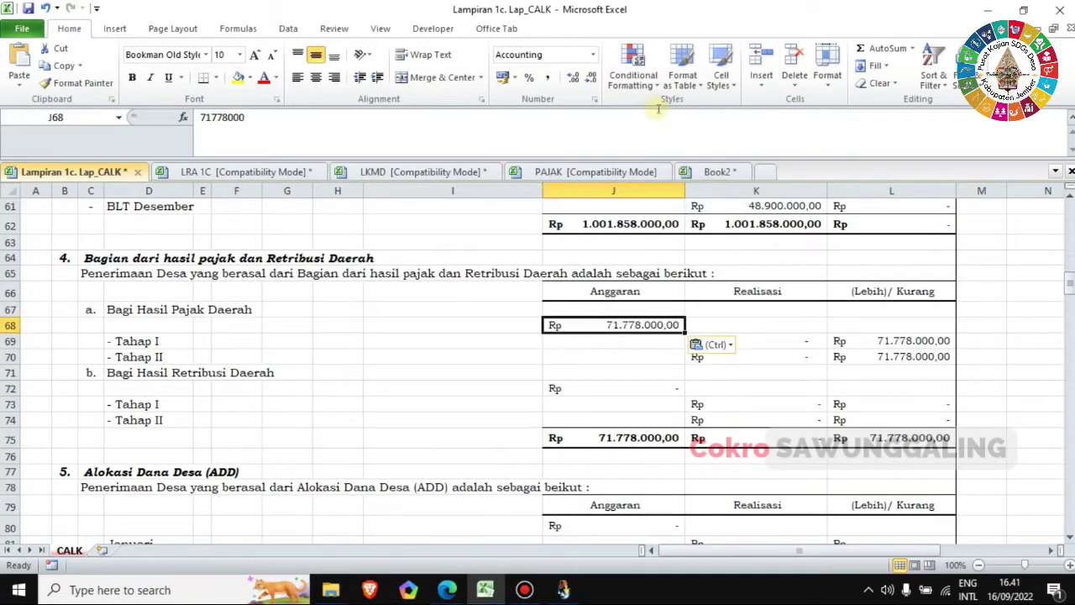
# - Copy the Harga Satuan of Bagi Hasil Retribusi Daerah, 11.647.000, from SisKeuDes into Excel cell J72 under Anggaran
pyautogui.click(562, 589)
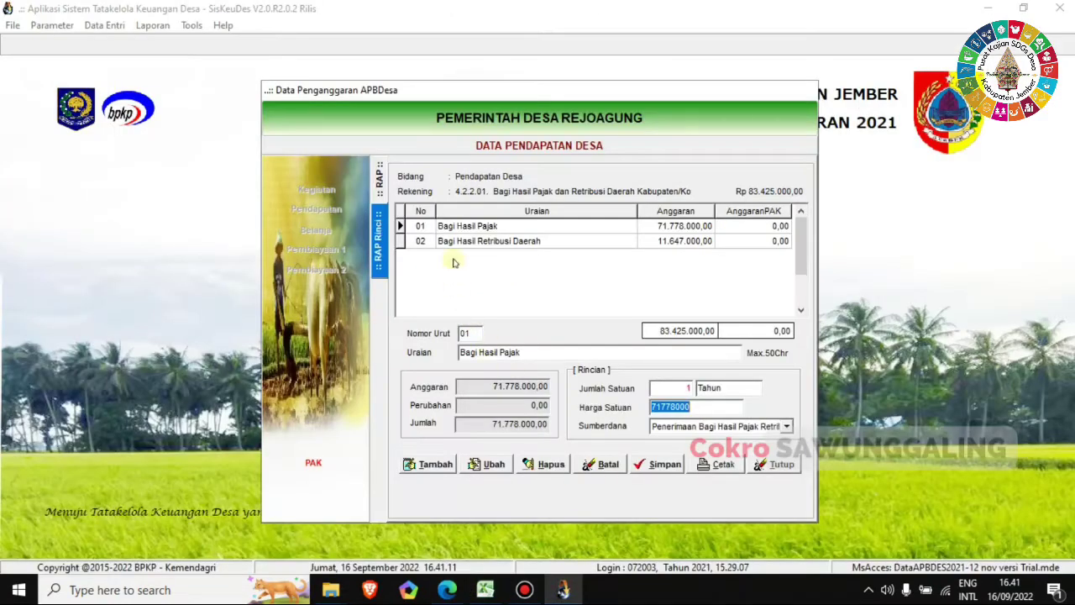
pyautogui.click(547, 243)
pyautogui.click(721, 406)
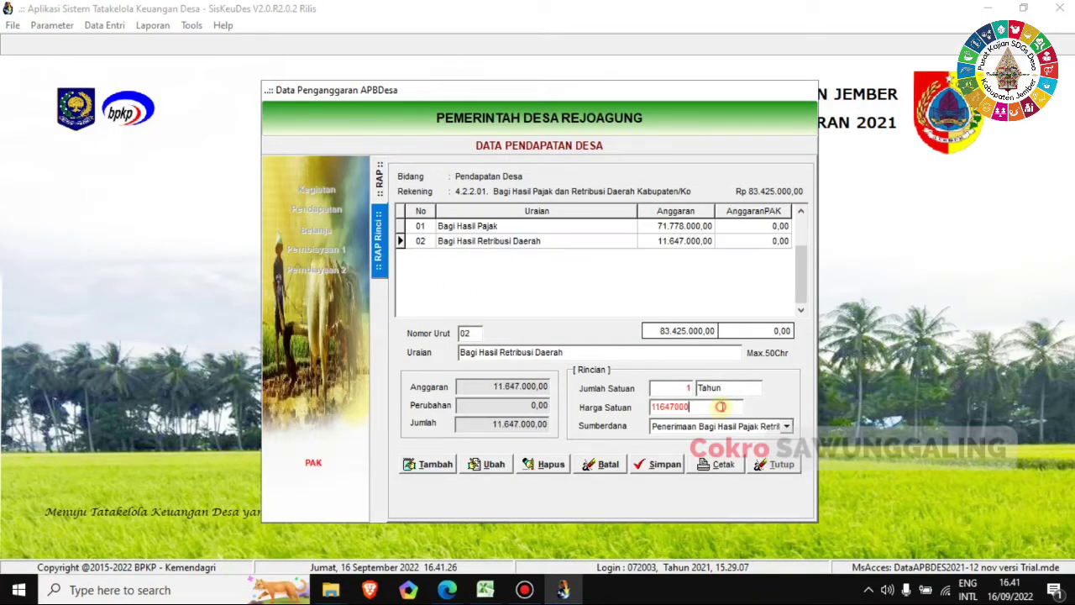
pyautogui.click(485, 590)
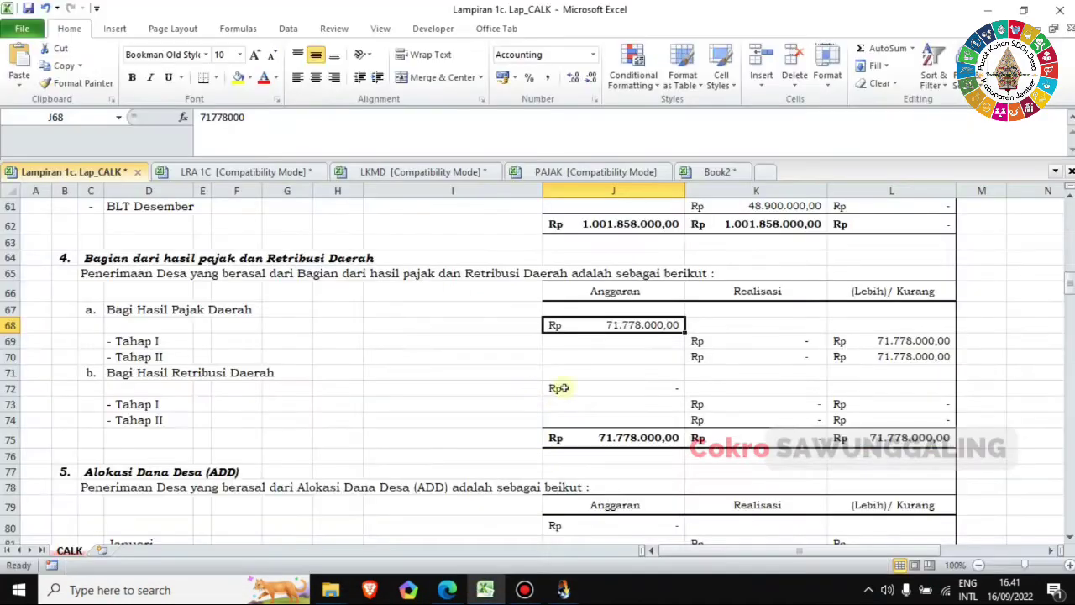
pyautogui.rightClick(608, 388)
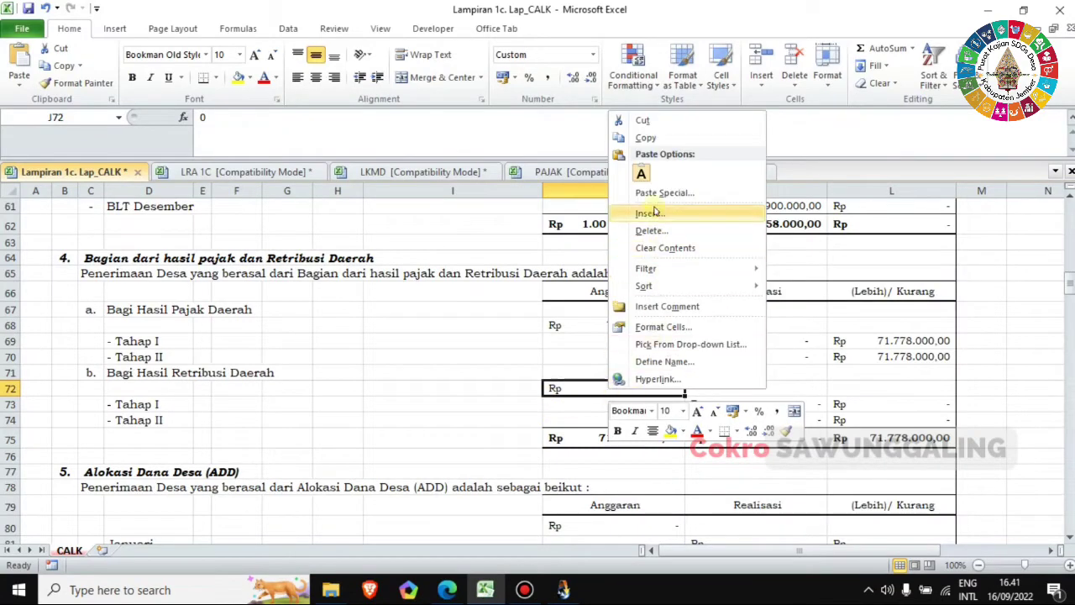
pyautogui.click(642, 174)
pyautogui.click(480, 387)
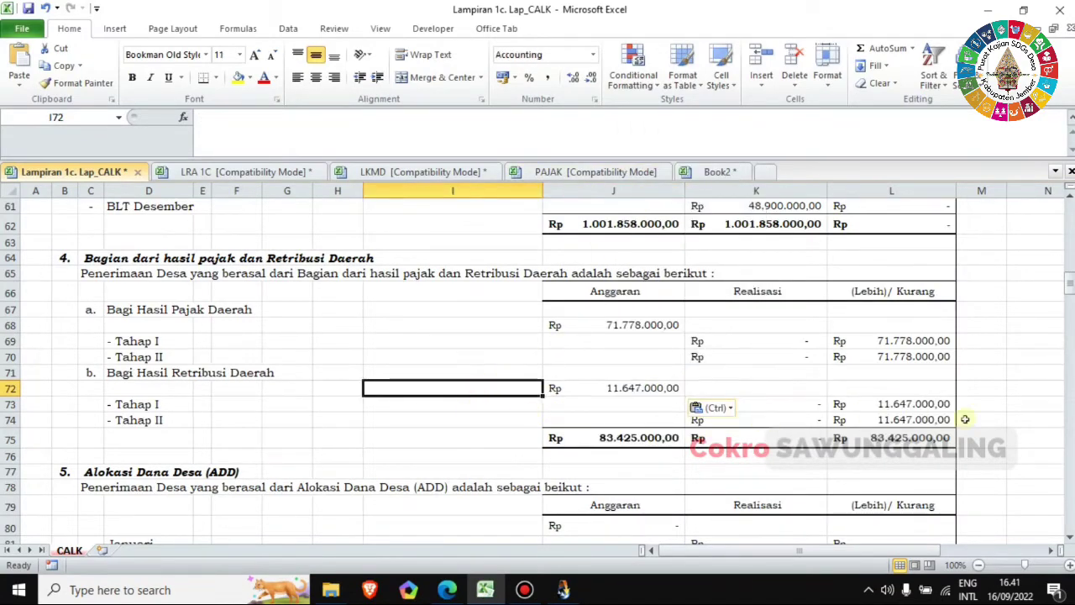
pyautogui.click(1015, 418)
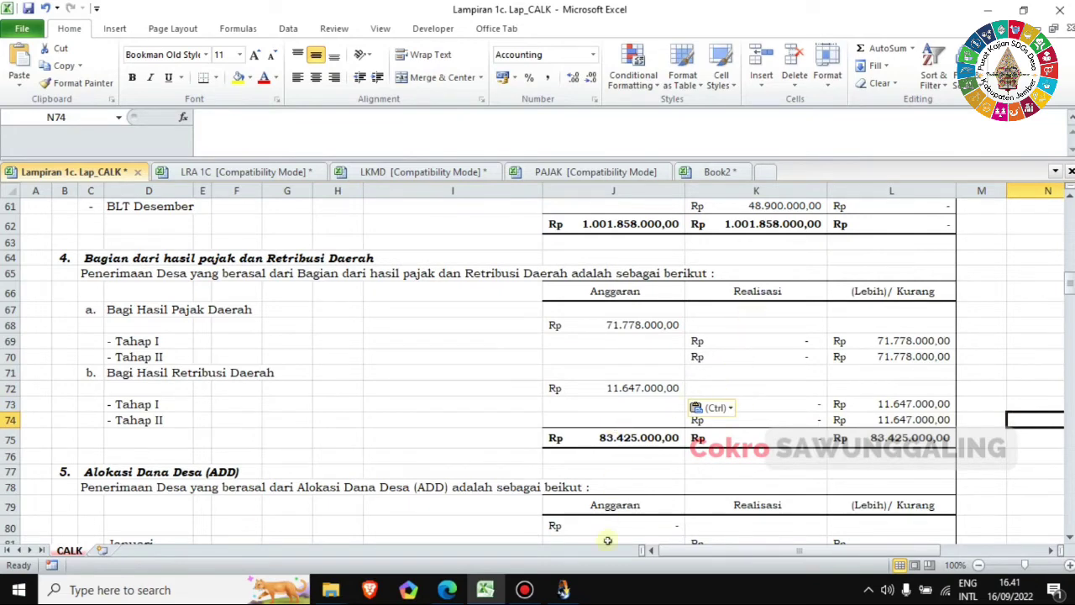
# - Return to SisKeuDes, close the APBDesa budgeting form and open the Penerimaan Bank records under Penatausahaan
pyautogui.click(562, 589)
pyautogui.click(778, 467)
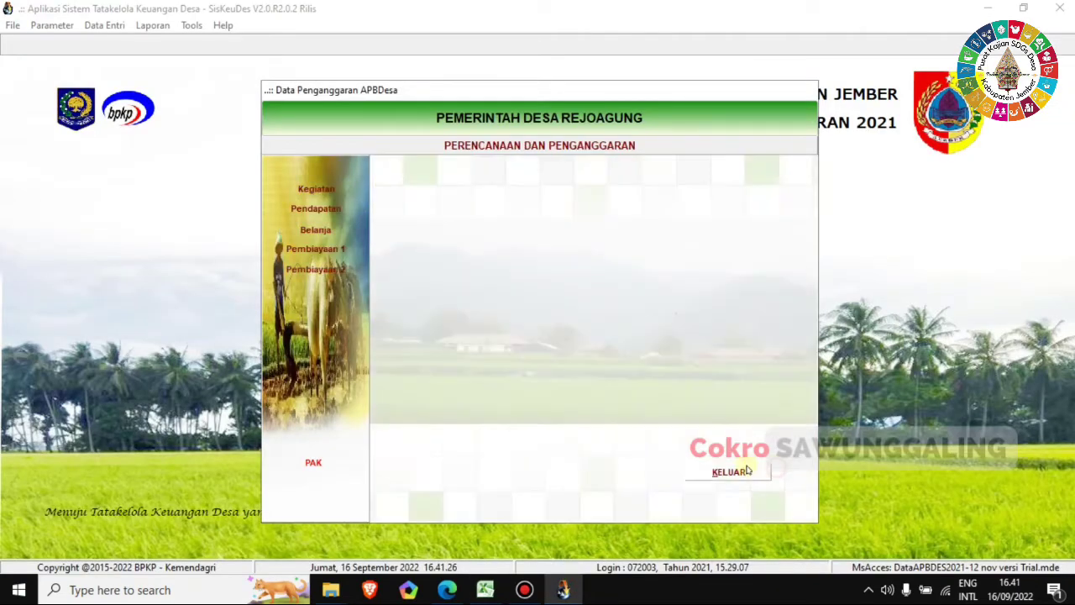
pyautogui.click(728, 470)
pyautogui.click(104, 25)
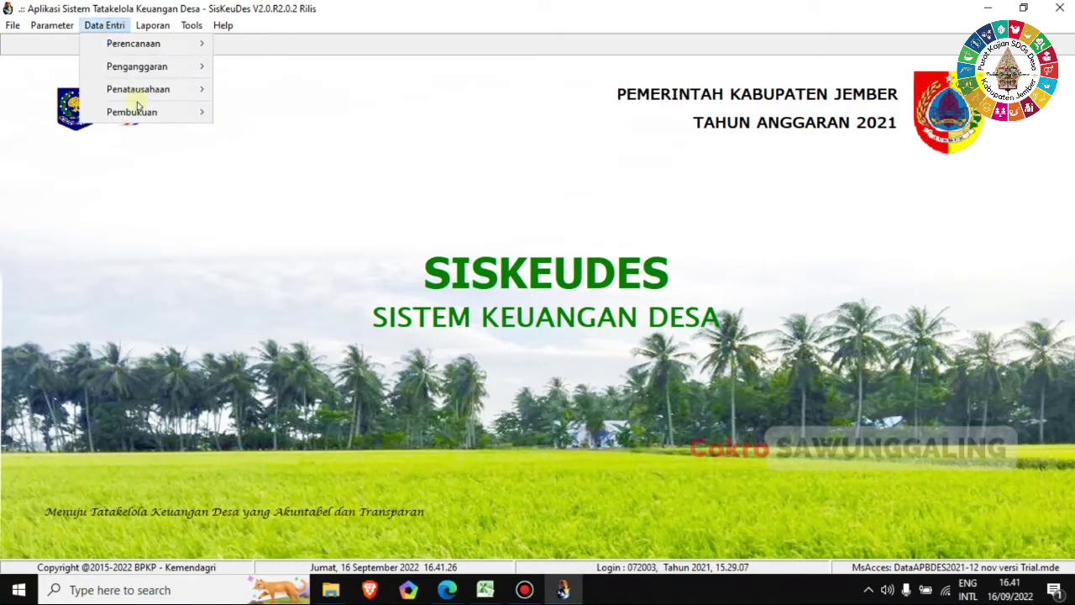
pyautogui.moveTo(197, 89)
pyautogui.click(259, 94)
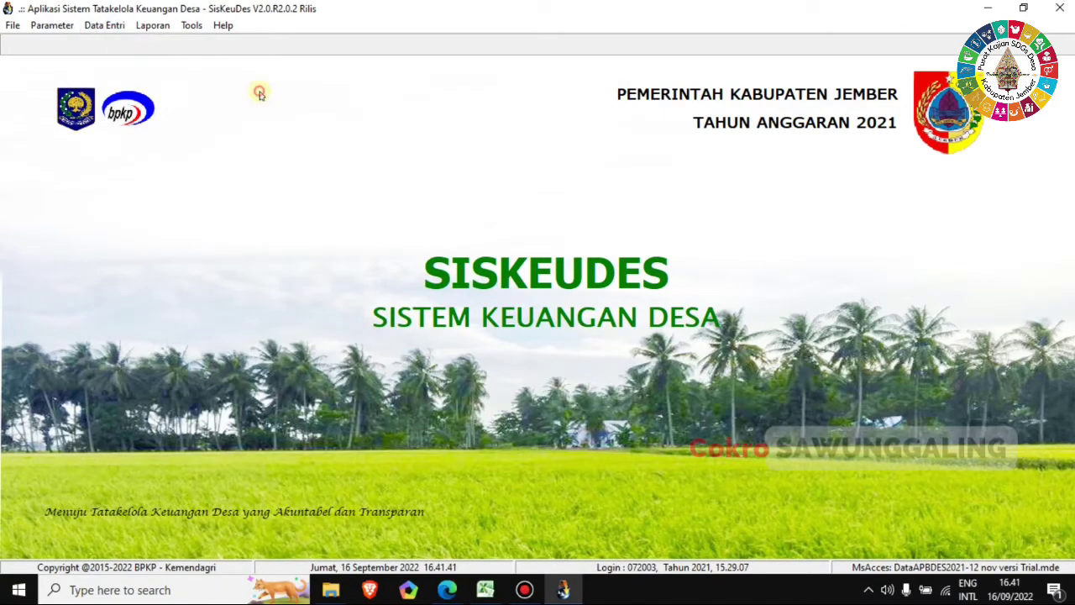
pyautogui.click(336, 217)
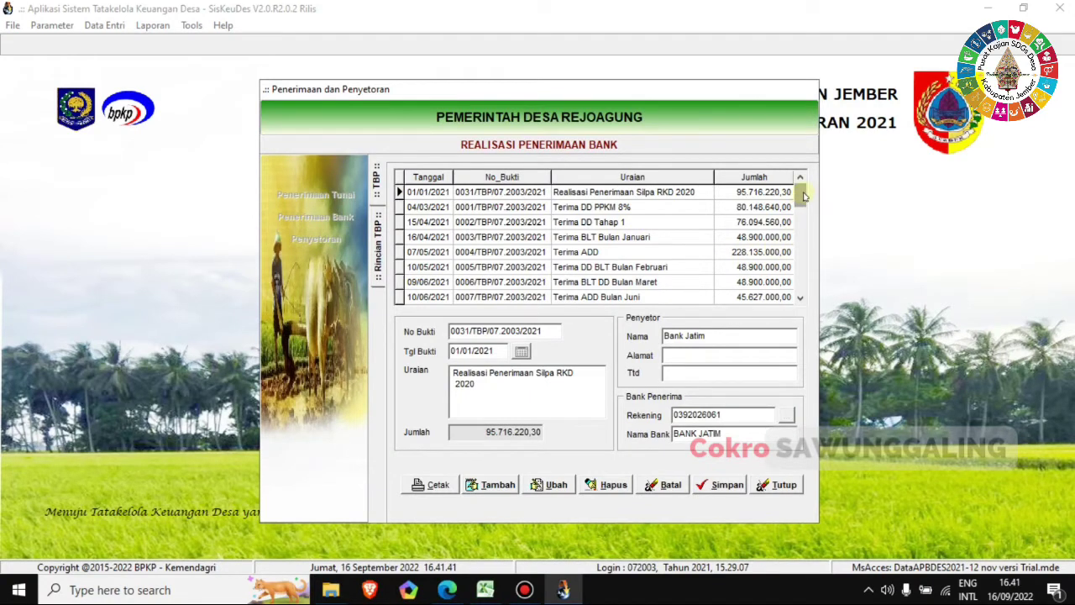
# - Look through the bank receipts for the Terima BGHP Tahap 1 and Terima BGHR Tahap 1 entries
pyautogui.click(669, 207)
pyautogui.click(669, 223)
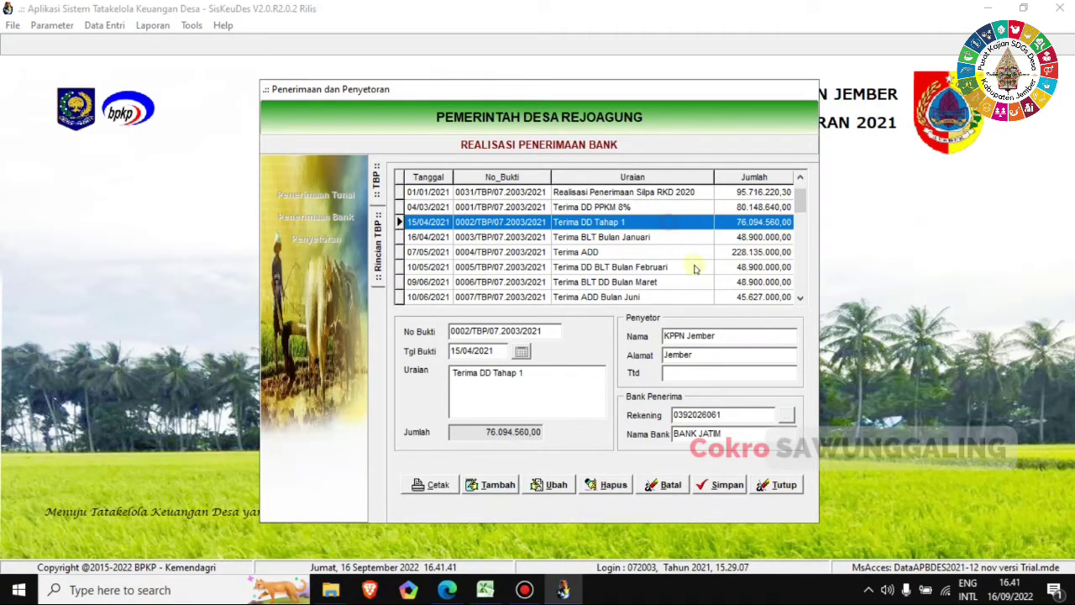
pyautogui.click(801, 299)
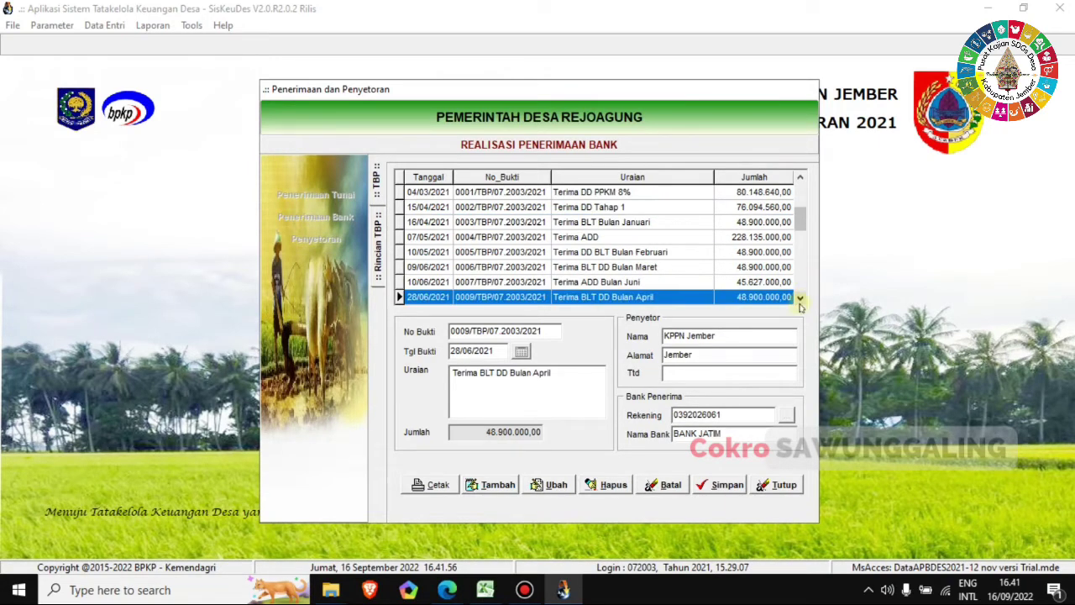
pyautogui.click(802, 299)
pyautogui.click(801, 299)
pyautogui.click(801, 299)
pyautogui.click(801, 299)
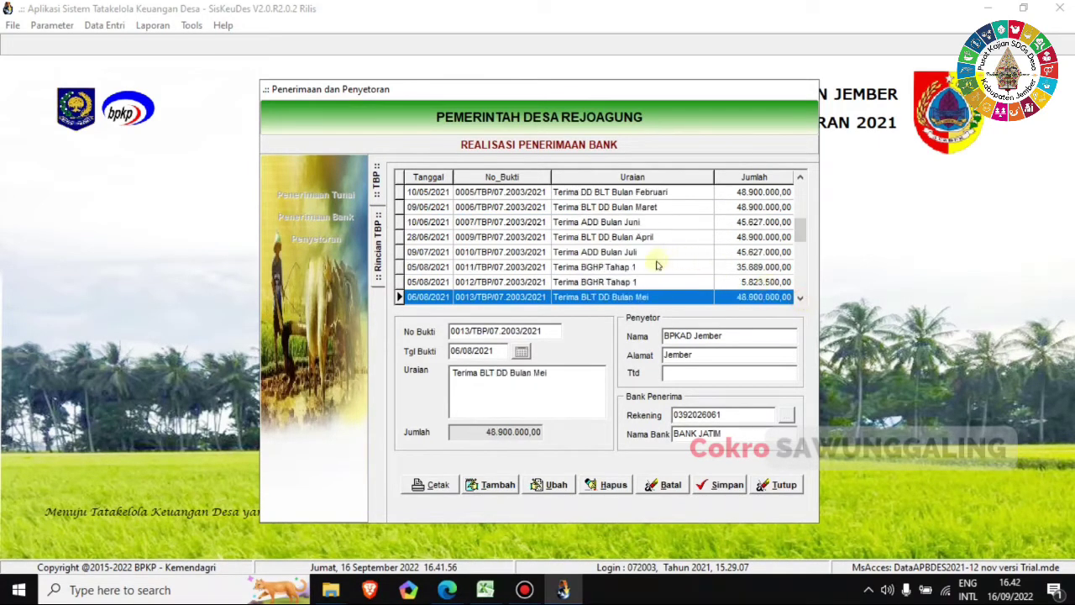
pyautogui.click(614, 269)
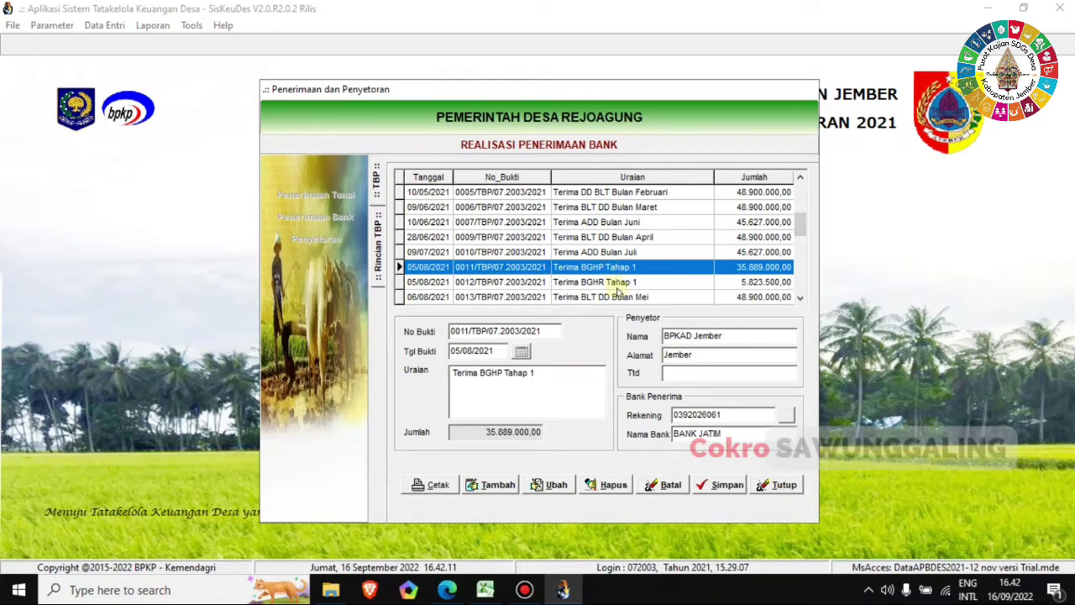
pyautogui.click(622, 283)
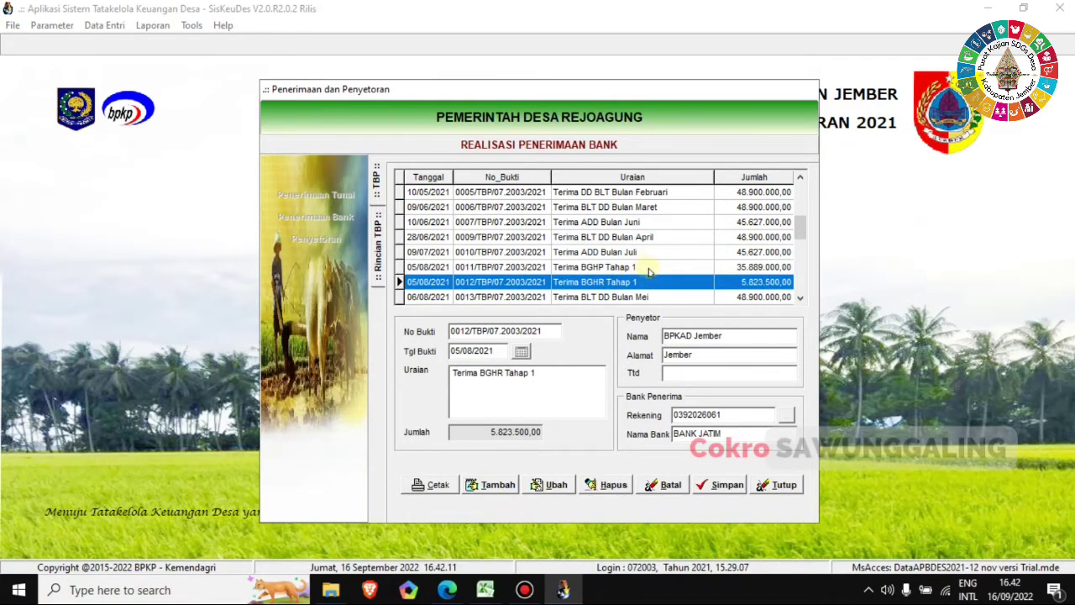
# - Copy the Terima BGHP Tahap 1 amount, 35.889.000, into Excel cell K69 as the Tahap I Realisasi of Bagi Hasil Pajak Daerah
pyautogui.click(648, 267)
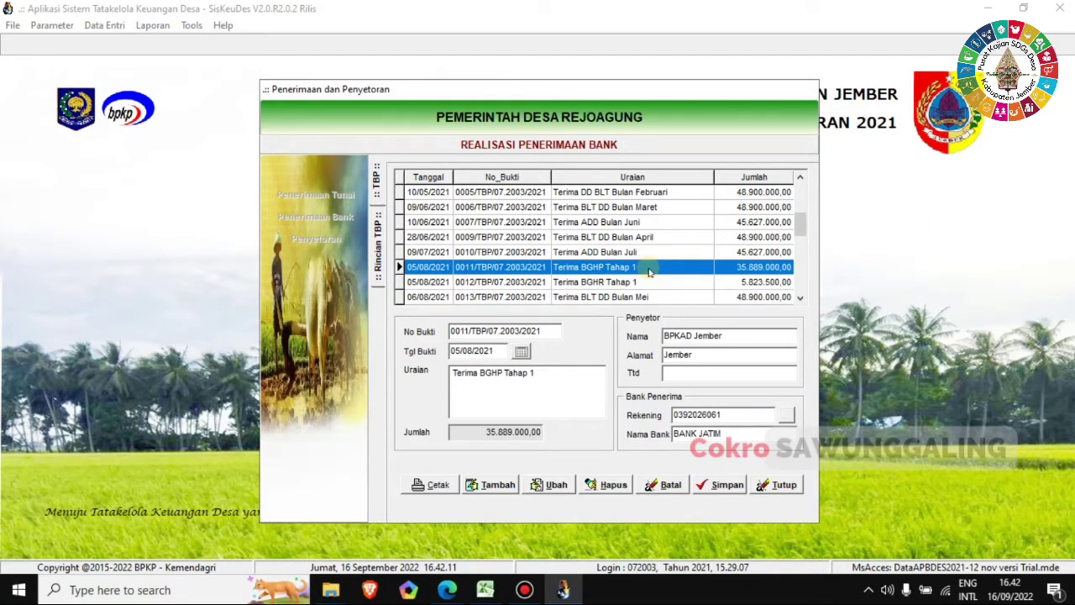
pyautogui.click(514, 430)
pyautogui.hotkey('ctrl', 'c')
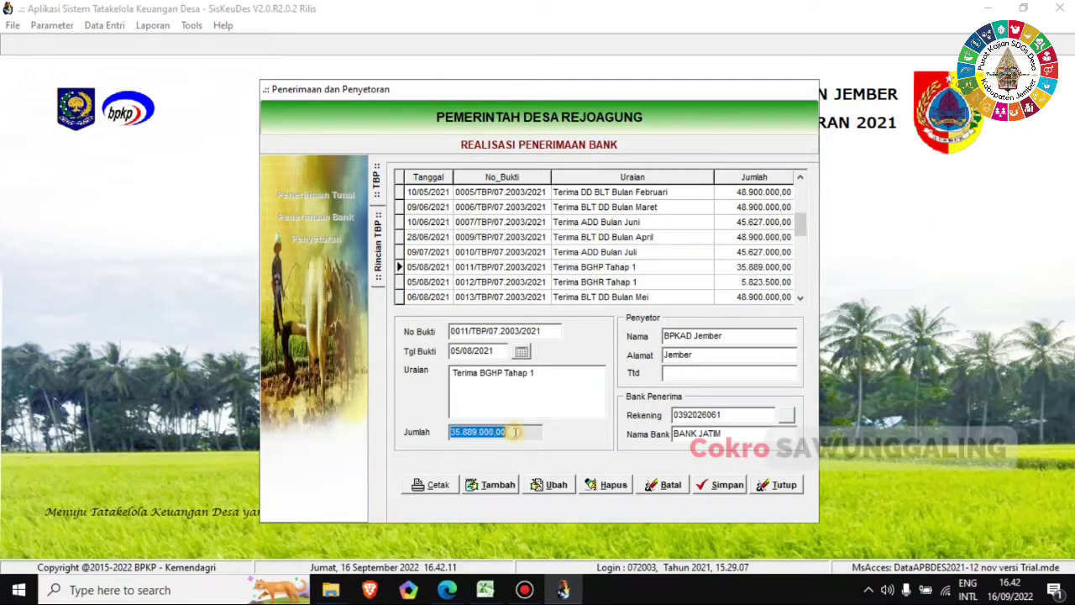
pyautogui.click(485, 590)
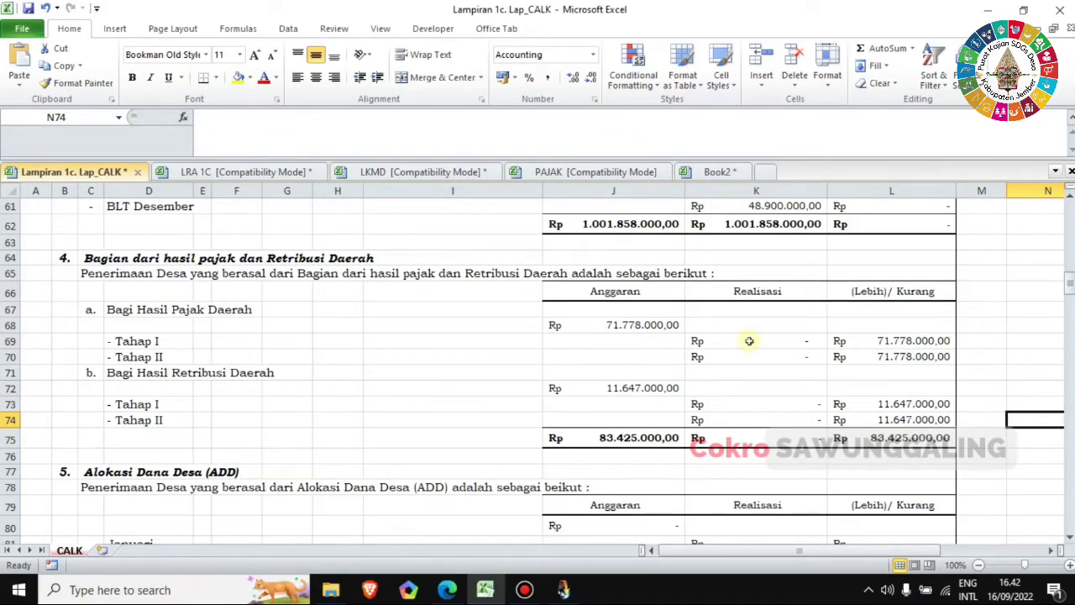
pyautogui.click(749, 341)
pyautogui.rightClick(749, 341)
pyautogui.click(784, 128)
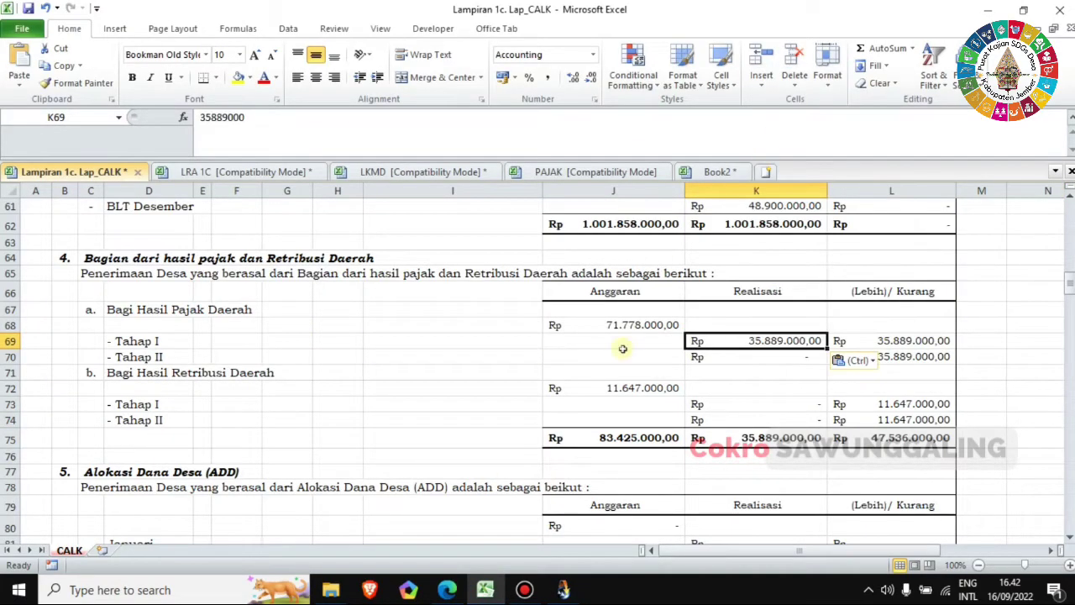
# - Copy the Terima BGHR Tahap 1 amount, 5.823.500, from SisKeuDes into Excel cell K73 as the Tahap I Realisasi of Bagi Hasil Retribusi Daerah
pyautogui.click(562, 589)
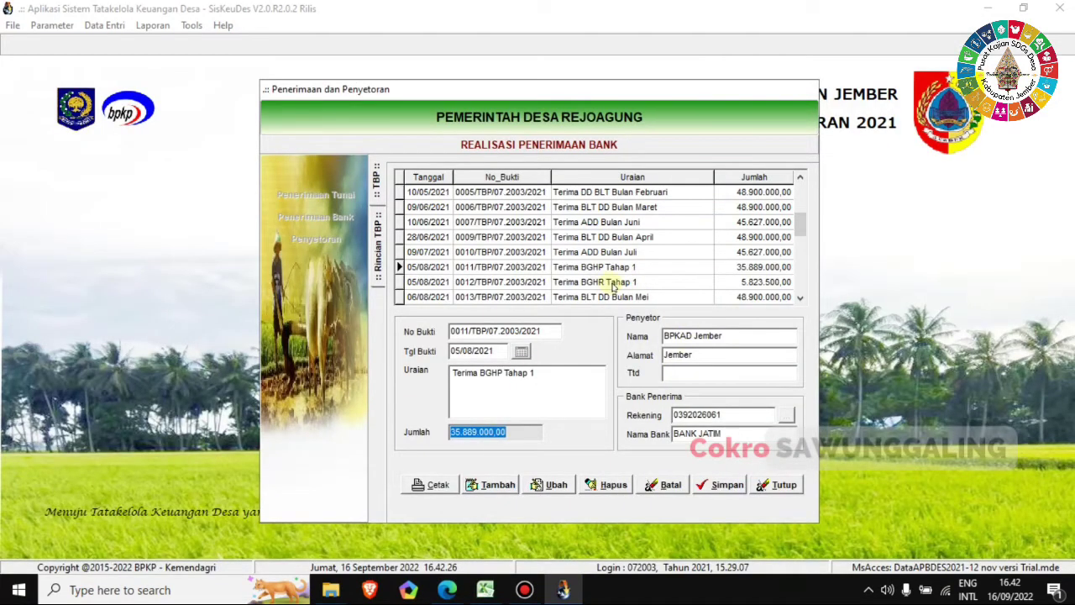
pyautogui.click(613, 282)
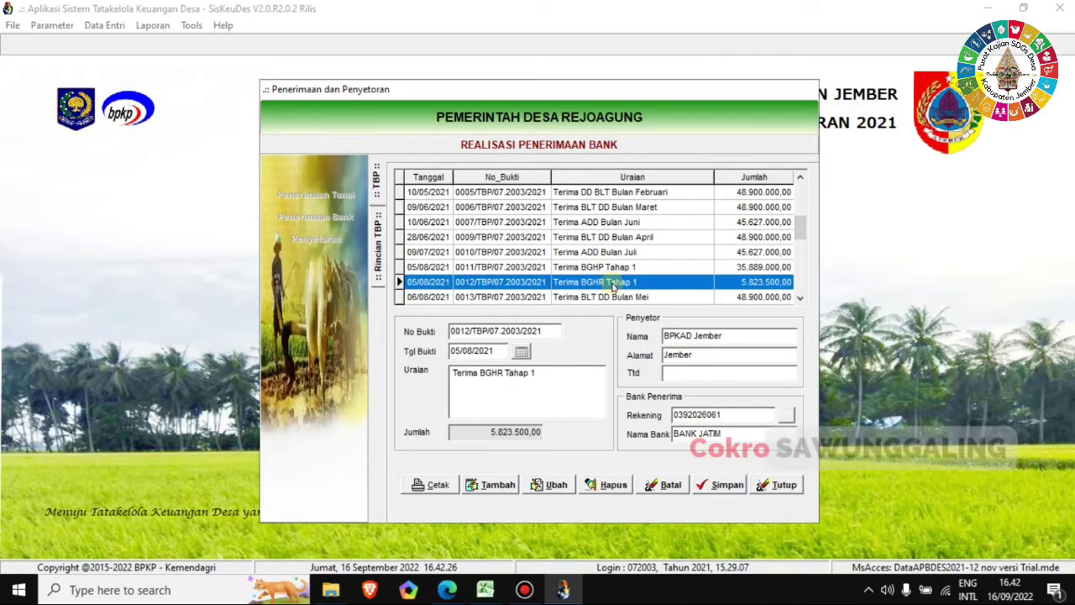
pyautogui.click(509, 432)
pyautogui.click(485, 590)
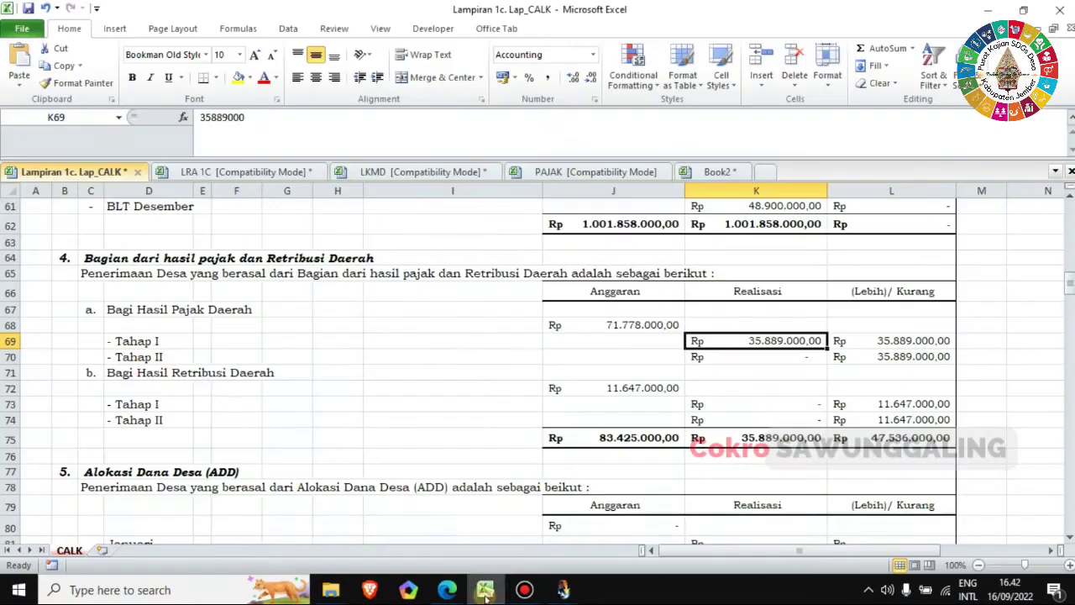
pyautogui.click(771, 403)
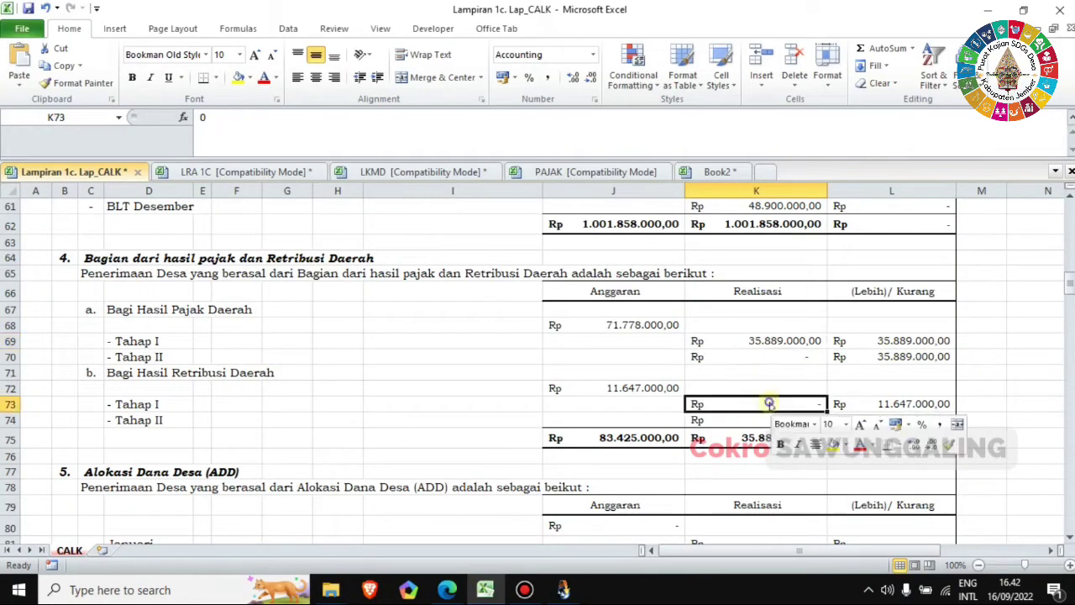
pyautogui.rightClick(771, 403)
pyautogui.click(804, 188)
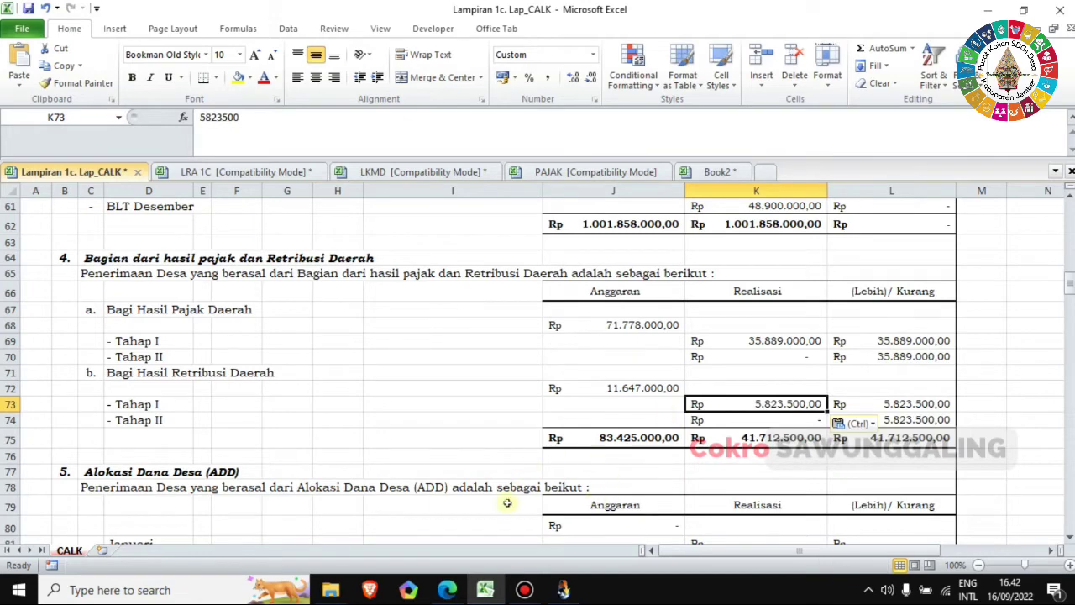
# - Return to the SisKeuDes bank receipts, find the Tahap II tax and levy share entries, and select Terima BGHR Tahap II
pyautogui.click(563, 590)
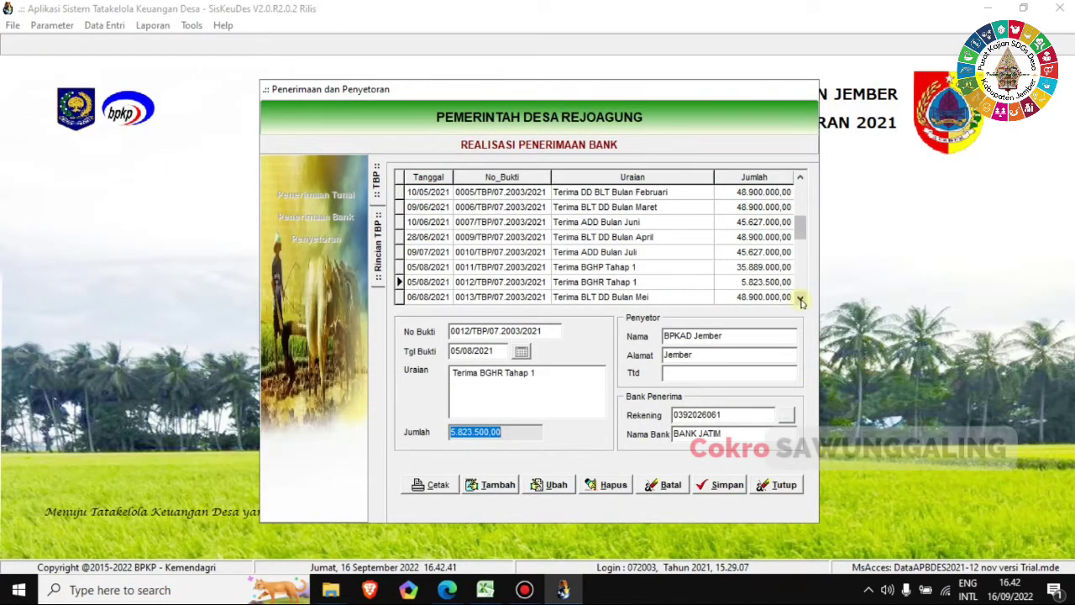
pyautogui.click(802, 300)
pyautogui.click(802, 301)
pyautogui.click(802, 300)
pyautogui.click(802, 301)
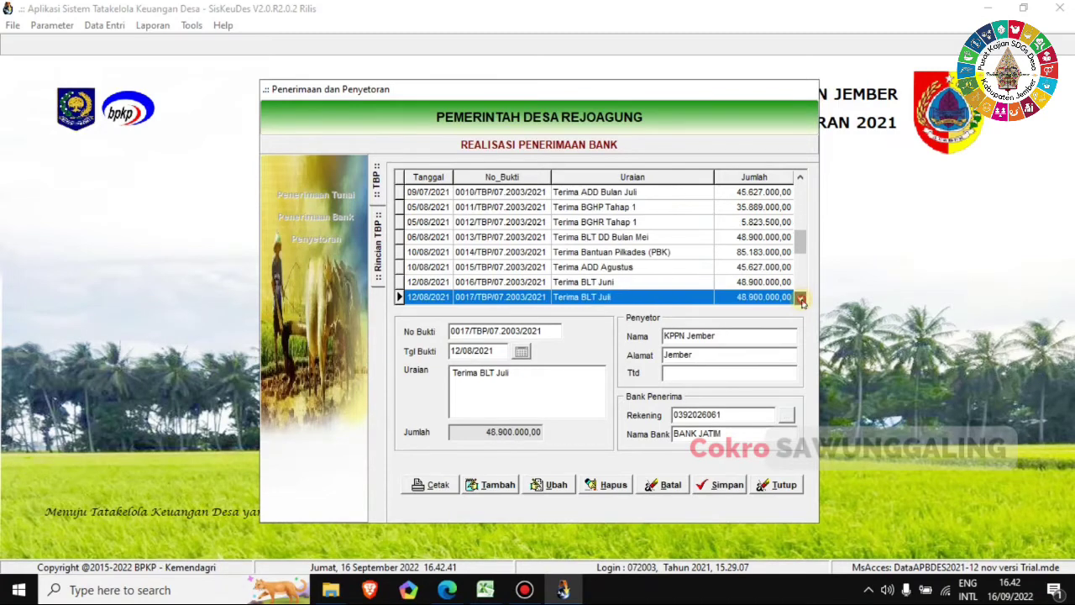
pyautogui.click(802, 300)
pyautogui.click(802, 301)
pyautogui.click(802, 301)
pyautogui.click(802, 301)
pyautogui.click(802, 301)
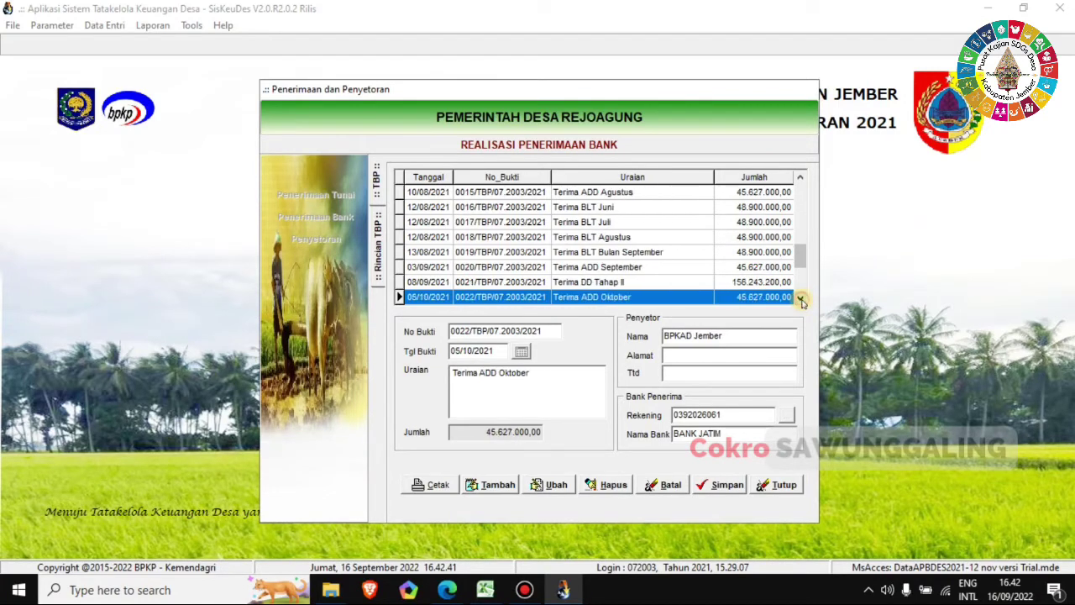
pyautogui.click(803, 301)
pyautogui.click(803, 301)
pyautogui.click(802, 301)
pyautogui.click(802, 301)
pyautogui.click(802, 301)
pyautogui.click(802, 301)
pyautogui.click(803, 301)
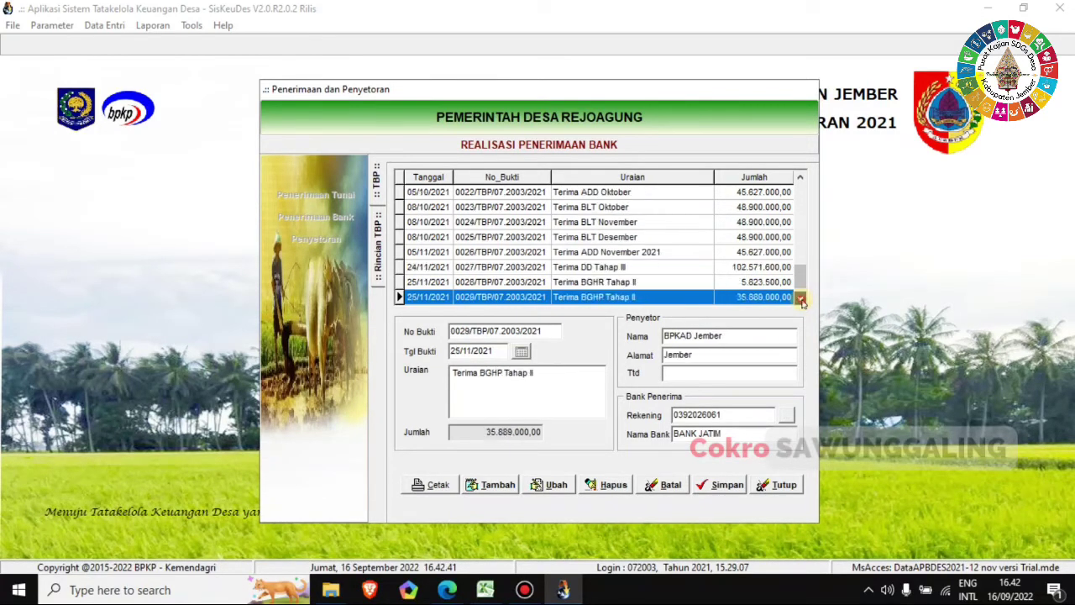
pyautogui.click(652, 284)
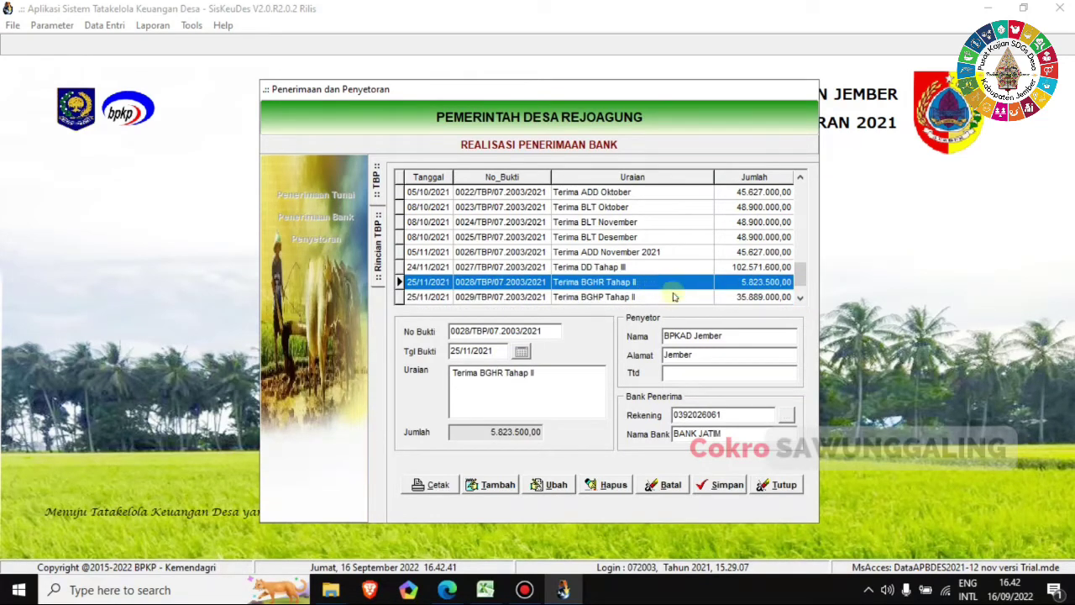
# - Copy the Terima BGHR Tahap II amount, 5.823.500, into Excel cell K74 as the Tahap II Realisasi of Bagi Hasil Retribusi Daerah
pyautogui.click(508, 432)
pyautogui.hotkey('ctrl', 'c')
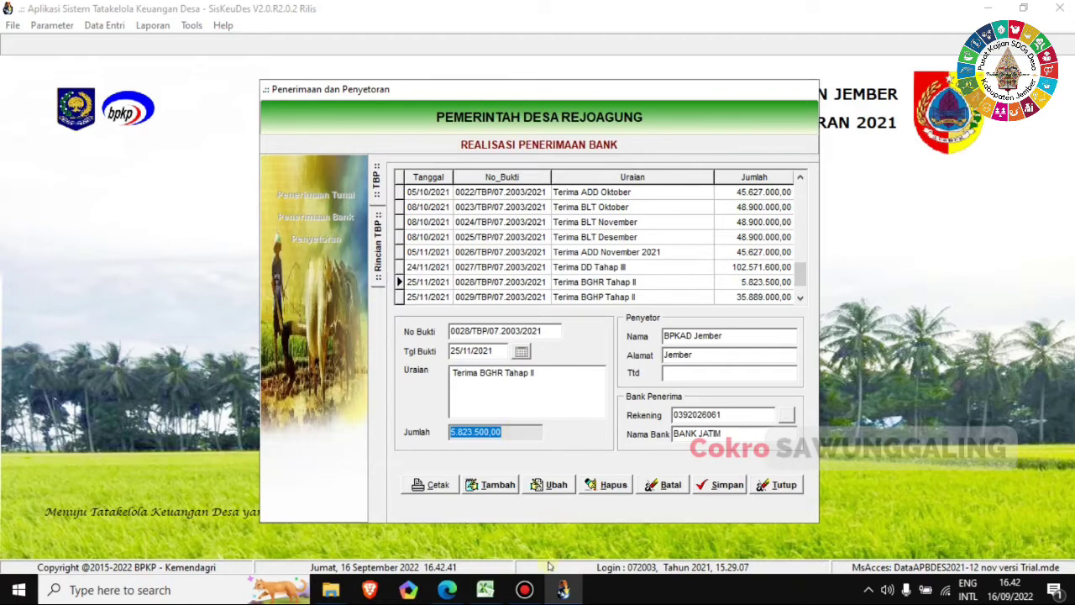
pyautogui.click(486, 589)
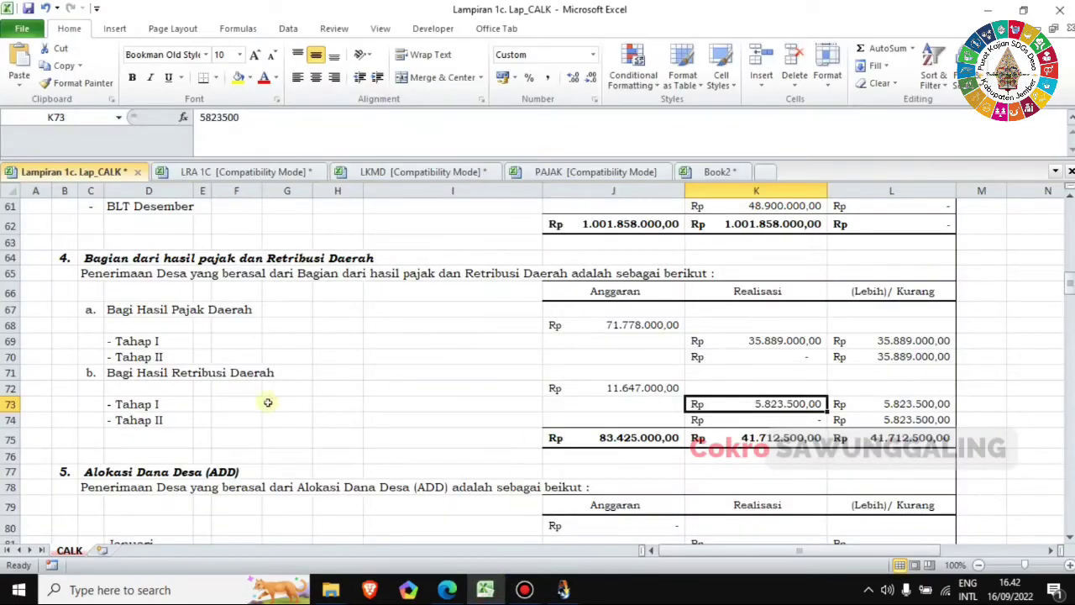
pyautogui.rightClick(769, 422)
pyautogui.click(811, 204)
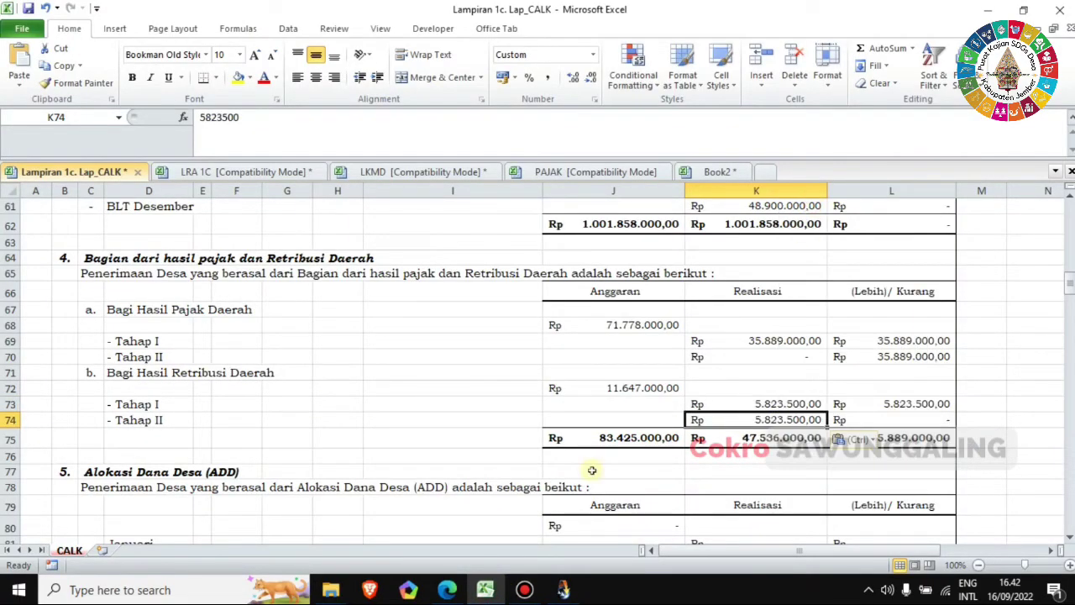
# - Copy the Terima BGHP Tahap II amount, 35.889.000, from SisKeuDes into Excel cell K70 as the Tahap II Realisasi of Bagi Hasil Pajak Daerah
pyautogui.click(563, 590)
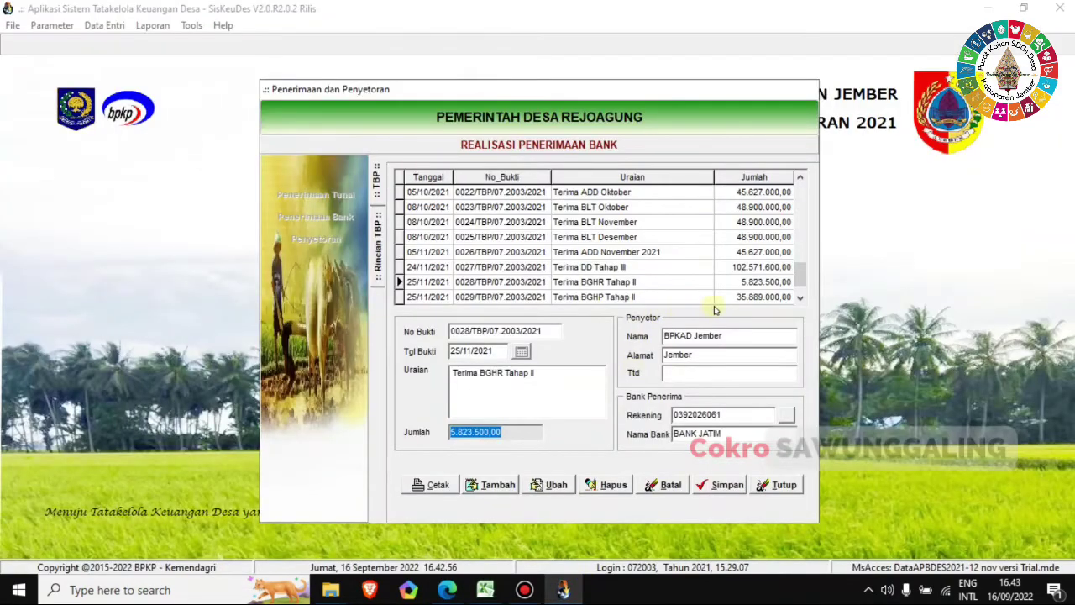
pyautogui.click(720, 297)
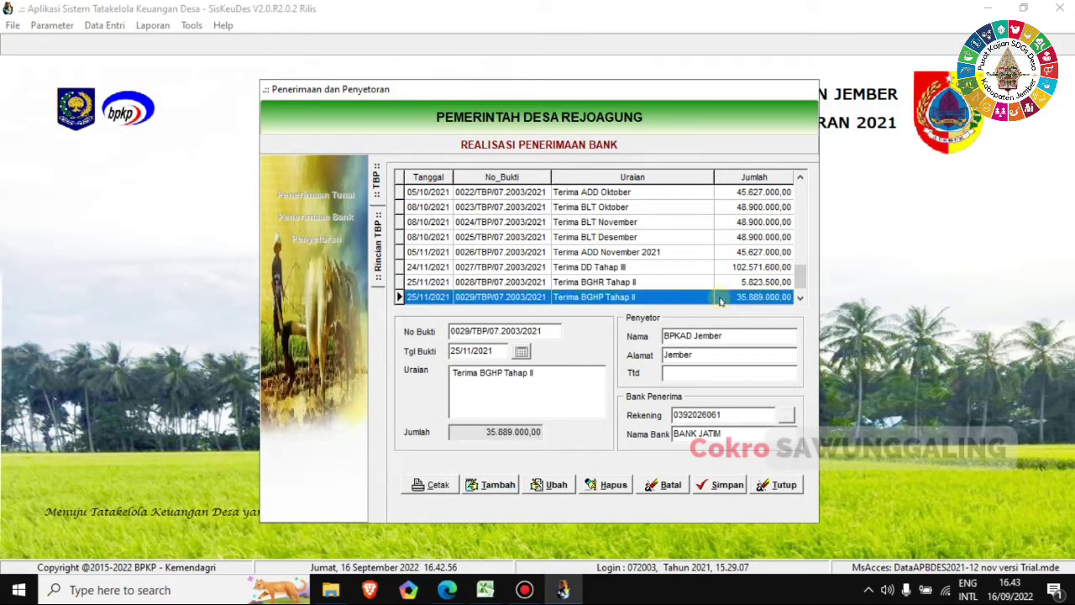
pyautogui.doubleClick(519, 432)
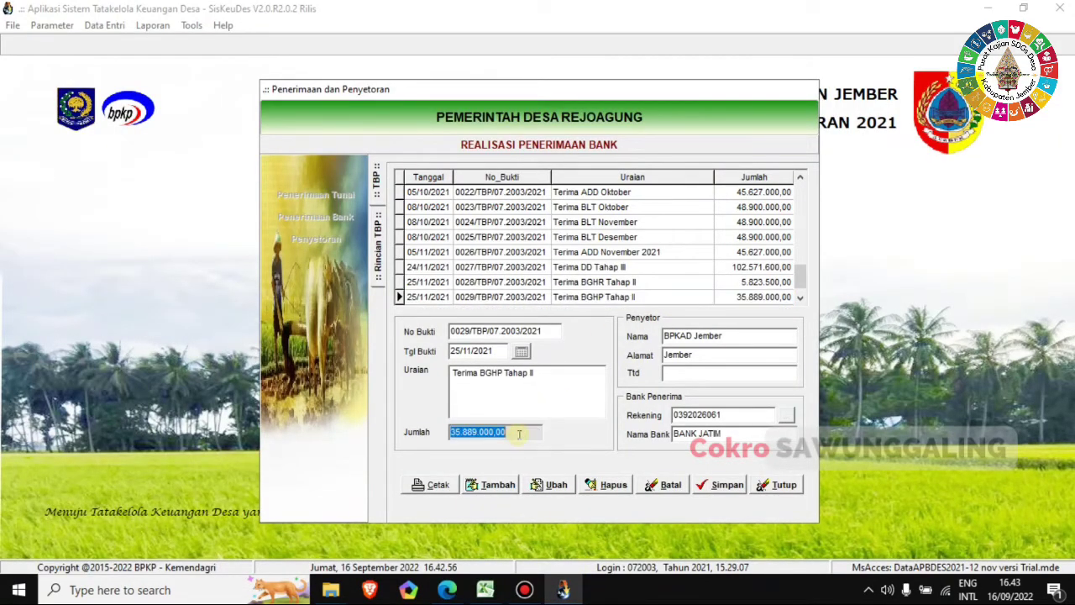
pyautogui.click(484, 591)
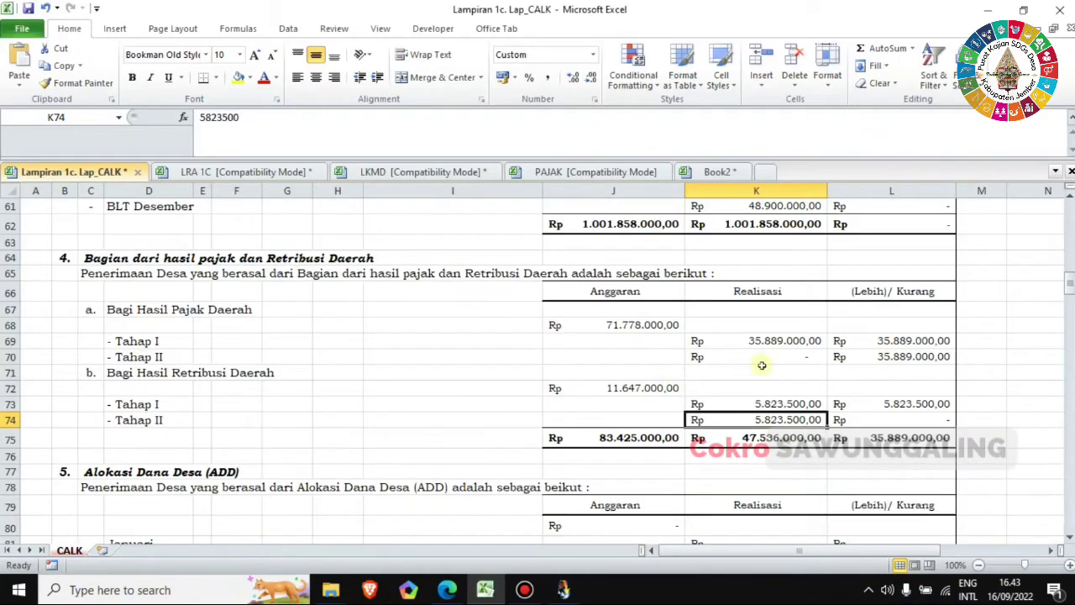
pyautogui.rightClick(771, 357)
pyautogui.click(939, 142)
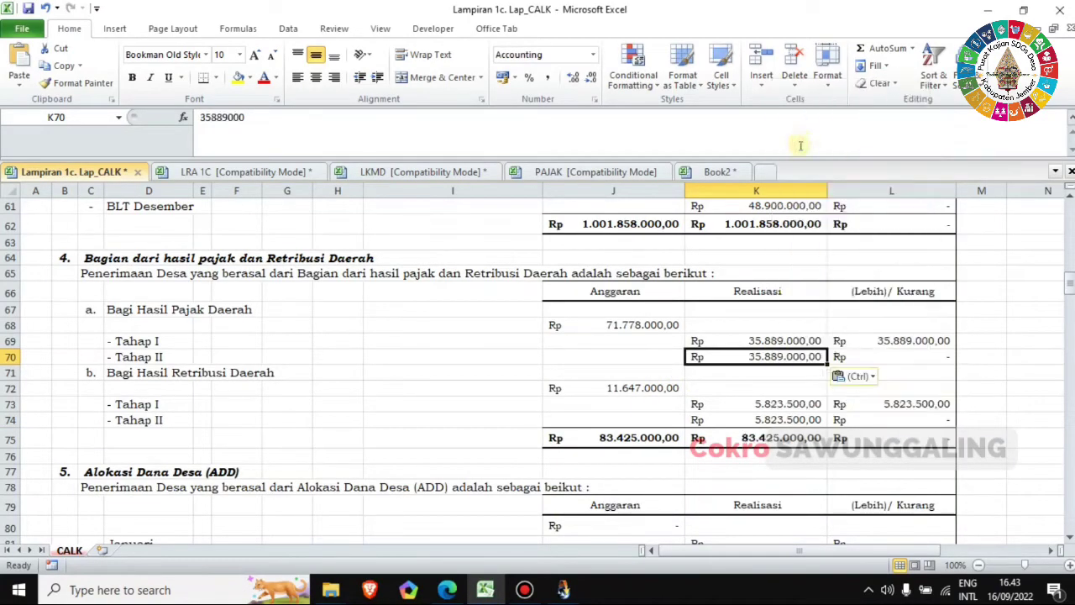
pyautogui.click(1027, 382)
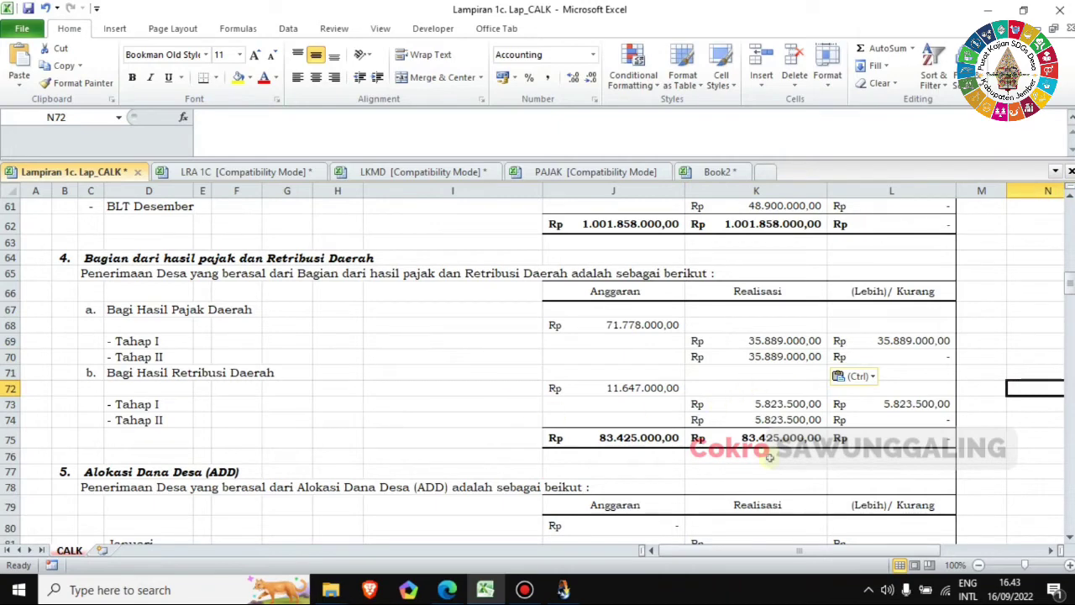
# - Compare the section 4 Anggaran and Realisasi totals in row 75 with the Bagi Hasil Pajak dan Retribusi row of the LRA 1C workbook
pyautogui.click(264, 173)
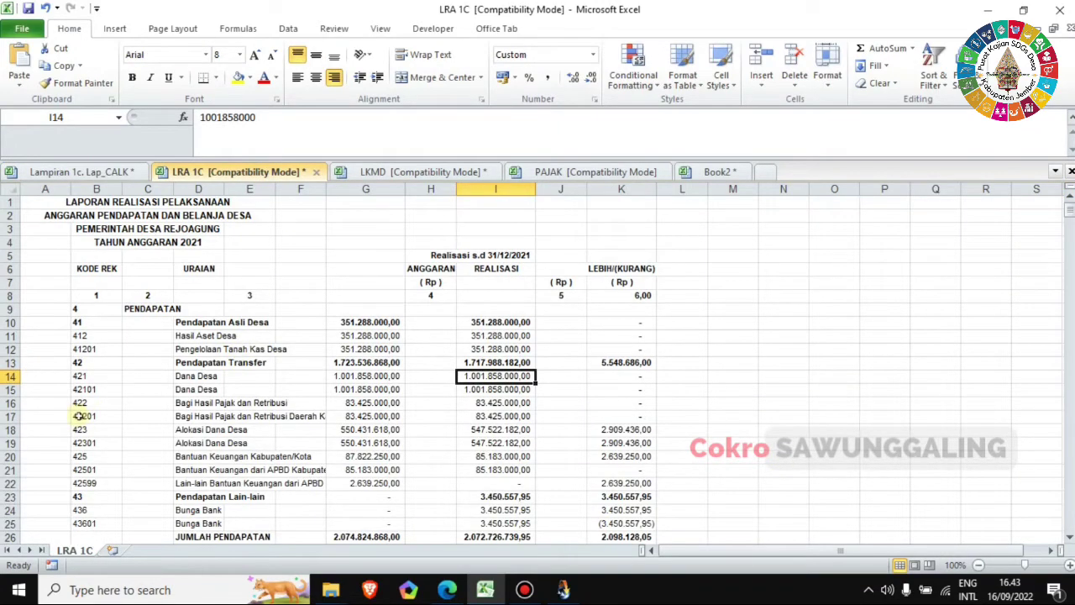
pyautogui.click(12, 404)
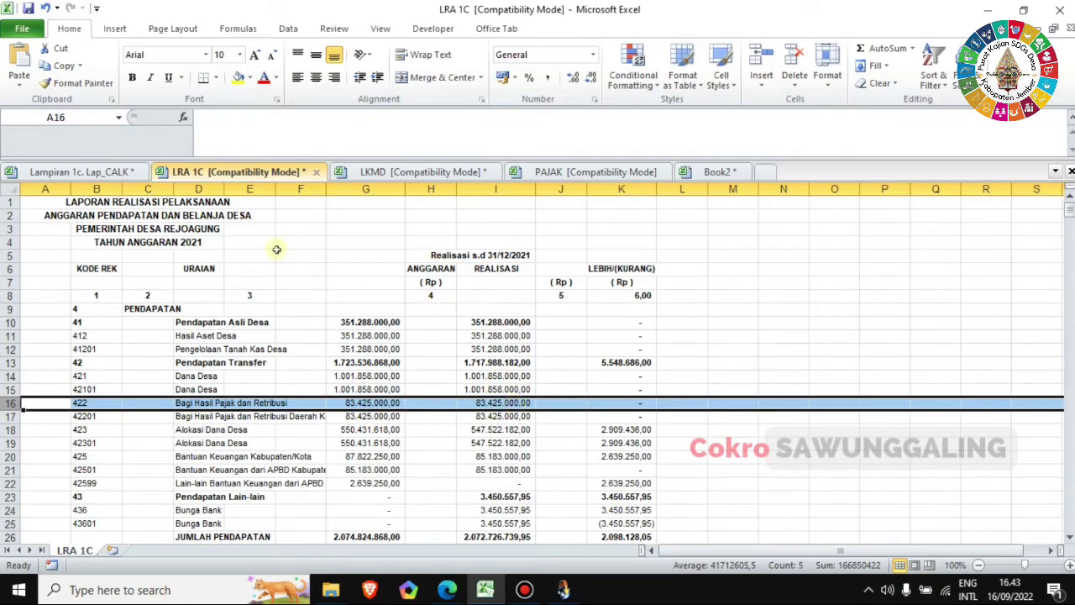
pyautogui.click(80, 172)
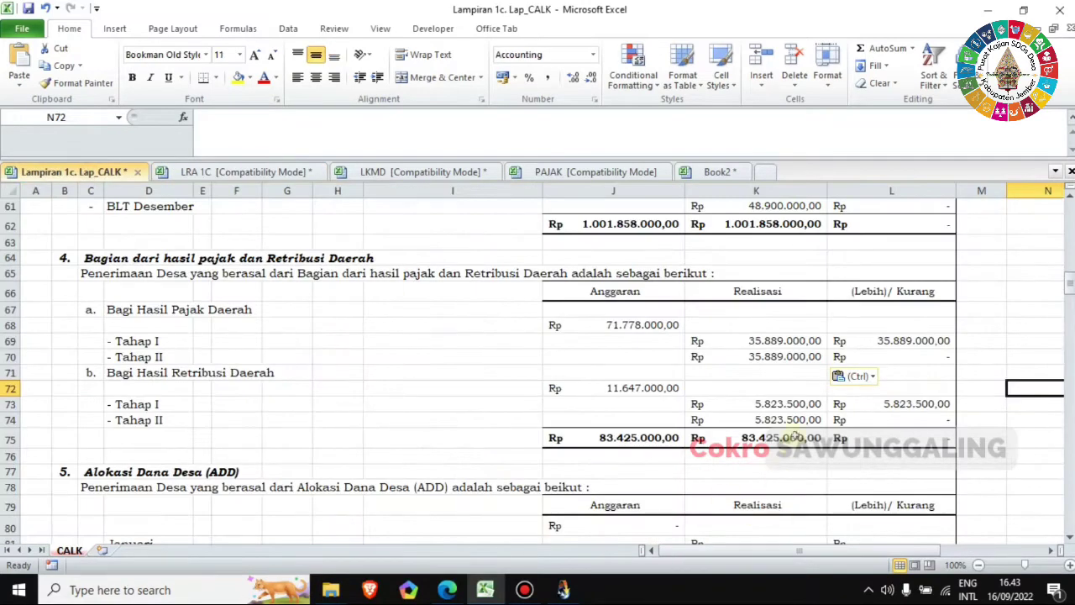
pyautogui.click(792, 438)
pyautogui.click(638, 437)
pyautogui.click(754, 436)
pyautogui.click(1012, 439)
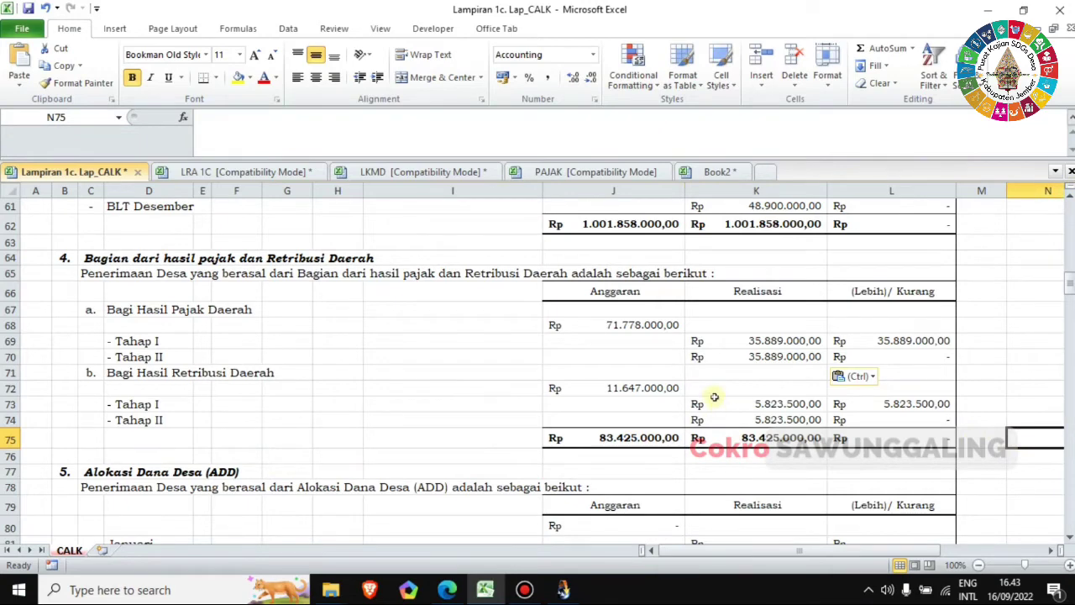
# - Copy the Alokasi Dana Desa budget, 550.431.618, from LRA 1C cell G18 into cell J80 of the CALK sheet's ADD section
pyautogui.scroll(-5, 713, 396)
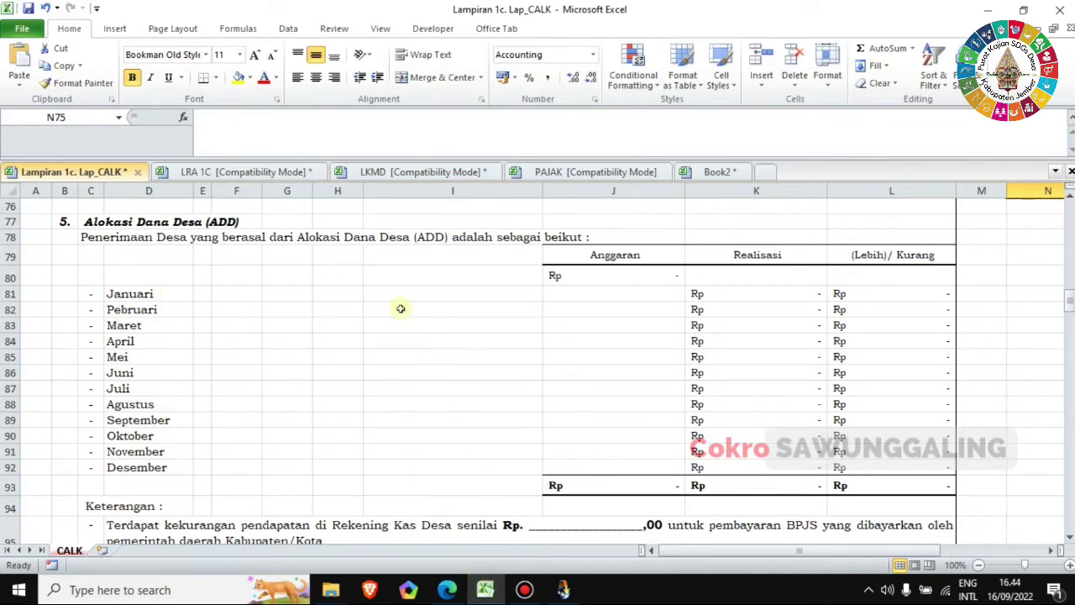
pyautogui.click(246, 172)
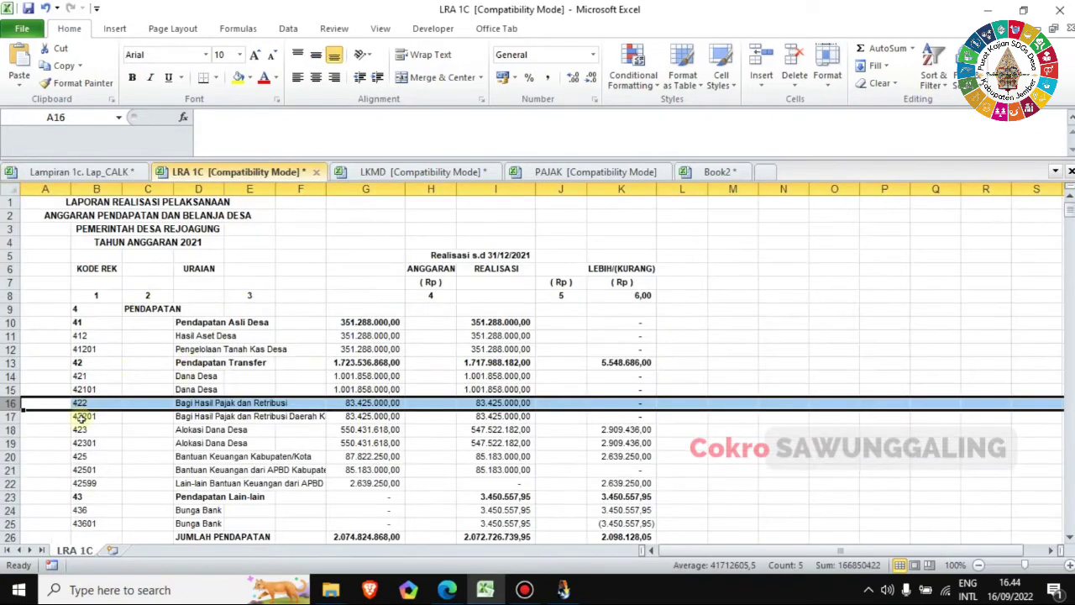
pyautogui.click(10, 429)
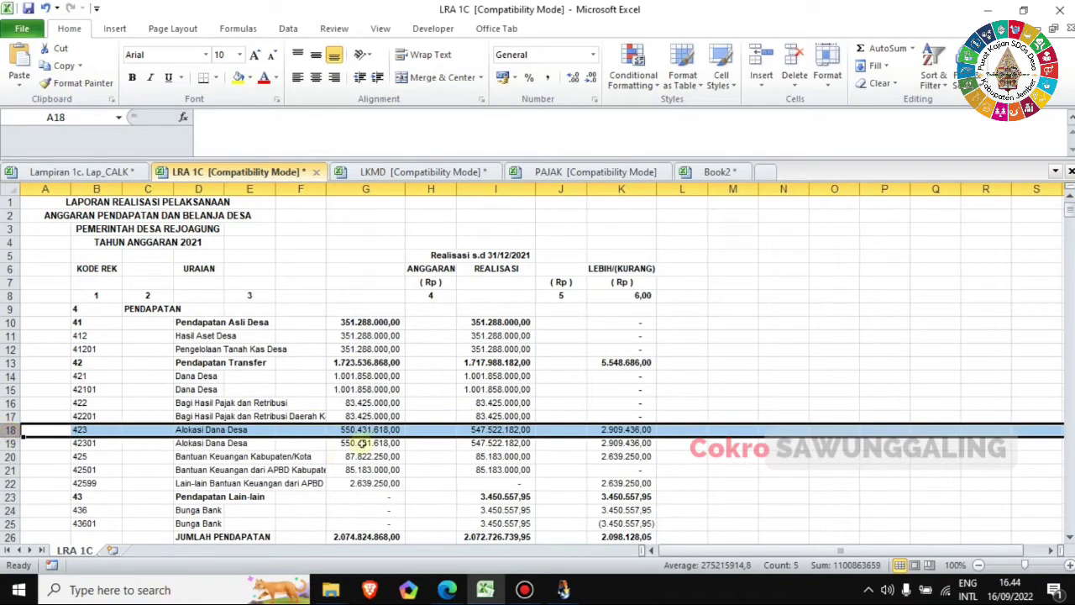
pyautogui.click(380, 429)
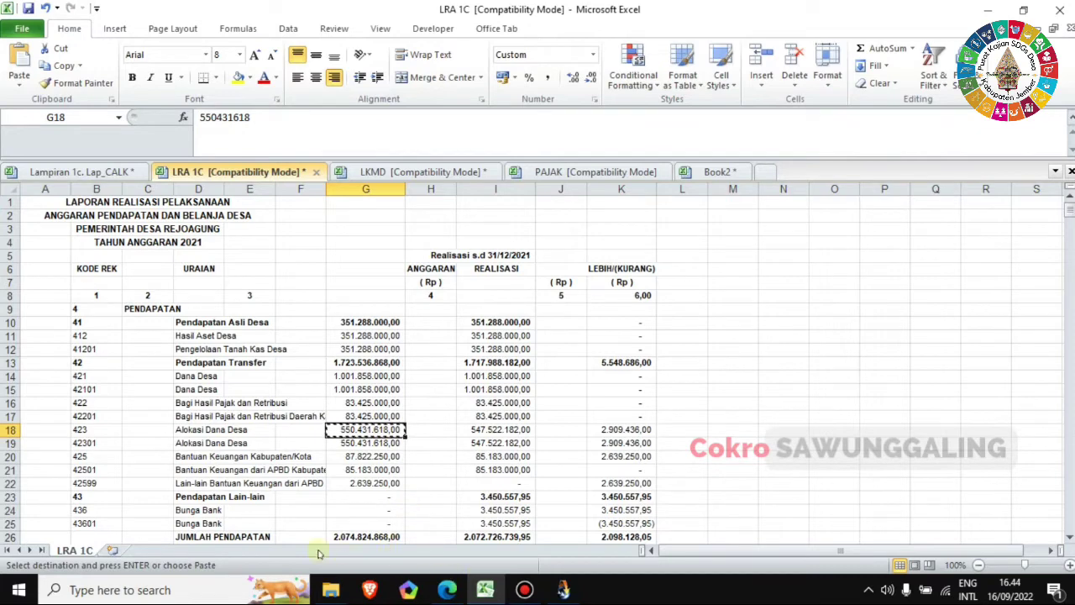
pyautogui.click(117, 172)
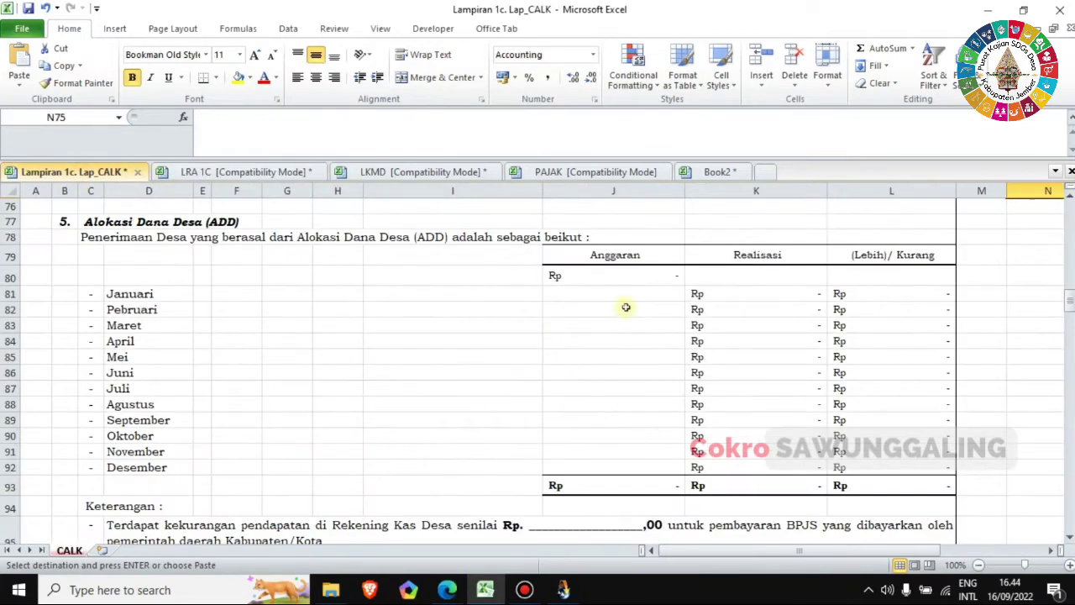
pyautogui.rightClick(640, 275)
pyautogui.click(699, 337)
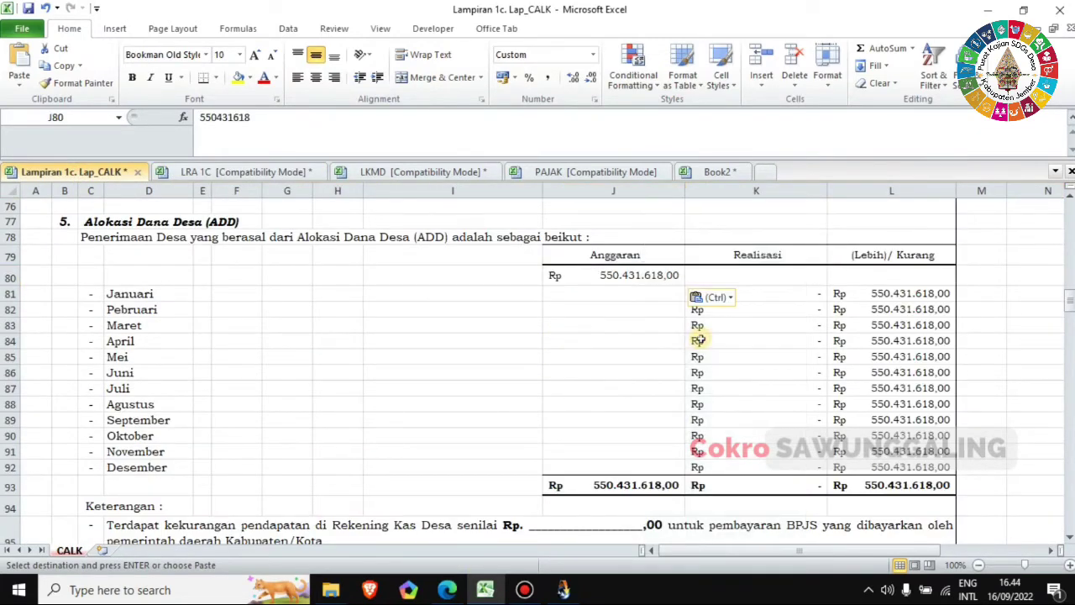
pyautogui.press('Escape')
# - Copy the 07/05/2021 Terima ADD amount, 228.135.000, from the SisKeuDes bank receipts into Excel cell K85 as the Mei Realisasi
pyautogui.click(736, 294)
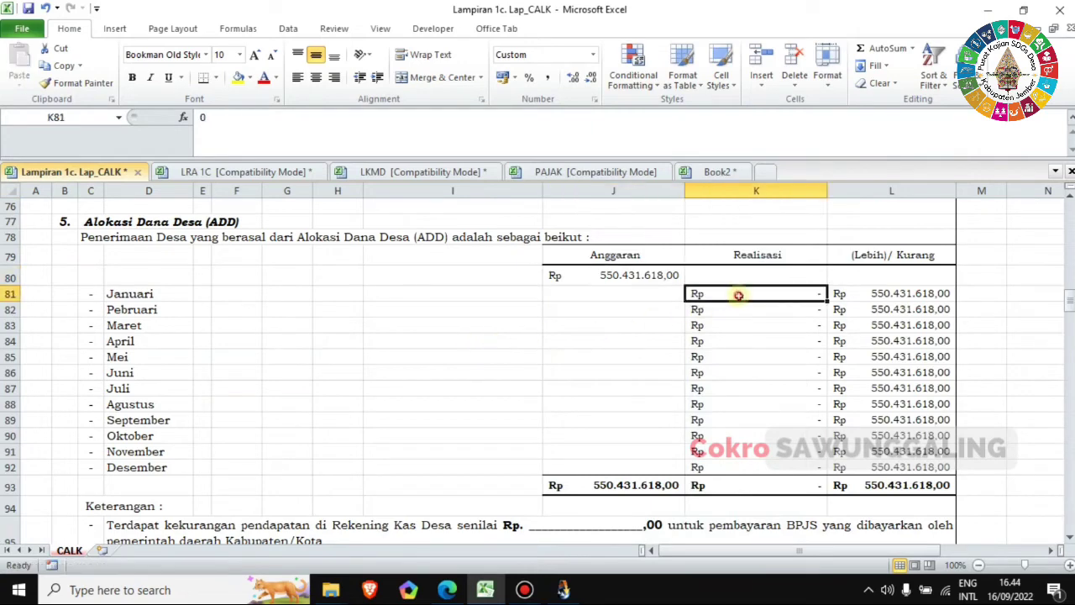
pyautogui.click(563, 590)
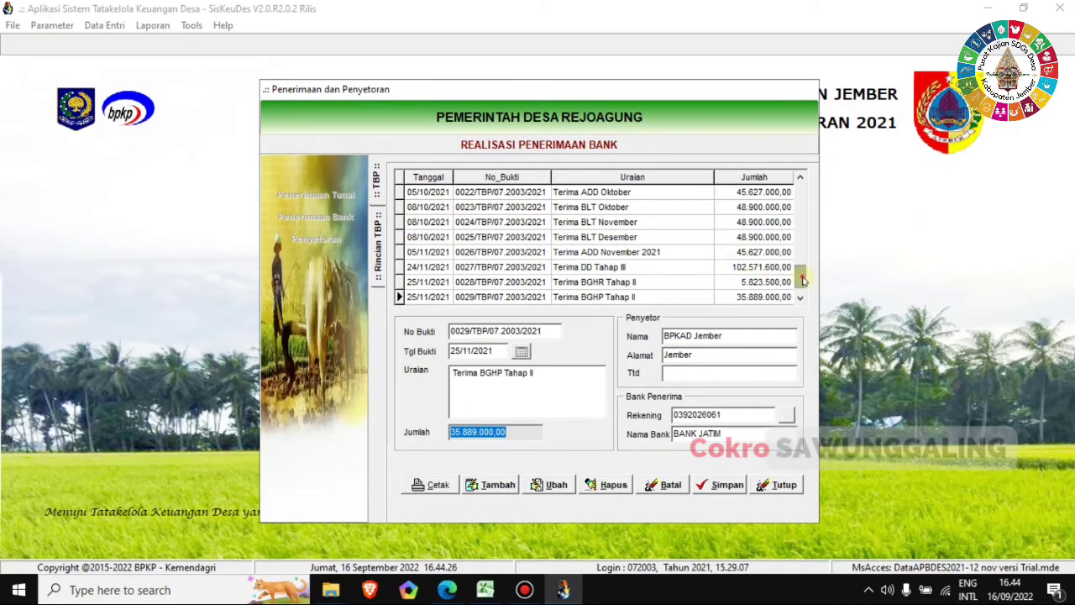
pyautogui.moveTo(803, 278); pyautogui.dragTo(802, 193)
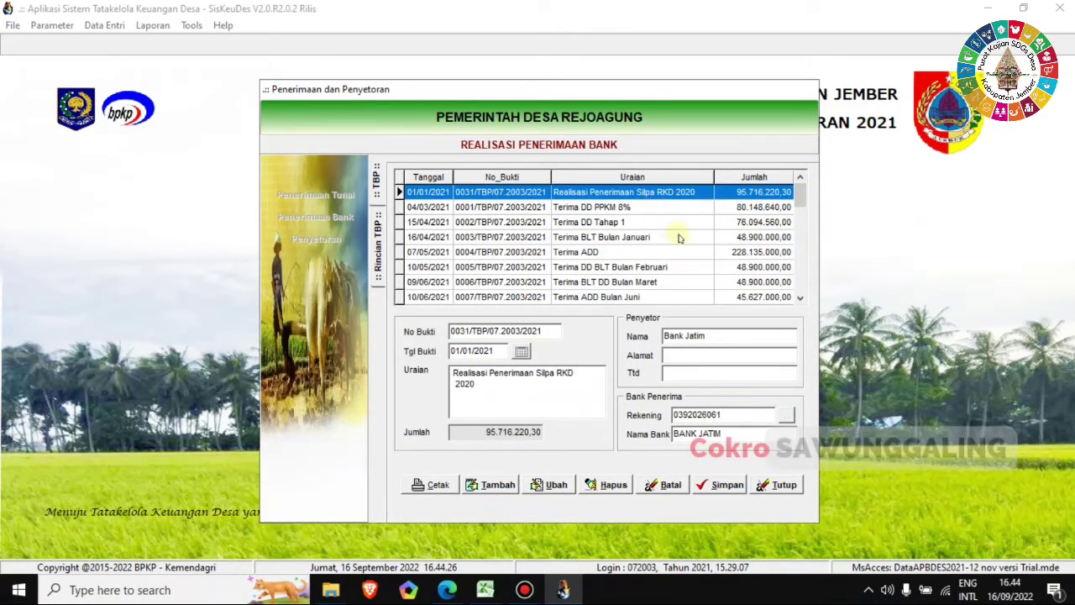
pyautogui.click(644, 254)
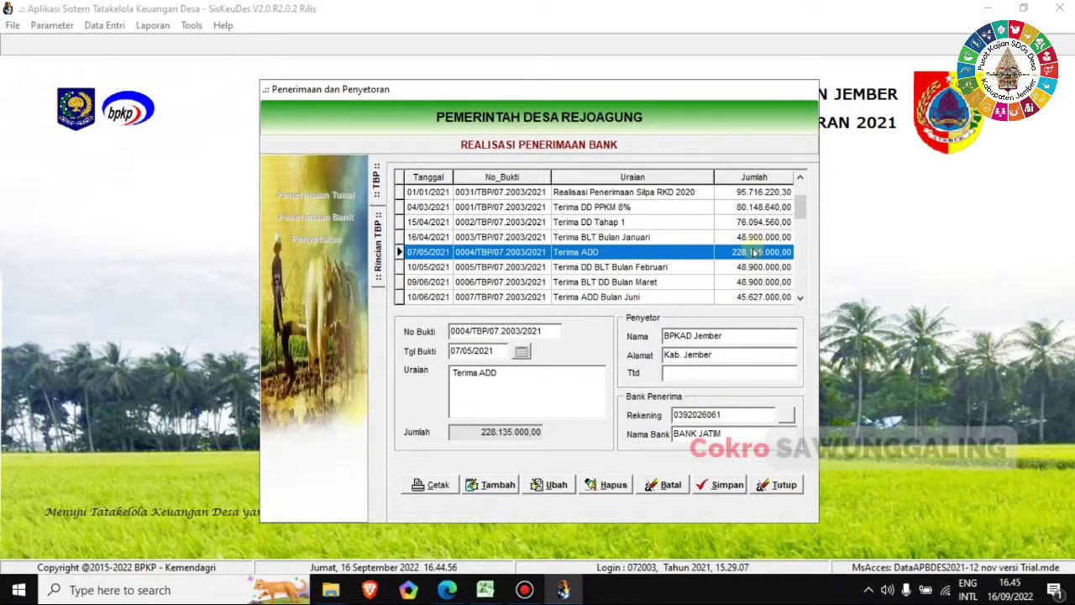
pyautogui.click(500, 431)
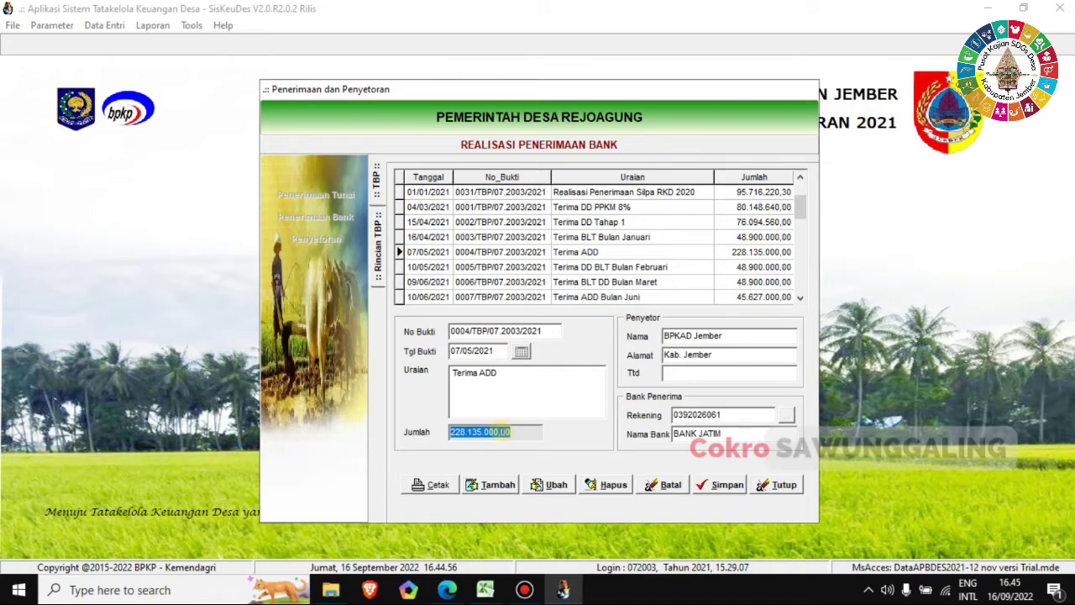
pyautogui.click(485, 590)
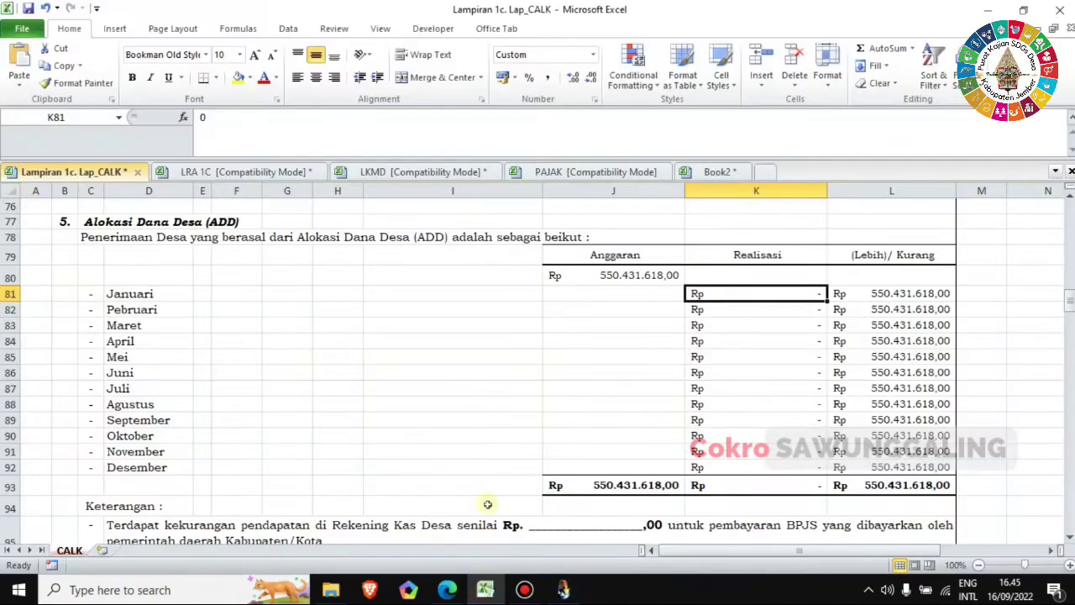
pyautogui.click(10, 356)
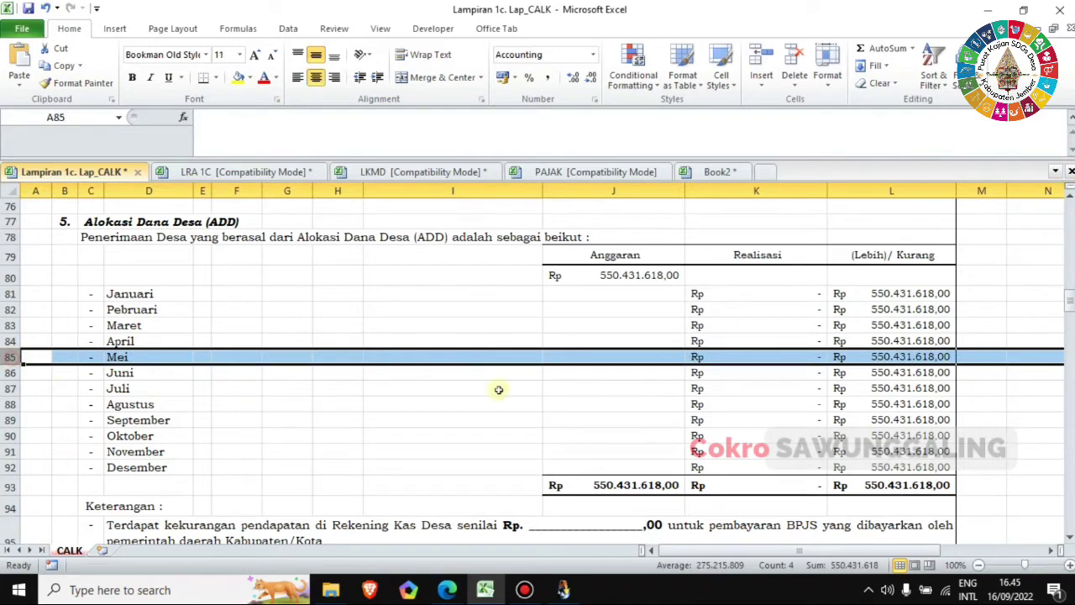
pyautogui.click(757, 357)
pyautogui.rightClick(758, 357)
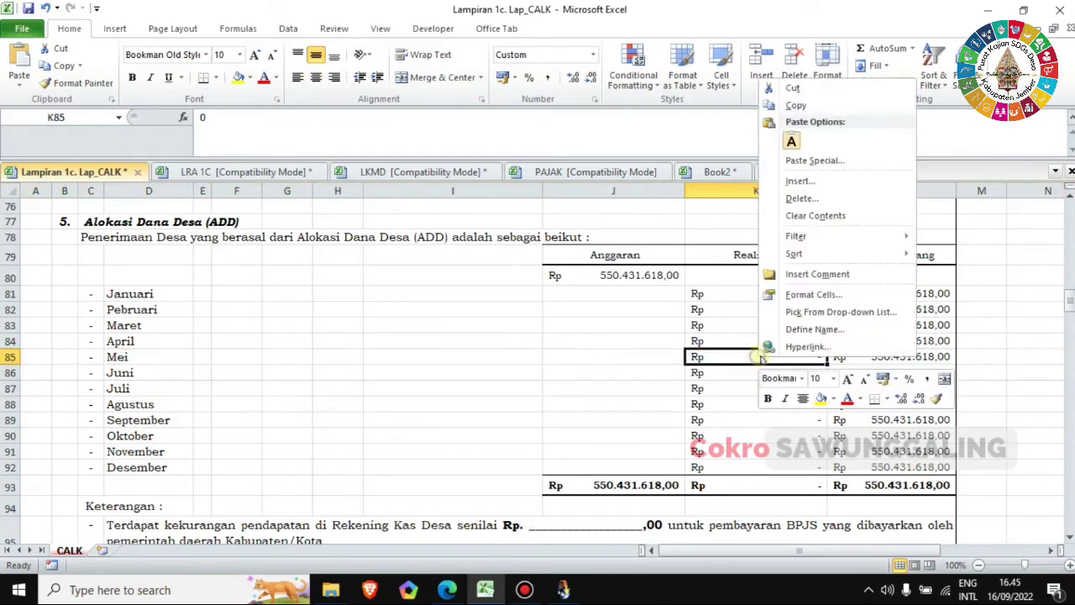
pyautogui.click(793, 141)
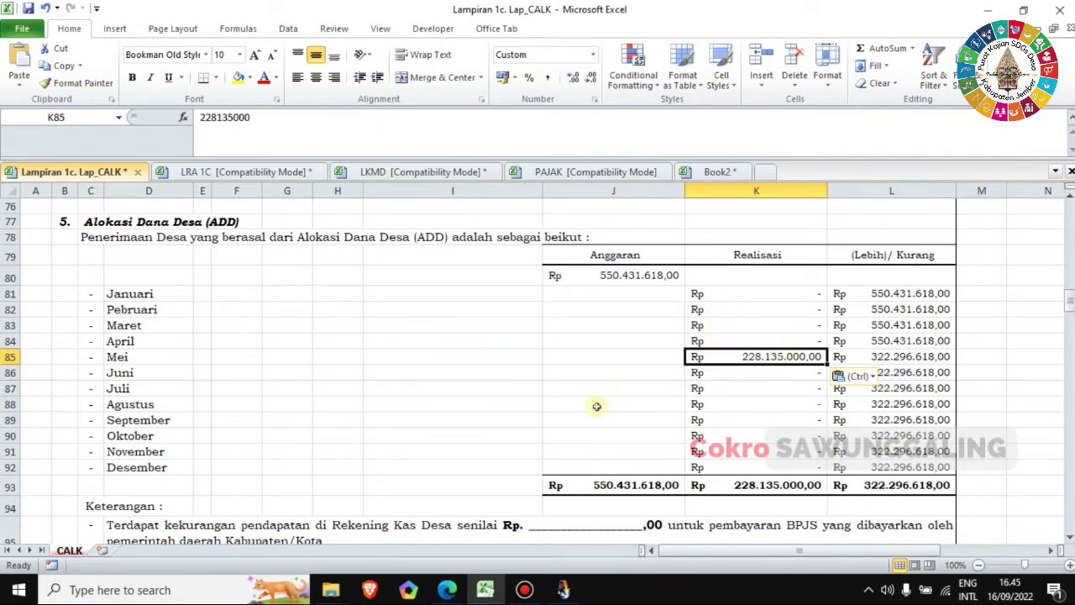
# - Copy the Terima ADD Bulan Juni amount, 45.627.000, from SisKeuDes into Excel cell K86 as the Juni Realisasi
pyautogui.click(563, 589)
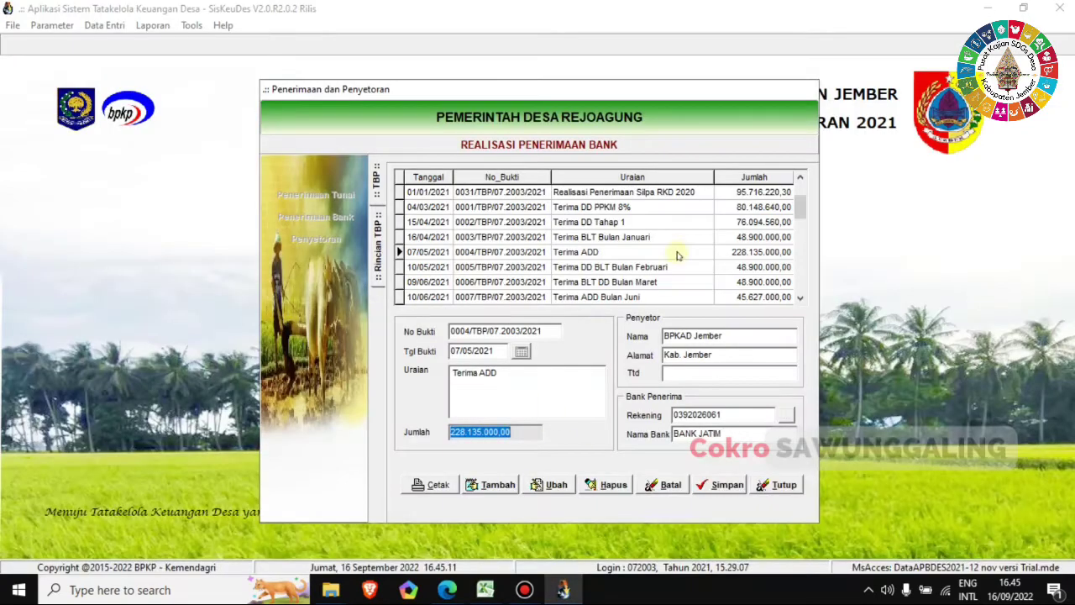
pyautogui.click(593, 252)
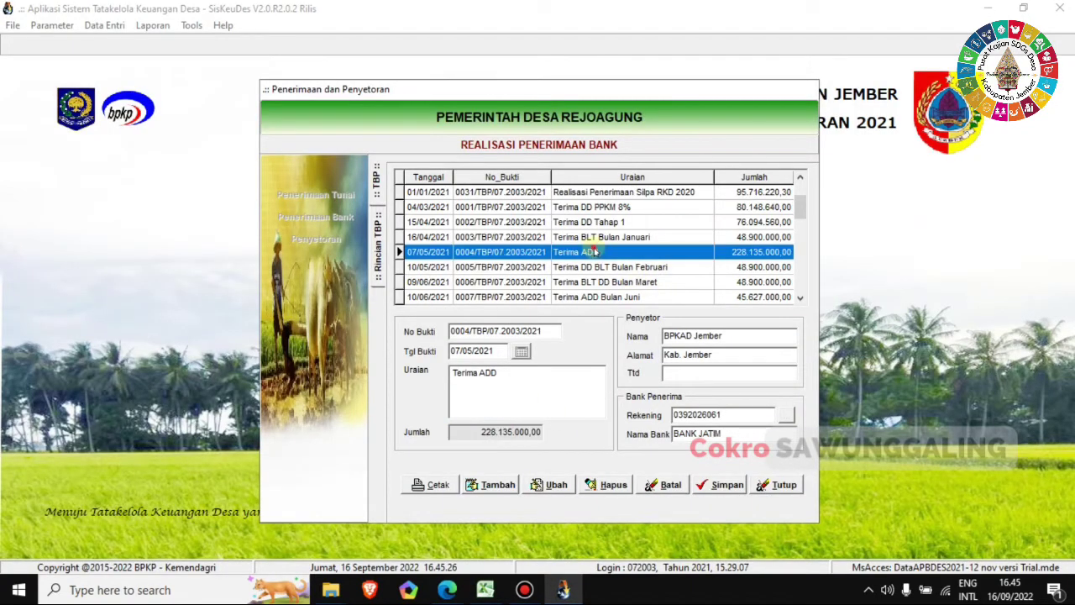
pyautogui.click(658, 297)
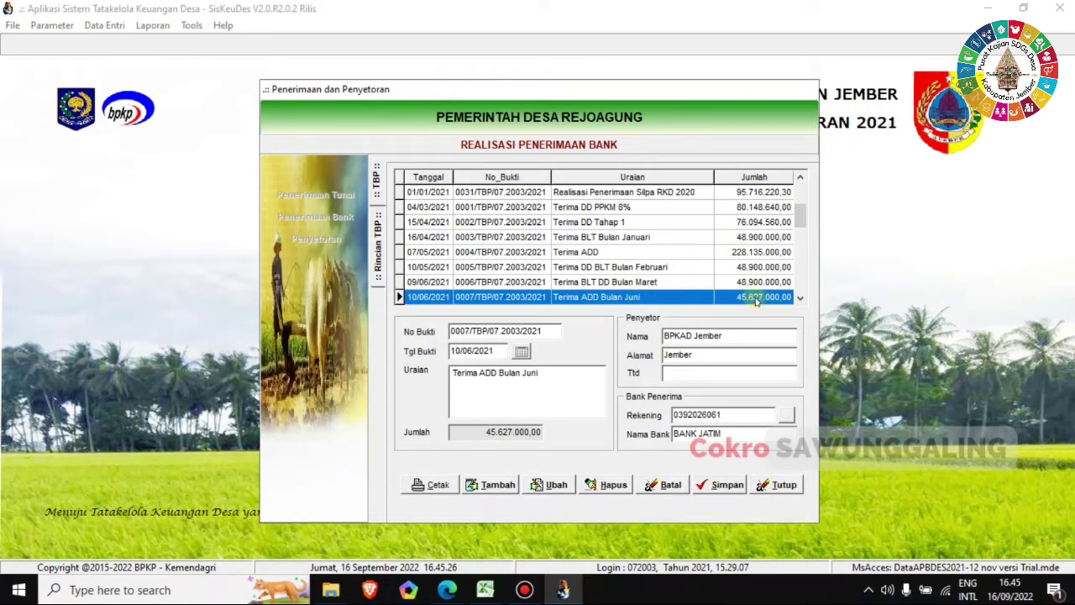
pyautogui.click(513, 432)
pyautogui.hotkey('ctrl', 'c')
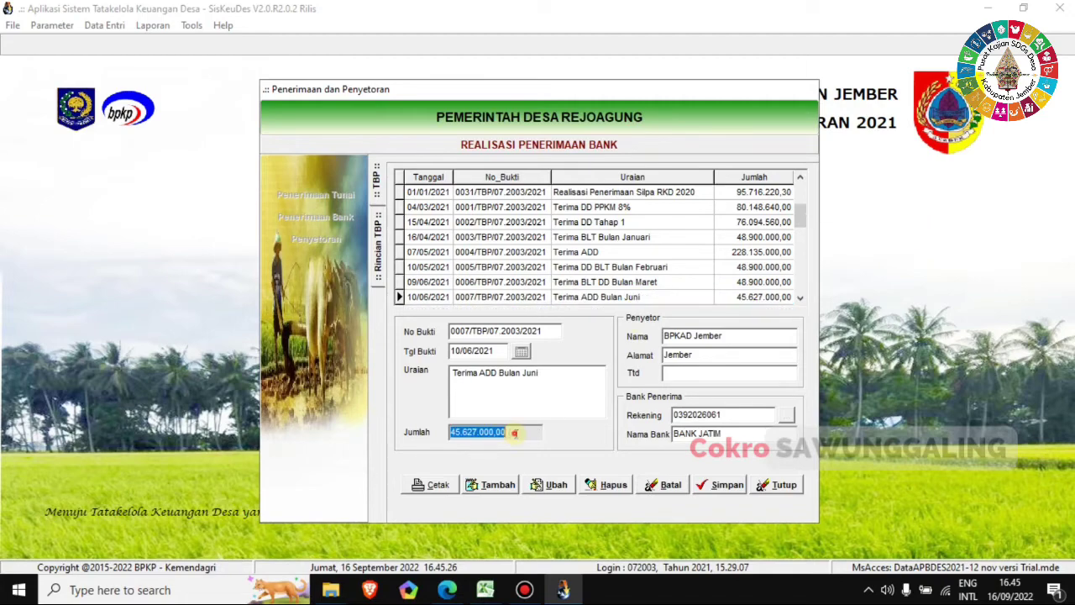
pyautogui.click(486, 590)
pyautogui.rightClick(743, 377)
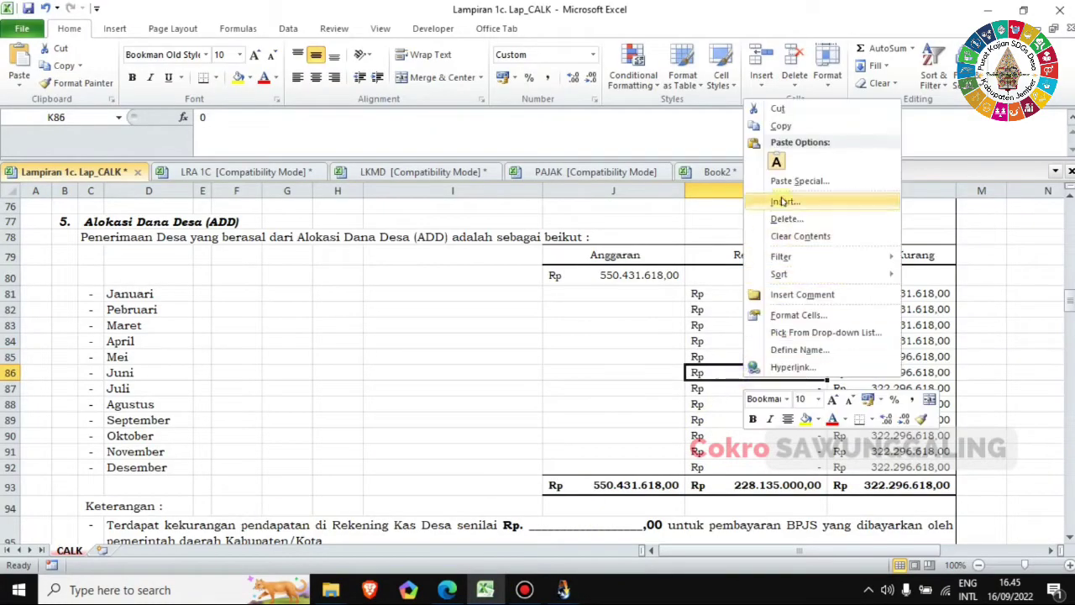
pyautogui.click(777, 165)
# - Copy the Terima ADD Bulan Juli amount, 45.627.000, from the SisKeuDes bank receipts into Excel cell K87 as the Juli Realisasi
pyautogui.click(564, 589)
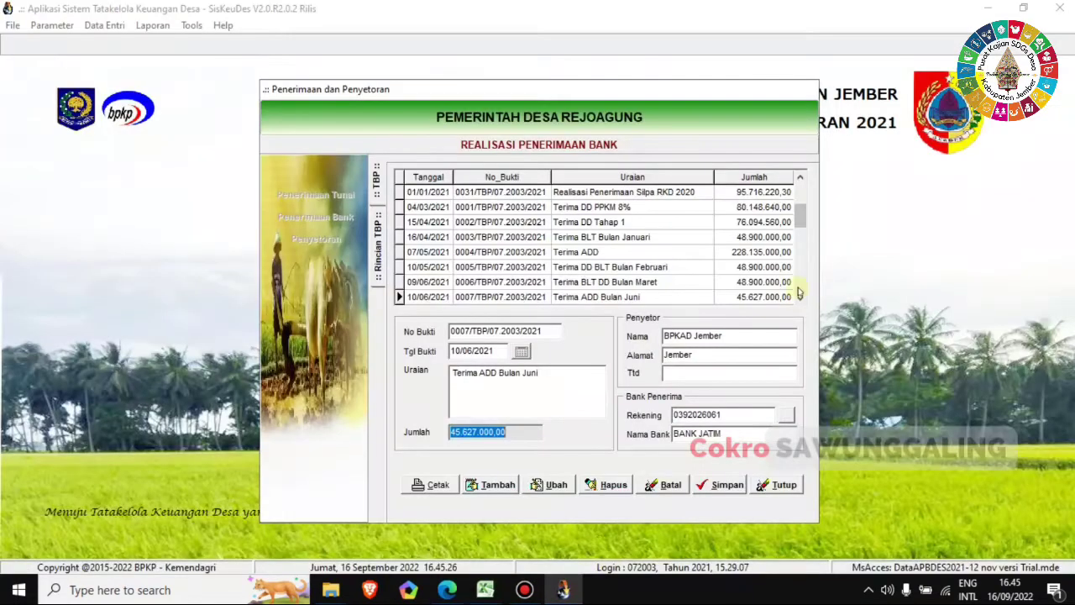
pyautogui.click(800, 300)
pyautogui.click(801, 301)
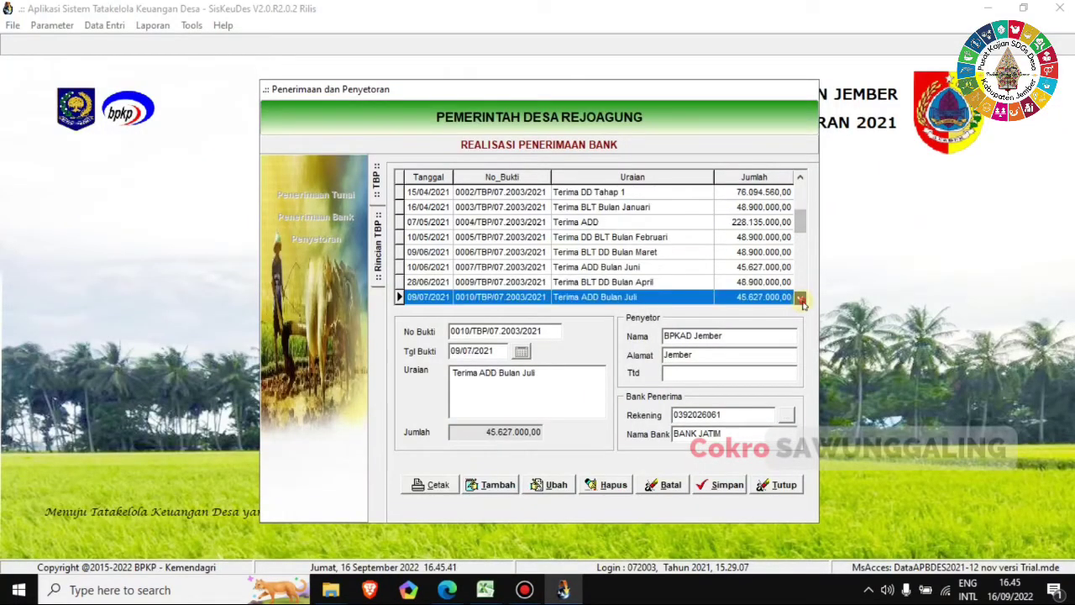
pyautogui.click(800, 301)
pyautogui.click(749, 284)
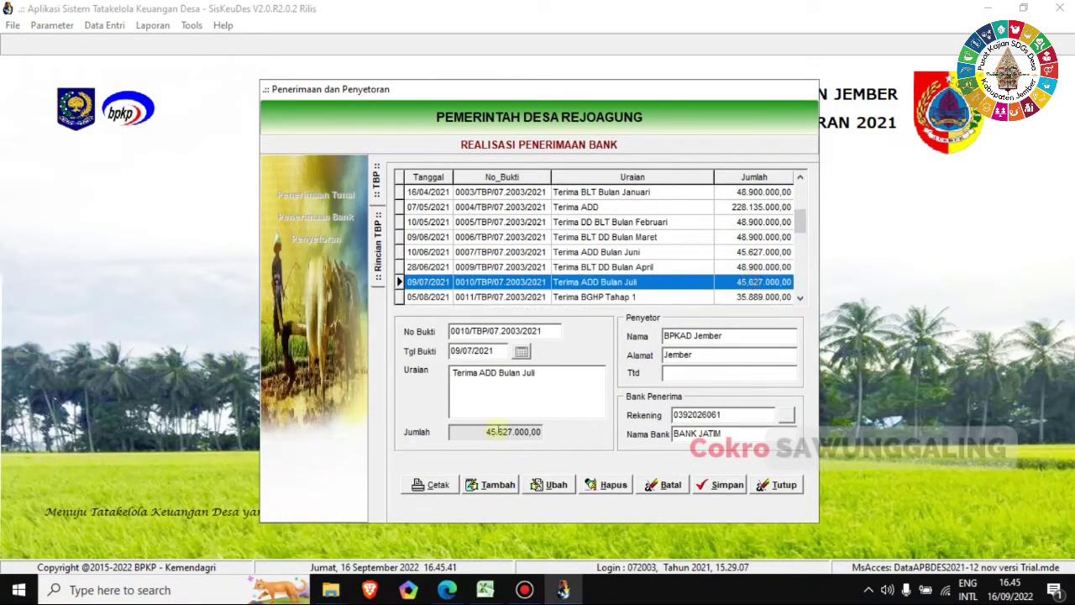
pyautogui.doubleClick(499, 430)
pyautogui.hotkey('ctrl', 'c')
pyautogui.click(485, 590)
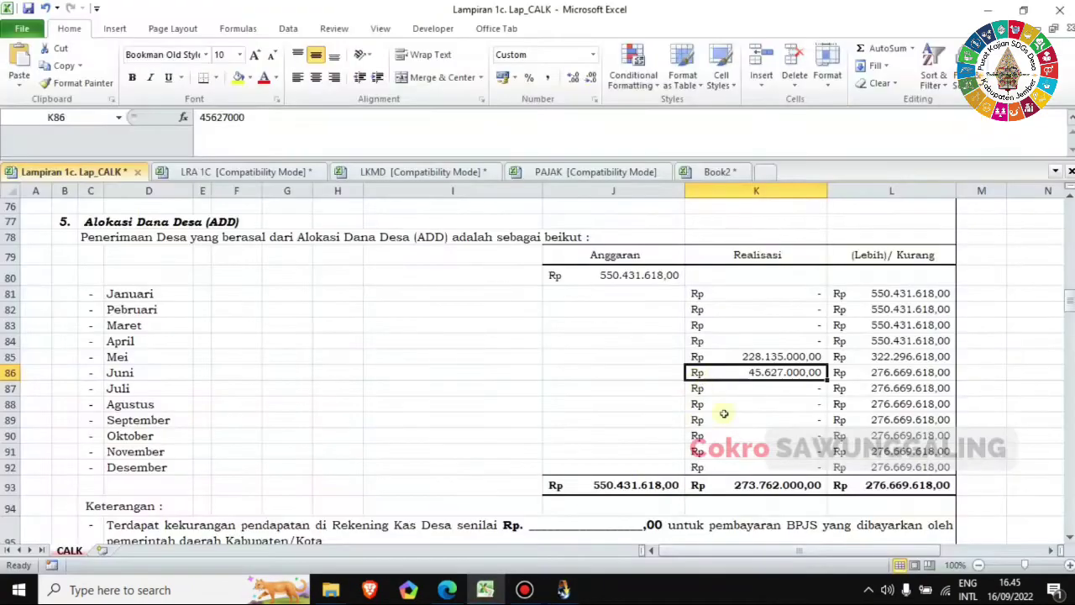
pyautogui.click(749, 391)
pyautogui.rightClick(750, 390)
pyautogui.click(787, 177)
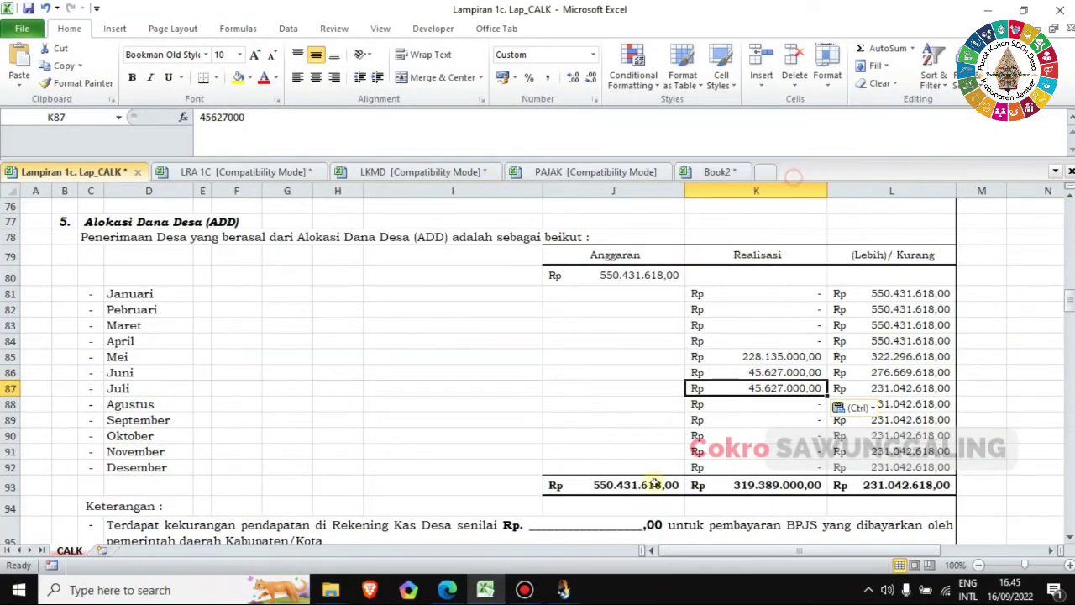
# - Copy the Terima ADD Agustus amount, 45.627.000, from the SisKeuDes bank receipts into Excel cell K88 as the Agustus Realisasi
pyautogui.click(562, 589)
pyautogui.scroll(-6, 791, 299)
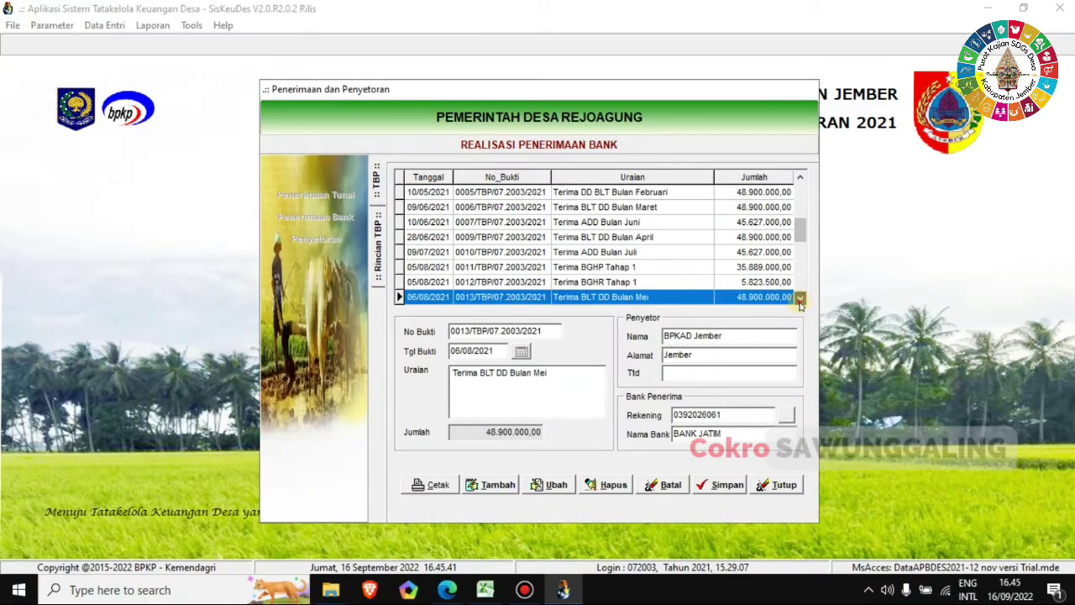
pyautogui.click(761, 282)
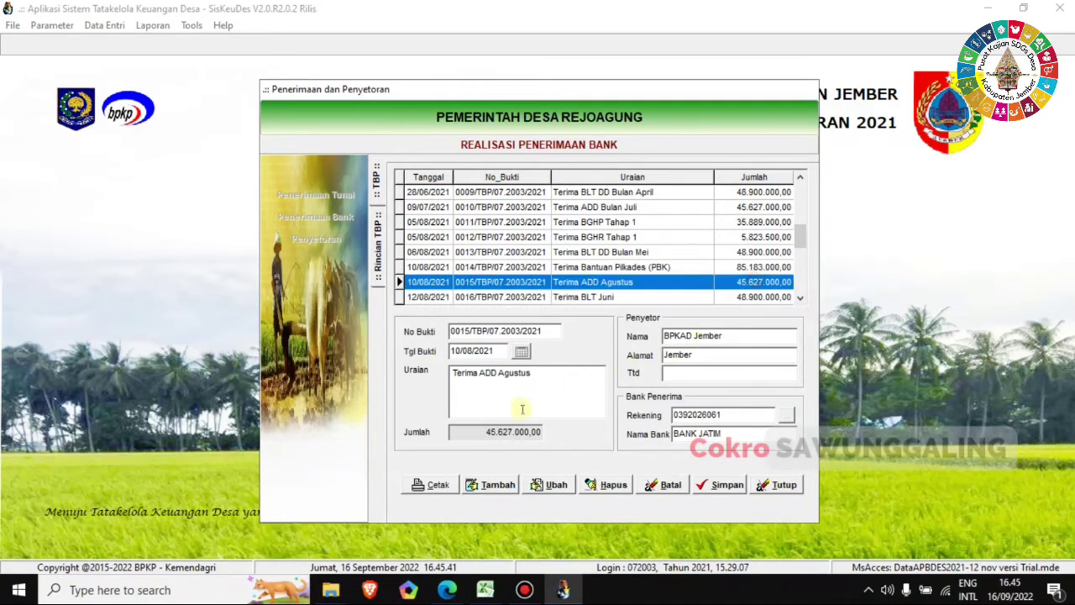
pyautogui.doubleClick(520, 431)
pyautogui.hotkey('ctrl', 'c')
pyautogui.click(485, 589)
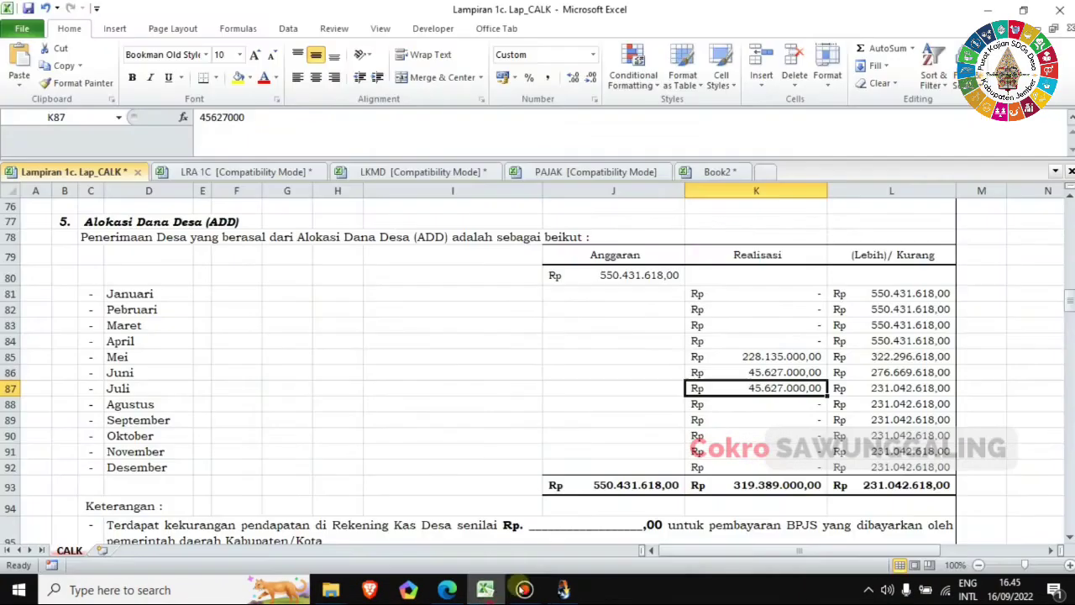
pyautogui.click(759, 404)
pyautogui.rightClick(758, 404)
pyautogui.click(794, 187)
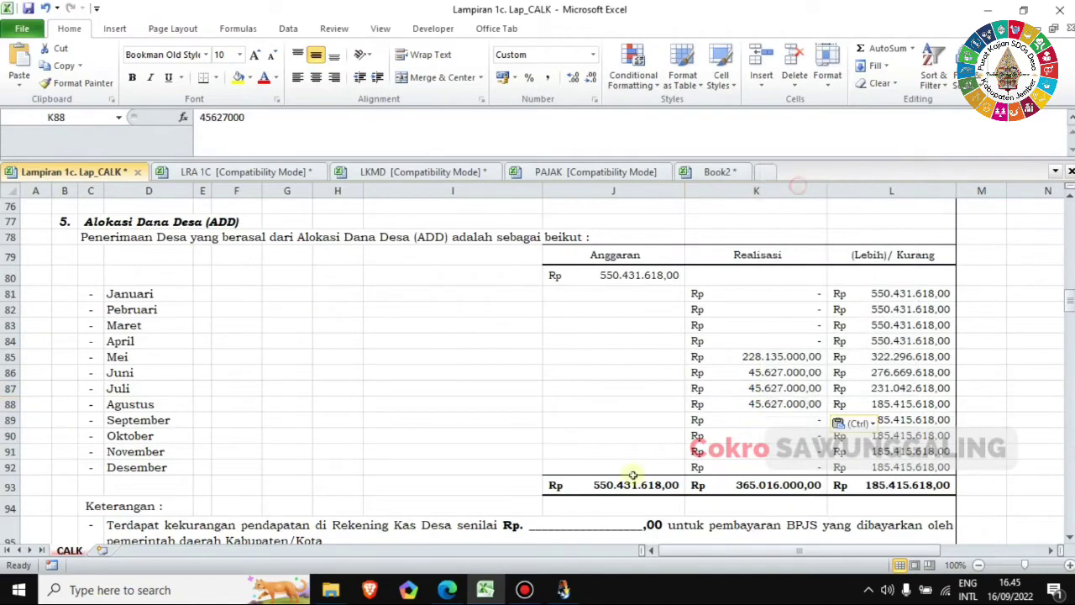
# - Copy the Terima ADD September amount, 45.627.000, from the SisKeuDes bank receipts into Excel cell K89 as the September Realisasi
pyautogui.click(562, 589)
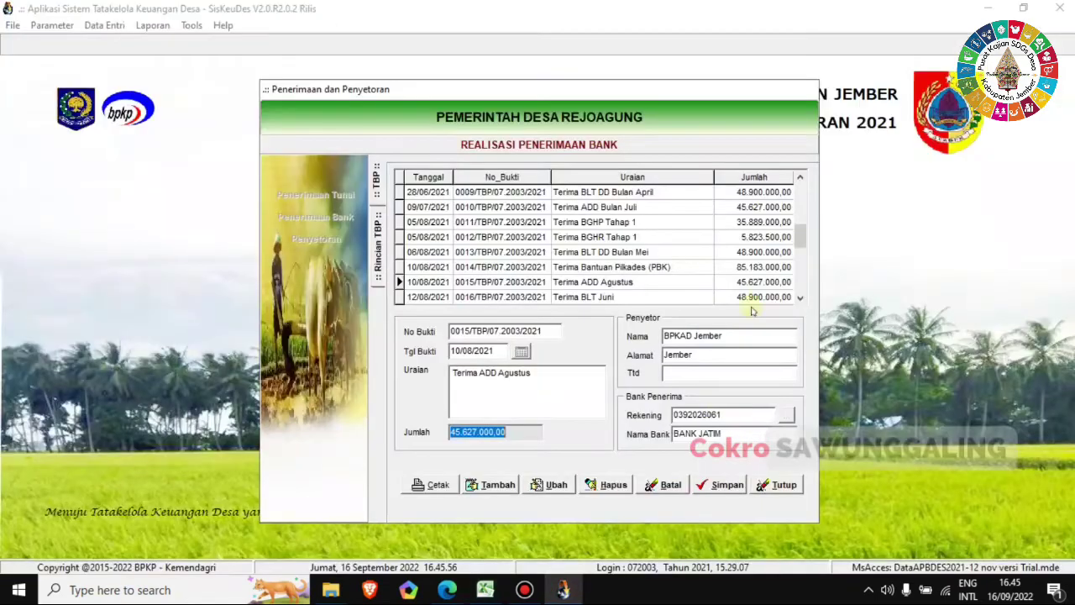
pyautogui.click(800, 297)
pyautogui.click(799, 297)
pyautogui.click(800, 298)
pyautogui.click(800, 297)
pyautogui.click(800, 298)
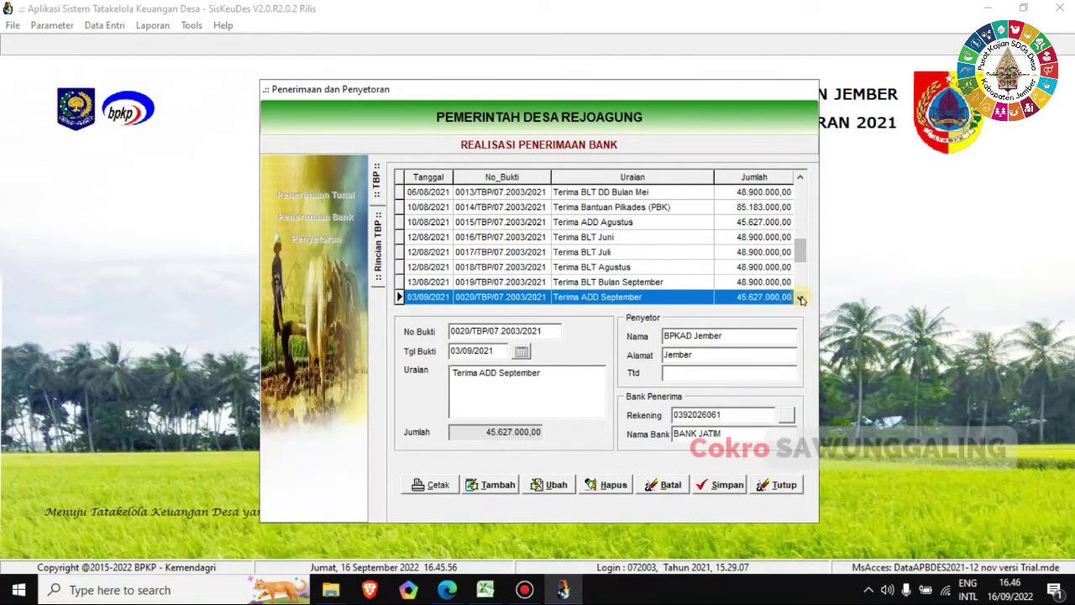
pyautogui.click(800, 298)
pyautogui.click(720, 283)
pyautogui.click(516, 430)
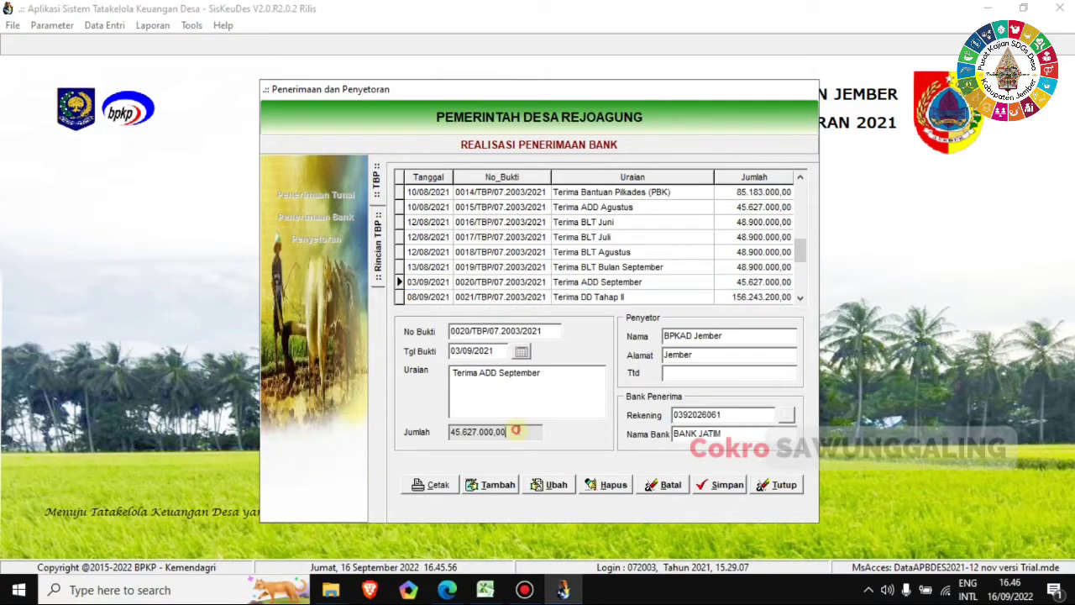
pyautogui.doubleClick(515, 430)
pyautogui.hotkey('ctrl', 'c')
pyautogui.click(485, 589)
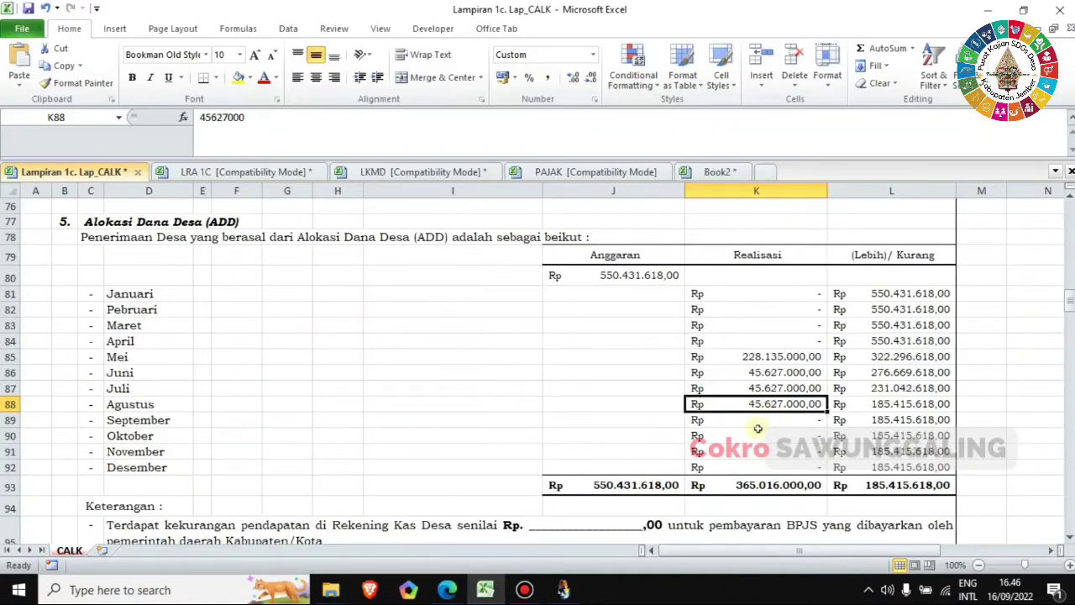
pyautogui.rightClick(758, 421)
pyautogui.click(799, 216)
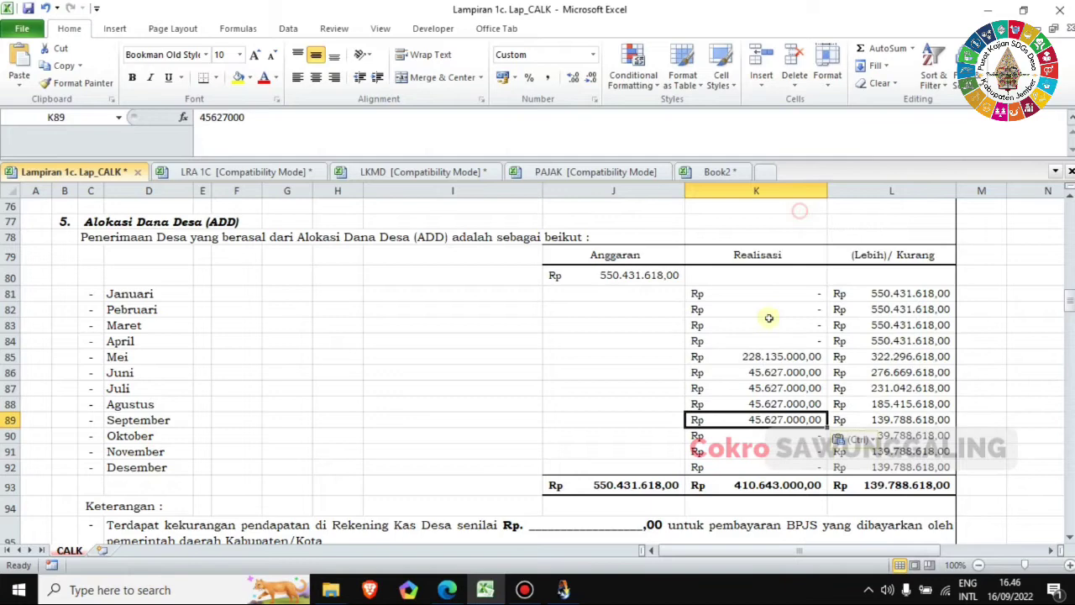
# - Copy the Terima ADD Oktober amount, 45.627.000, from the SisKeuDes bank receipts into Excel cell K90 as the Oktober Realisasi
pyautogui.click(571, 588)
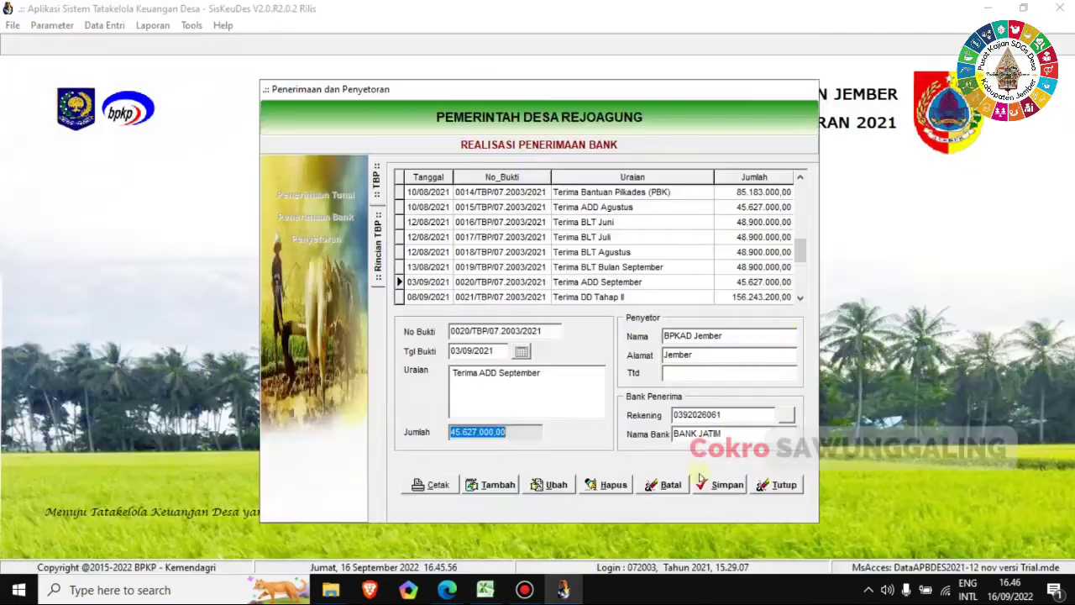
pyautogui.click(798, 299)
pyautogui.click(799, 299)
pyautogui.click(799, 298)
pyautogui.click(747, 282)
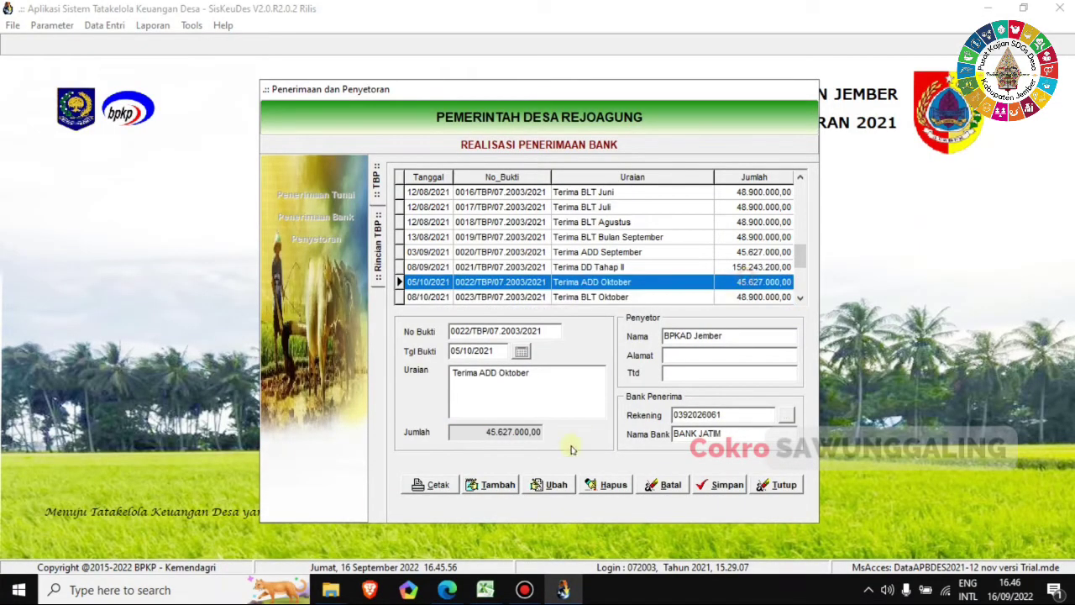
pyautogui.doubleClick(529, 431)
pyautogui.click(485, 589)
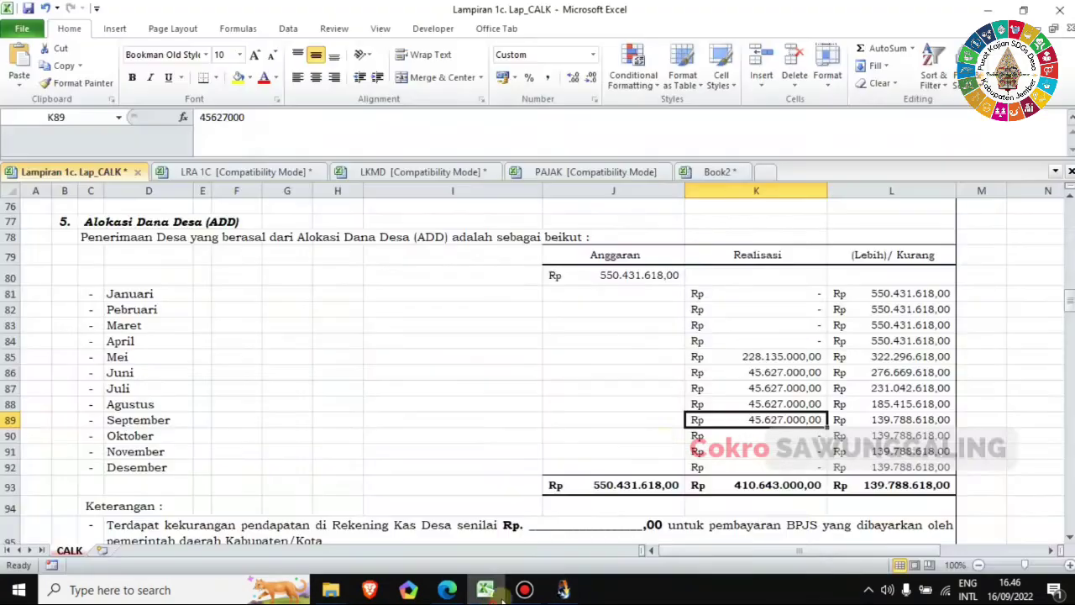
pyautogui.rightClick(737, 435)
pyautogui.click(772, 219)
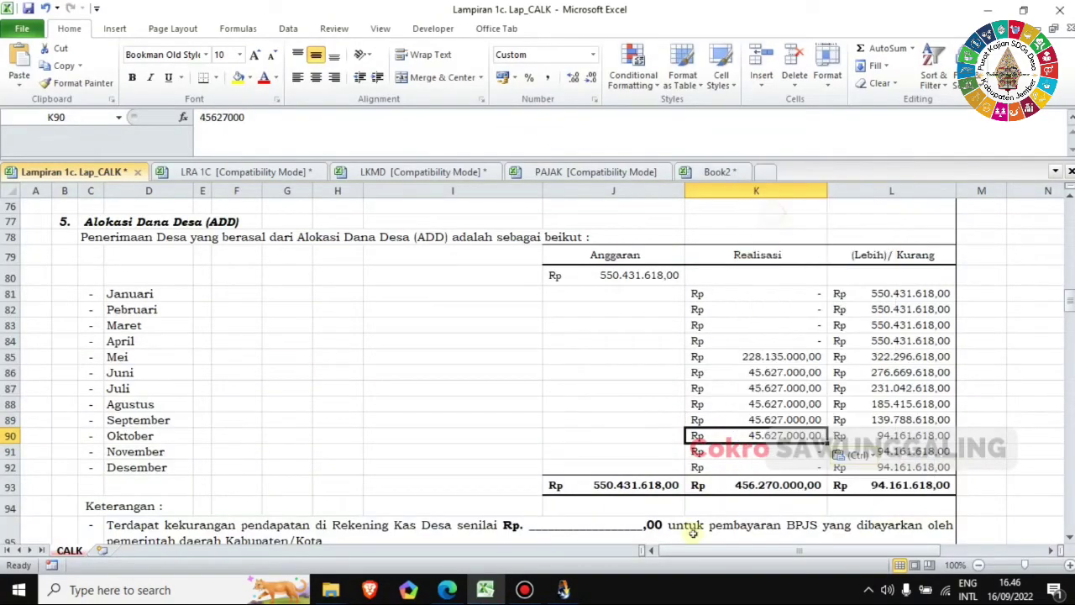
# - Copy the Terima ADD November 2021 amount, 45.627.000, from the SisKeuDes bank receipts into Excel cell K91 as the November Realisasi
pyautogui.click(563, 590)
pyautogui.click(798, 299)
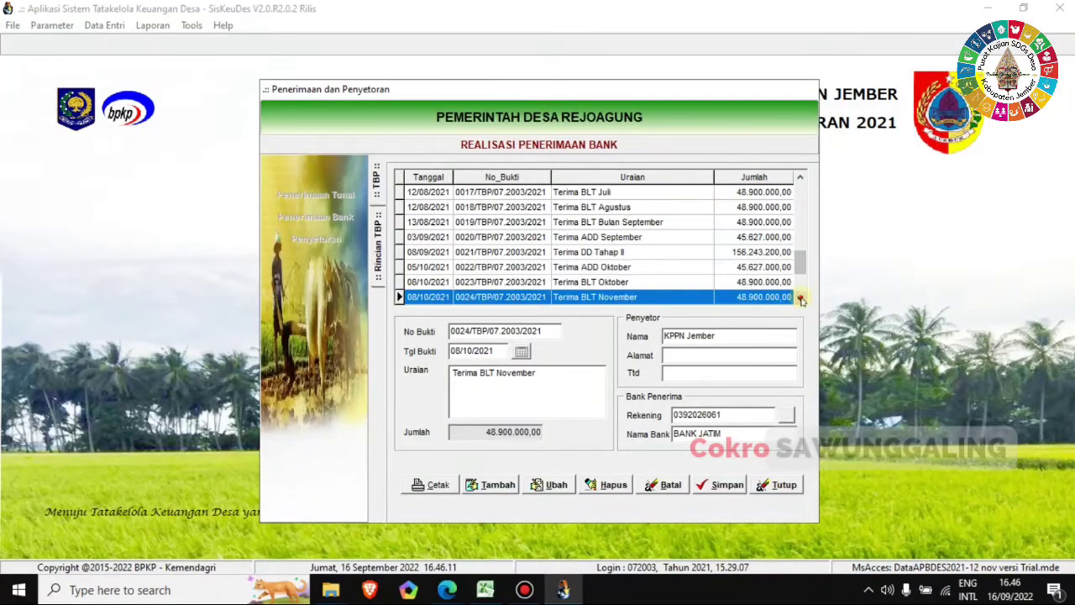
pyautogui.click(801, 299)
pyautogui.click(800, 299)
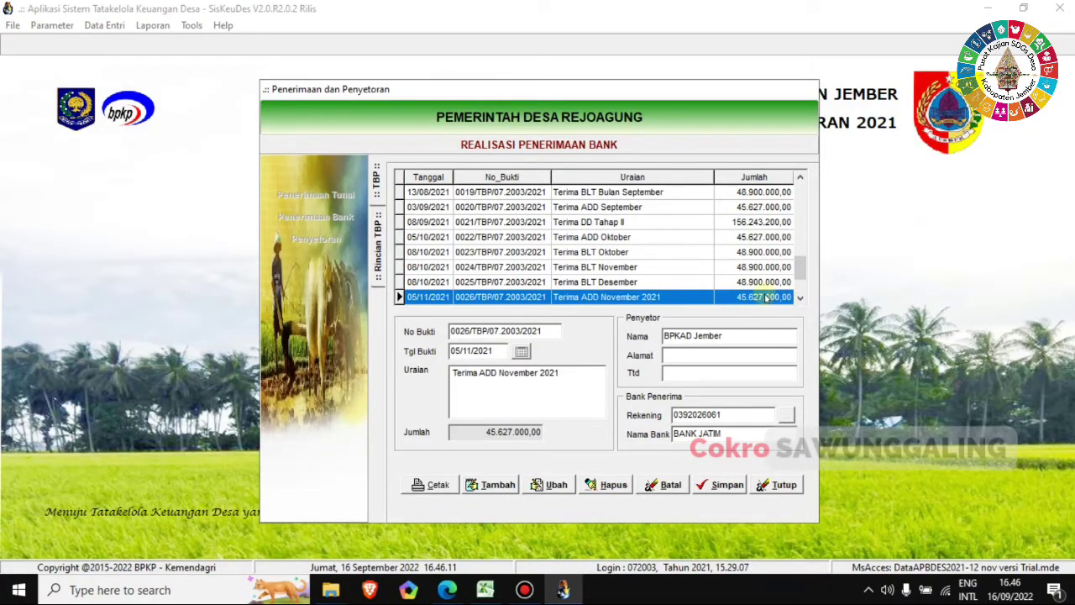
pyautogui.doubleClick(519, 429)
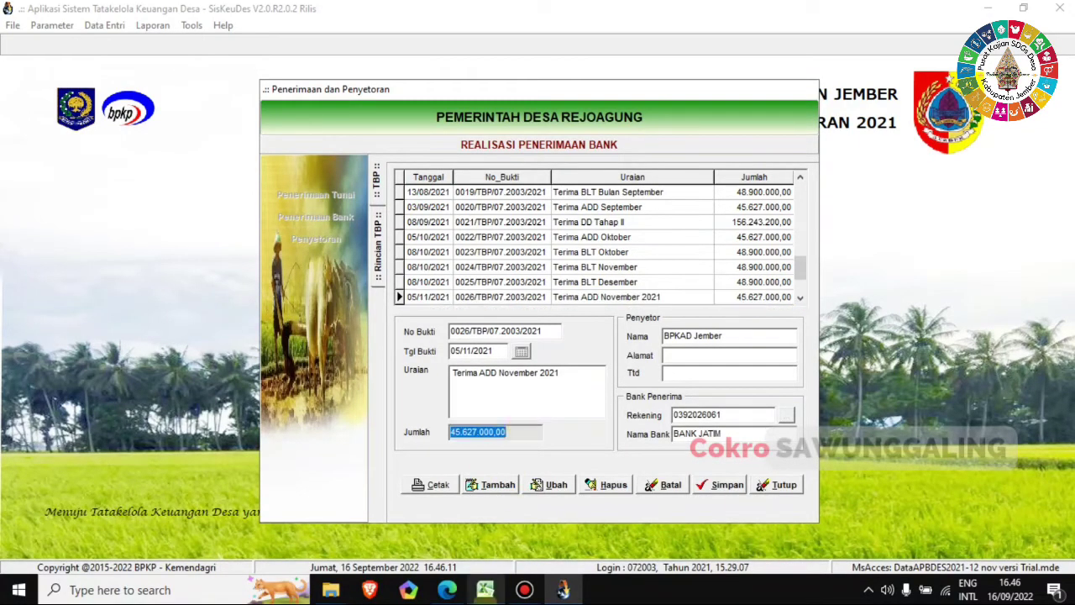
pyautogui.click(486, 589)
pyautogui.rightClick(760, 455)
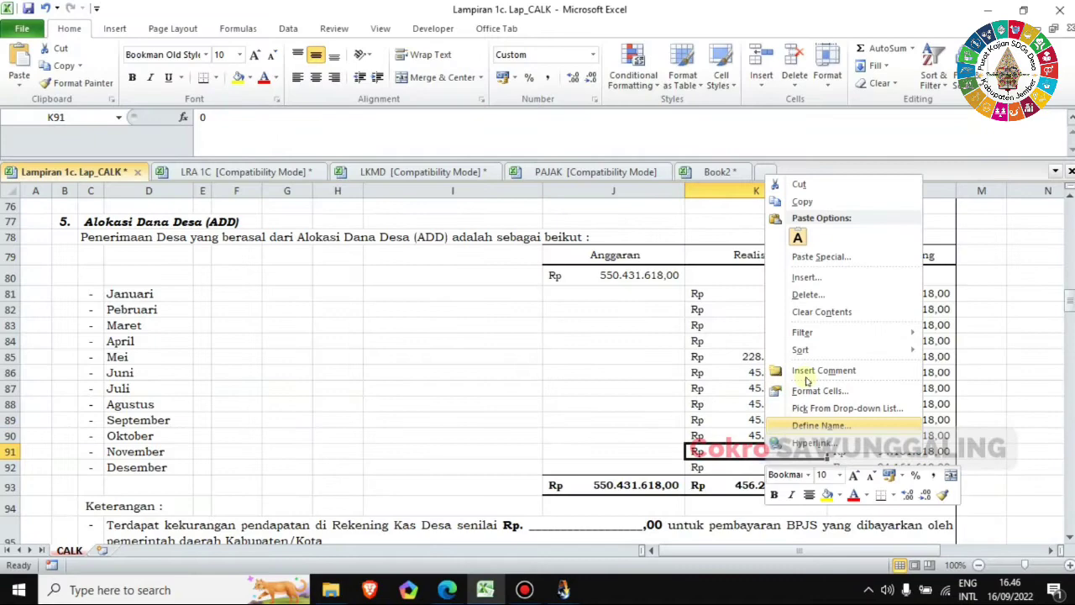
pyautogui.click(798, 236)
# - Copy the Terima ADD Desember amount, 45.625.182, from the SisKeuDes bank receipts into Excel cell K92 as the Desember Realisasi
pyautogui.hotkey('alt', 'Tab')
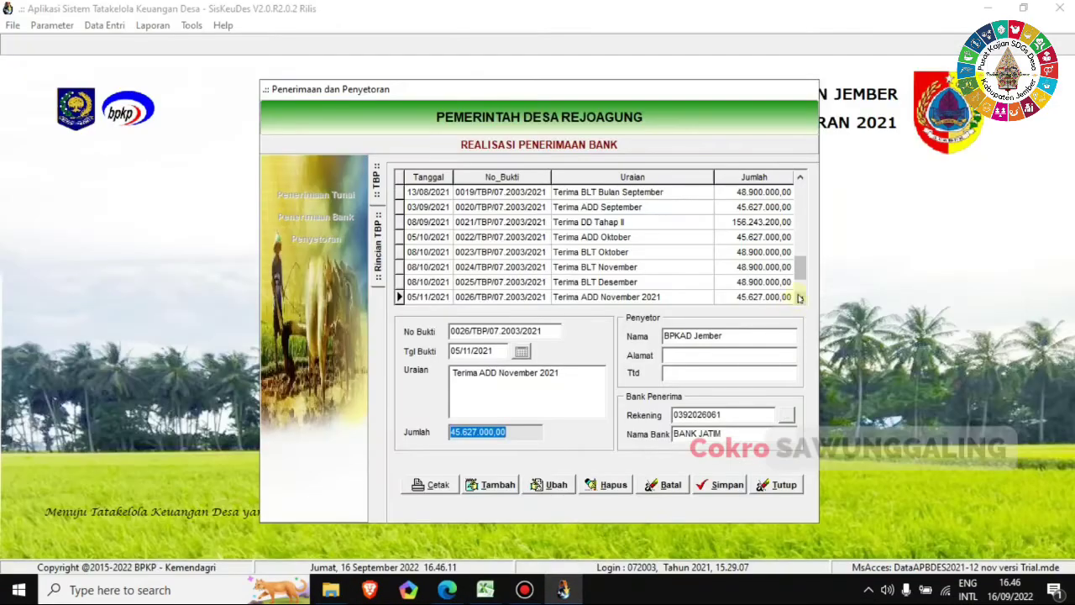
pyautogui.click(799, 299)
pyautogui.click(799, 298)
pyautogui.click(800, 298)
pyautogui.click(800, 300)
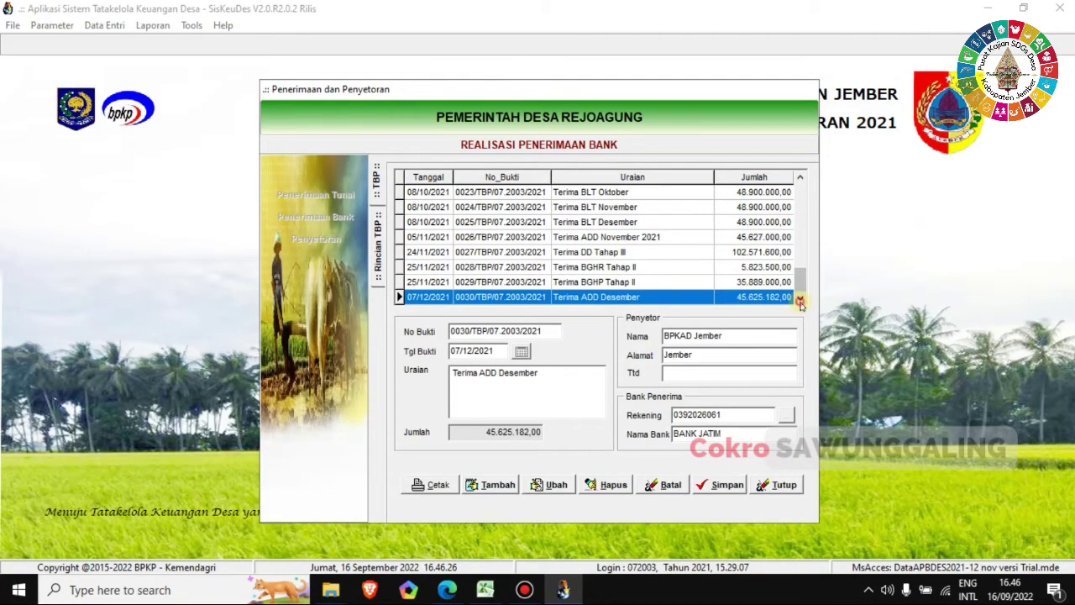
pyautogui.click(506, 426)
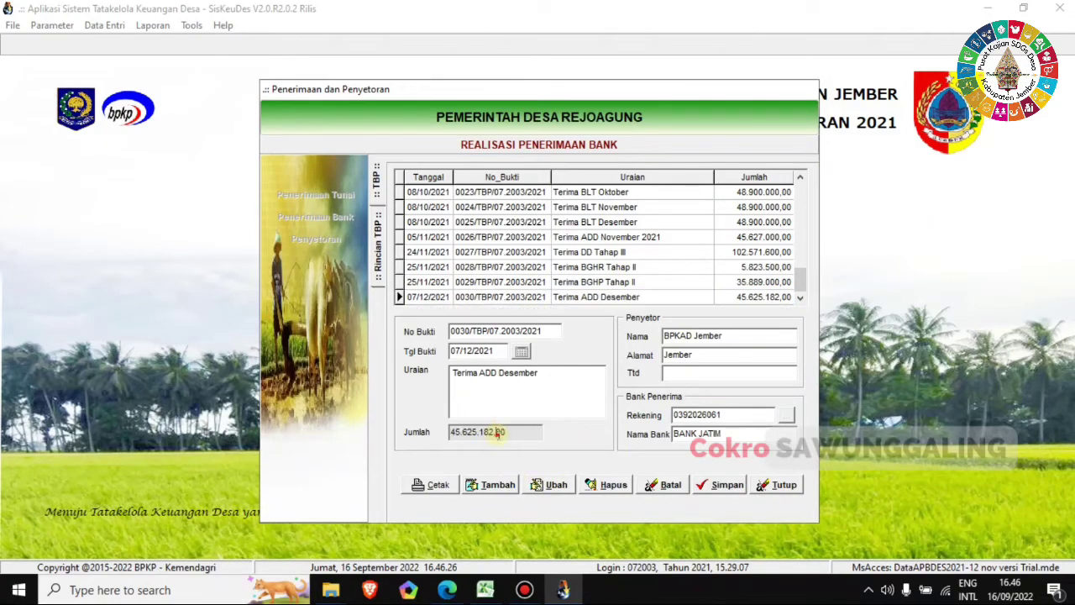
pyautogui.doubleClick(502, 430)
pyautogui.click(488, 590)
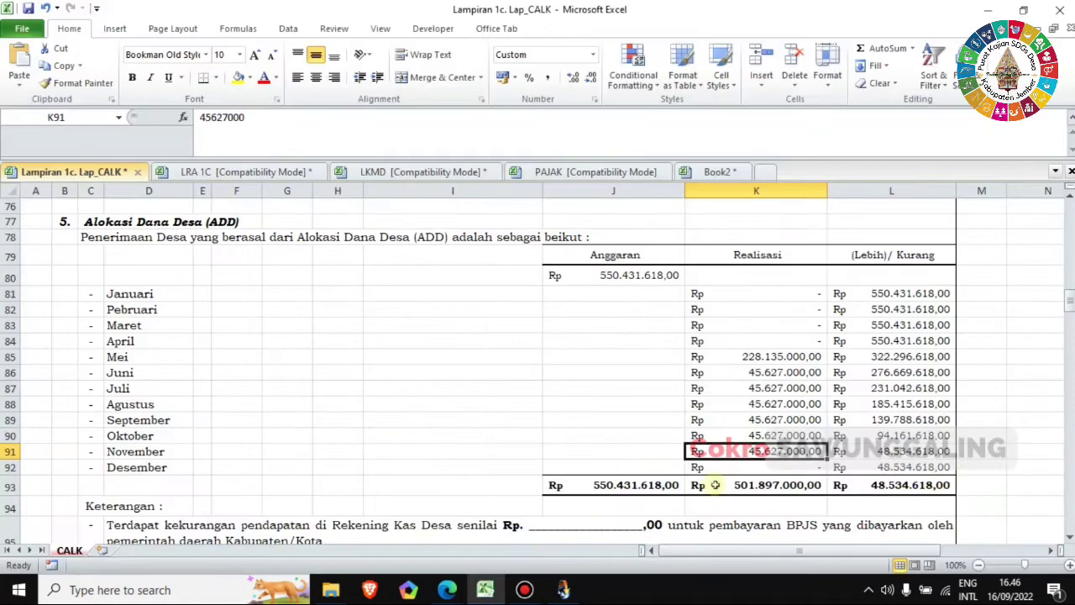
pyautogui.rightClick(746, 468)
pyautogui.click(781, 251)
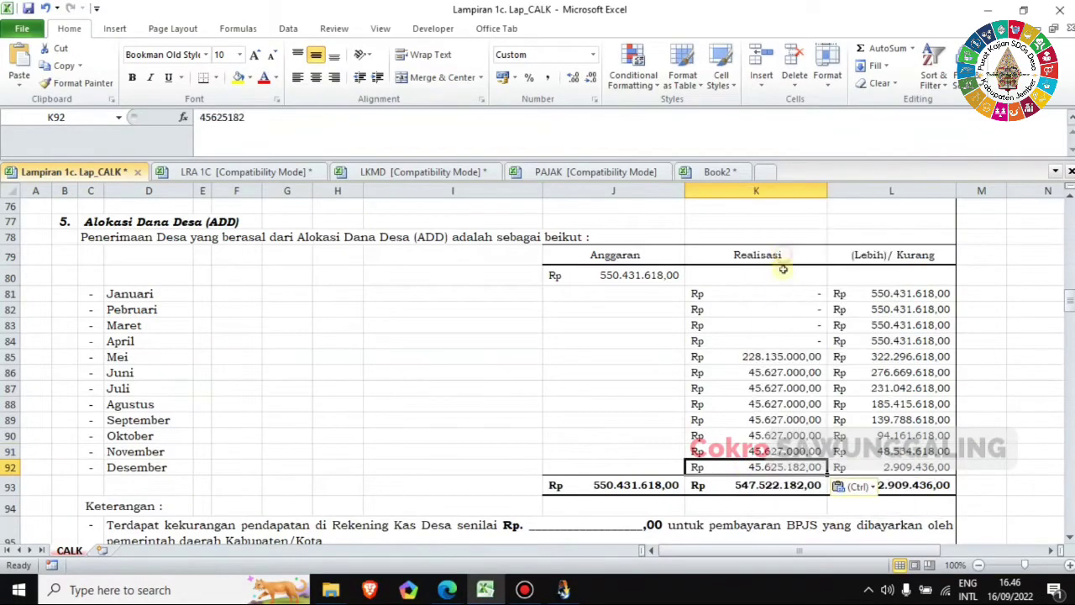
pyautogui.click(981, 420)
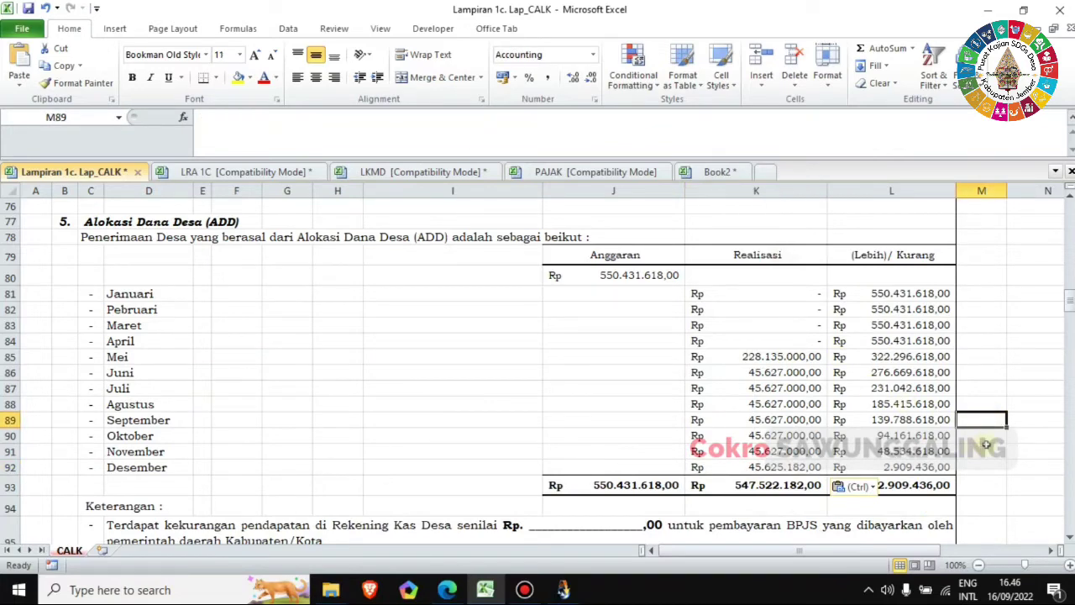
pyautogui.click(1014, 483)
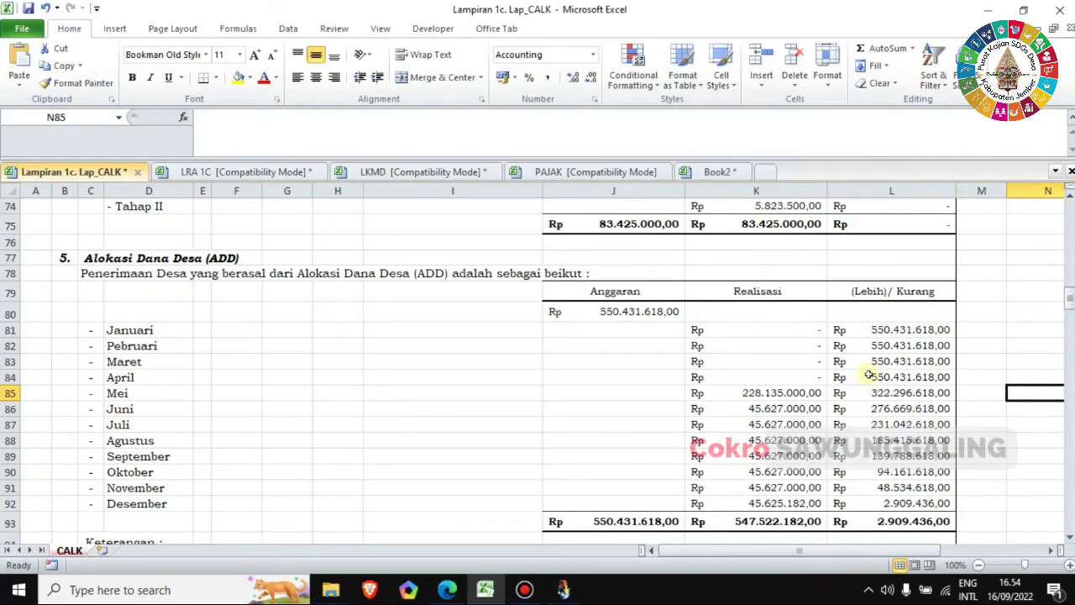
# - Compare the ADD section's Anggaran total in row 93 with the Alokasi Dana Desa budget in row 18 of the LRA 1C workbook
pyautogui.click(638, 521)
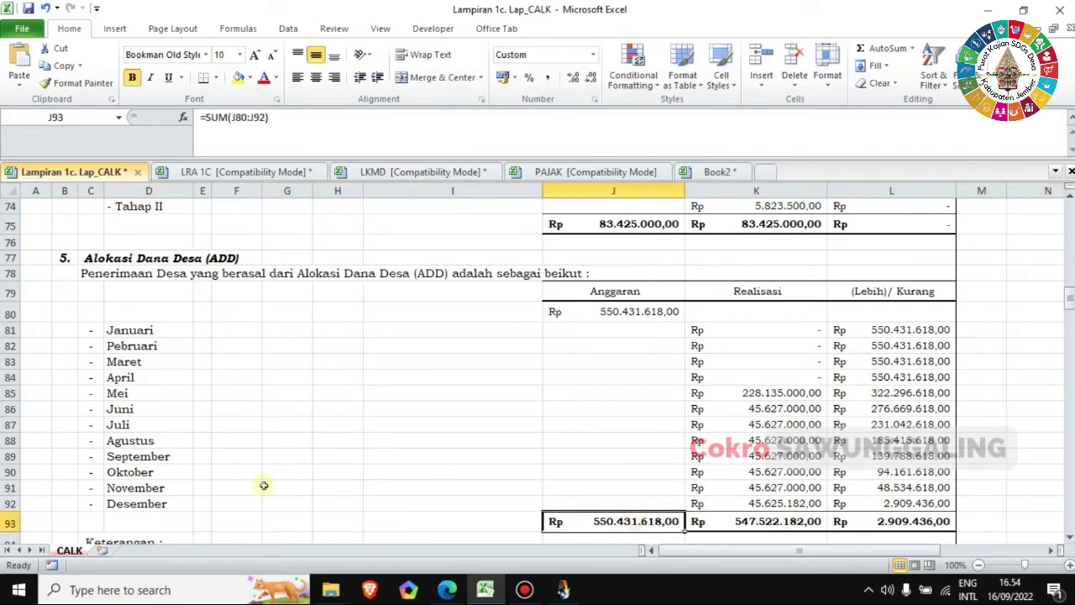
pyautogui.click(10, 522)
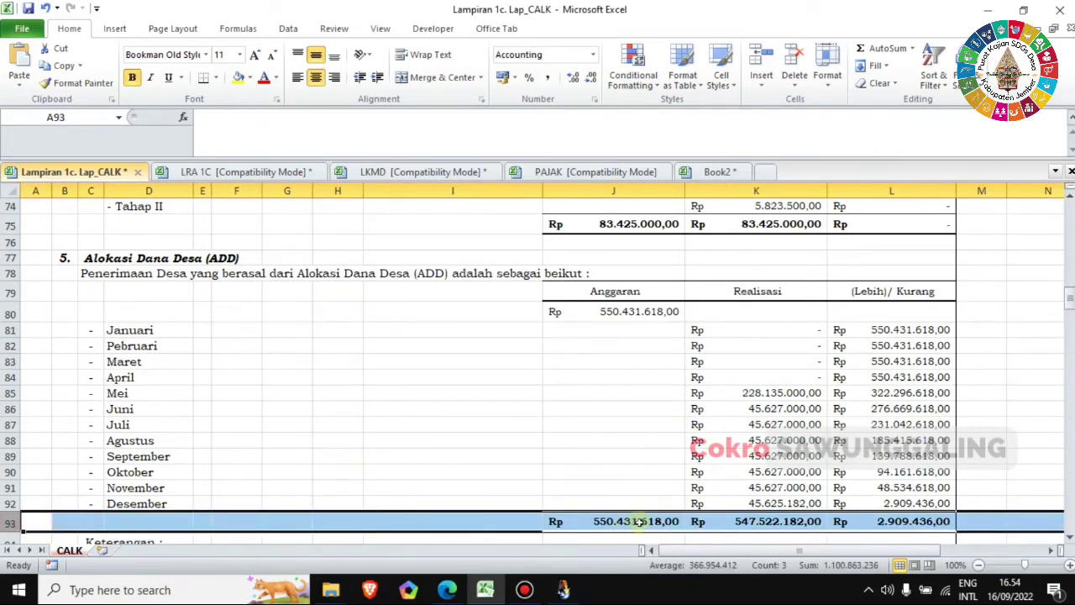
pyautogui.click(651, 521)
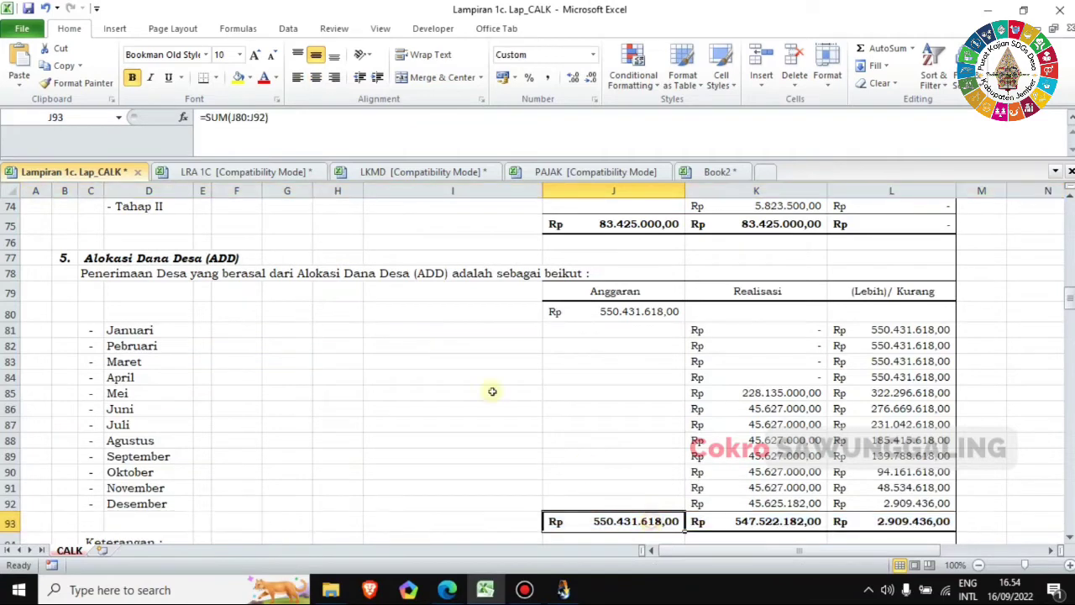
pyautogui.click(245, 172)
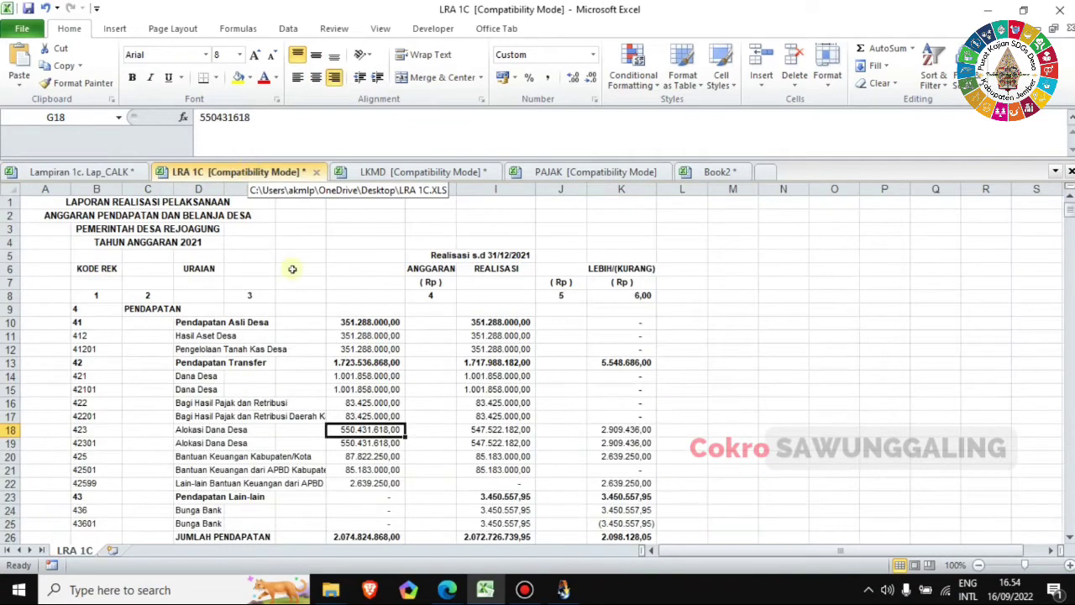
pyautogui.click(10, 429)
pyautogui.click(382, 430)
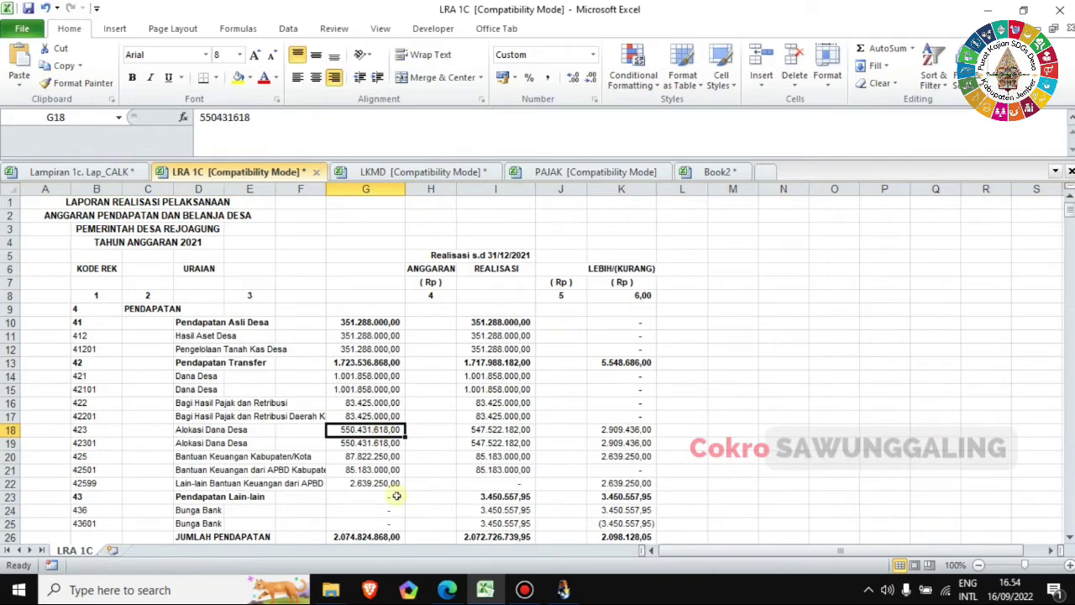
pyautogui.click(95, 172)
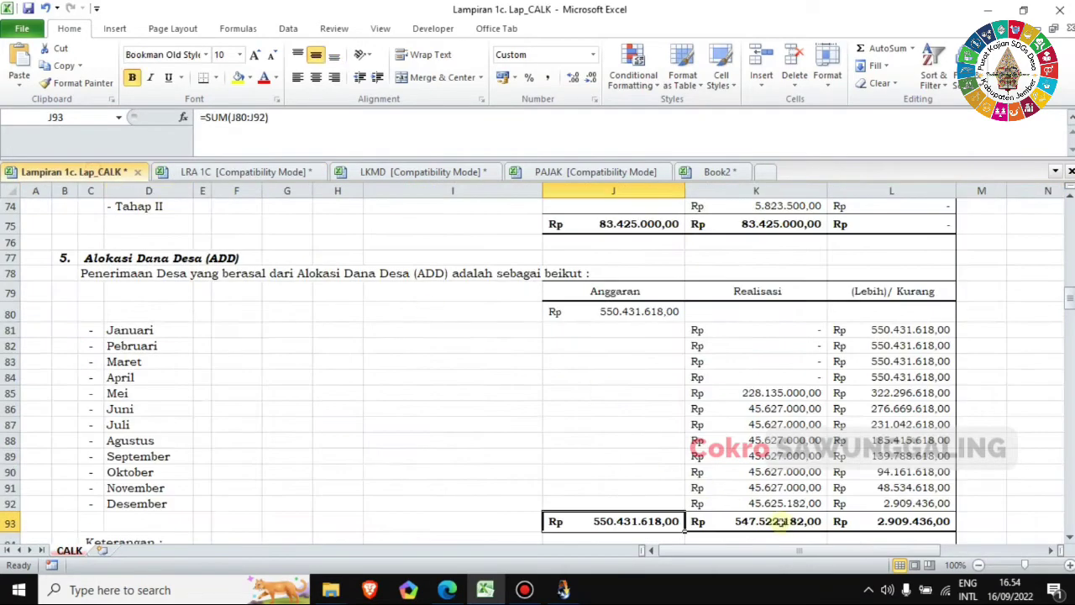
# - Compare the ADD section's Realisasi and (Lebih)/Kurang totals in row 93 with the Alokasi Dana Desa figures in row 18 of LRA 1C
pyautogui.click(783, 522)
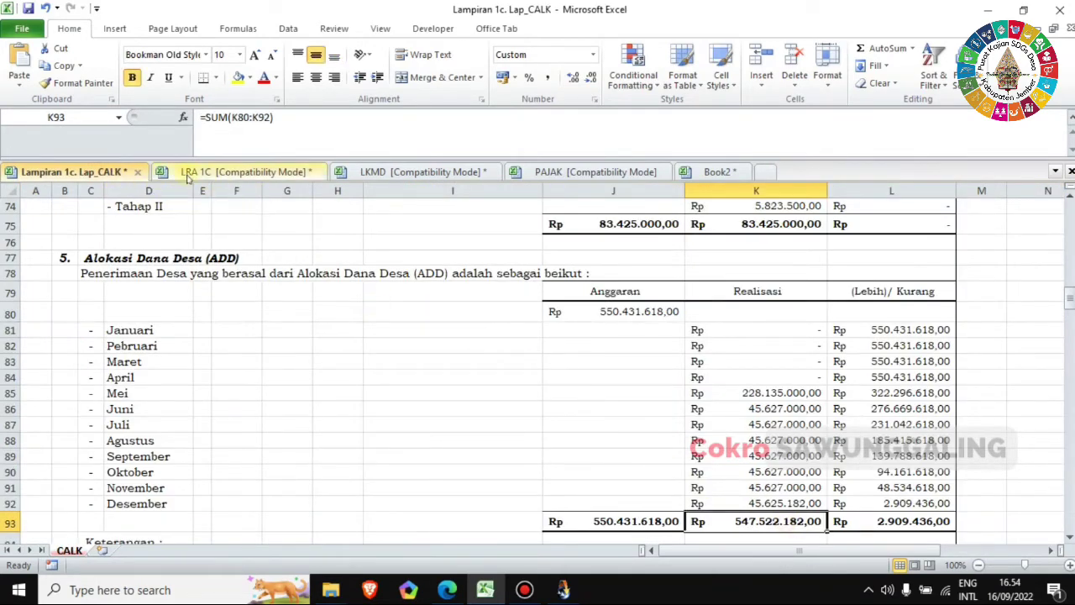
pyautogui.click(212, 172)
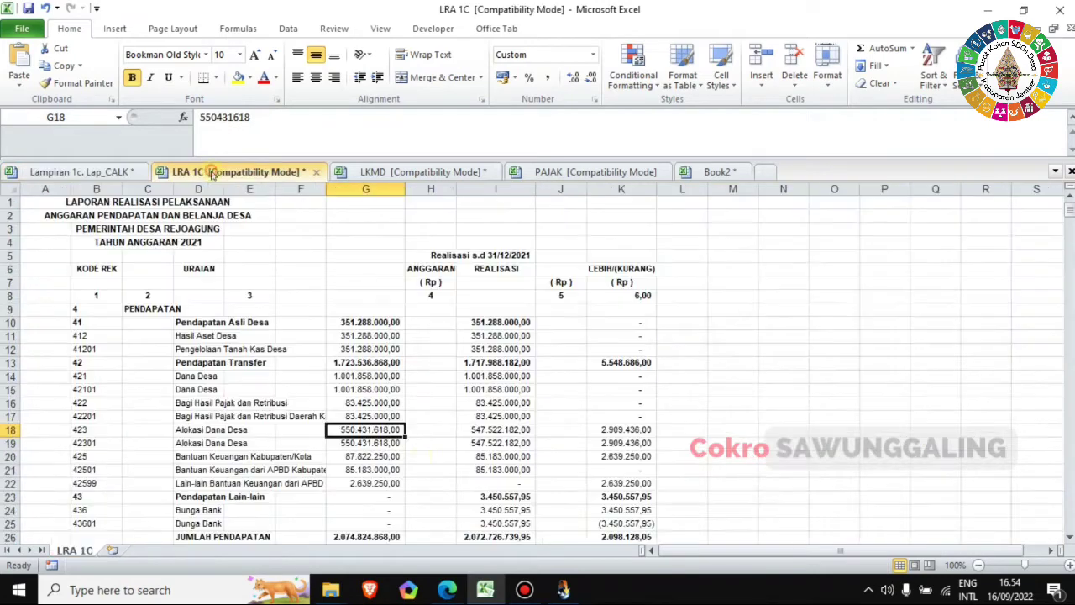
pyautogui.click(499, 431)
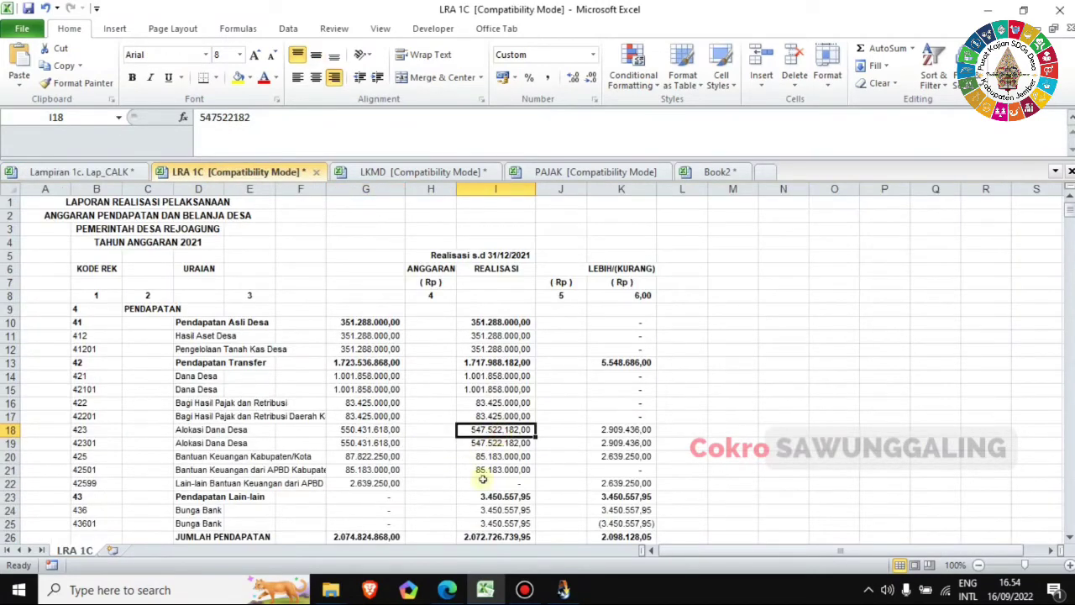
pyautogui.click(621, 431)
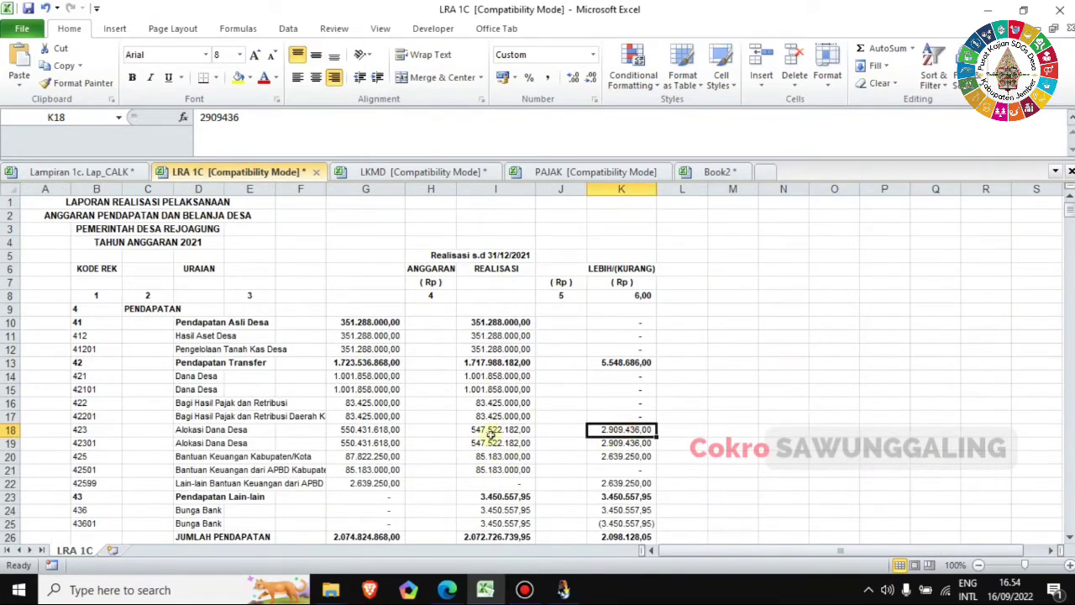
pyautogui.click(110, 173)
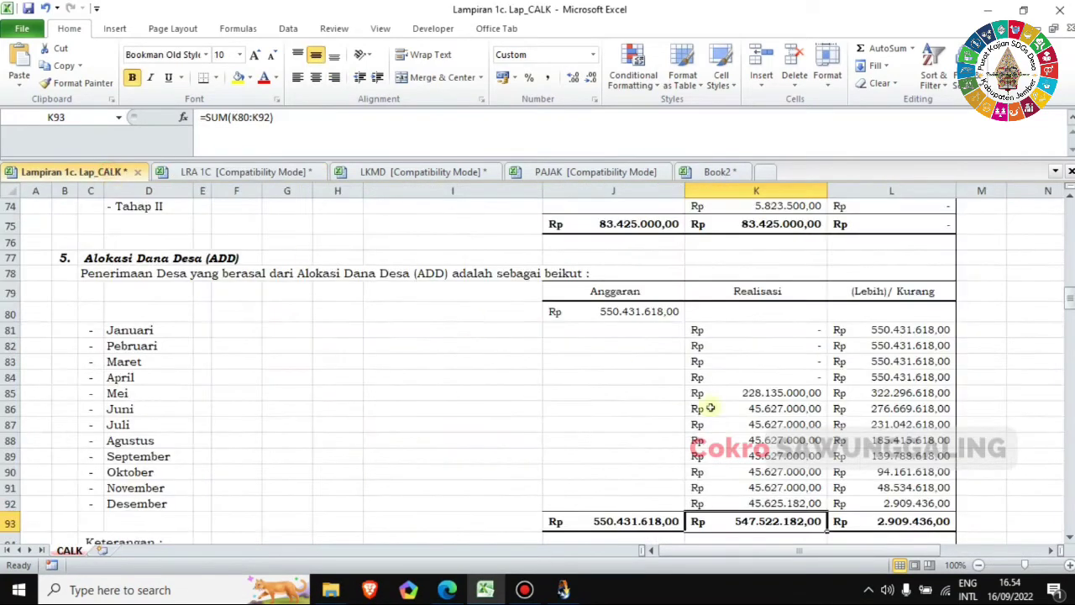
pyautogui.click(920, 522)
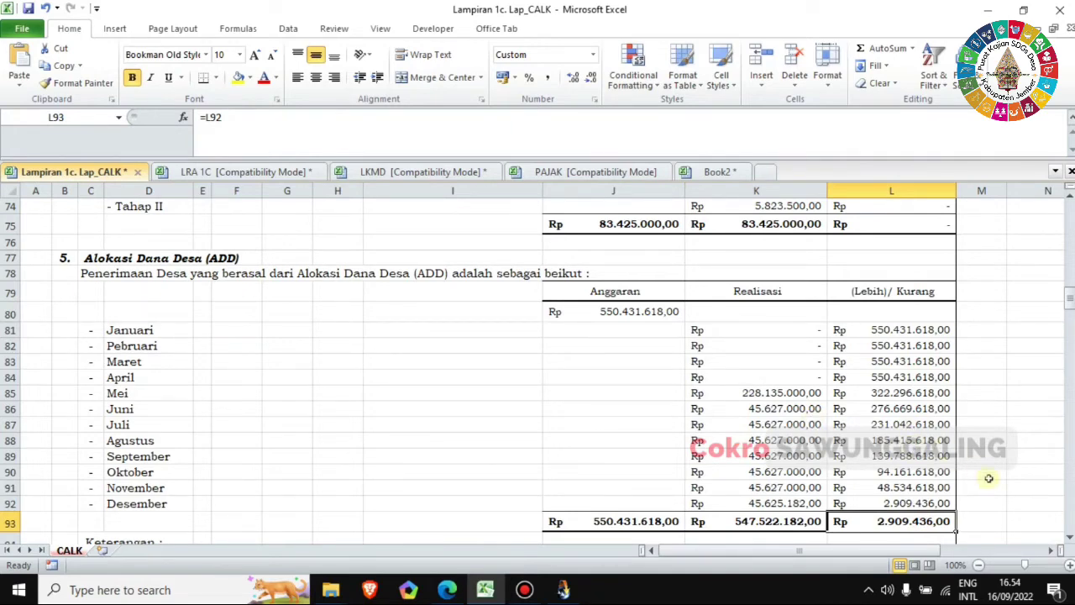
pyautogui.click(1013, 443)
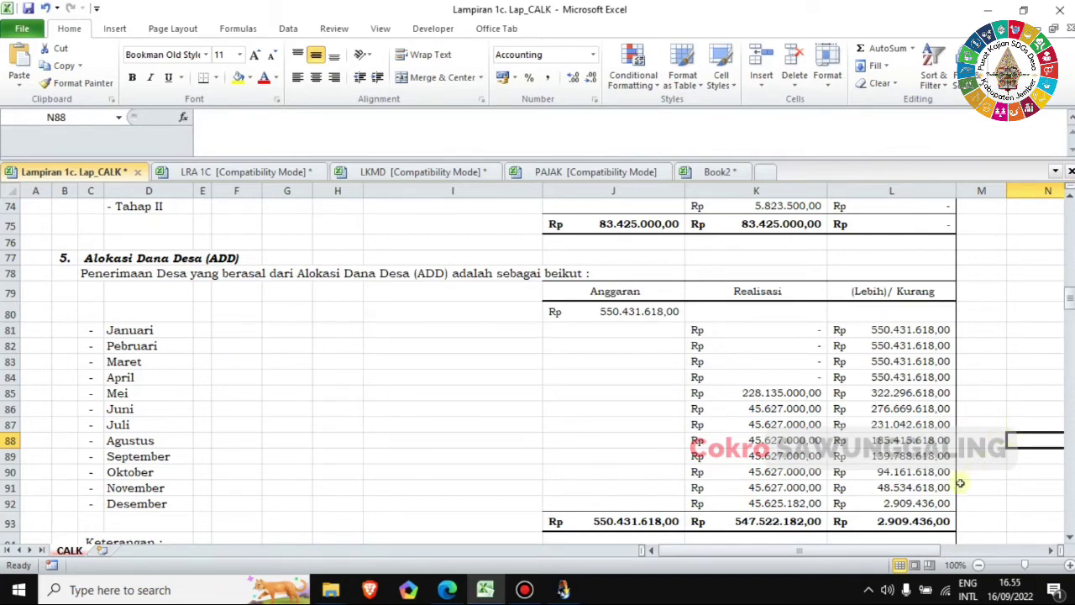
pyautogui.click(934, 520)
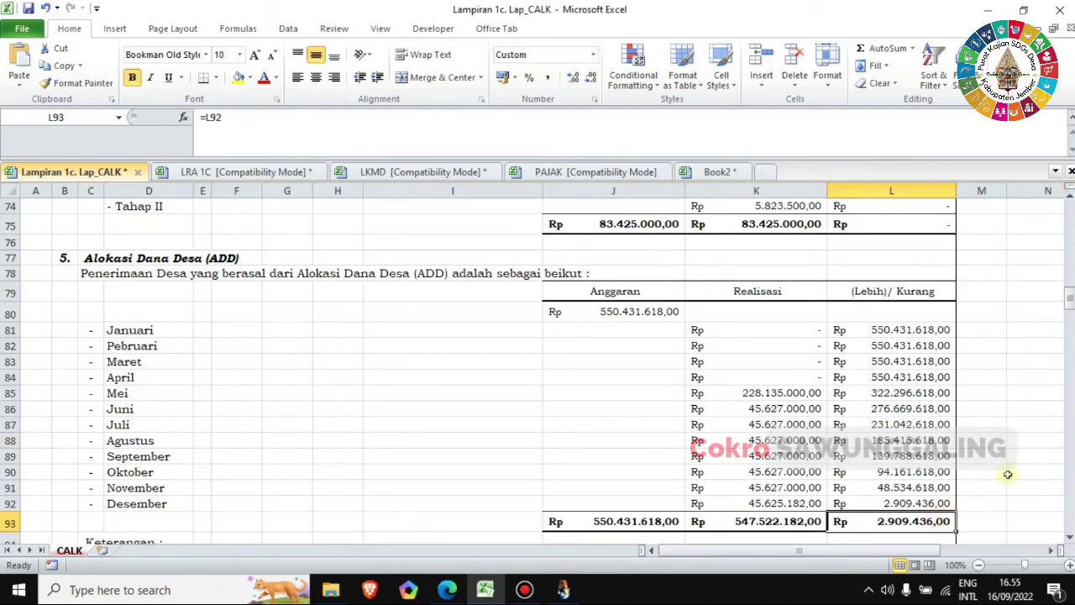
# - Read the ADD Keterangan notes in rows 94 to 96 on the BPJS revenue shortfall alongside the (Lebih)/Kurang total
pyautogui.scroll(-3, 1008, 475)
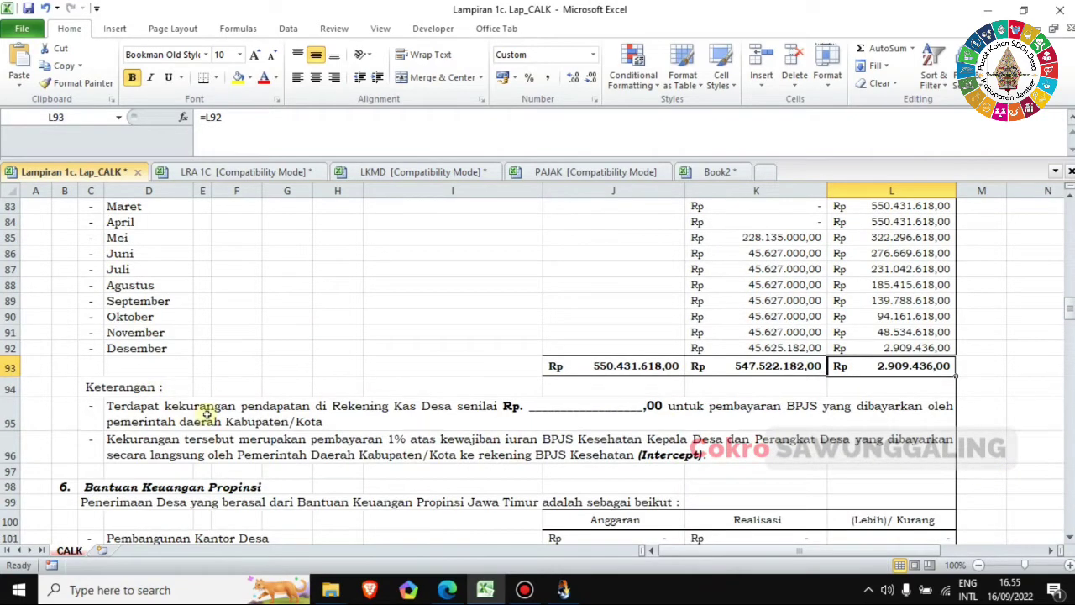
pyautogui.click(206, 413)
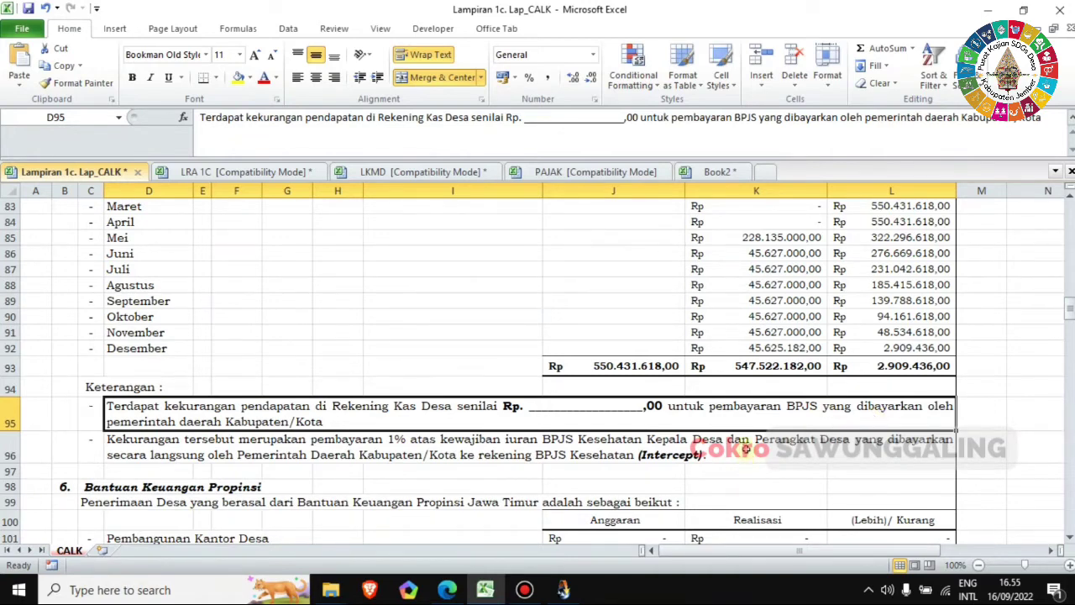
pyautogui.click(753, 452)
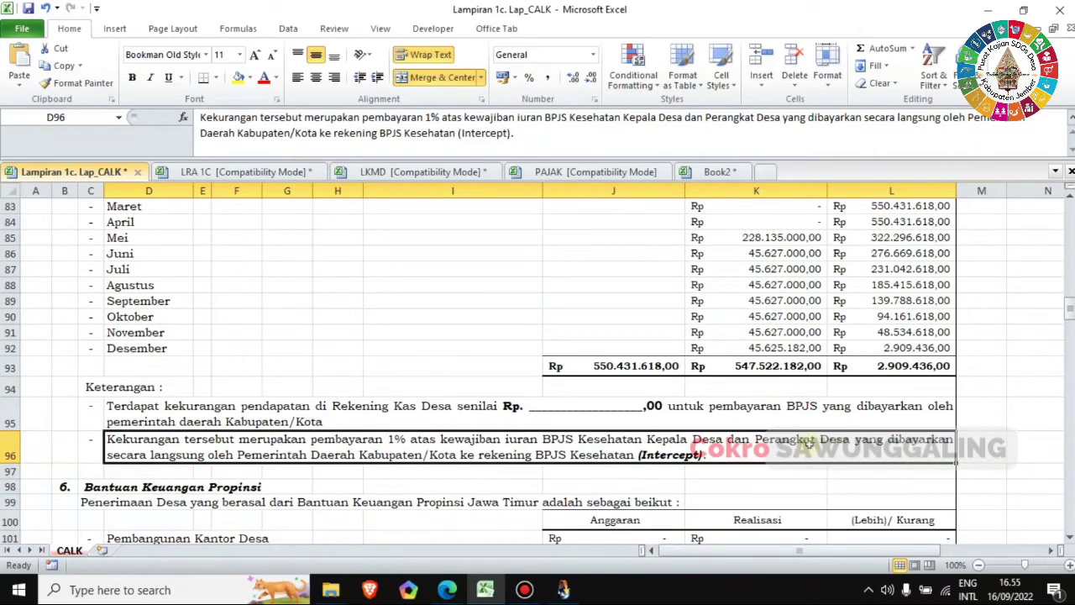
pyautogui.click(911, 370)
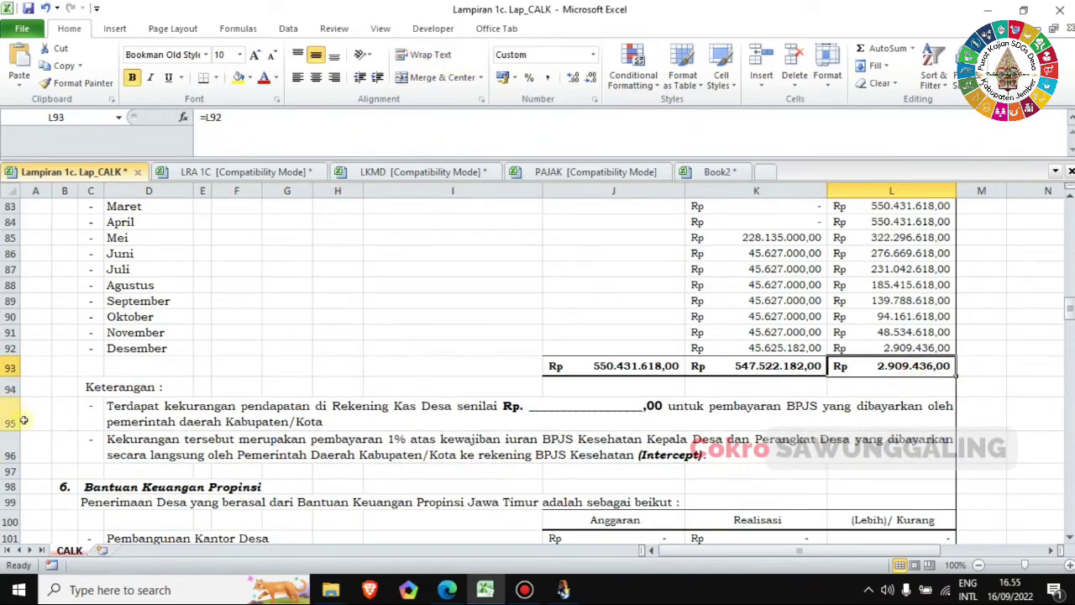
pyautogui.moveTo(10, 388); pyautogui.dragTo(12, 454)
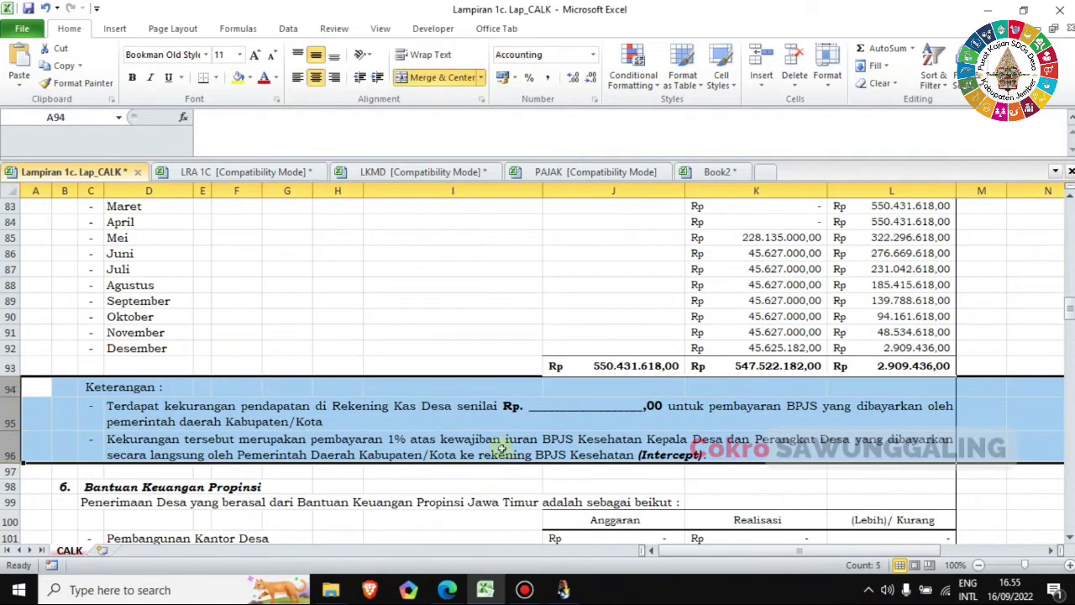
pyautogui.click(1024, 362)
# - Replace the blank amount in the first ADD Keterangan note, cell D95, with 2.909.436 so it reads Rp. 2.909.436,00
pyautogui.click(264, 409)
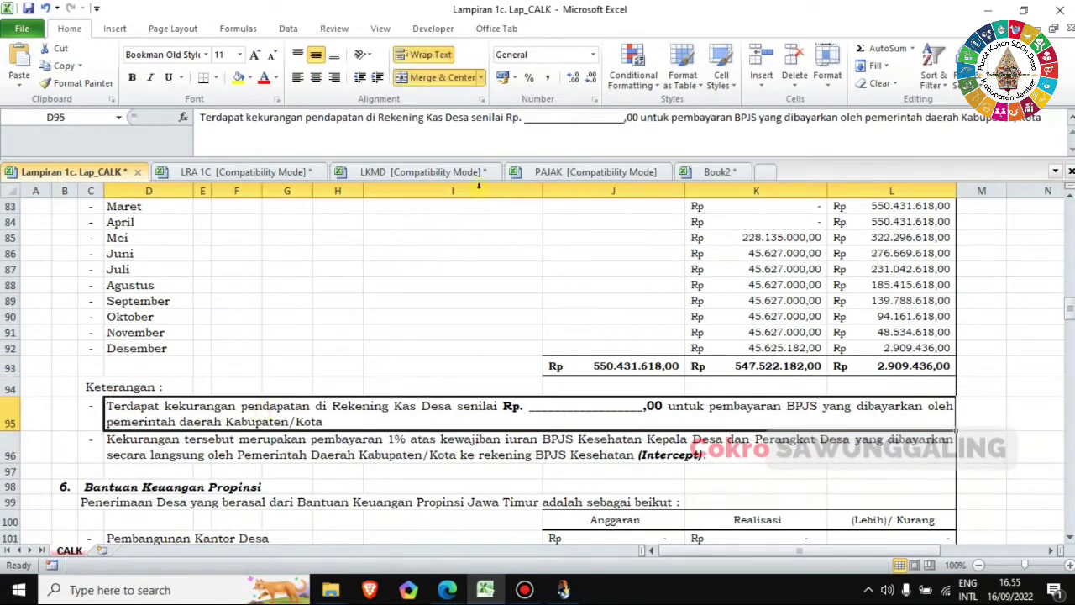
pyautogui.moveTo(524, 117); pyautogui.dragTo(627, 120)
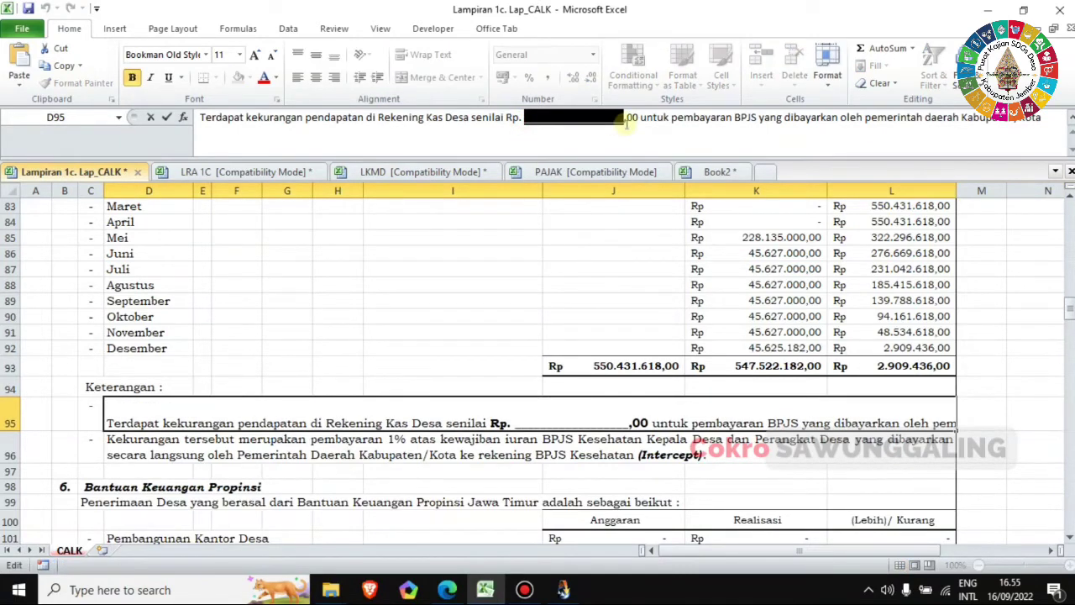
pyautogui.write('2.909')
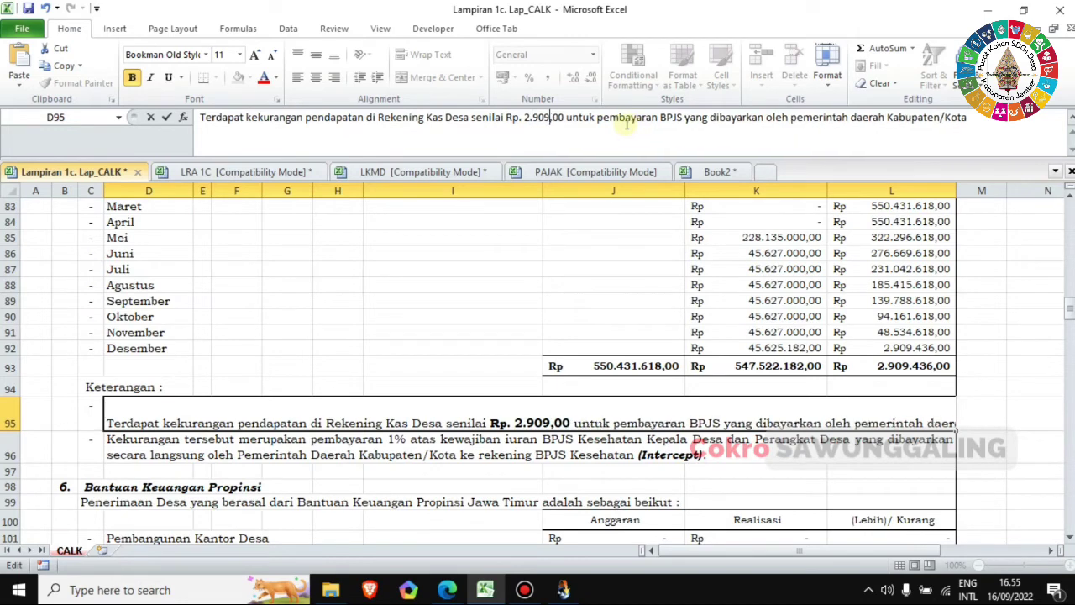
pyautogui.write('.')
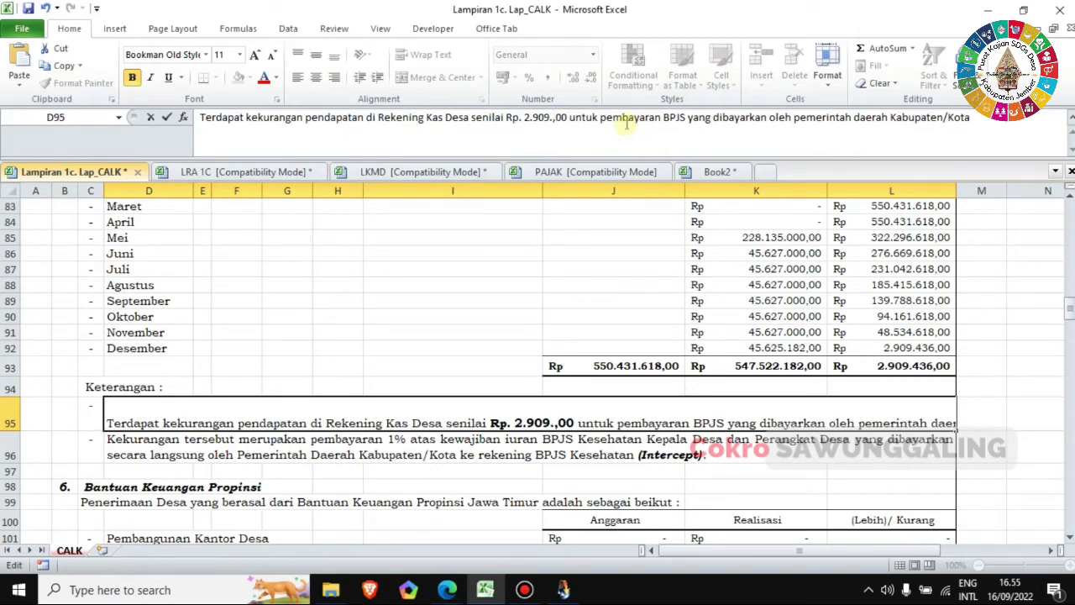
pyautogui.write('436')
pyautogui.press('Return')
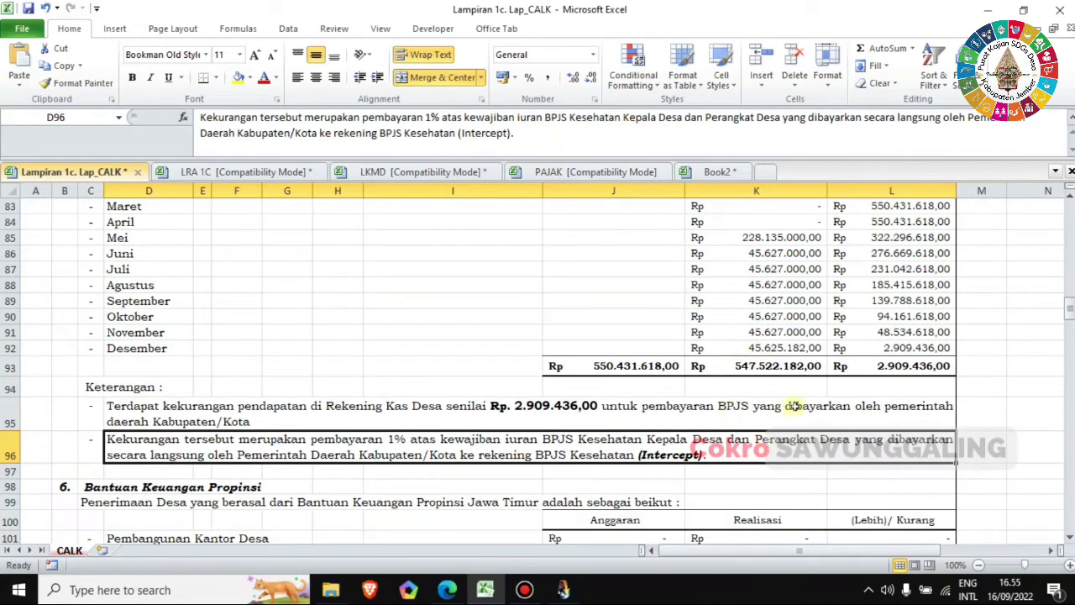
# - Check the completed ADD Keterangan notes in D95 and D96 against the (Lebih)/Kurang total in L93
pyautogui.click(845, 415)
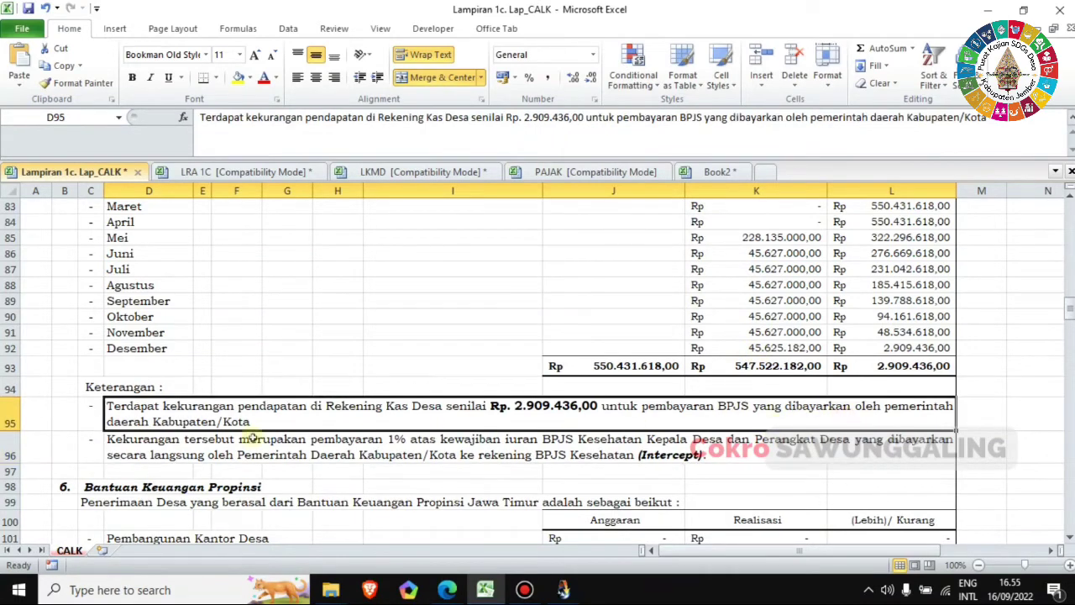
pyautogui.click(502, 447)
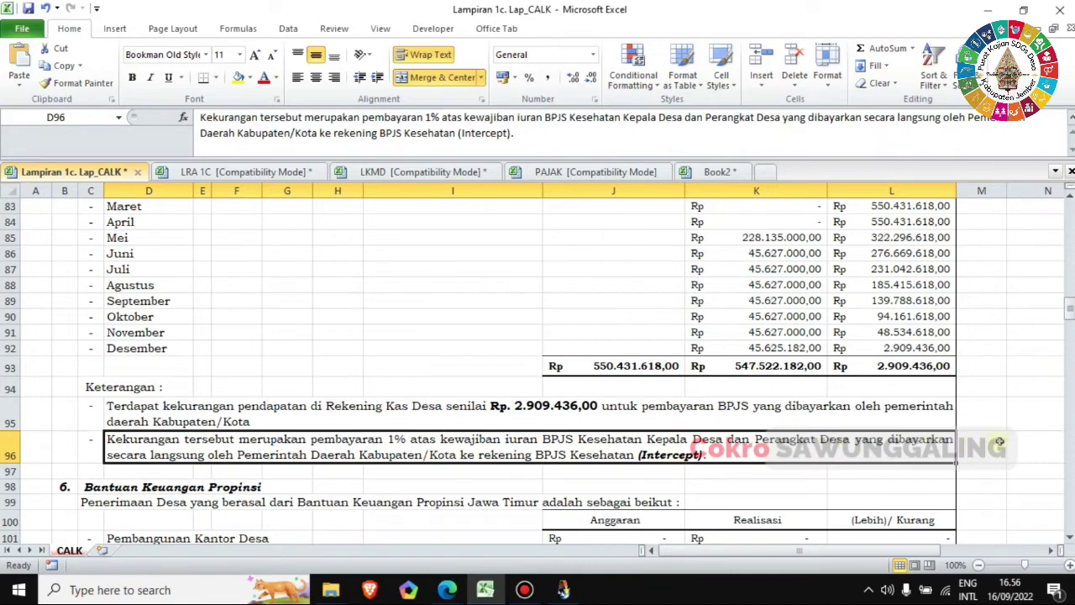
pyautogui.click(1027, 441)
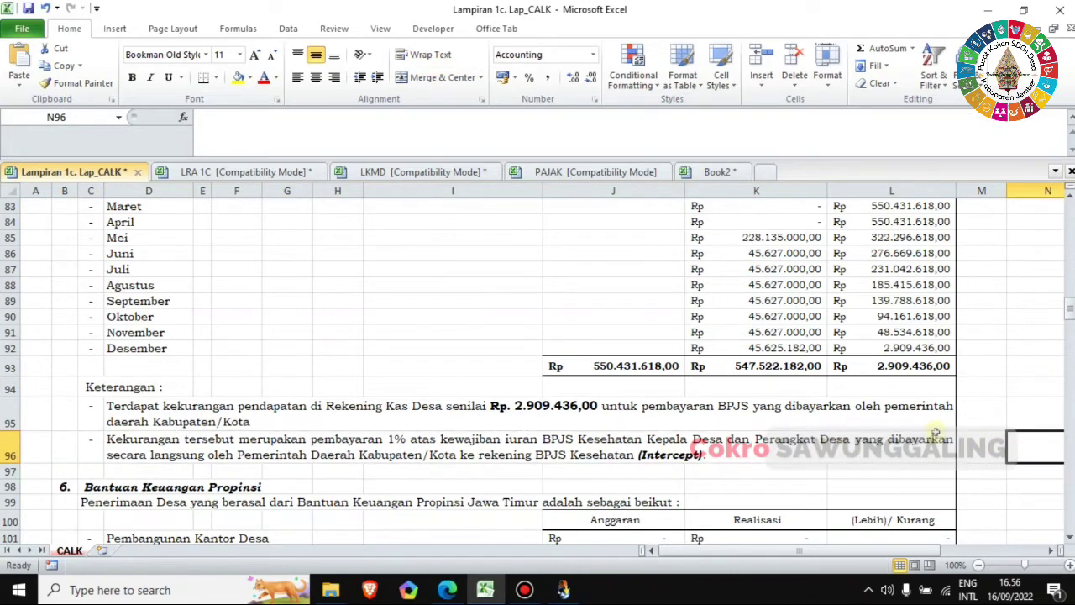
pyautogui.click(911, 366)
pyautogui.scroll(1, 994, 375)
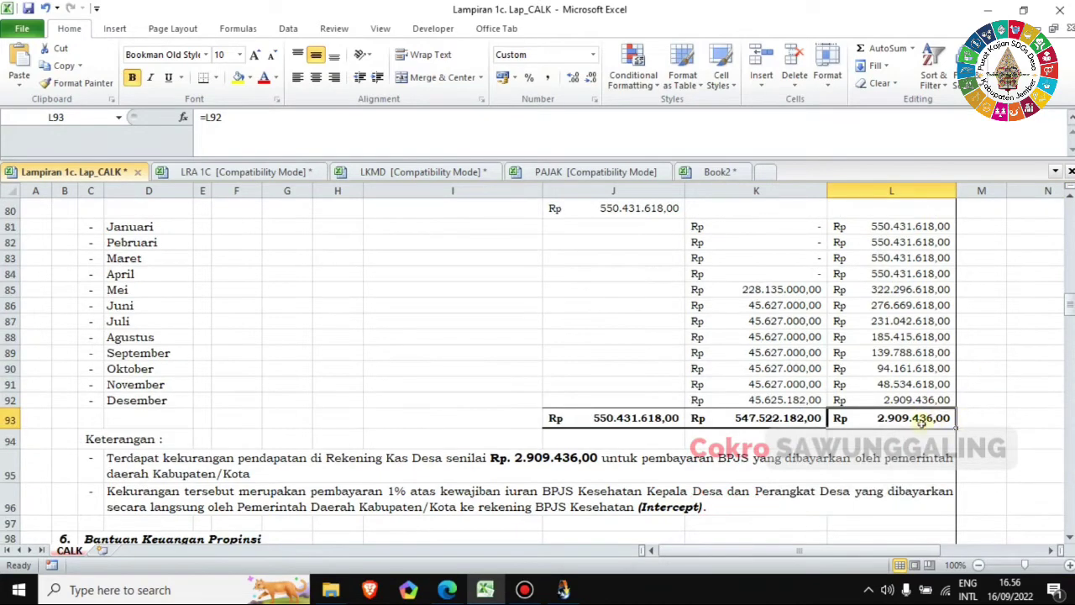
pyautogui.scroll(1, 956, 414)
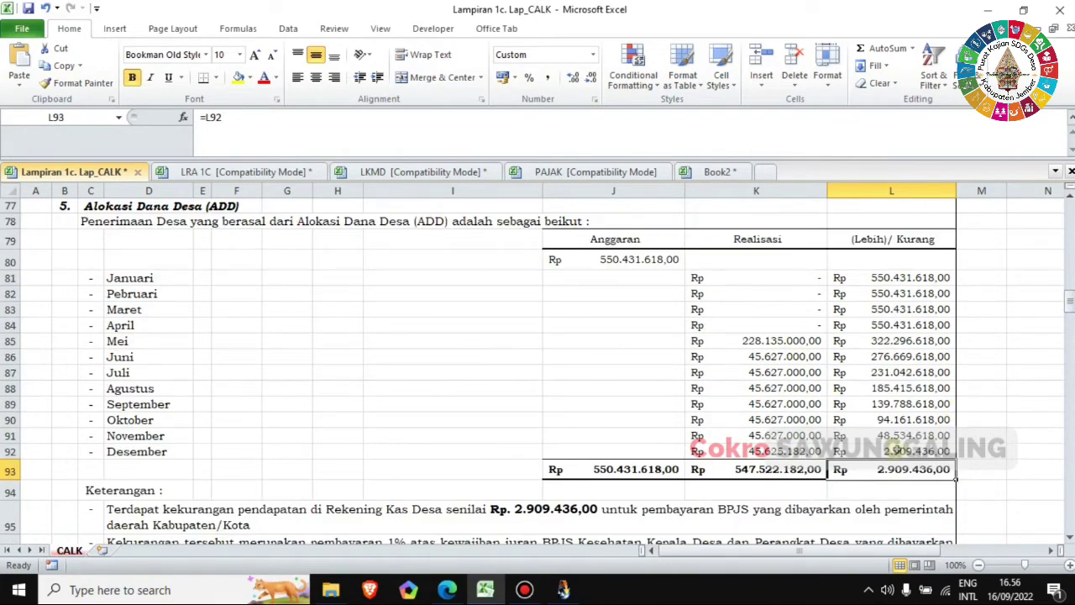
pyautogui.scroll(-2, 897, 449)
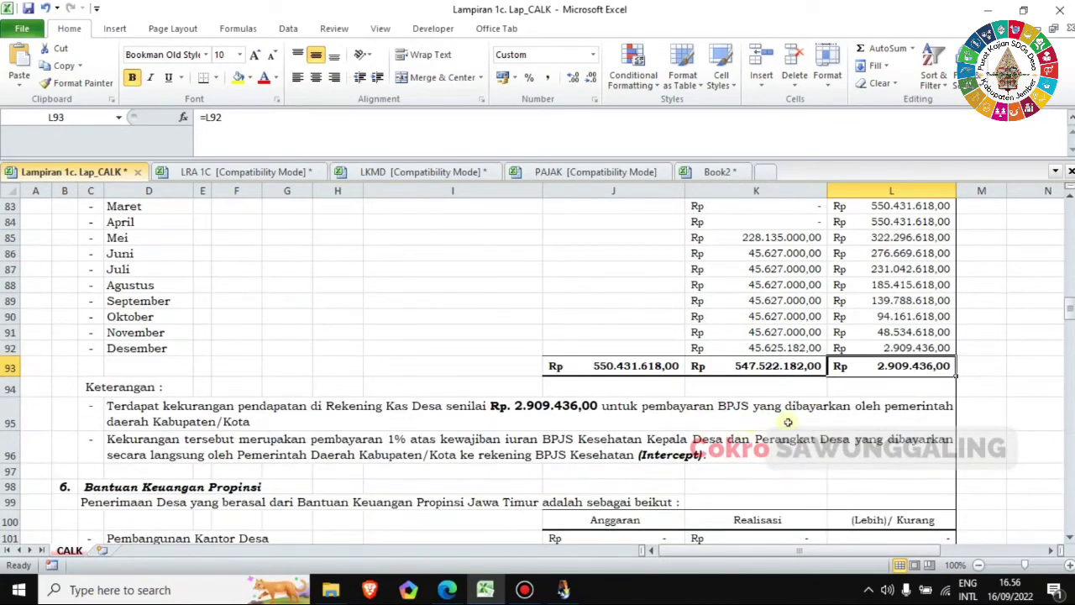
pyautogui.click(1026, 424)
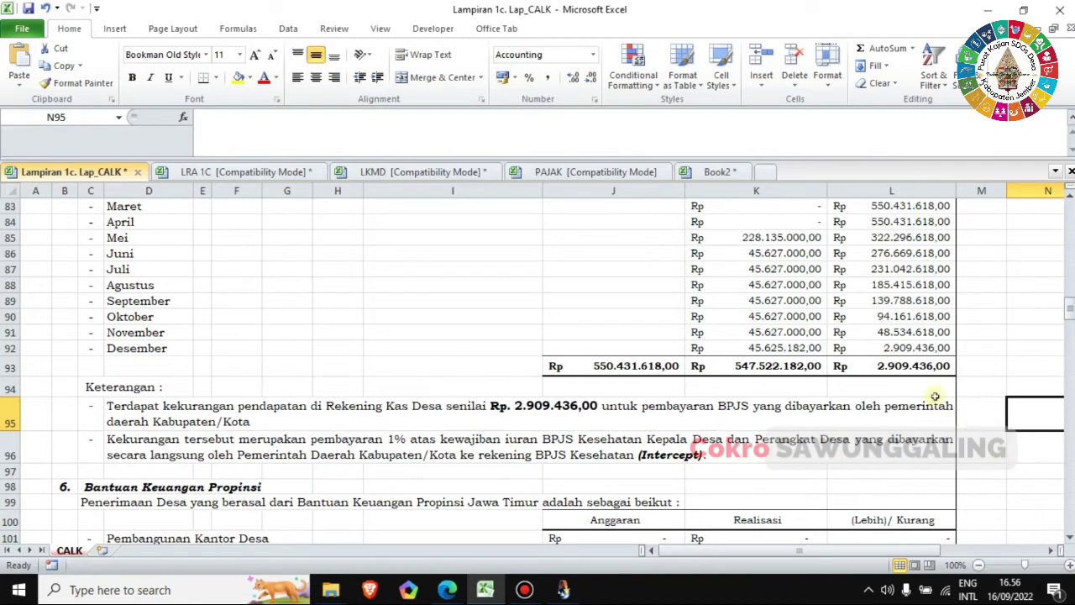
pyautogui.click(903, 366)
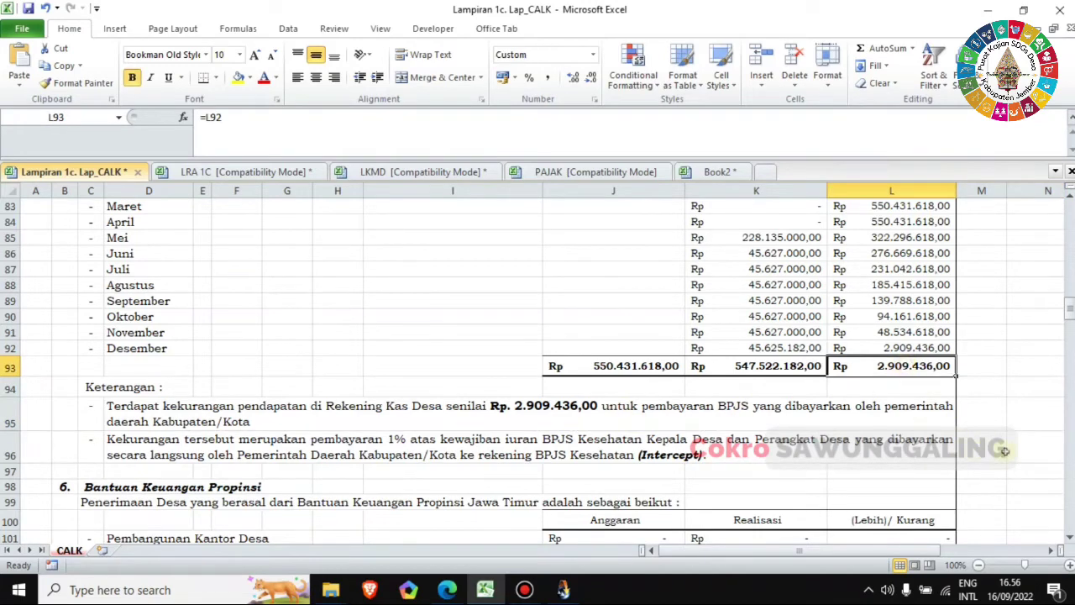
pyautogui.click(1042, 412)
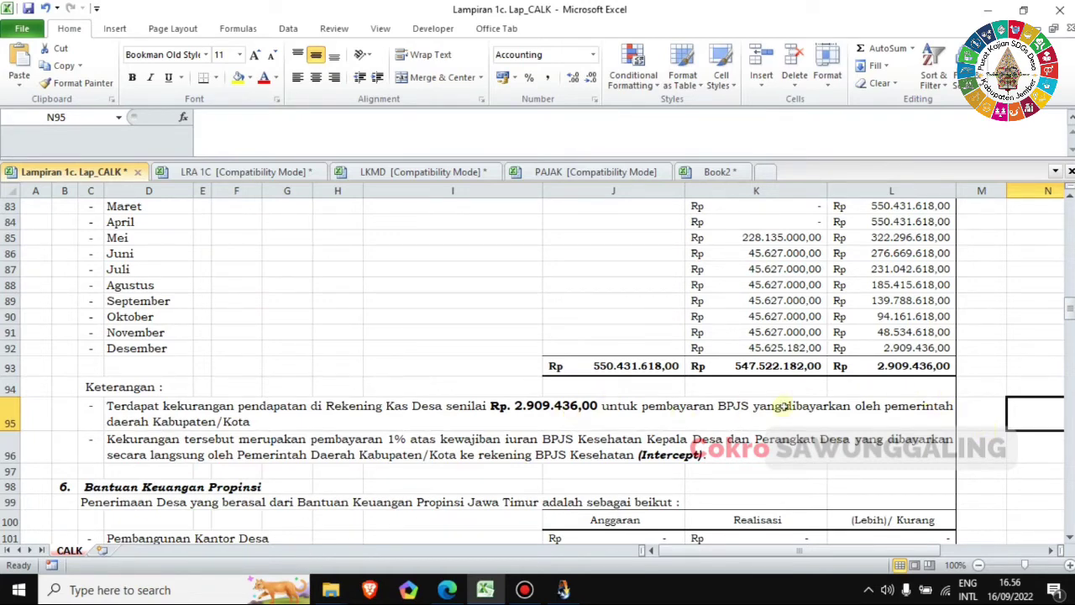
pyautogui.click(899, 369)
pyautogui.click(1015, 410)
pyautogui.click(1021, 454)
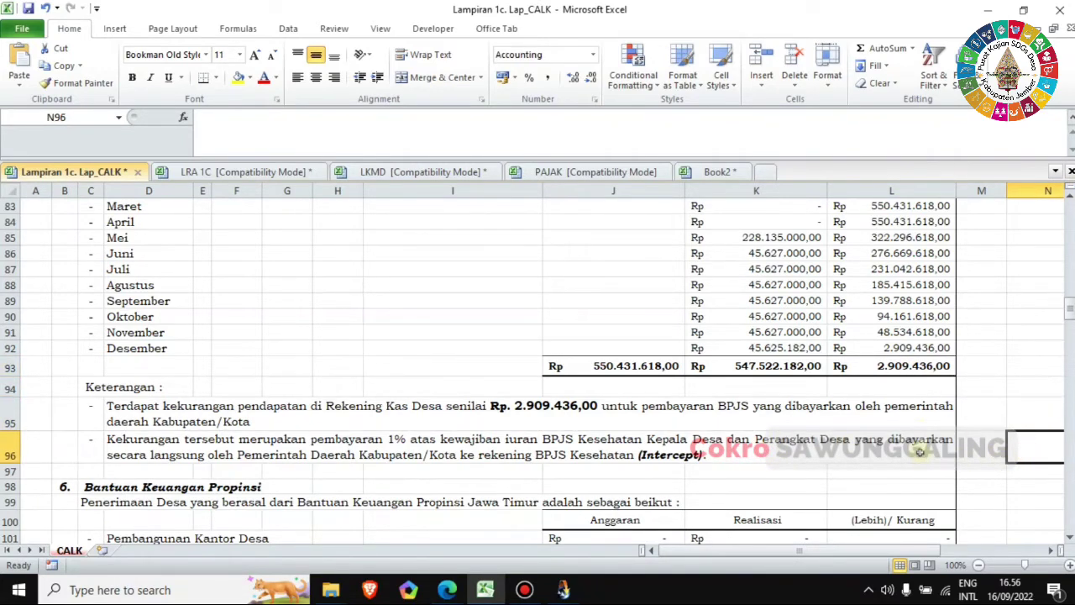
pyautogui.click(1035, 413)
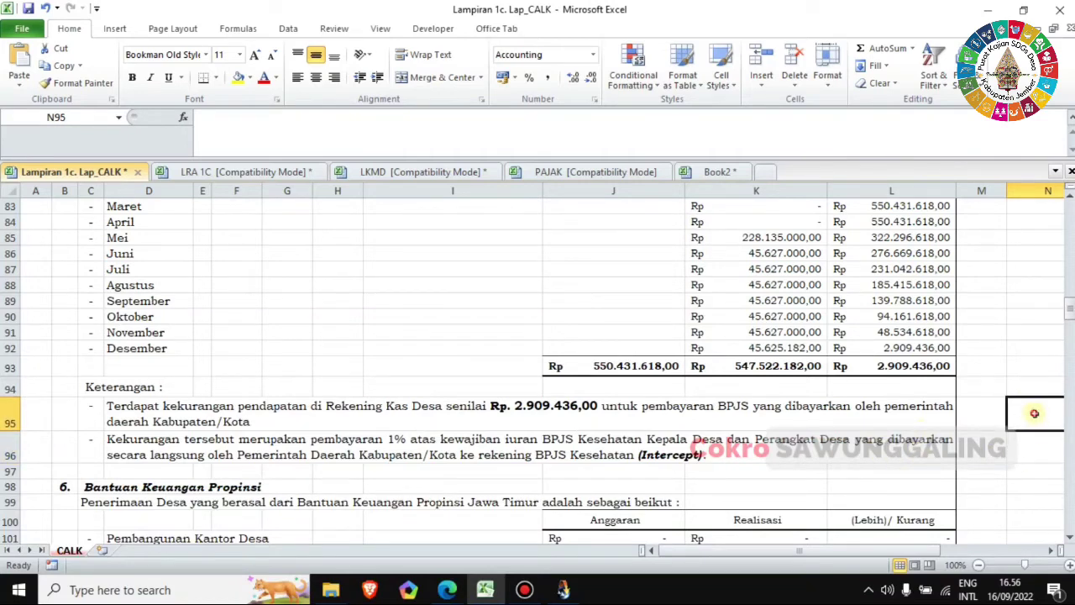
pyautogui.click(1035, 367)
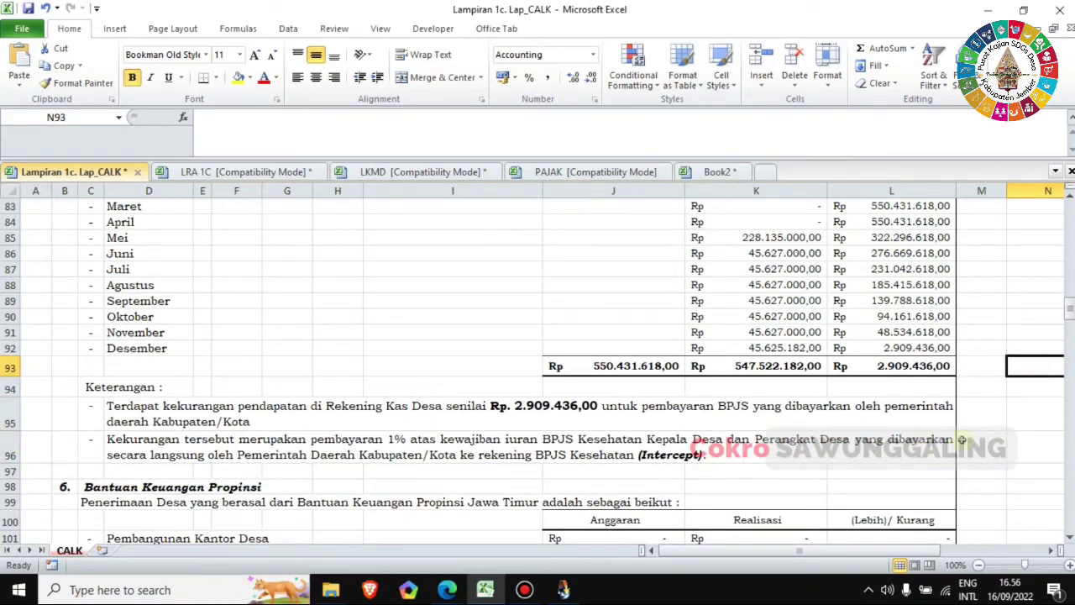
# - Examine the Bantuan Keuangan Propinsi and Kabupaten/Kota sections and look up the matching Bantuan Keuangan rows 20 and 21 in LRA 1C
pyautogui.scroll(-4, 962, 439)
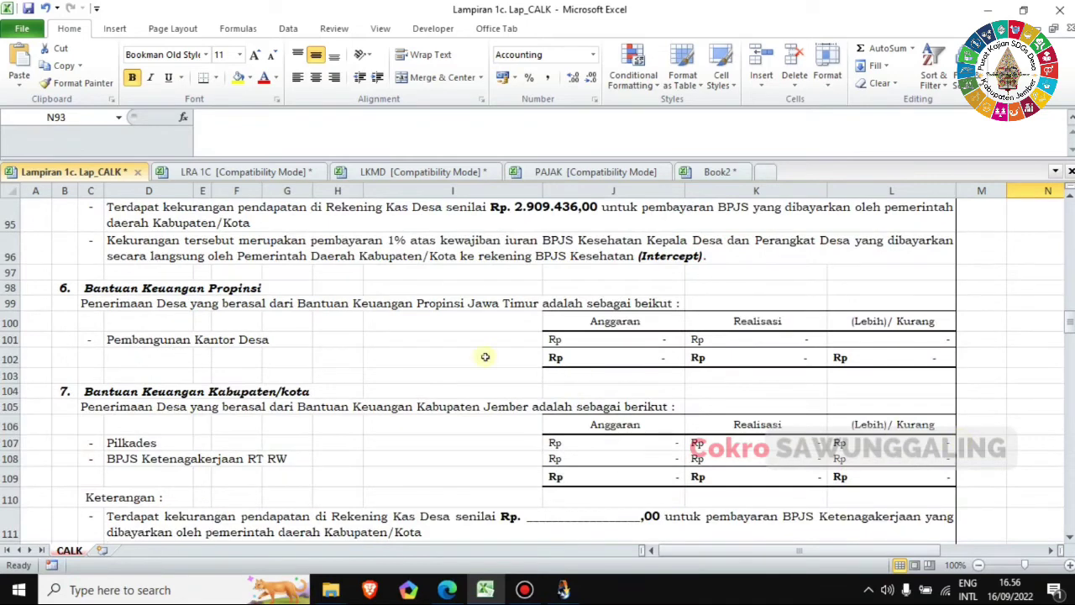
pyautogui.click(10, 288)
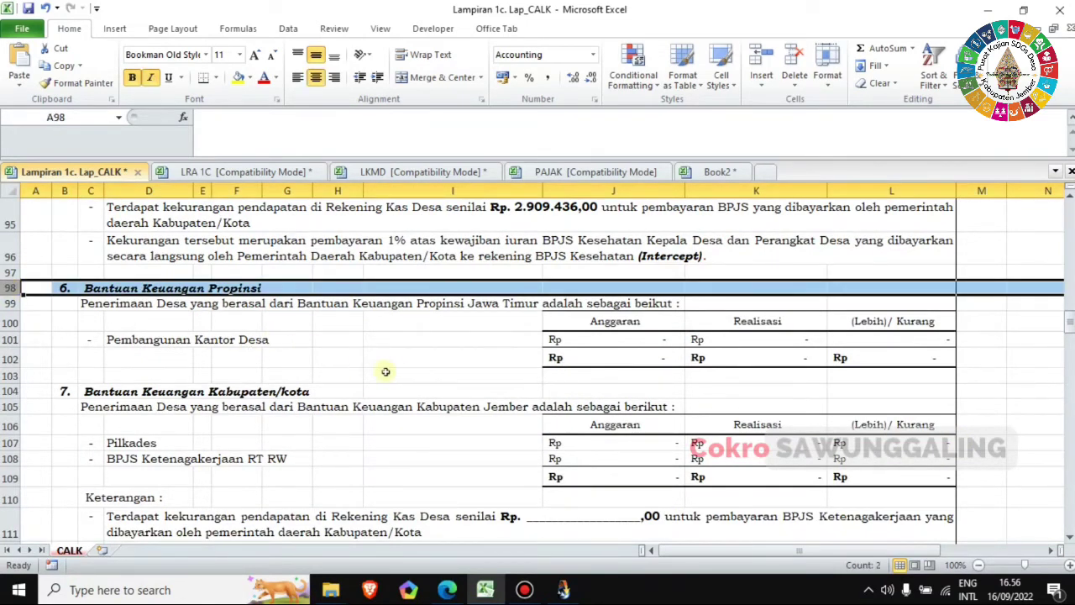
pyautogui.click(430, 376)
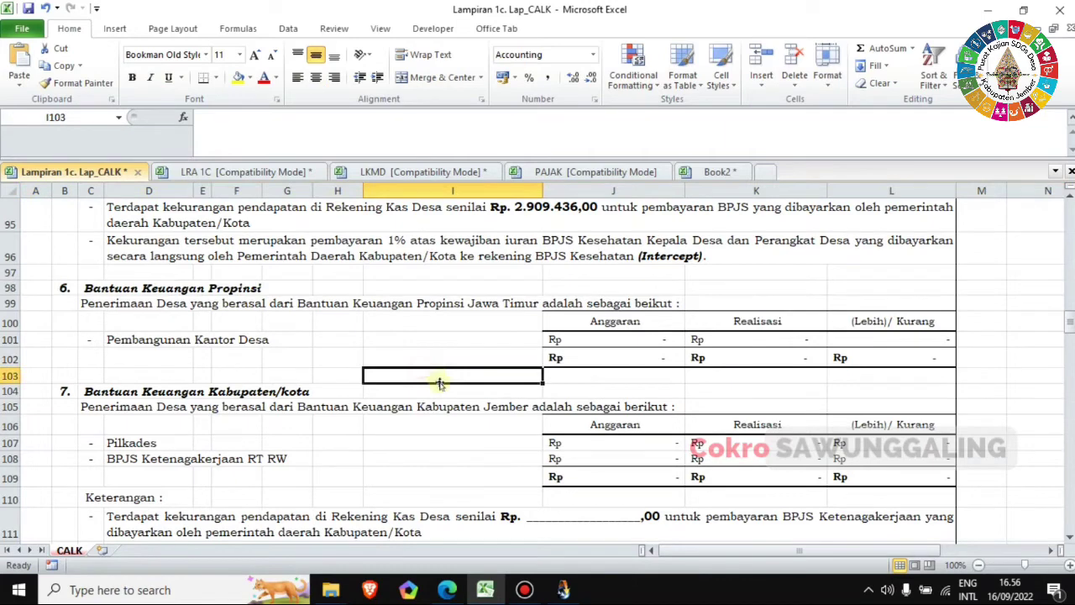
pyautogui.click(245, 173)
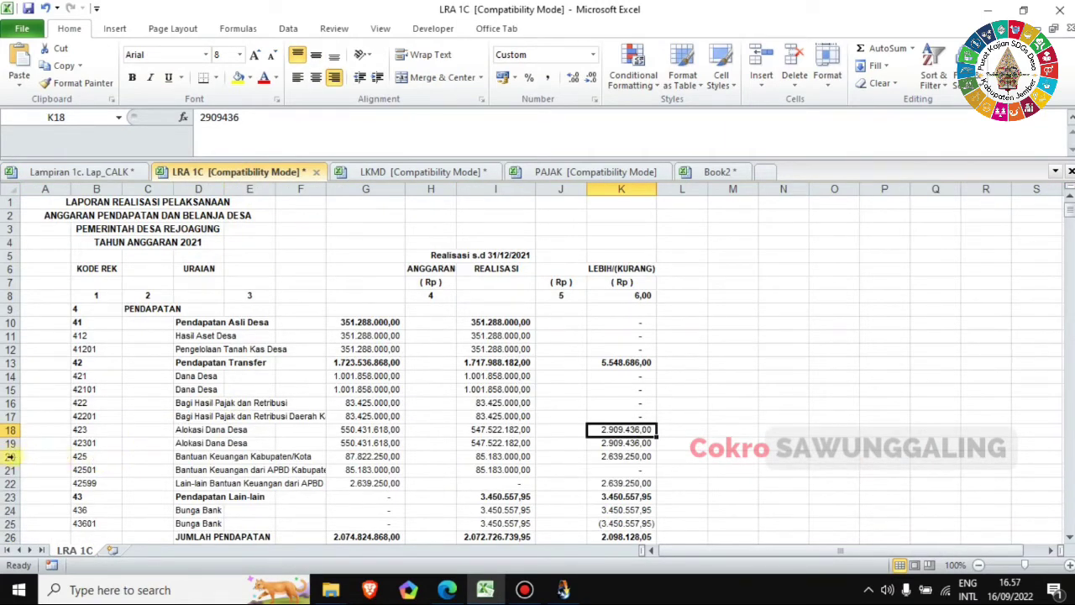
pyautogui.moveTo(10, 456); pyautogui.dragTo(8, 468)
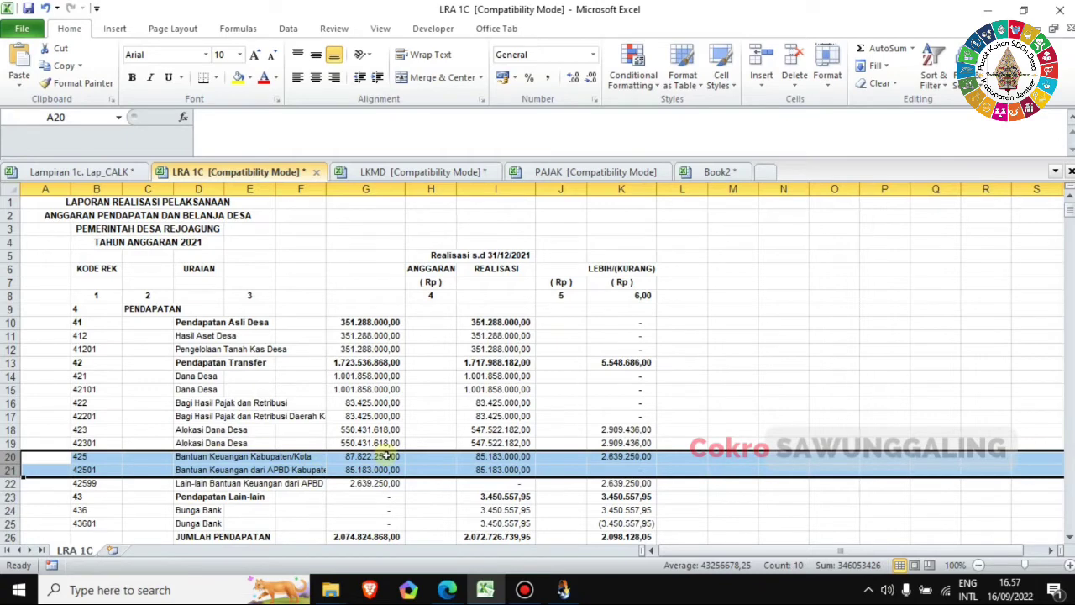
# - Switch to the CALK workbook, try deleting the Bantuan Keuangan Propinsi section in rows 98 to 103, and undo the deletion
pyautogui.click(91, 172)
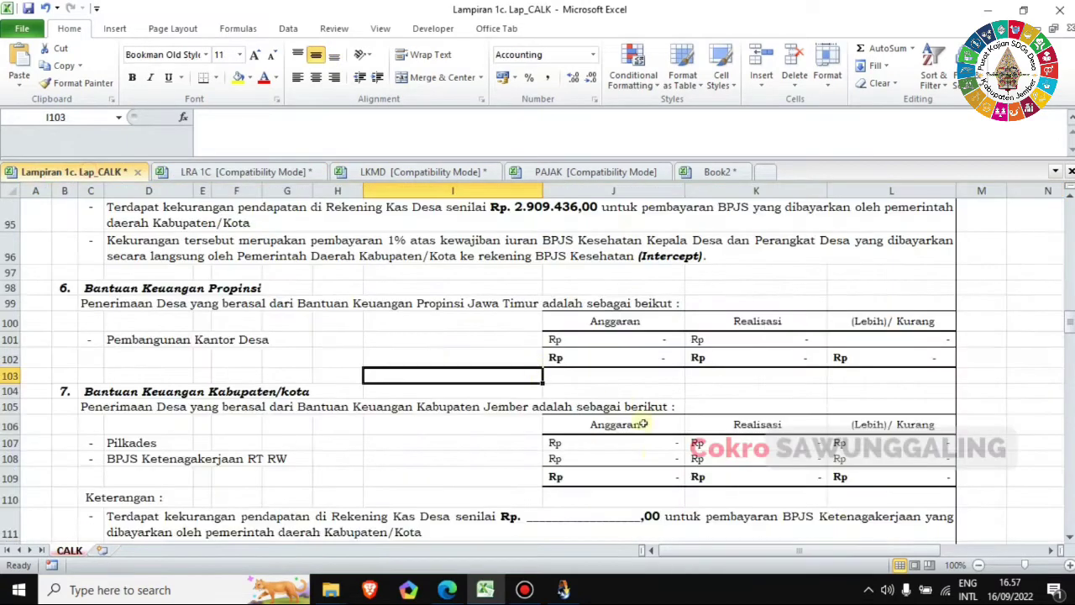
pyautogui.click(630, 344)
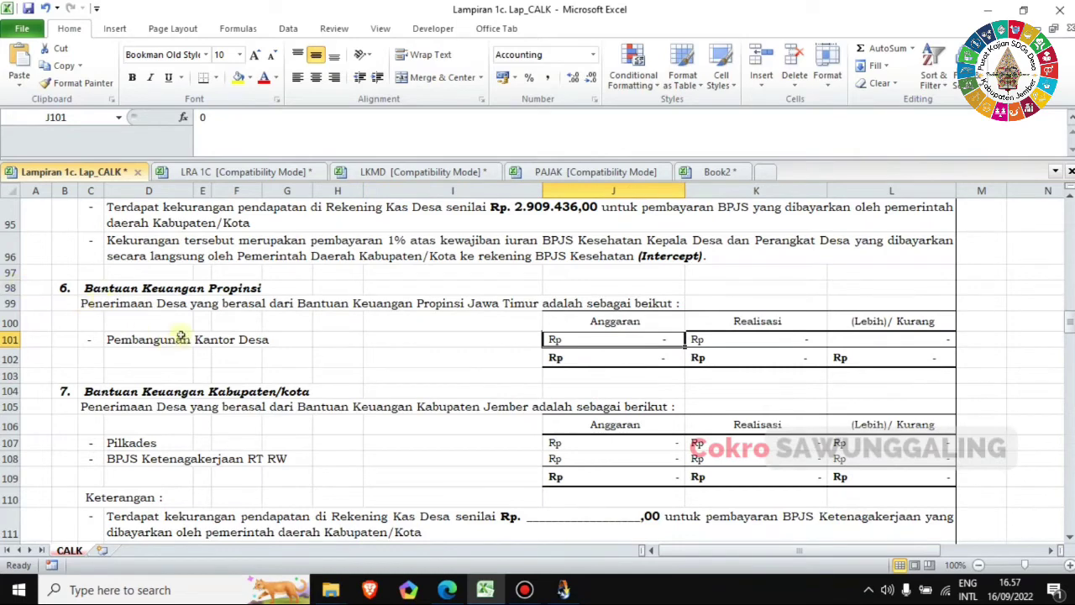
pyautogui.moveTo(10, 287); pyautogui.dragTo(14, 364)
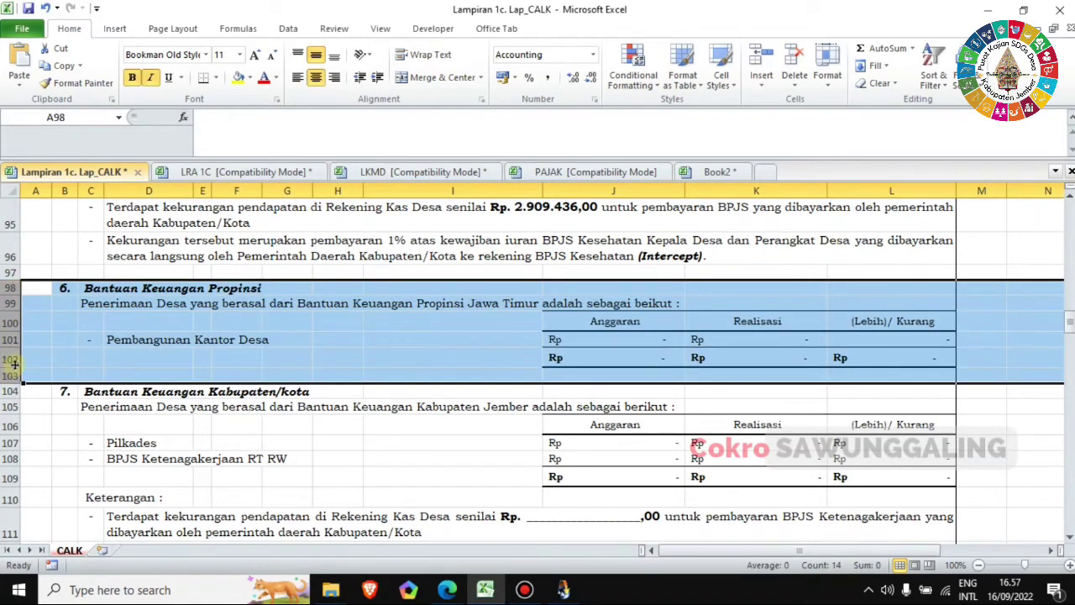
pyautogui.rightClick(10, 361)
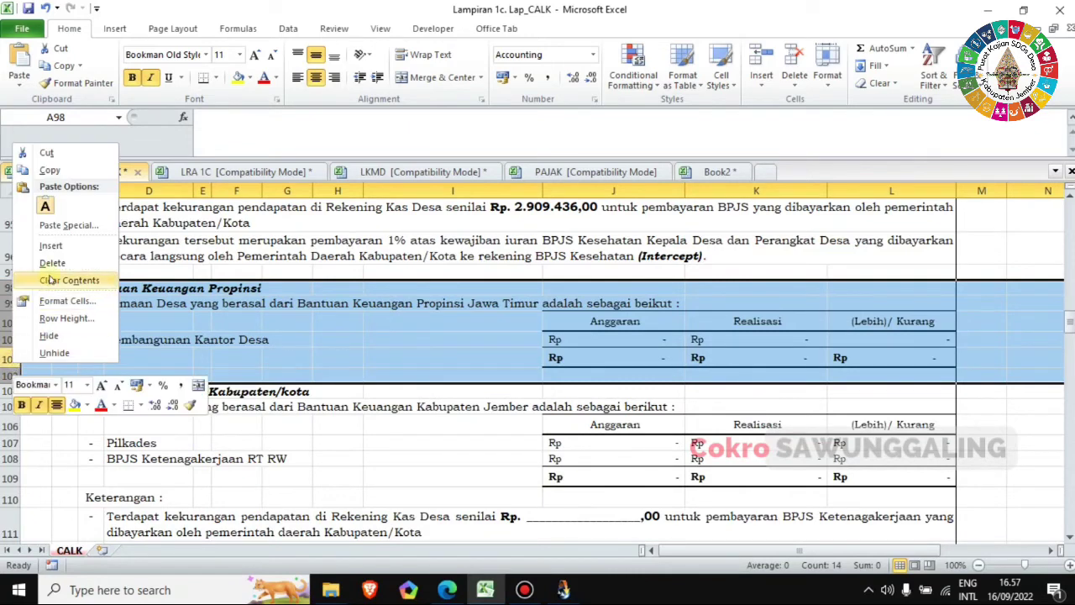
pyautogui.click(38, 264)
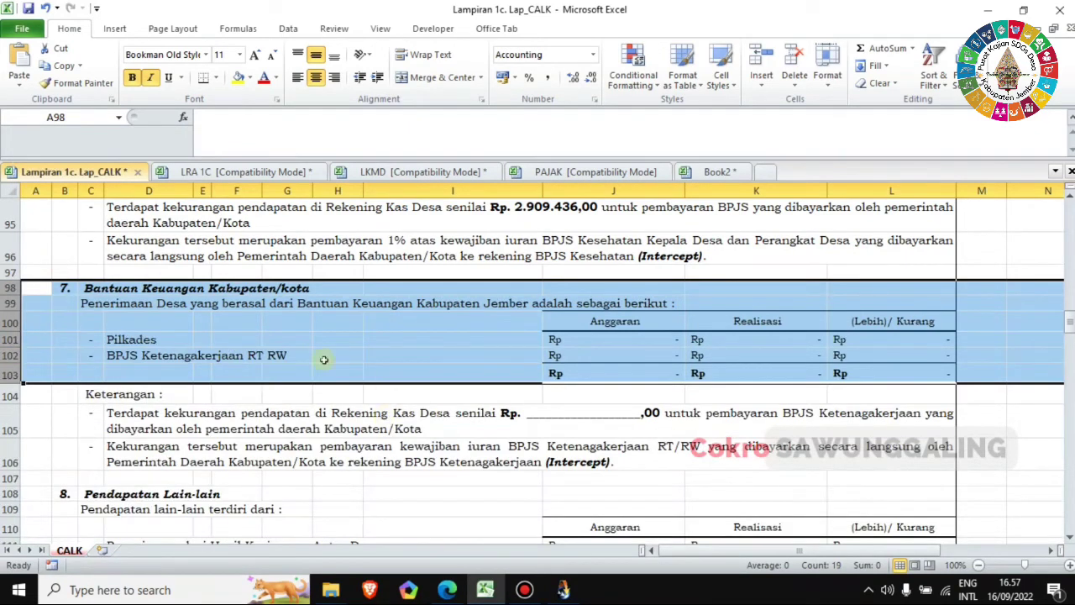
pyautogui.hotkey('ctrl', 'z')
pyautogui.click(288, 340)
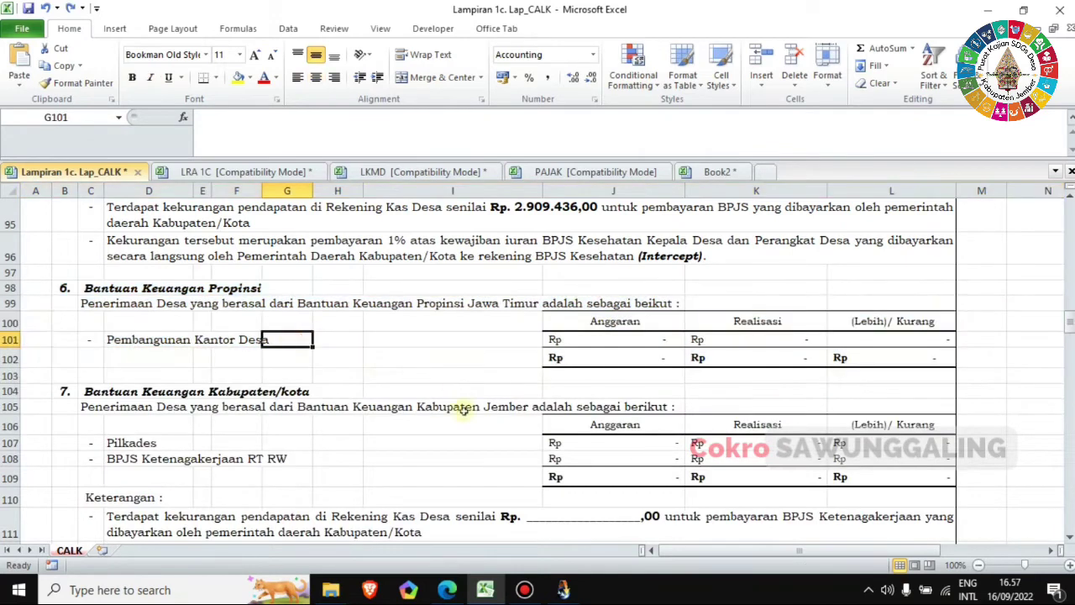
# - Clear the Pembangunan Kantor Desa item in D101 and its dash in C101 under Bantuan Keuangan Propinsi
pyautogui.click(165, 340)
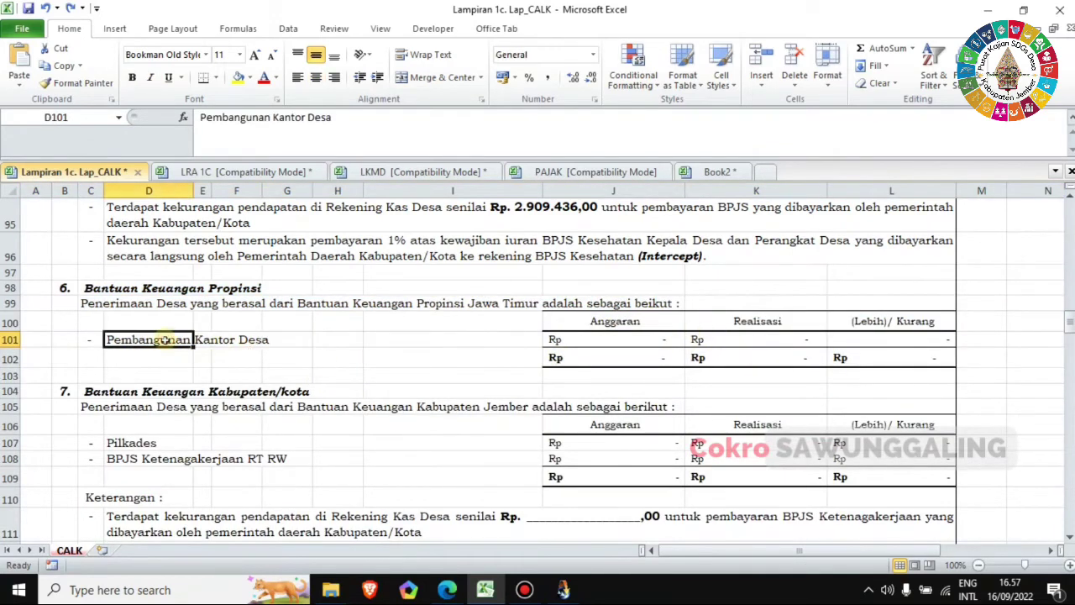
pyautogui.press('Delete')
pyautogui.click(91, 338)
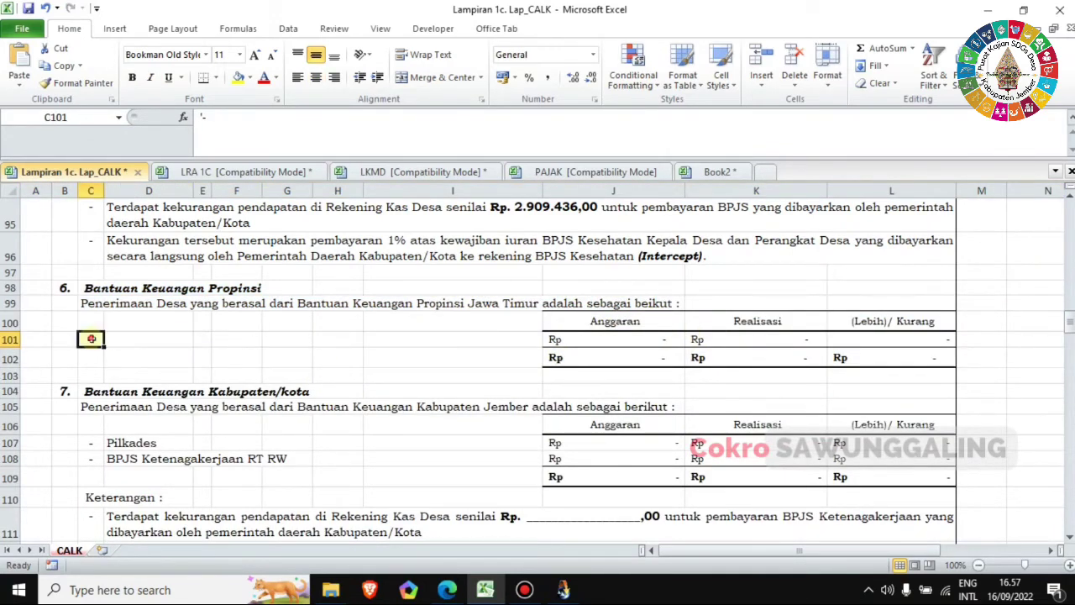
pyautogui.click(287, 322)
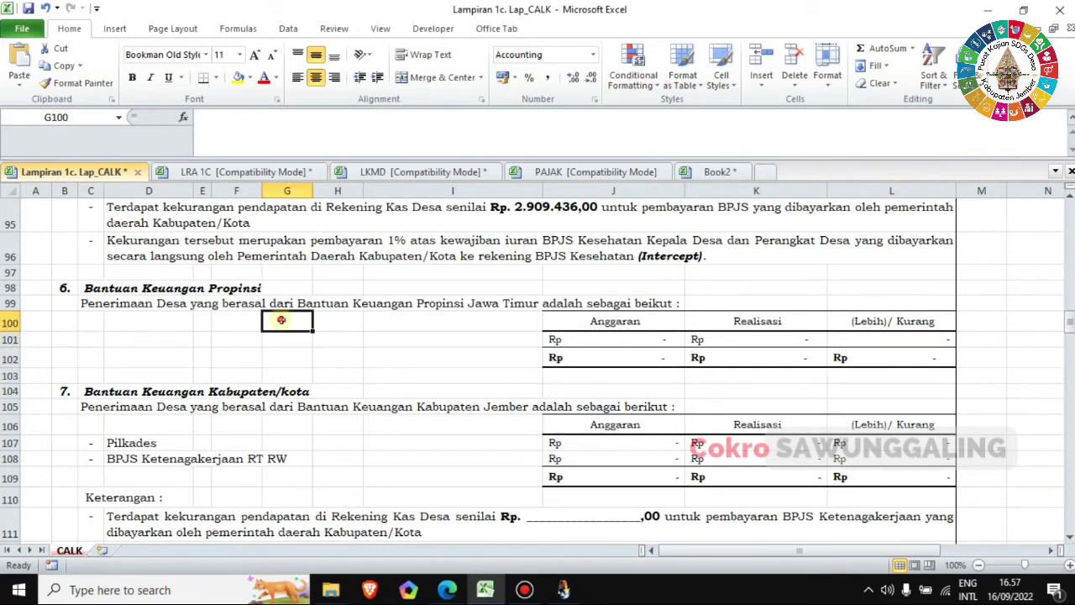
# - Compare section 7, Bantuan Keuangan Kabupaten/Kota, with the Anggaran and Realisasi amounts in row 20 of LRA 1C
pyautogui.scroll(-1, 404, 344)
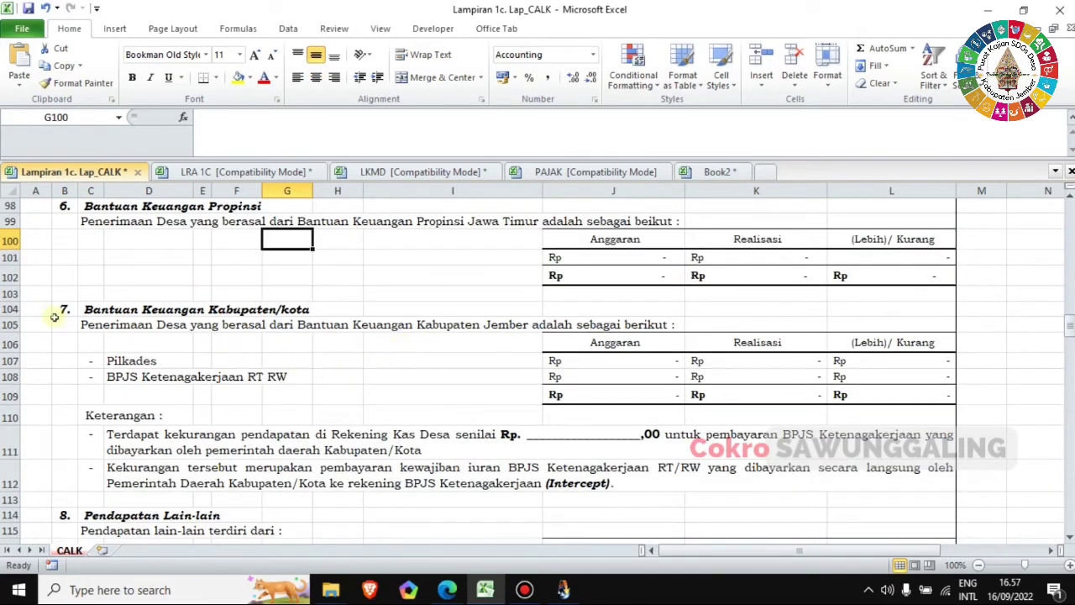
pyautogui.click(10, 309)
pyautogui.click(336, 377)
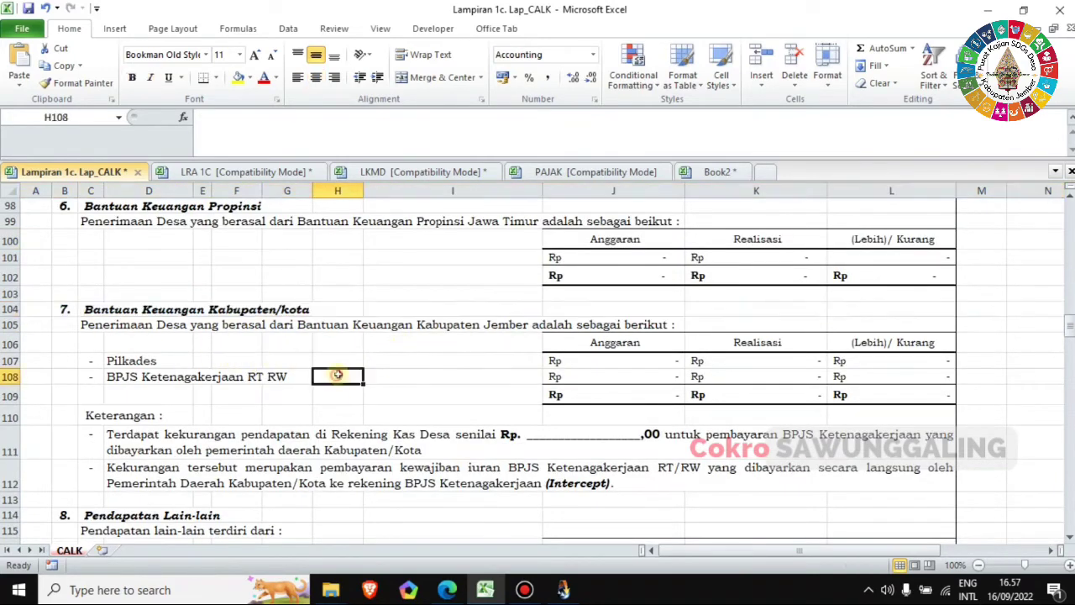
pyautogui.click(251, 172)
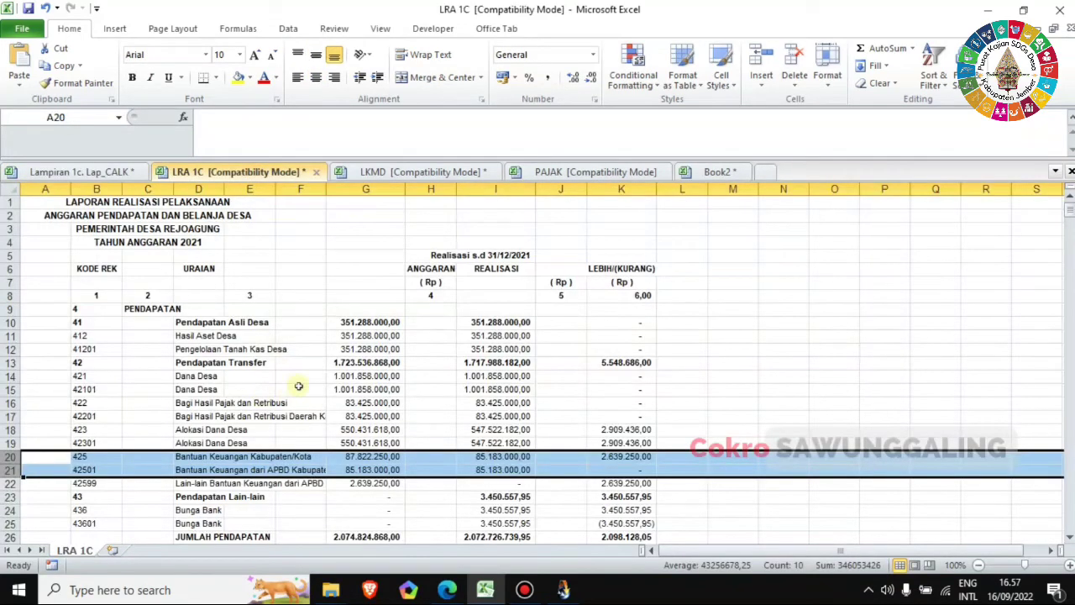
pyautogui.scroll(-1, 299, 388)
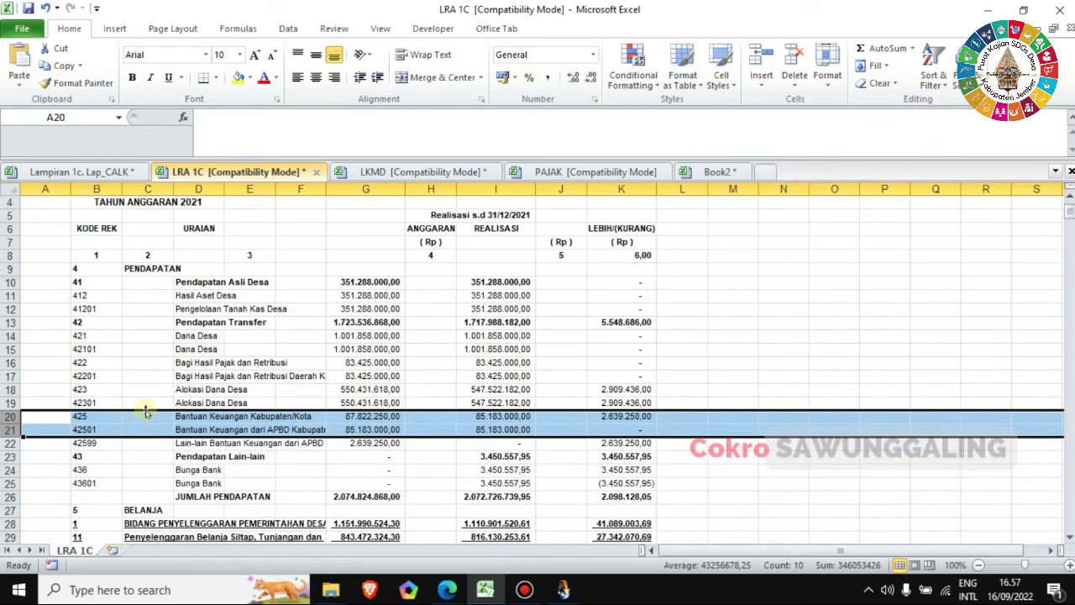
pyautogui.click(12, 417)
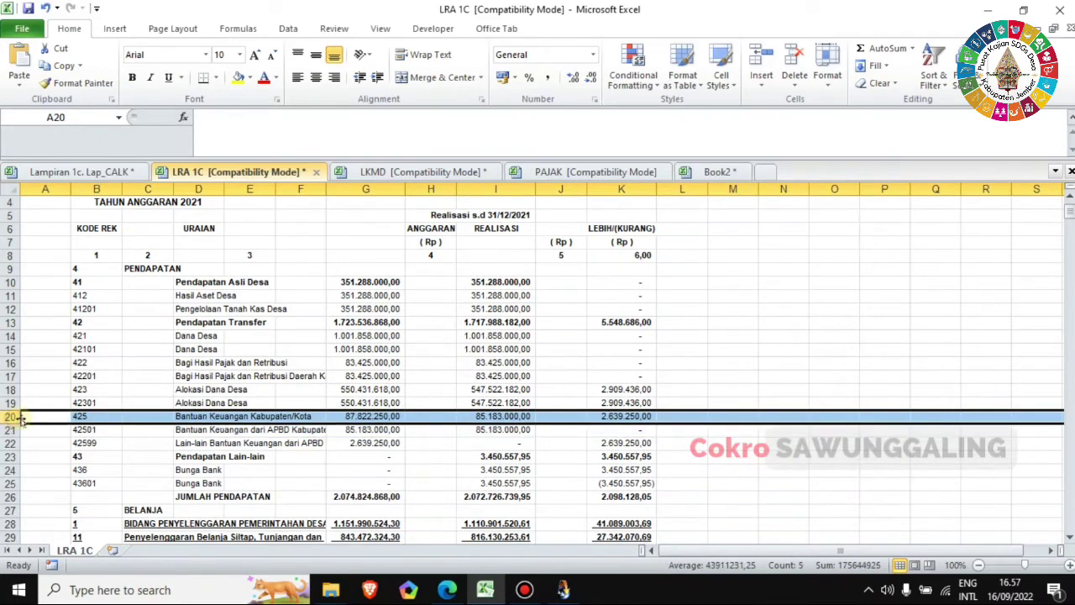
pyautogui.click(376, 417)
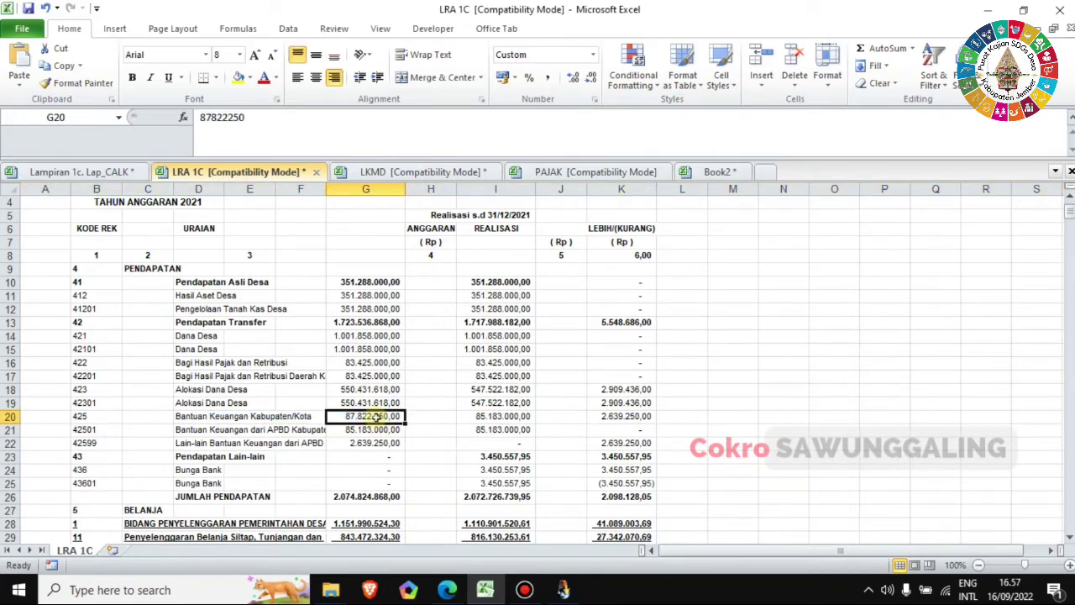
pyautogui.click(496, 416)
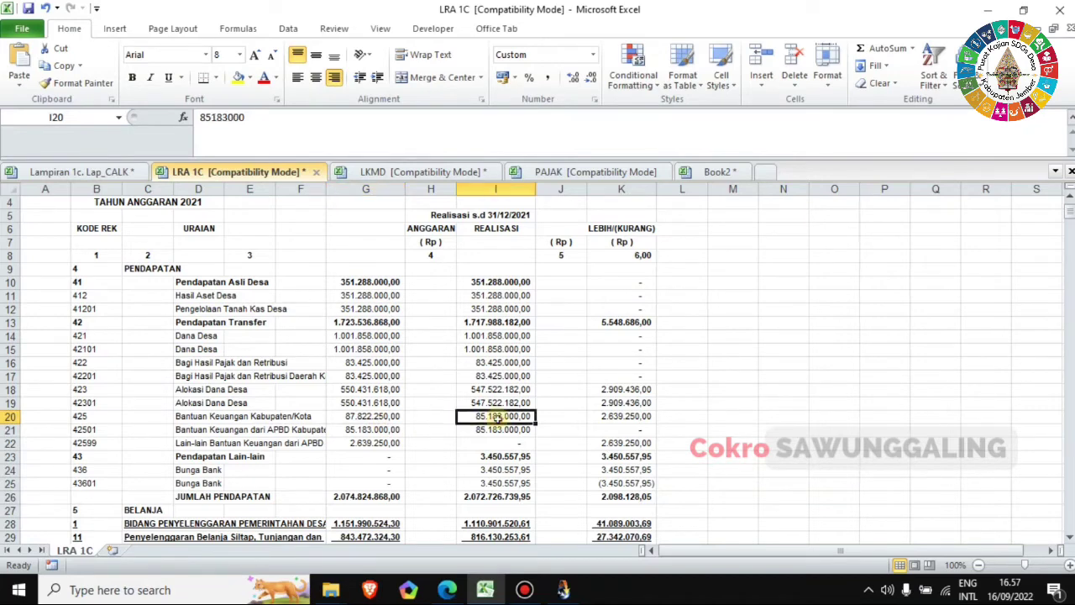
pyautogui.click(367, 418)
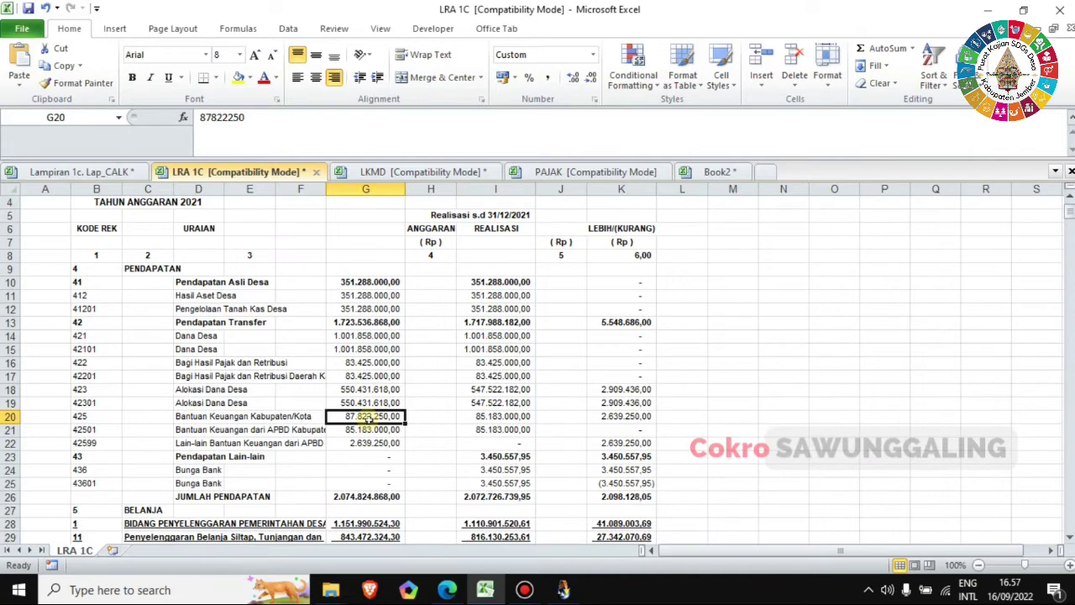
pyautogui.click(6, 417)
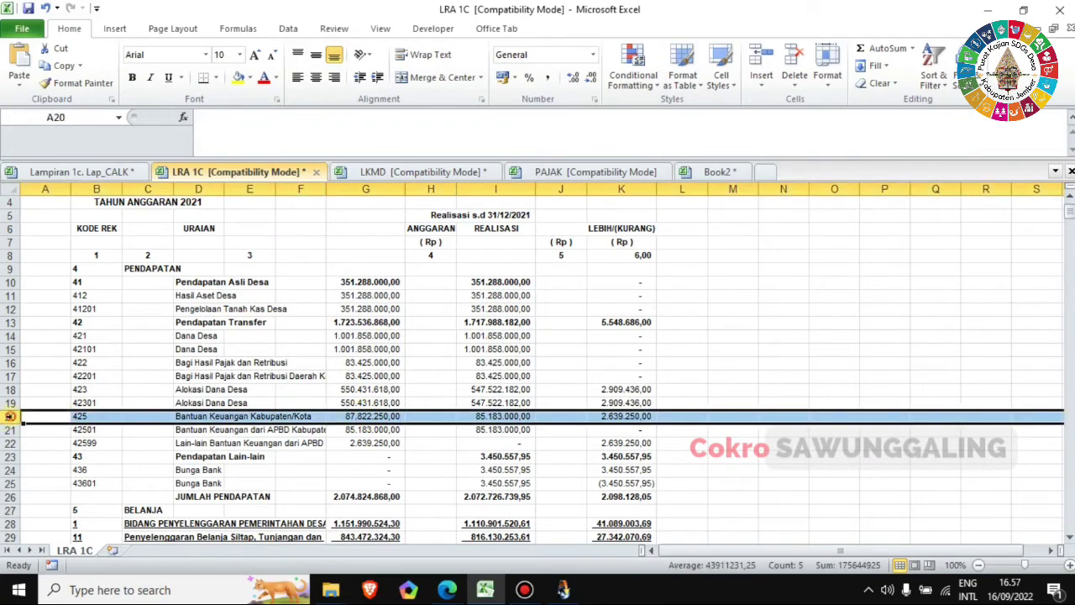
# - Copy the Anggaran amount in G20 of LRA 1C and examine the Pilkades and BPJS Ketenagakerjaan RT RW budget rows in CALK
pyautogui.click(389, 417)
pyautogui.hotkey('ctrl', 'c')
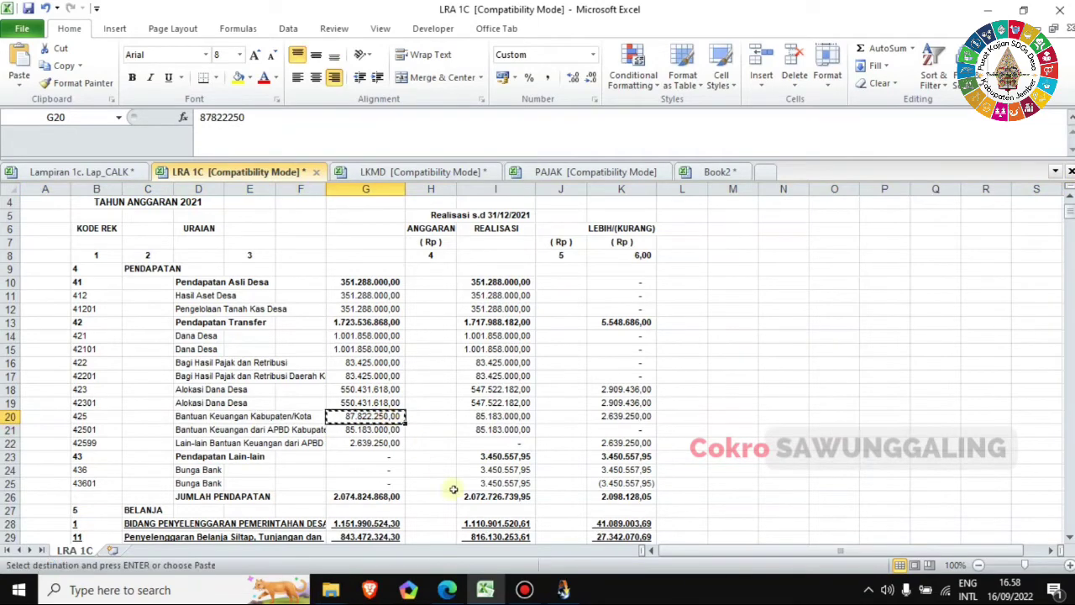
pyautogui.click(87, 172)
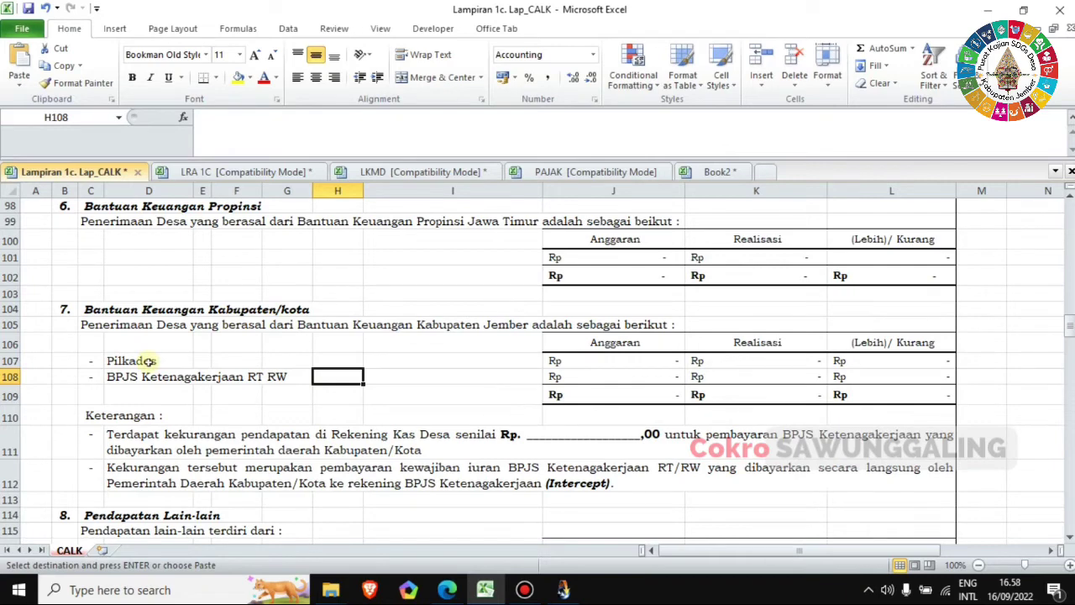
pyautogui.moveTo(148, 360); pyautogui.dragTo(160, 378)
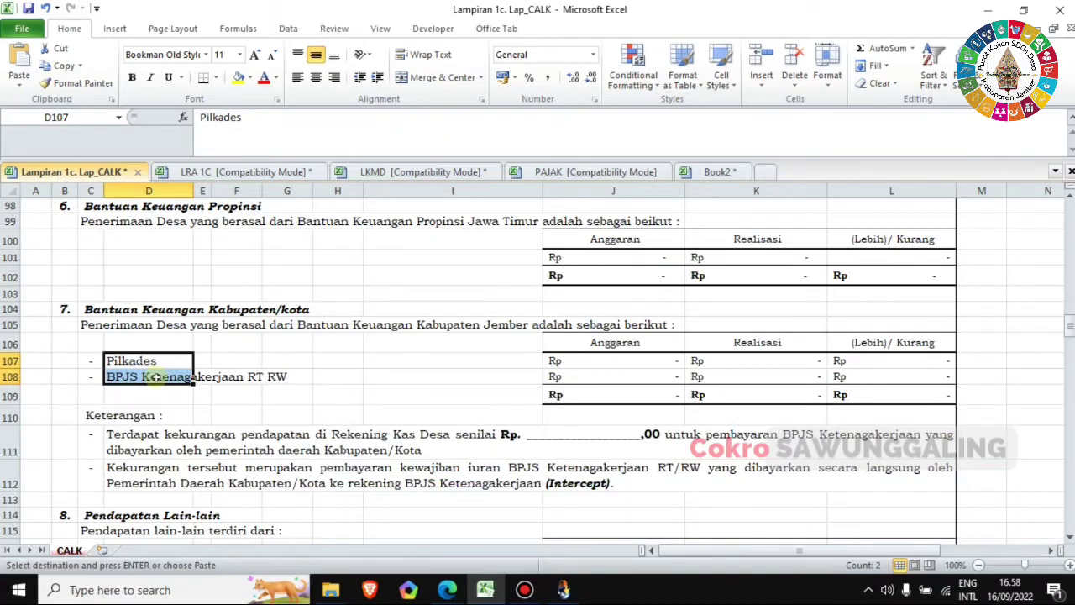
pyautogui.click(315, 392)
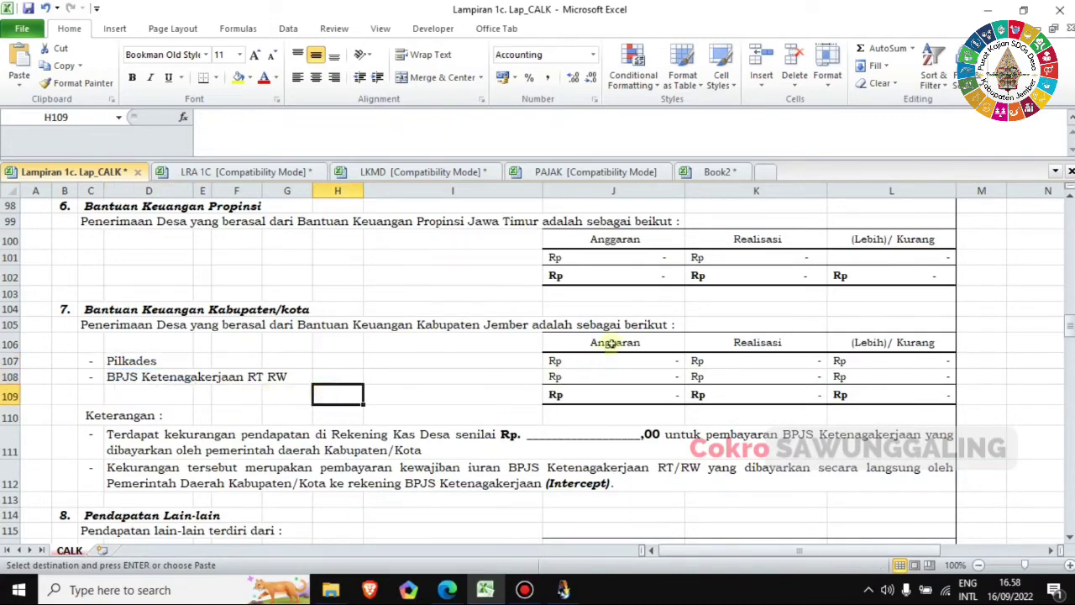
pyautogui.moveTo(614, 344); pyautogui.dragTo(614, 396)
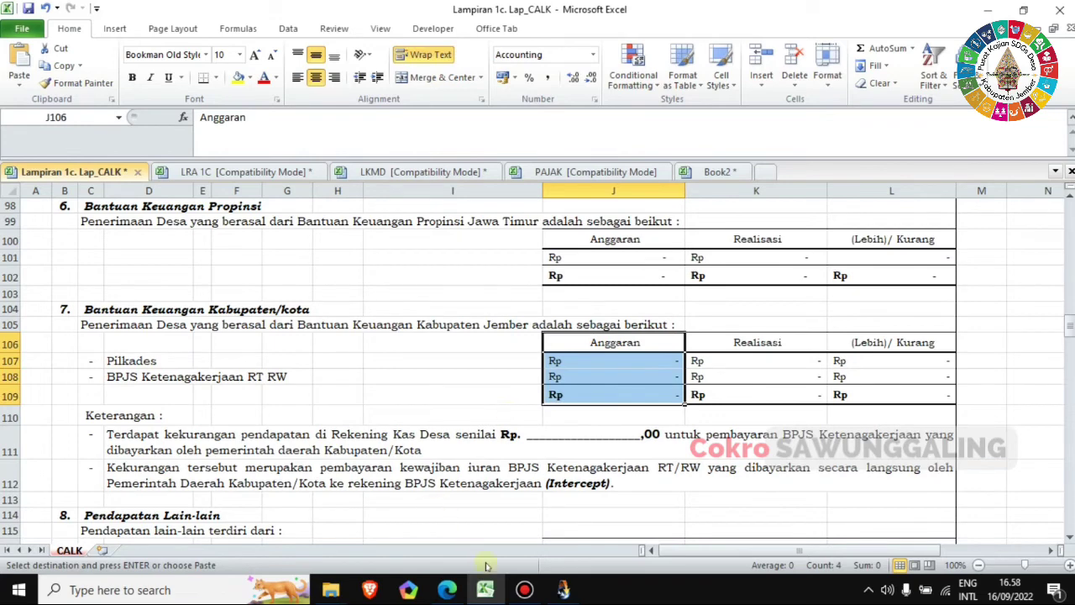
# - Switch to SisKeuDes, close the bank receipts form, and open the budget revenue details of account 4.2.5.01, Bantuan Keuangan dari APBD Kabupaten/Kota
pyautogui.click(562, 589)
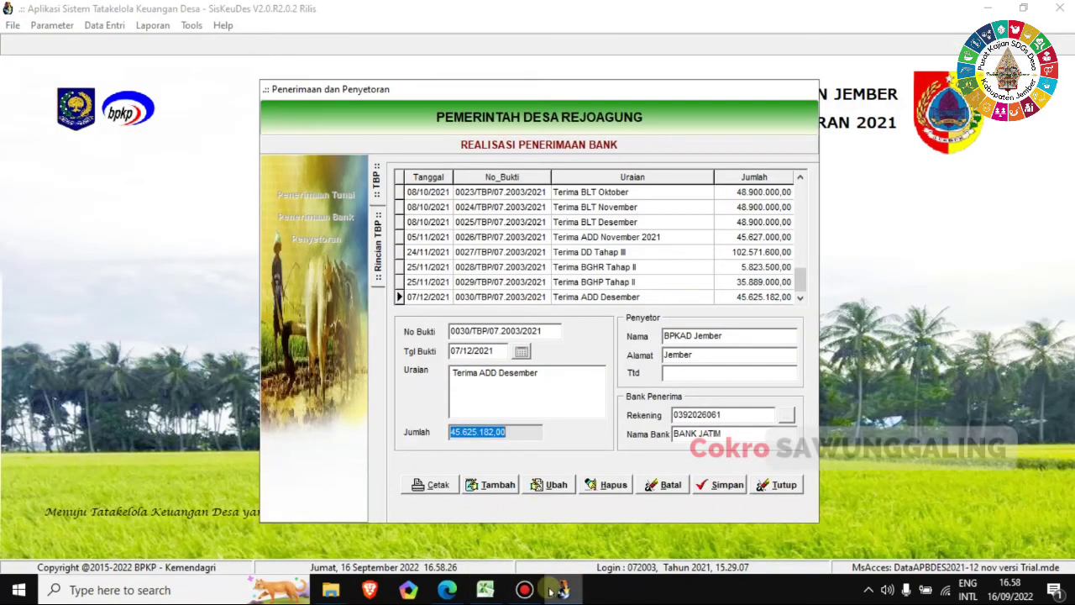
pyautogui.click(766, 487)
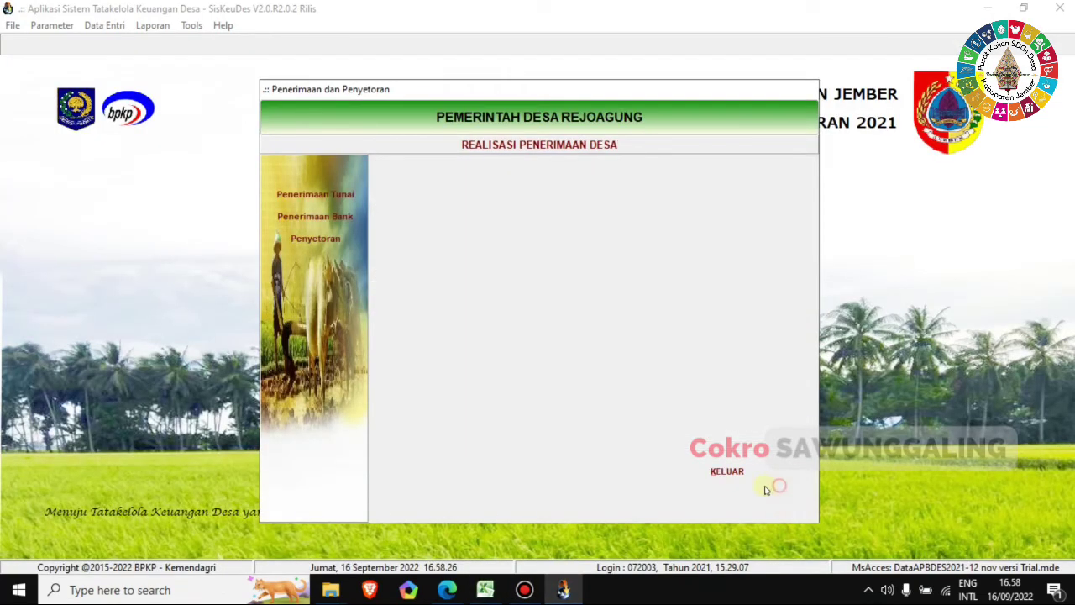
pyautogui.click(722, 471)
pyautogui.click(104, 25)
pyautogui.moveTo(168, 68)
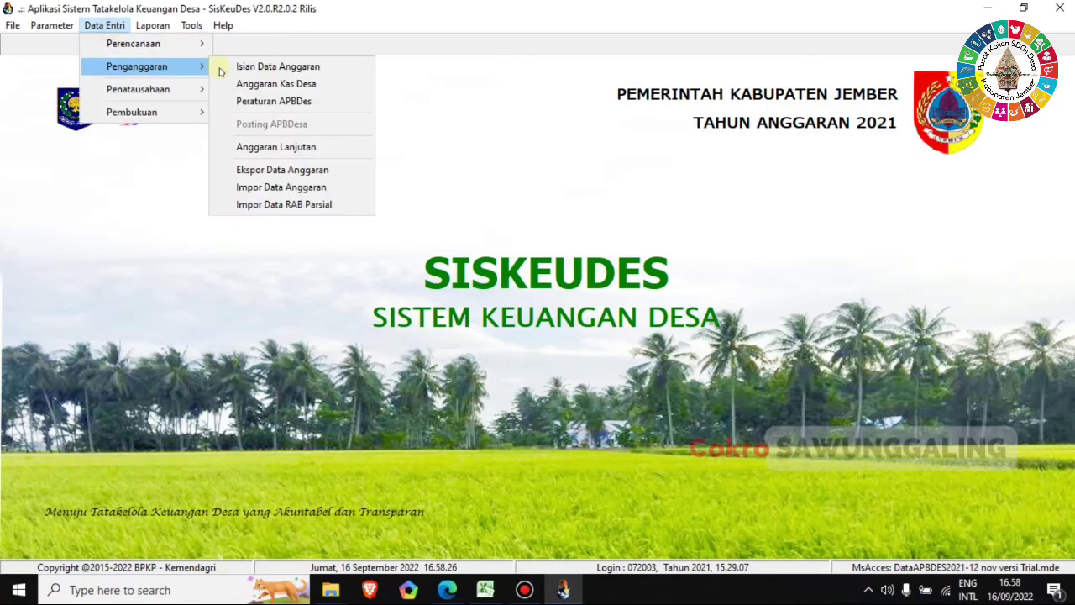
pyautogui.click(276, 67)
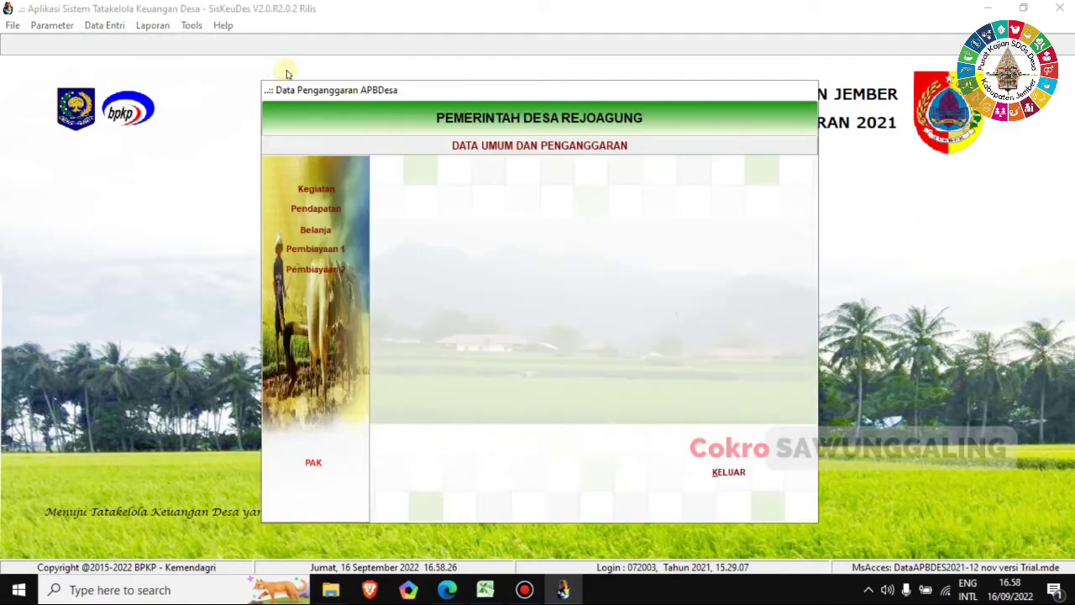
pyautogui.click(333, 210)
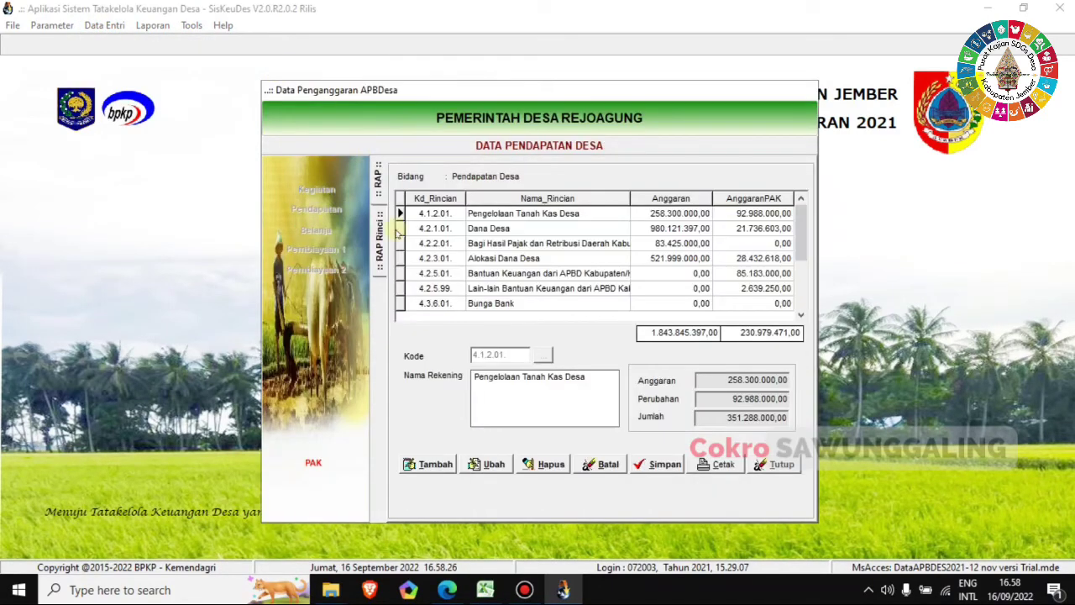
pyautogui.doubleClick(625, 274)
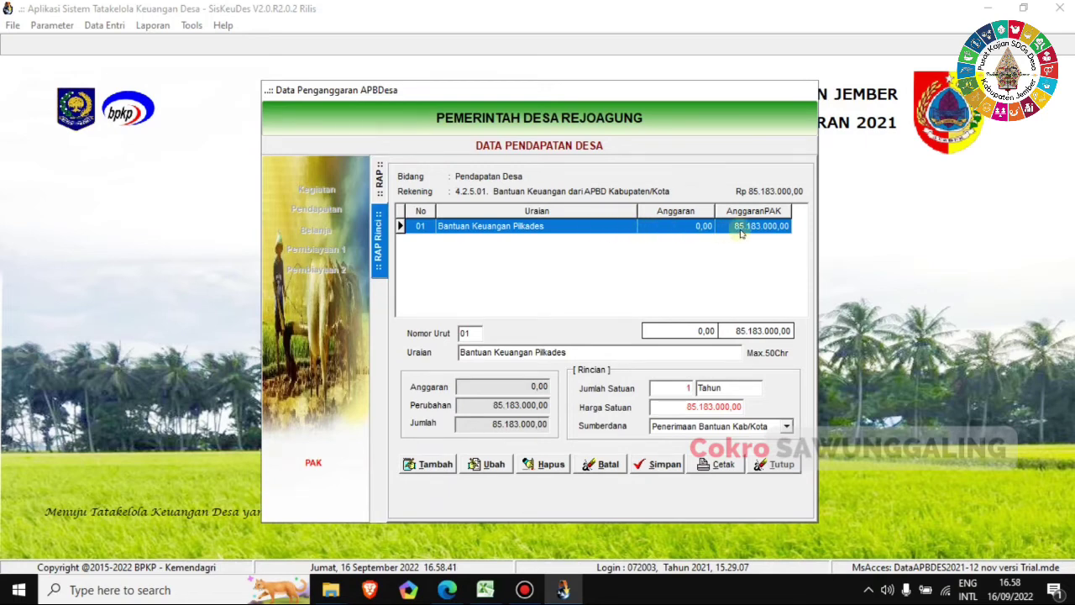
# - Copy the Pilkades Harga Satuan 85183000 from SisKeuDes into the Pilkades Anggaran cell J107 of the CALK sheet in Excel
pyautogui.click(718, 407)
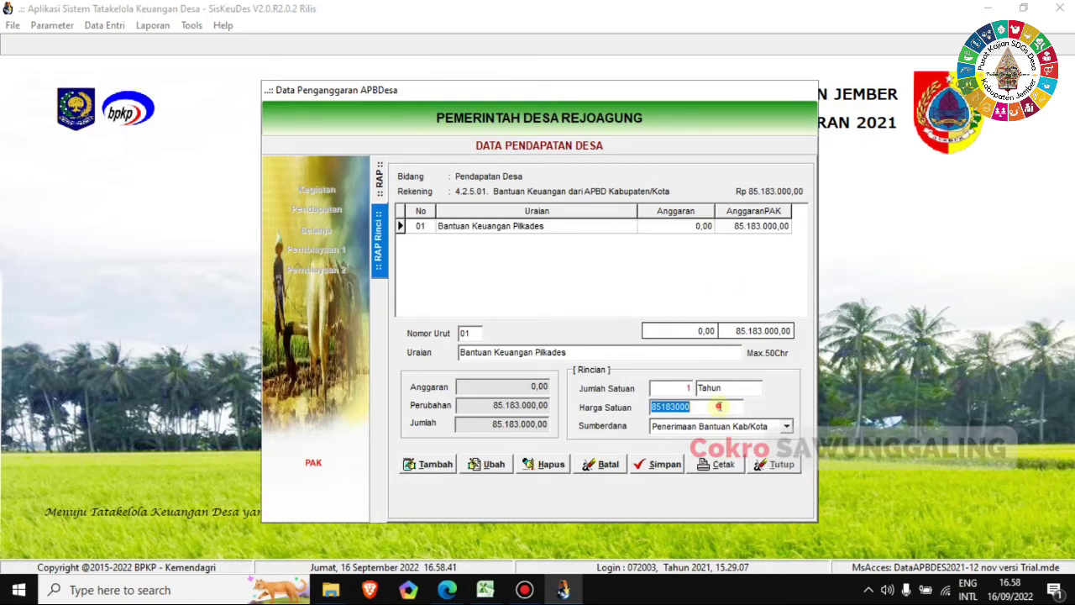
pyautogui.click(484, 590)
pyautogui.rightClick(615, 363)
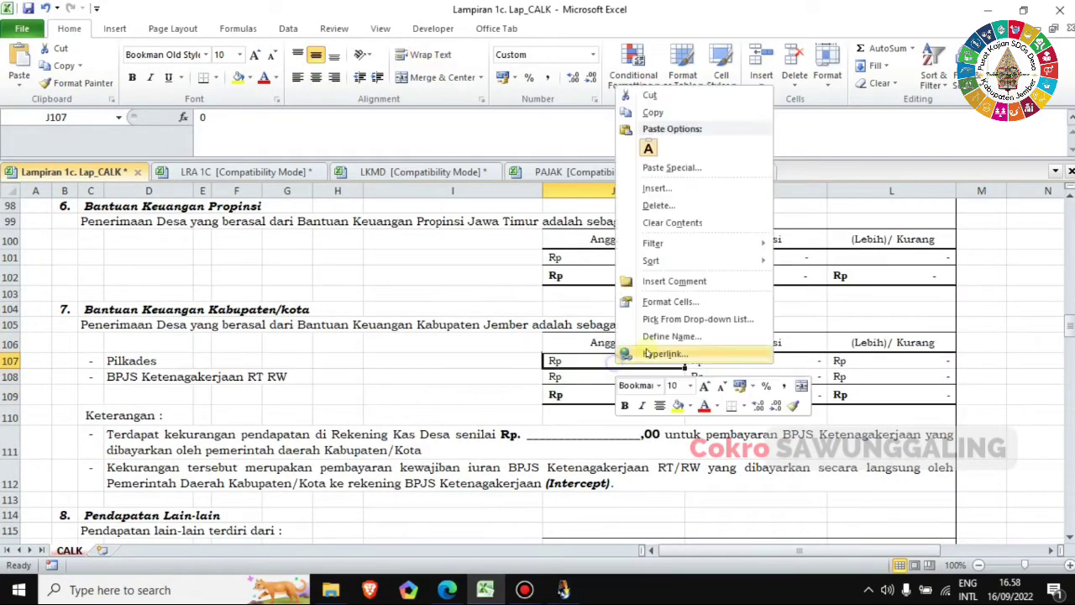
pyautogui.click(643, 155)
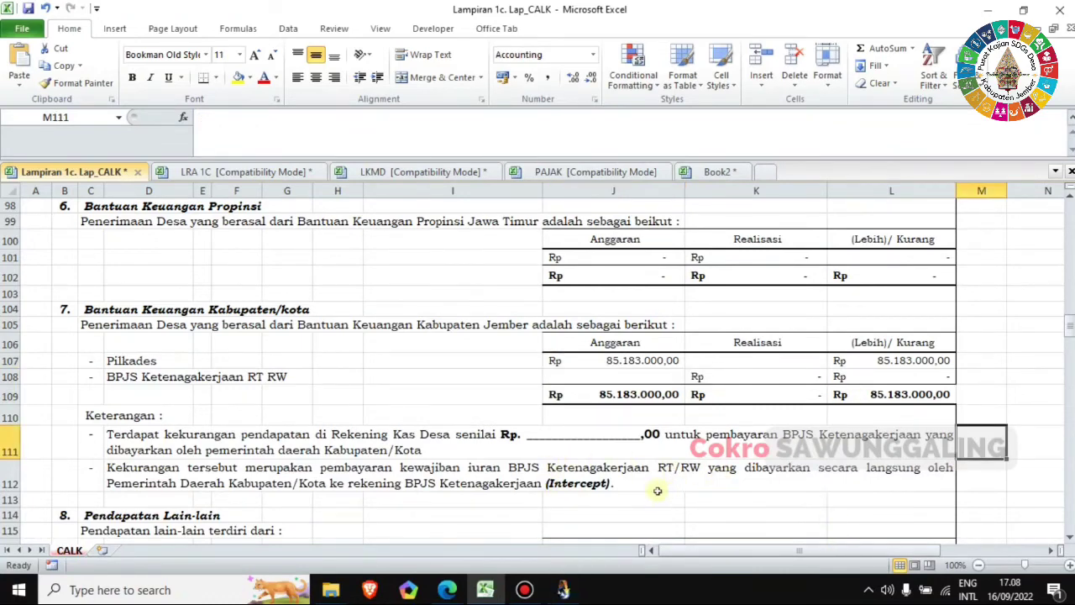
# - Switch to SisKeuDes and open the budget revenue details of account 4.2.5.99, Lain-lain Bantuan Keuangan dari APBD Kabupaten/Kota, for the BPJS row
pyautogui.click(563, 589)
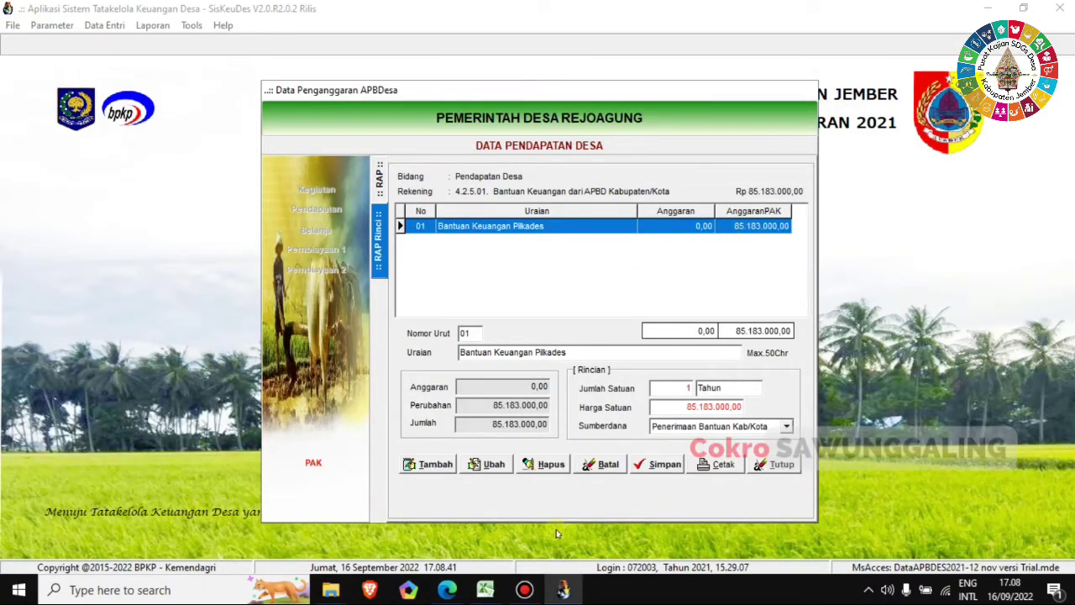
pyautogui.click(486, 591)
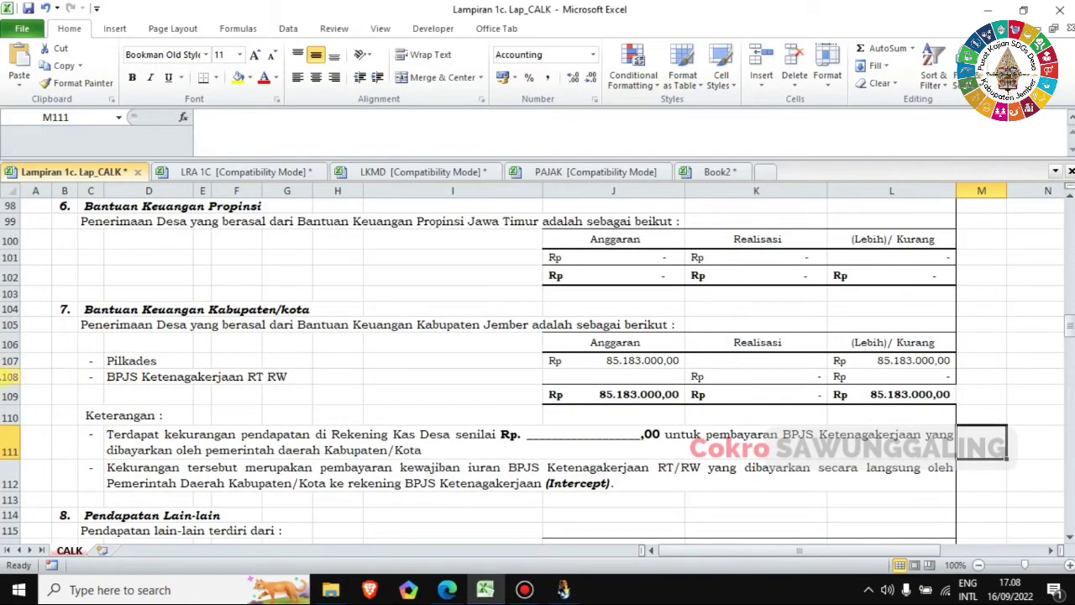
pyautogui.click(10, 376)
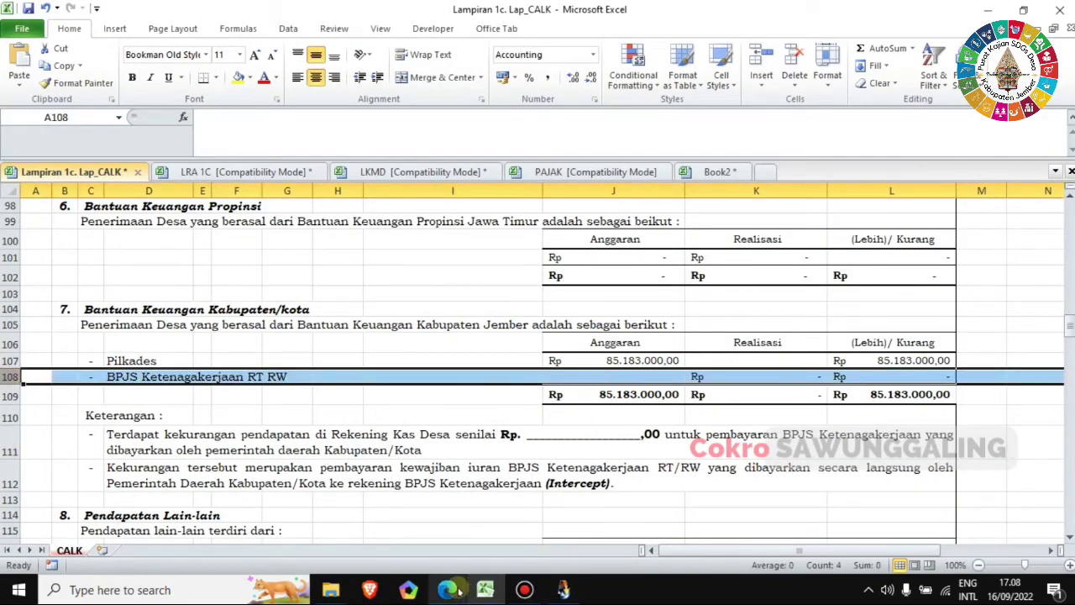
pyautogui.click(563, 591)
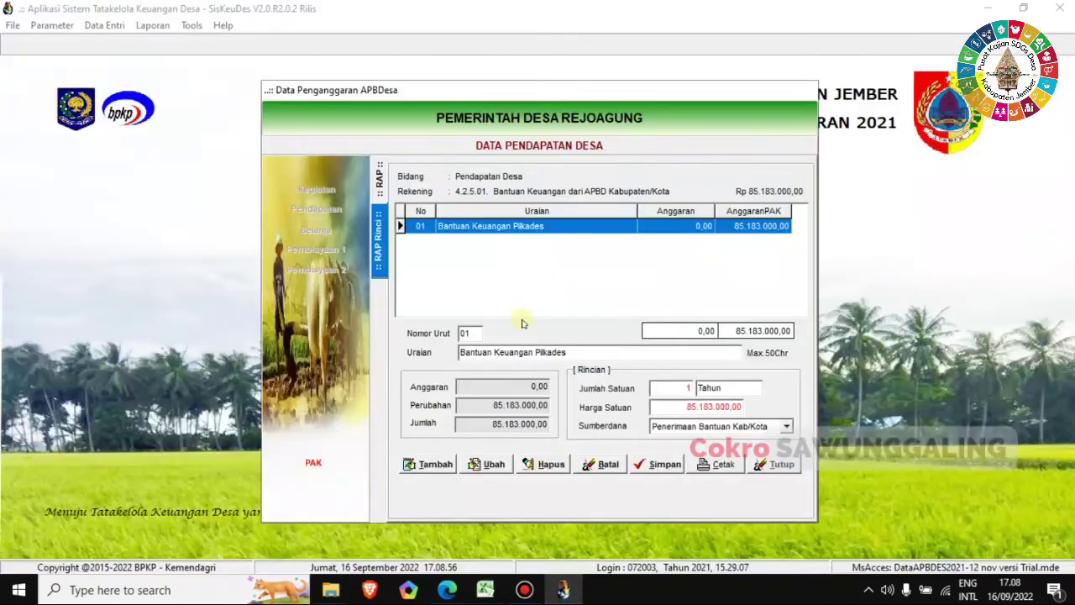
pyautogui.click(381, 193)
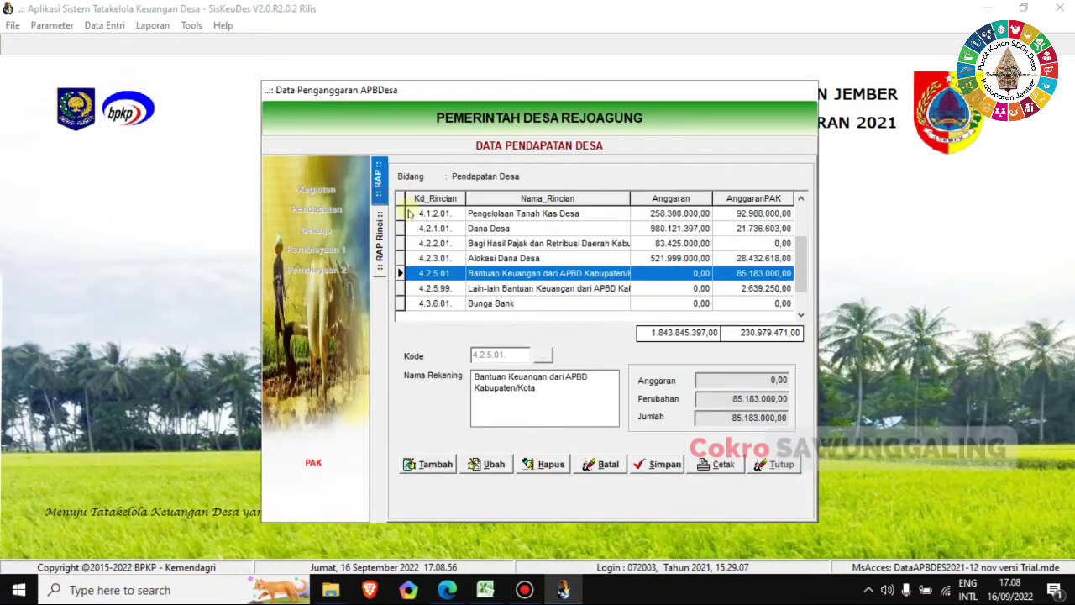
pyautogui.doubleClick(565, 288)
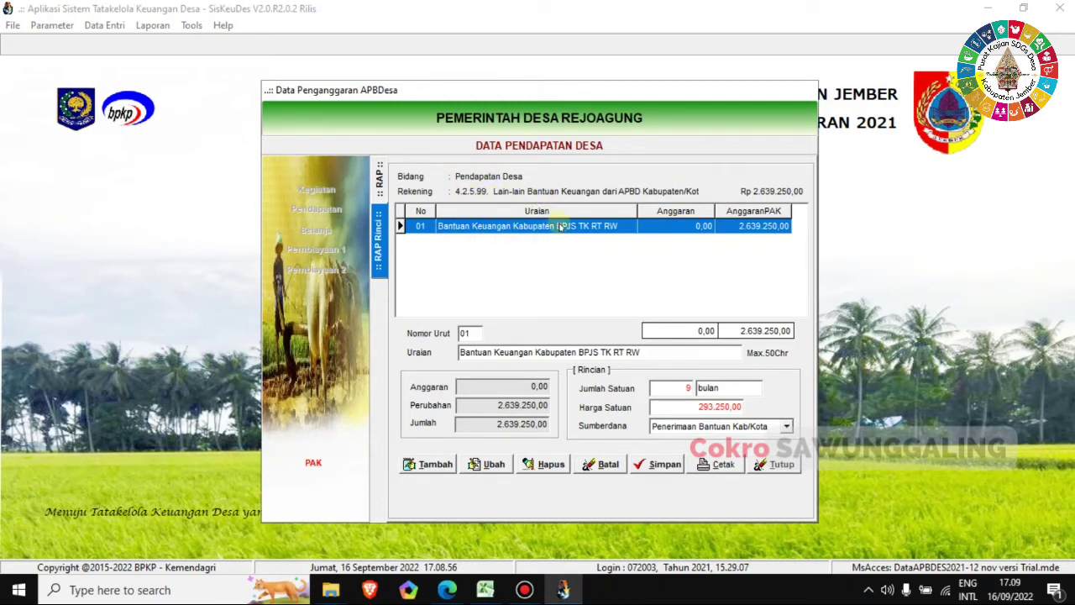
# - Copy the BPJS TK RT RW Jumlah 2639250 from SisKeuDes into the BPJS Ketenagakerjaan RT RW Anggaran cell J108 of the CALK sheet in Excel
pyautogui.click(519, 424)
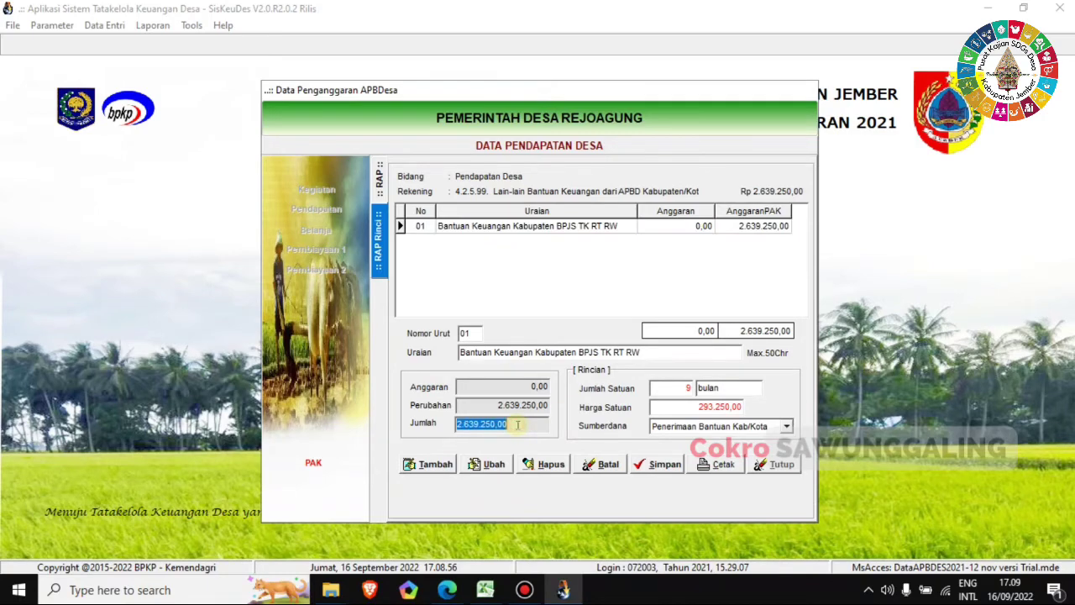
pyautogui.click(485, 589)
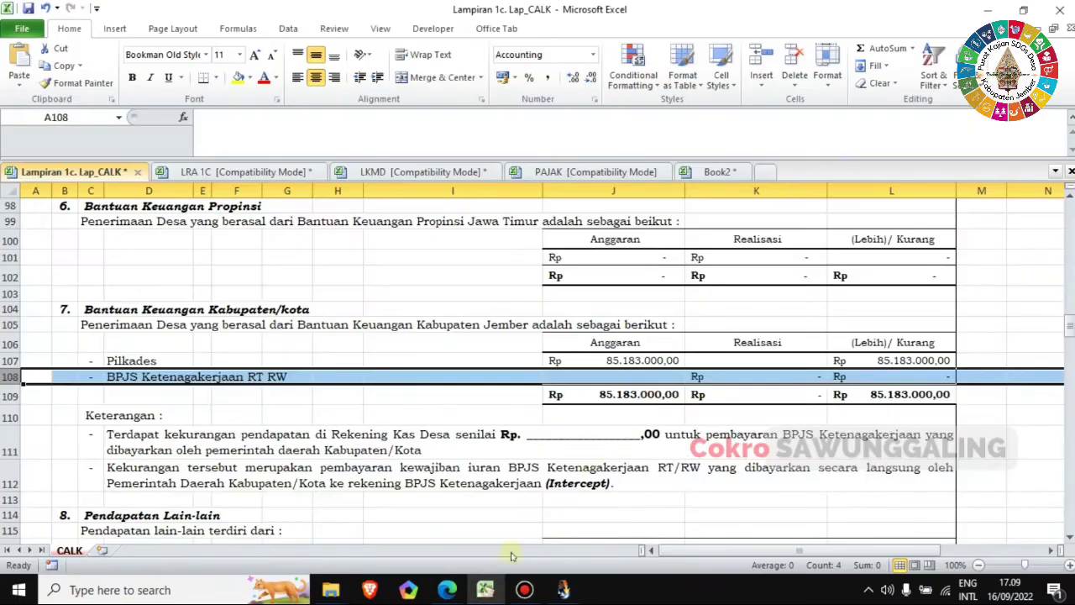
pyautogui.rightClick(635, 375)
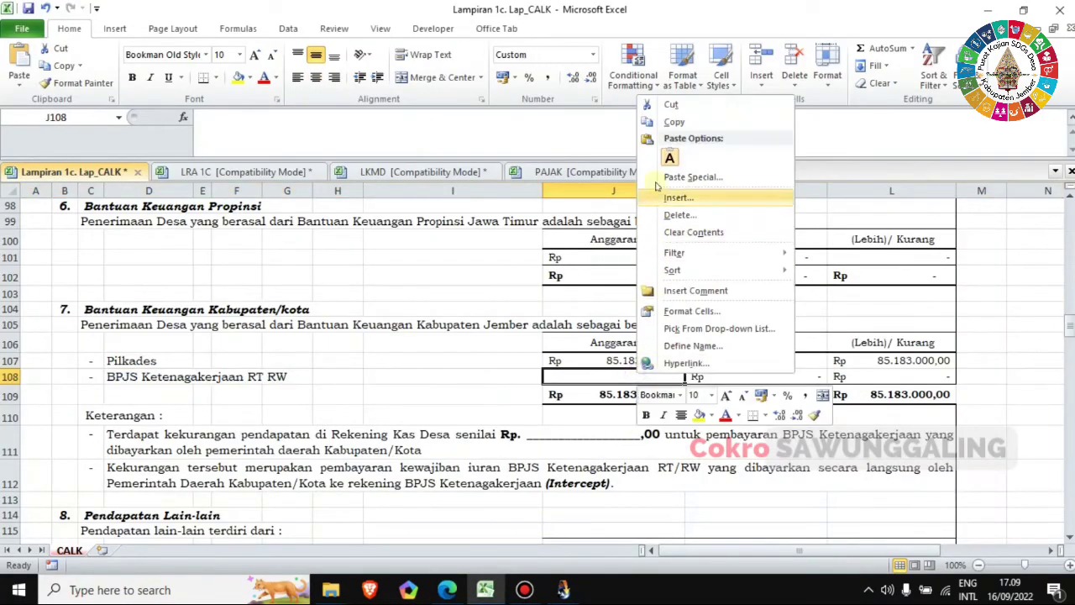
pyautogui.click(670, 154)
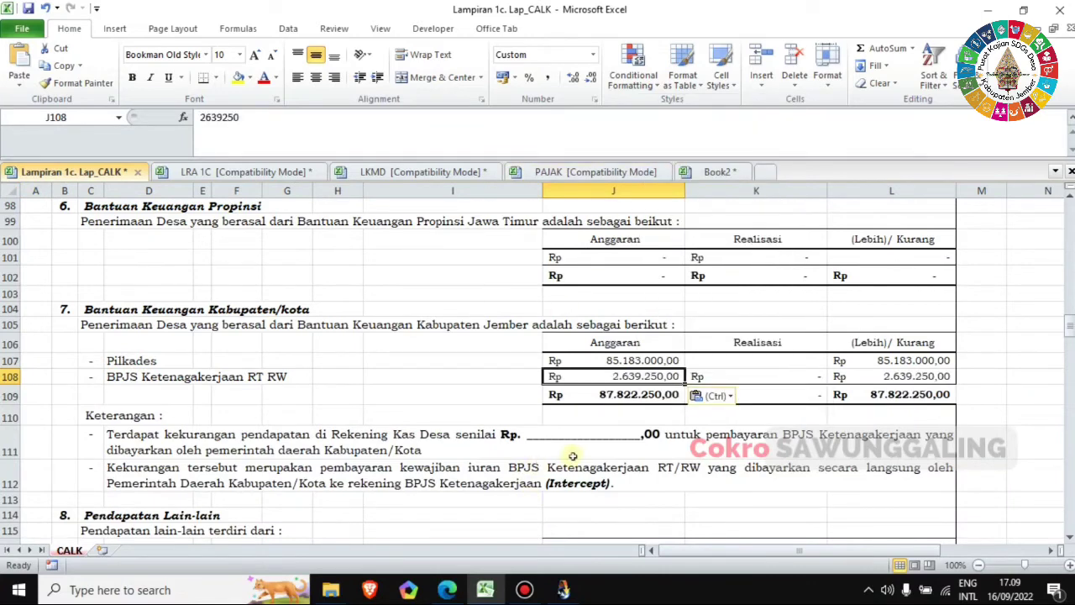
pyautogui.press('Escape')
# - Switch to SisKeuDes, close the budget form, and open the bank receipts form, Penerimaan Bank
pyautogui.click(563, 589)
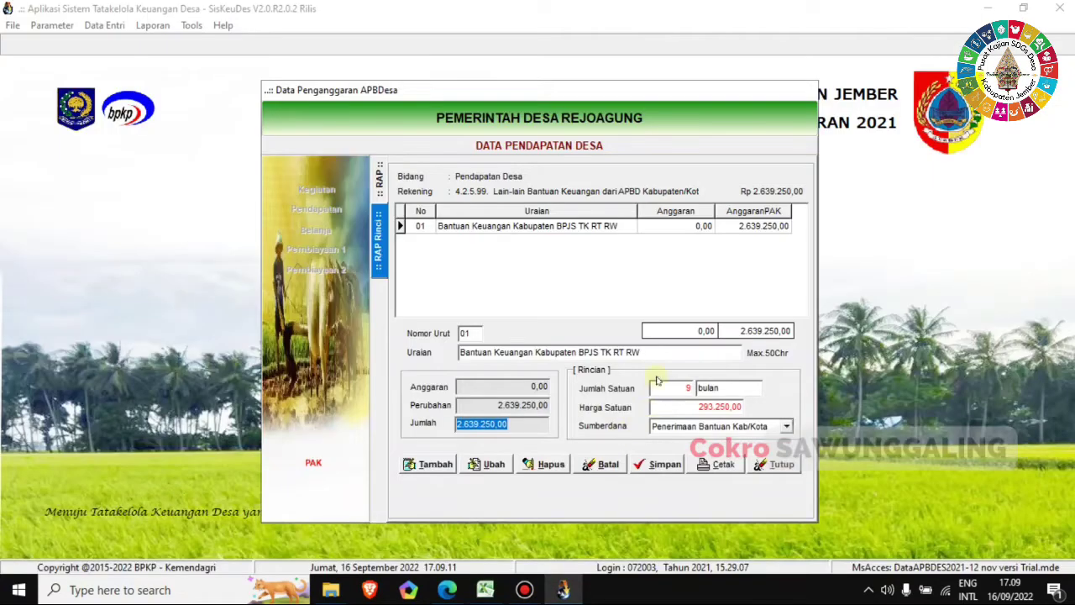
pyautogui.click(781, 467)
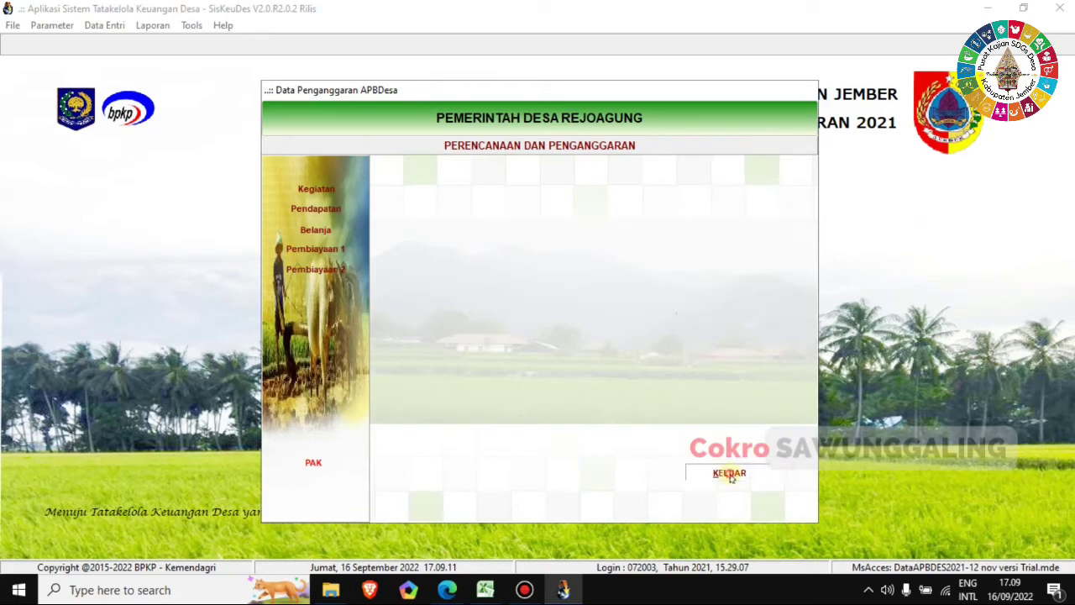
pyautogui.click(726, 471)
pyautogui.click(106, 26)
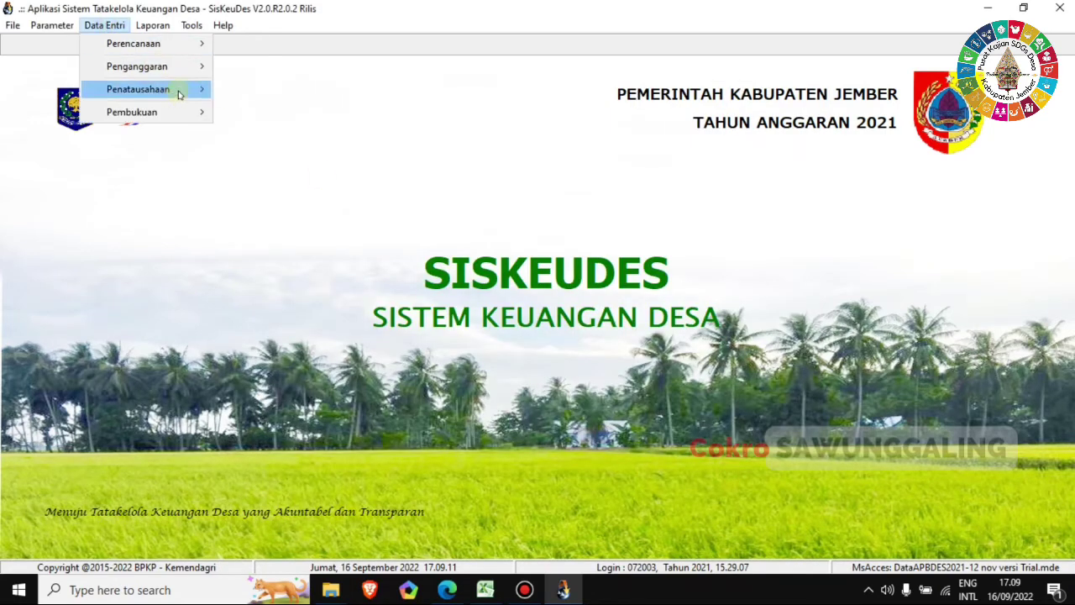
pyautogui.moveTo(176, 89)
pyautogui.click(258, 94)
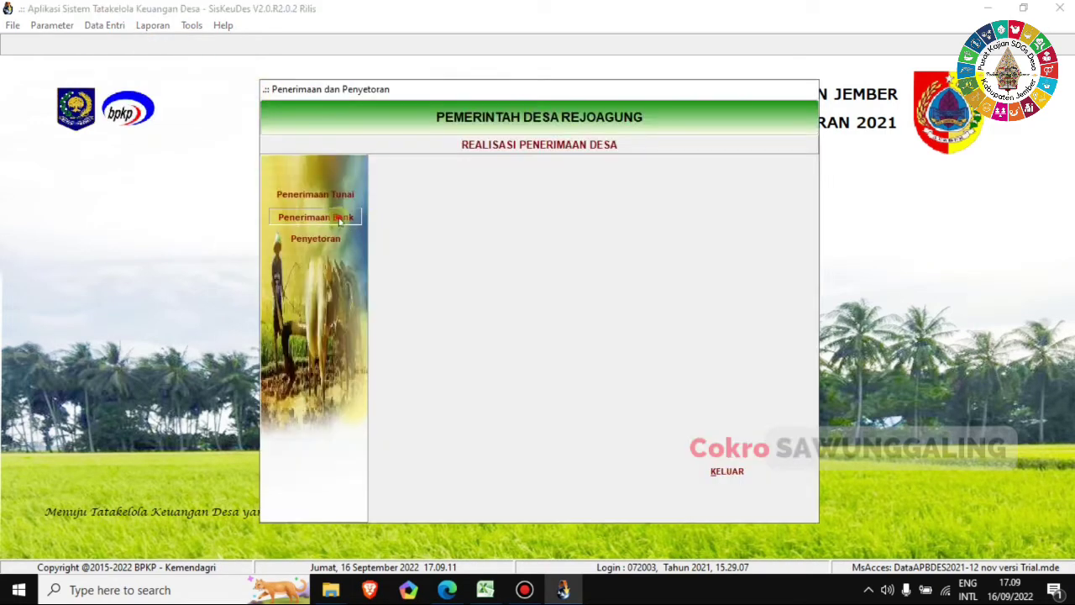
pyautogui.click(361, 217)
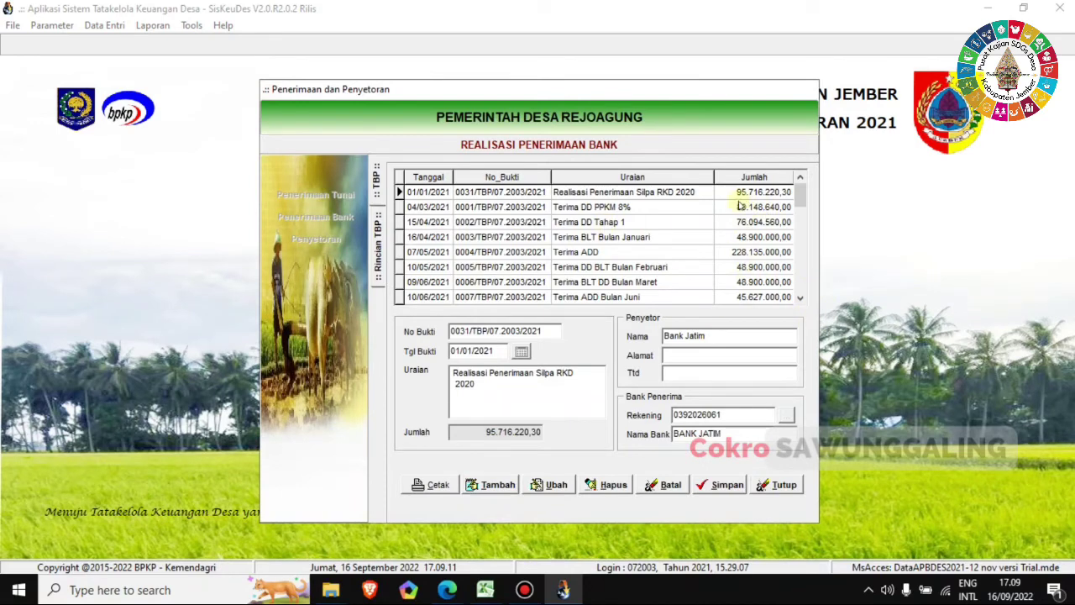
# - Copy the Jumlah 85183000 of the Terima Bantuan Pilkades (PBK) receipt into the Pilkades Realisasi cell K107 of the CALK sheet in Excel
pyautogui.click(801, 303)
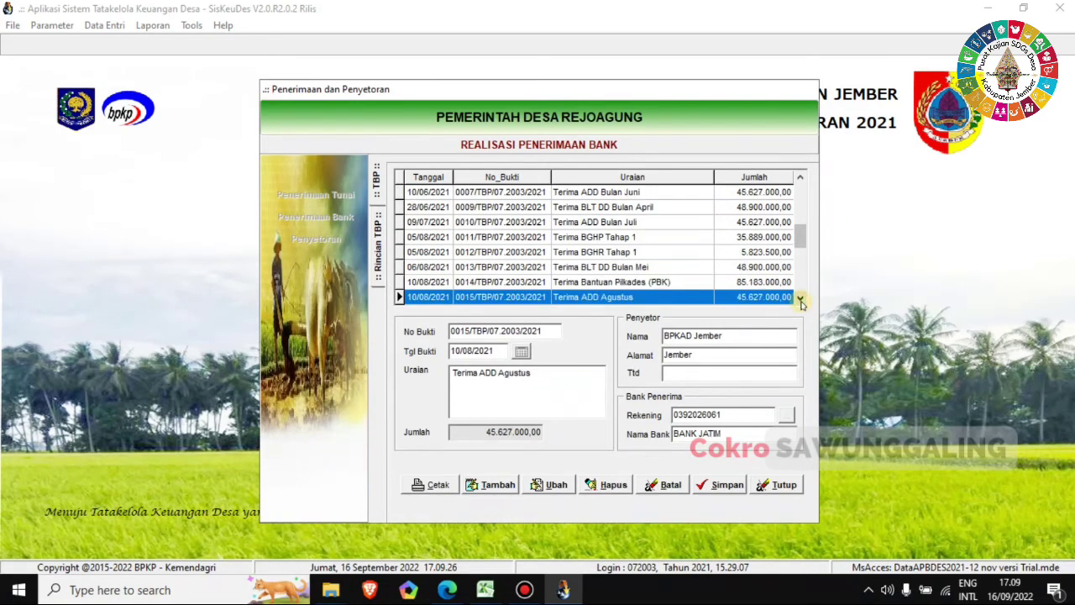
pyautogui.click(735, 283)
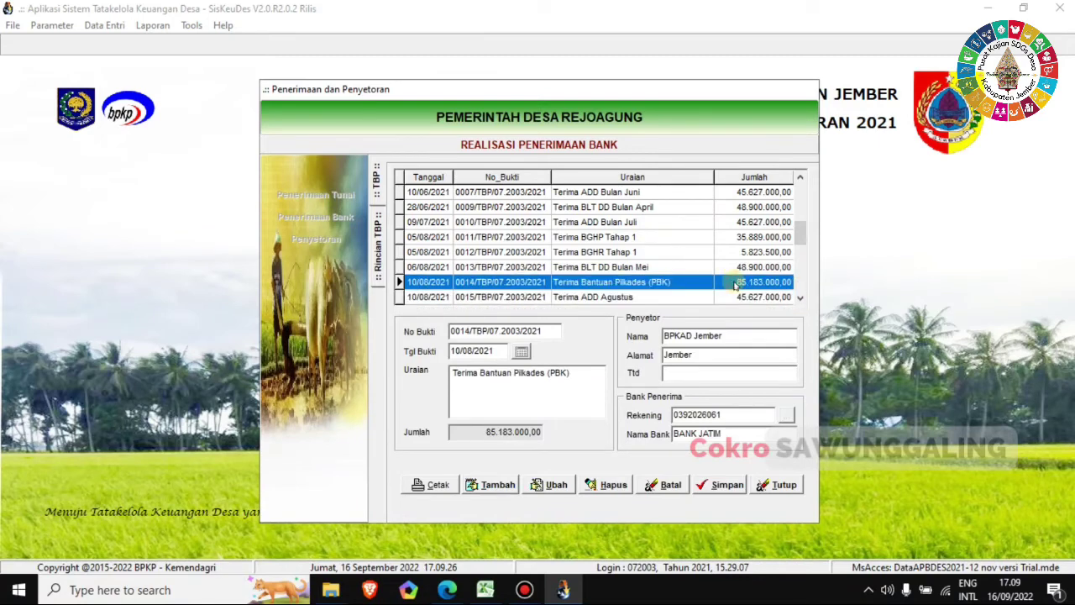
pyautogui.click(502, 430)
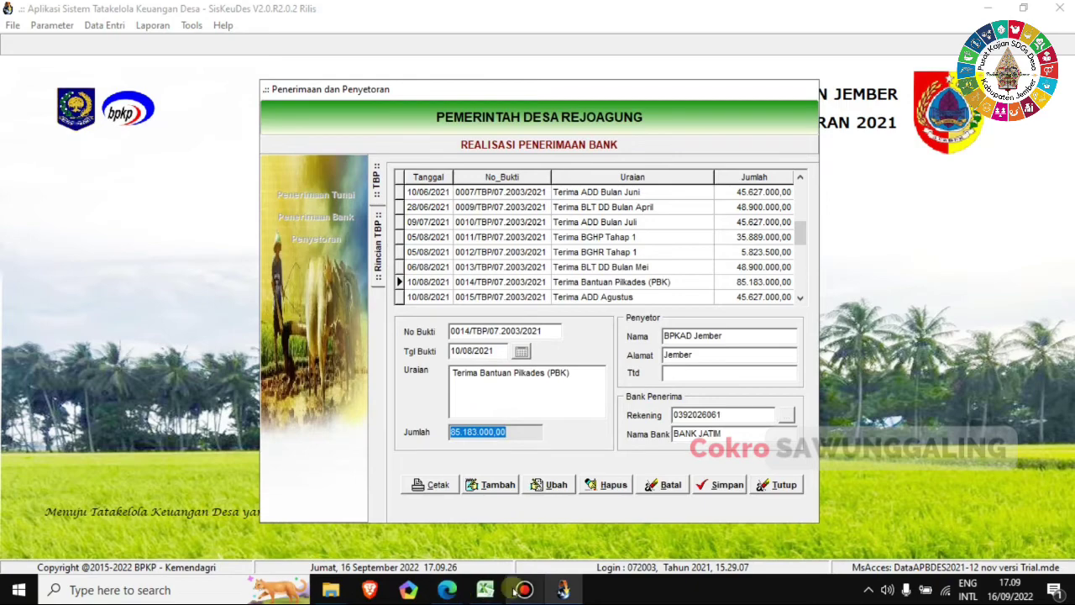
pyautogui.click(485, 590)
pyautogui.rightClick(764, 363)
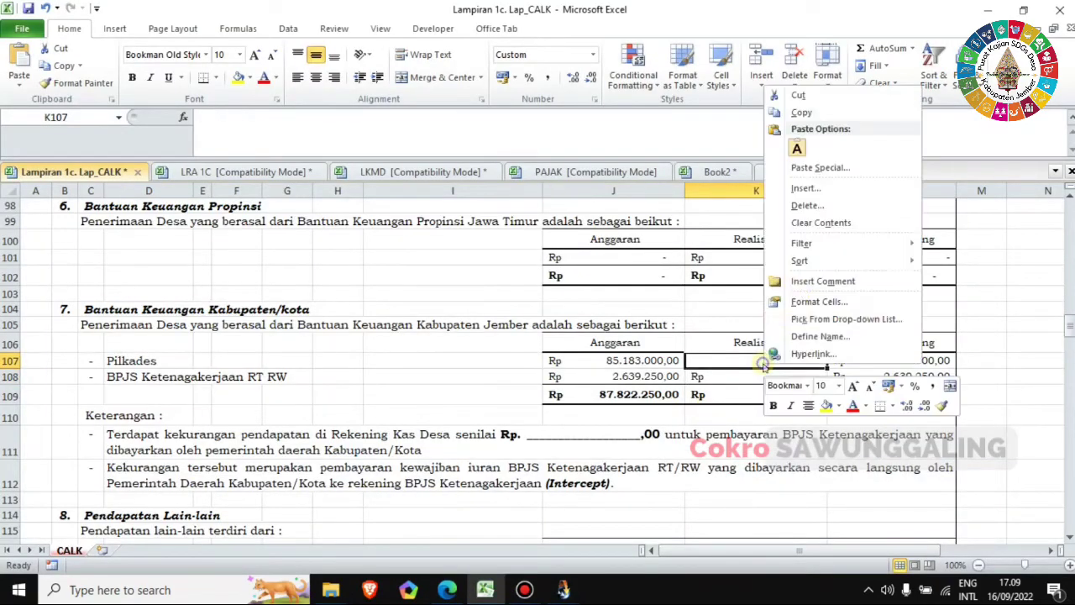
pyautogui.click(795, 149)
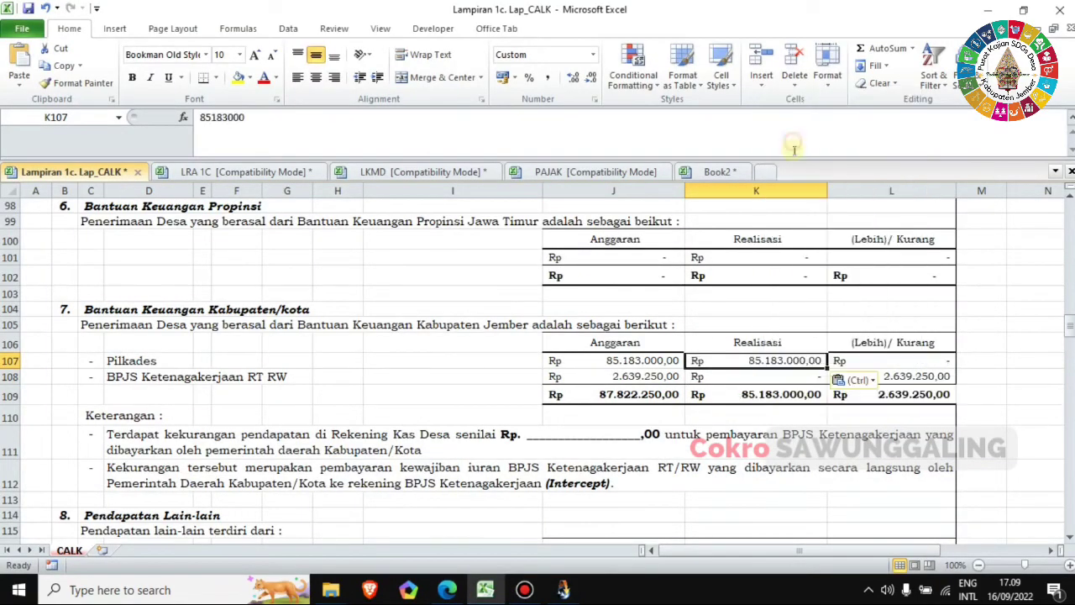
# - Look through the remaining SisKeuDes bank receipts for a BPJS Ketenagakerjaan RT RW receipt
pyautogui.click(562, 589)
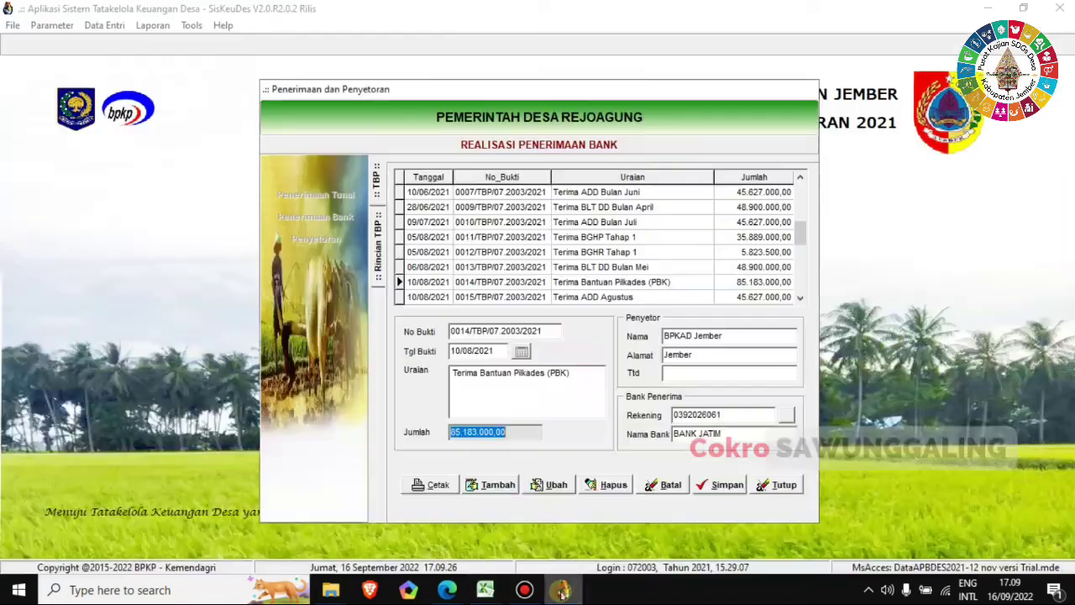
pyautogui.click(802, 300)
pyautogui.click(802, 299)
pyautogui.click(802, 300)
pyautogui.click(802, 300)
pyautogui.click(802, 299)
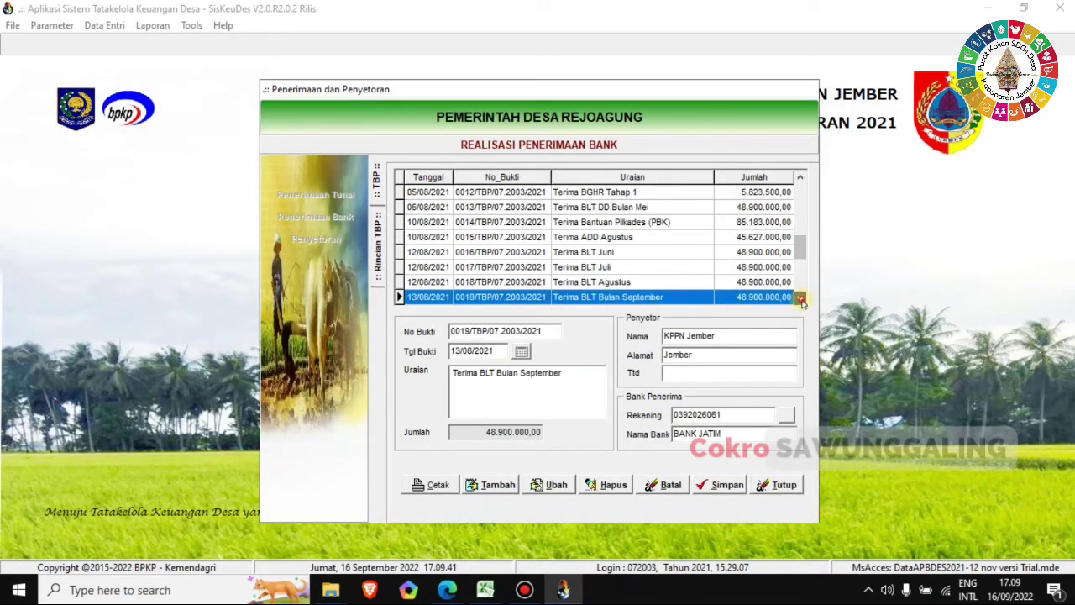
pyautogui.click(802, 300)
pyautogui.click(802, 300)
pyautogui.click(802, 300)
pyautogui.click(802, 300)
pyautogui.click(802, 300)
pyautogui.click(802, 300)
pyautogui.click(802, 300)
pyautogui.click(802, 299)
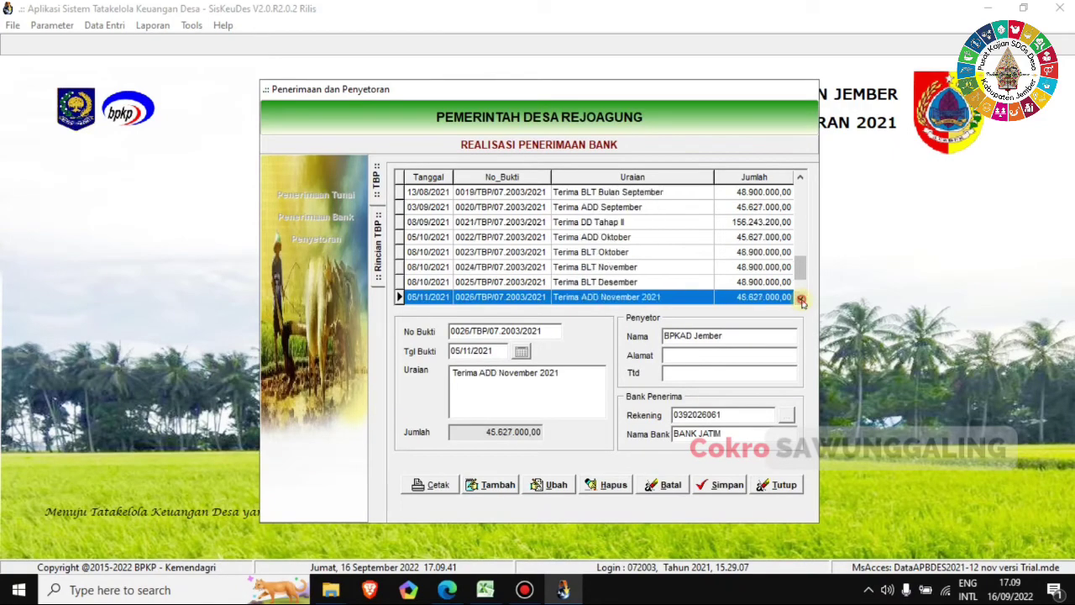
pyautogui.click(802, 300)
pyautogui.click(802, 300)
pyautogui.click(802, 300)
pyautogui.click(802, 300)
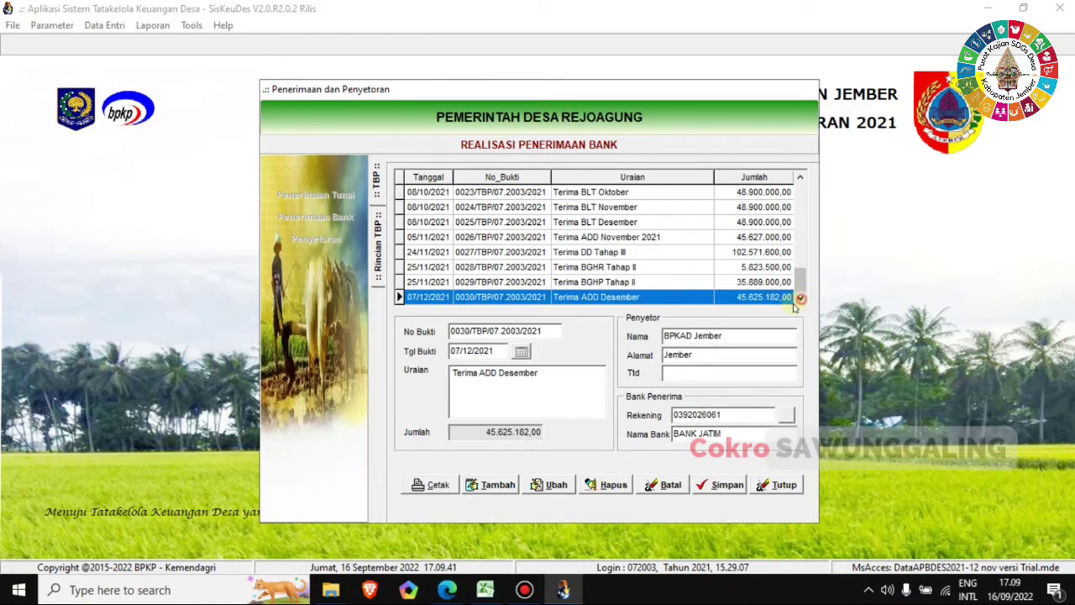
# - Return to Excel and examine the BPJS Ketenagakerjaan RT RW Realisasi in K108 against the intercept notes in the section above
pyautogui.click(485, 590)
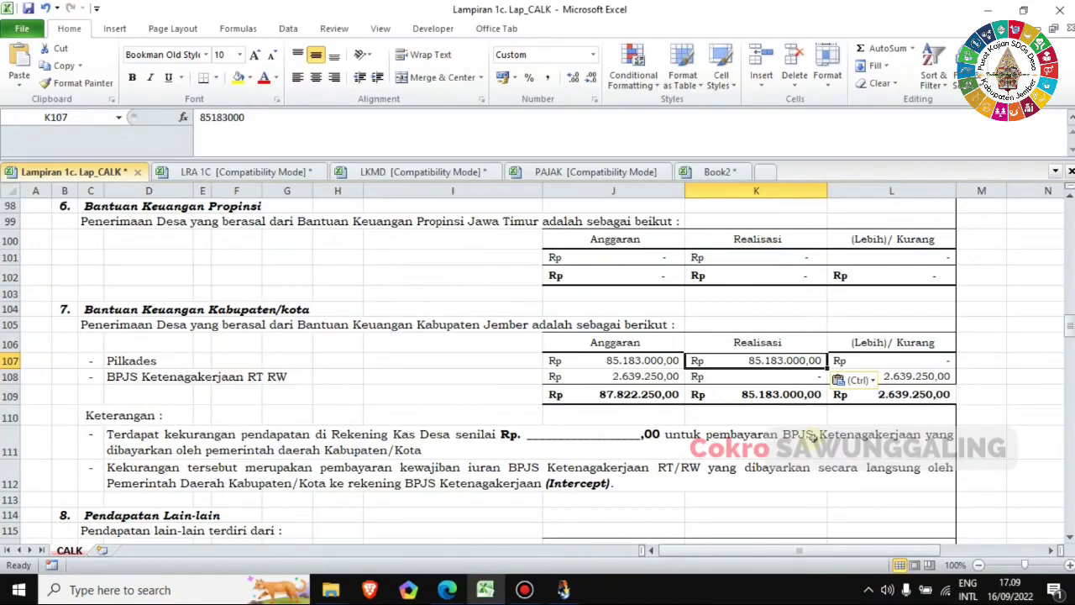
pyautogui.click(988, 412)
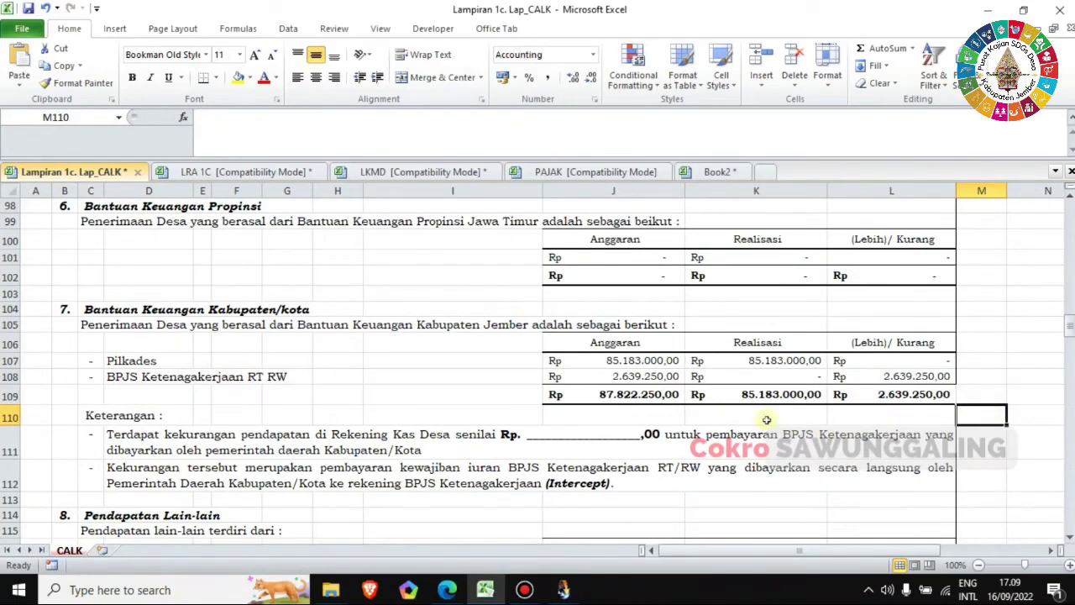
pyautogui.click(784, 382)
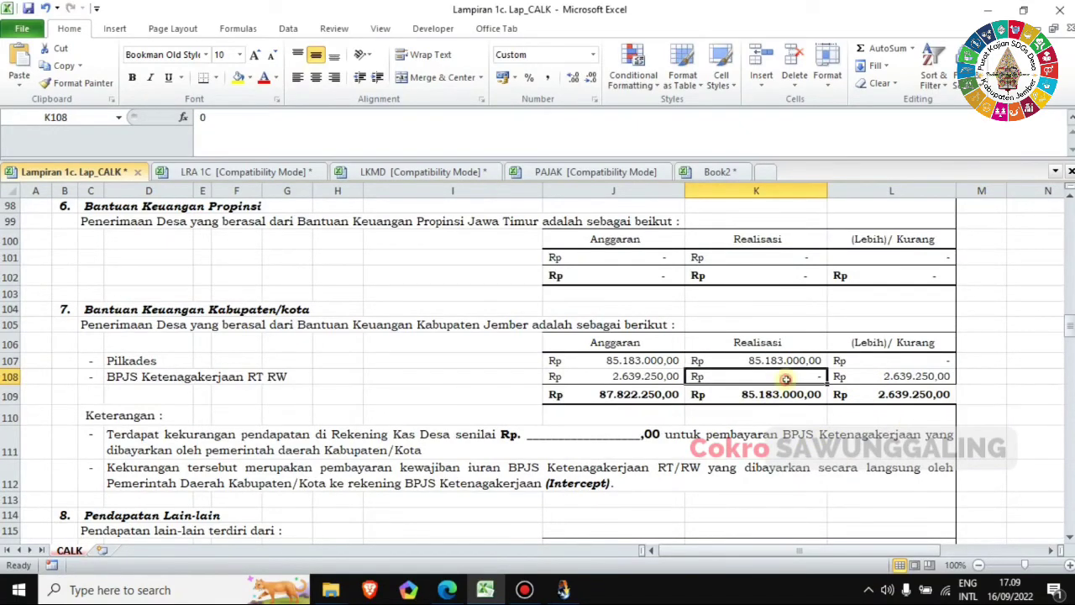
pyautogui.click(1018, 393)
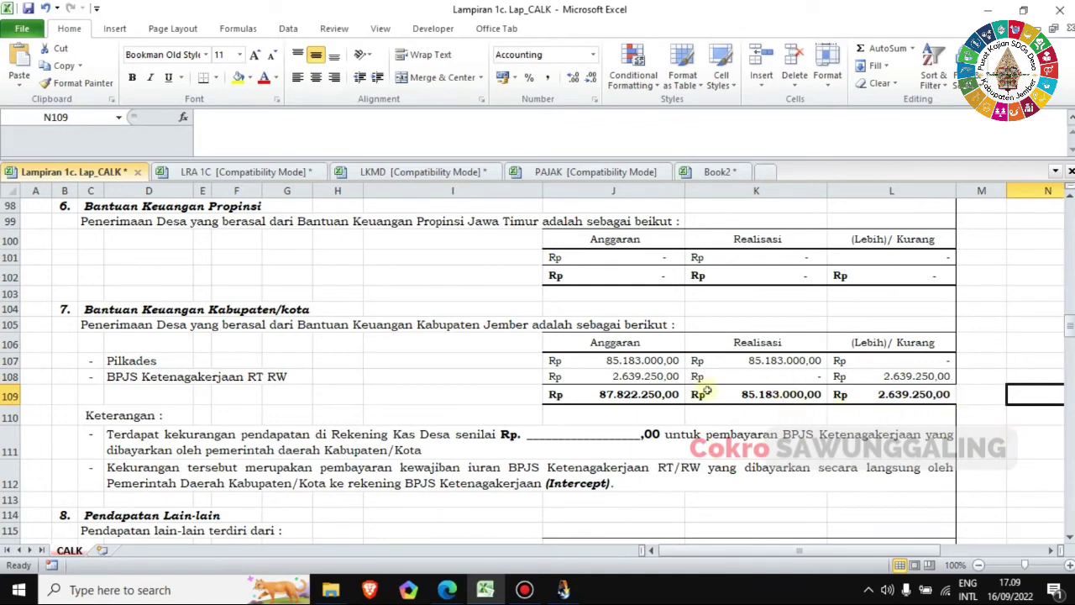
pyautogui.click(802, 377)
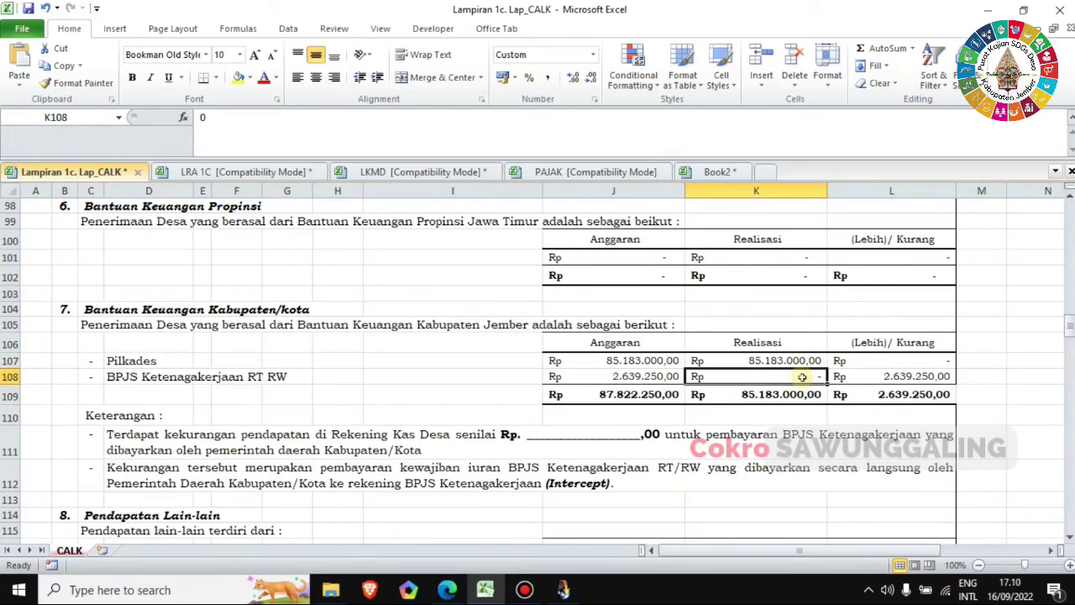
pyautogui.scroll(3, 802, 377)
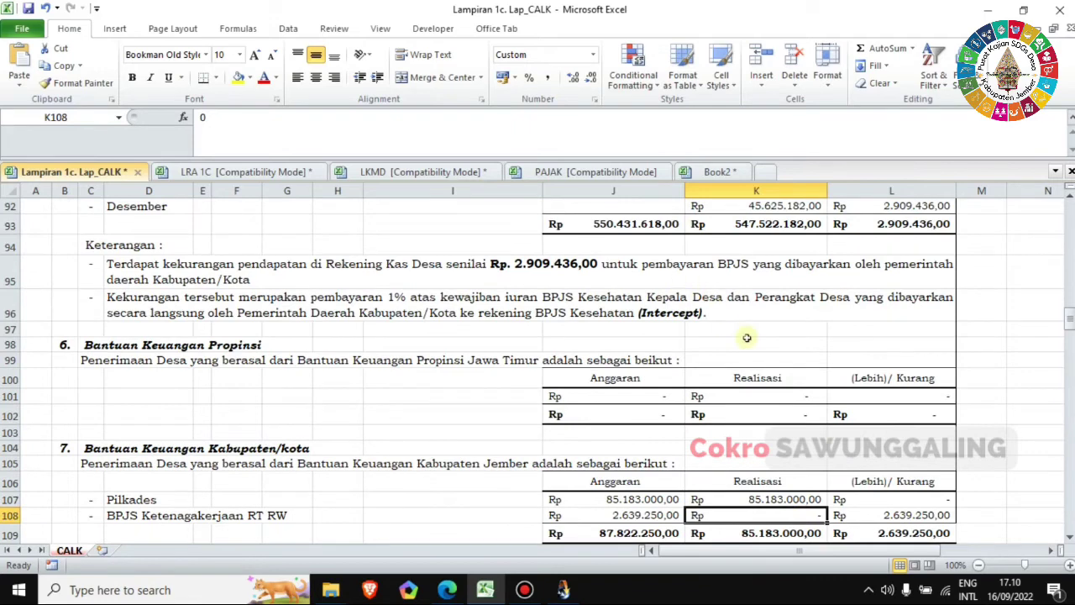
pyautogui.scroll(-3, 747, 336)
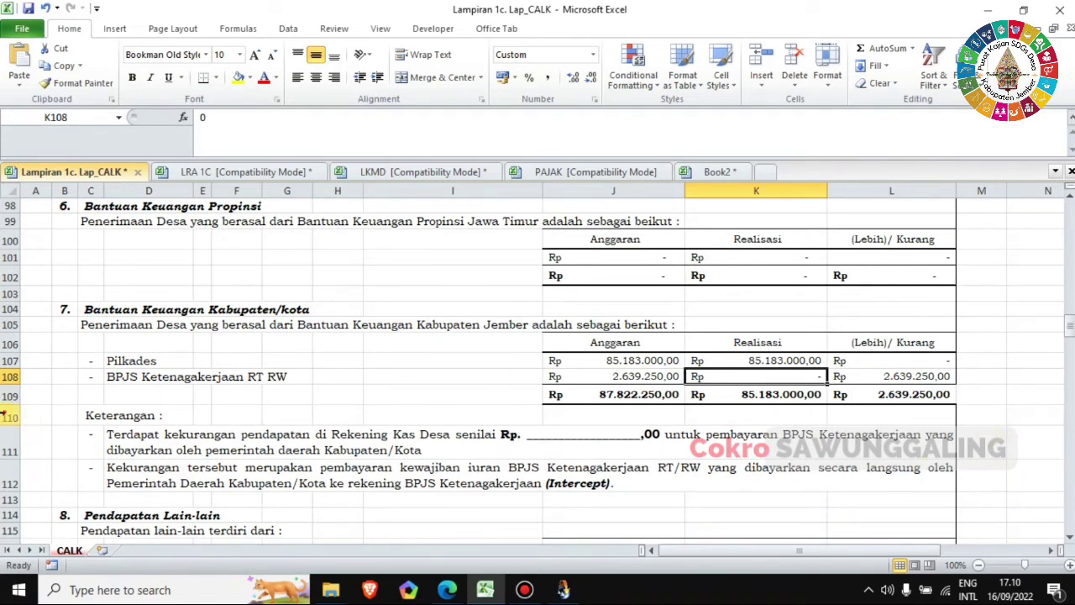
# - Fill the blank amount in the first Keterangan note under Bantuan Keuangan Kabupaten/kota, cell D111, with 2.639.250,00
pyautogui.moveTo(4, 415); pyautogui.dragTo(6, 483)
pyautogui.click(458, 453)
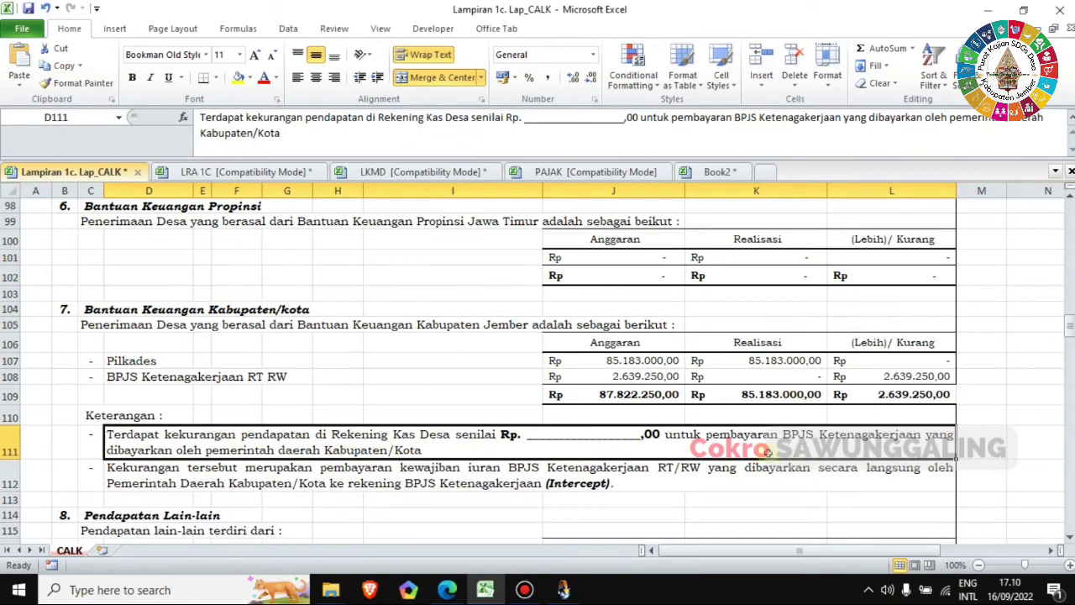
pyautogui.click(923, 392)
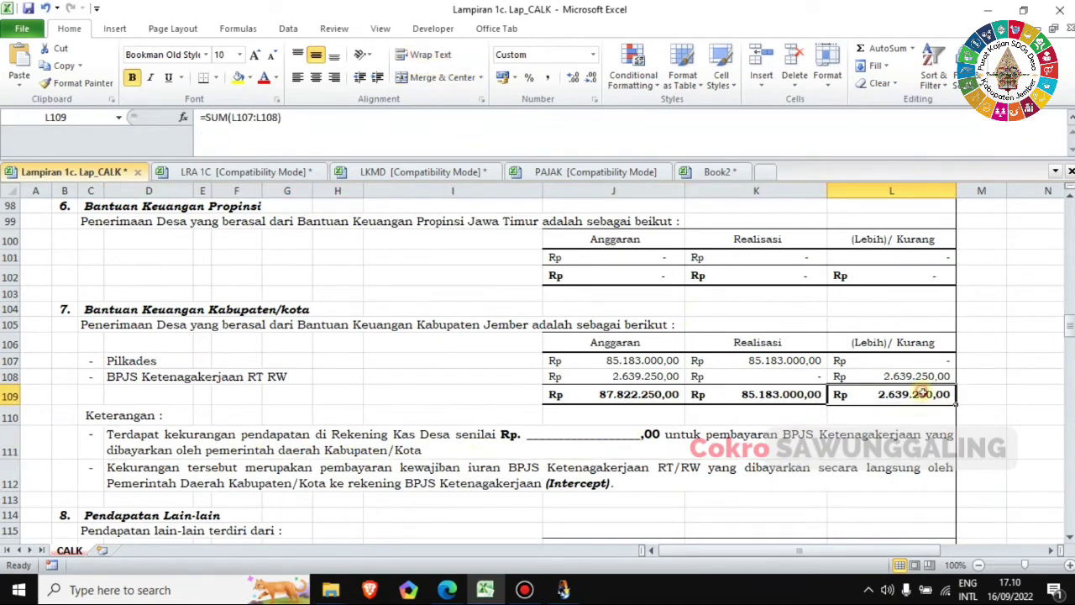
pyautogui.click(577, 443)
pyautogui.doubleClick(546, 118)
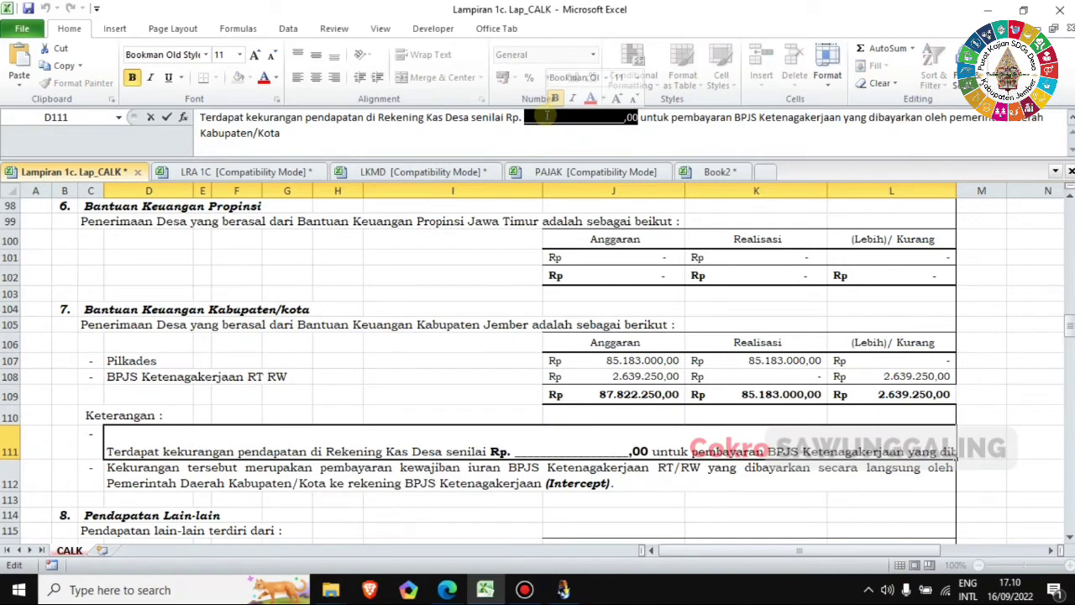
pyautogui.write('2.6')
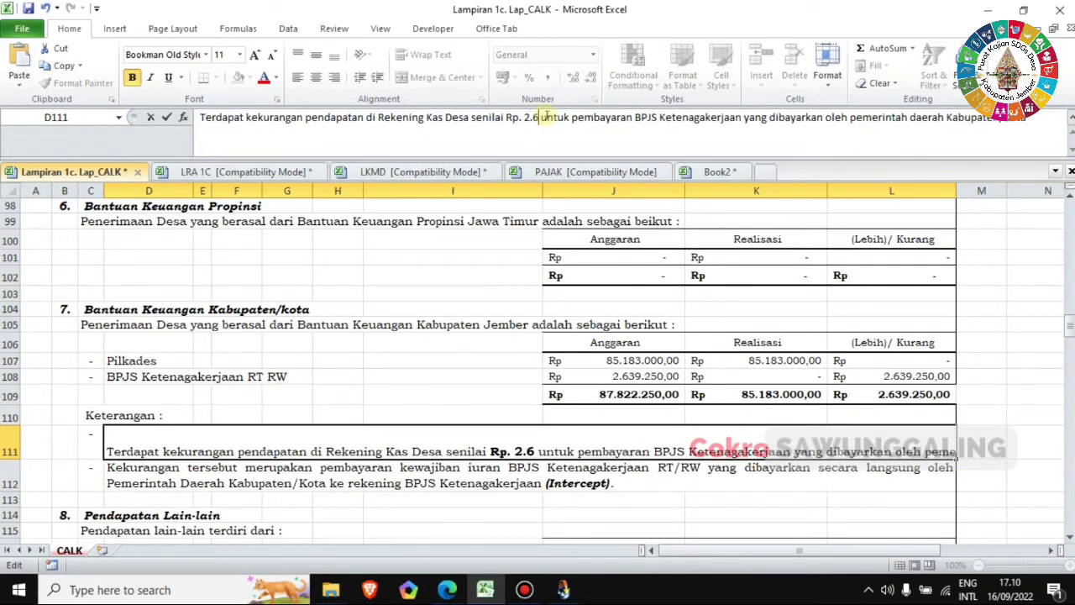
pyautogui.write('39')
pyautogui.write('.250,')
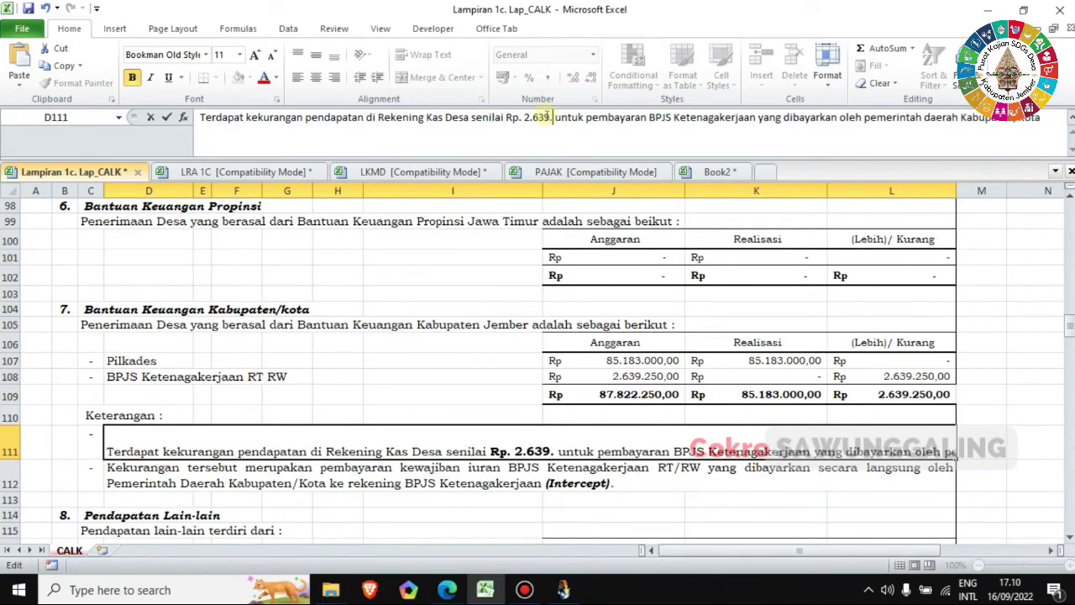
pyautogui.write('00')
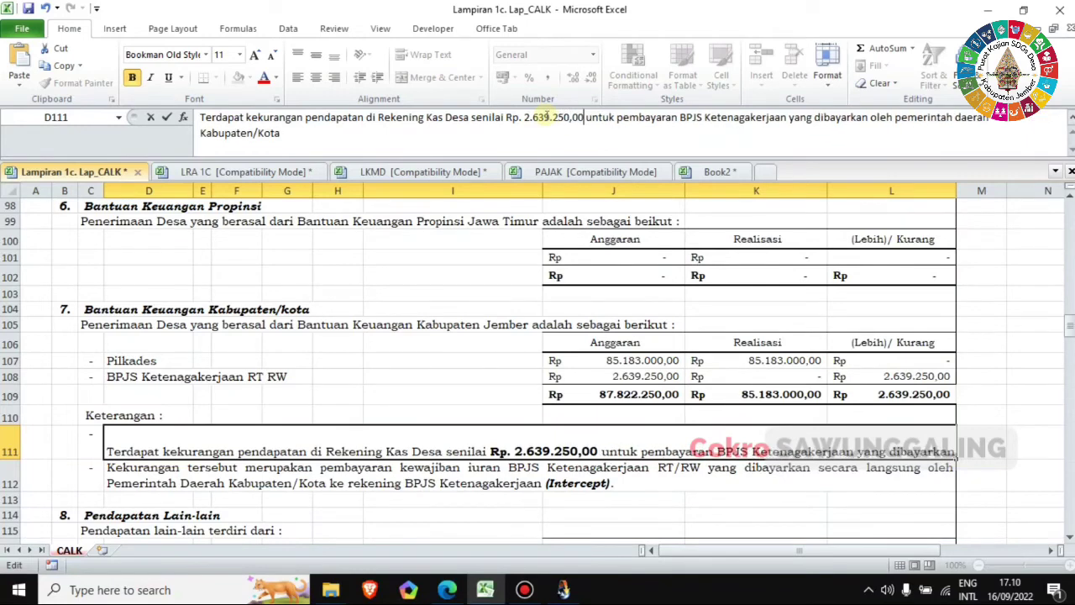
pyautogui.press('Return')
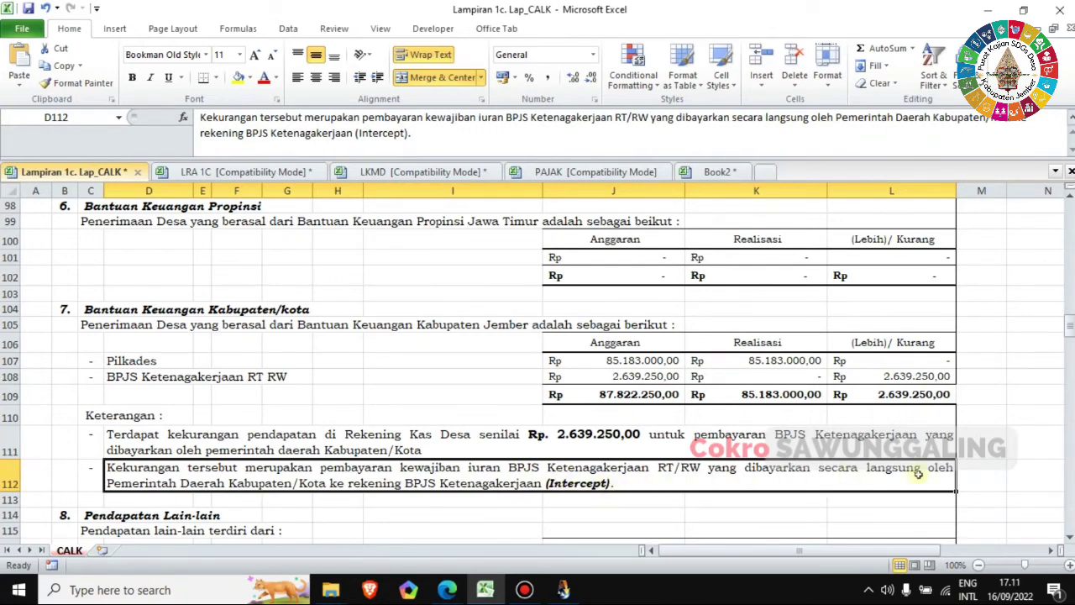
pyautogui.click(1018, 451)
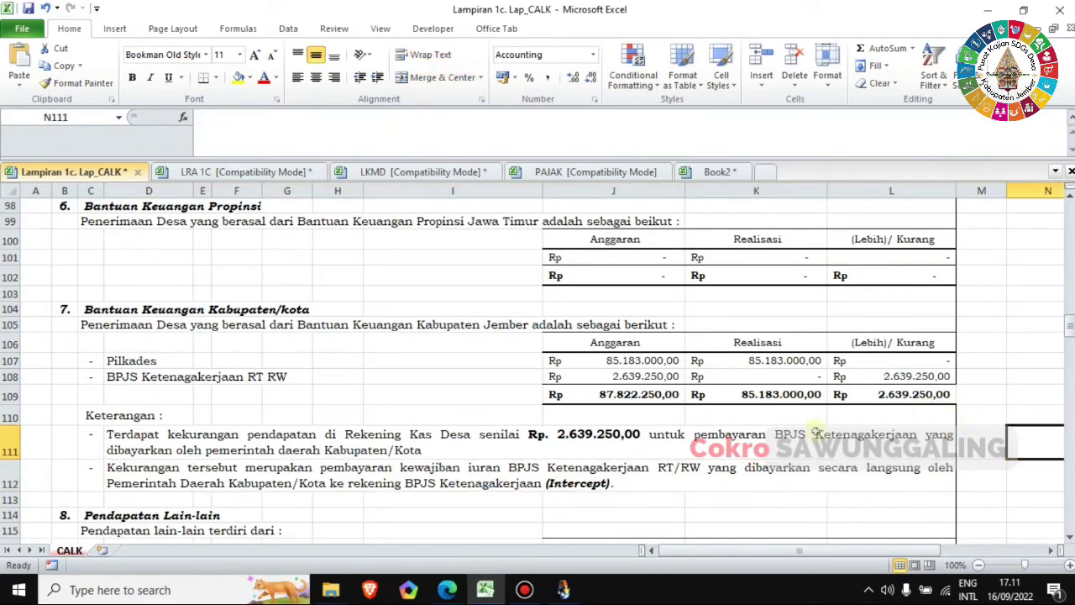
pyautogui.click(757, 454)
pyautogui.click(736, 473)
pyautogui.click(752, 443)
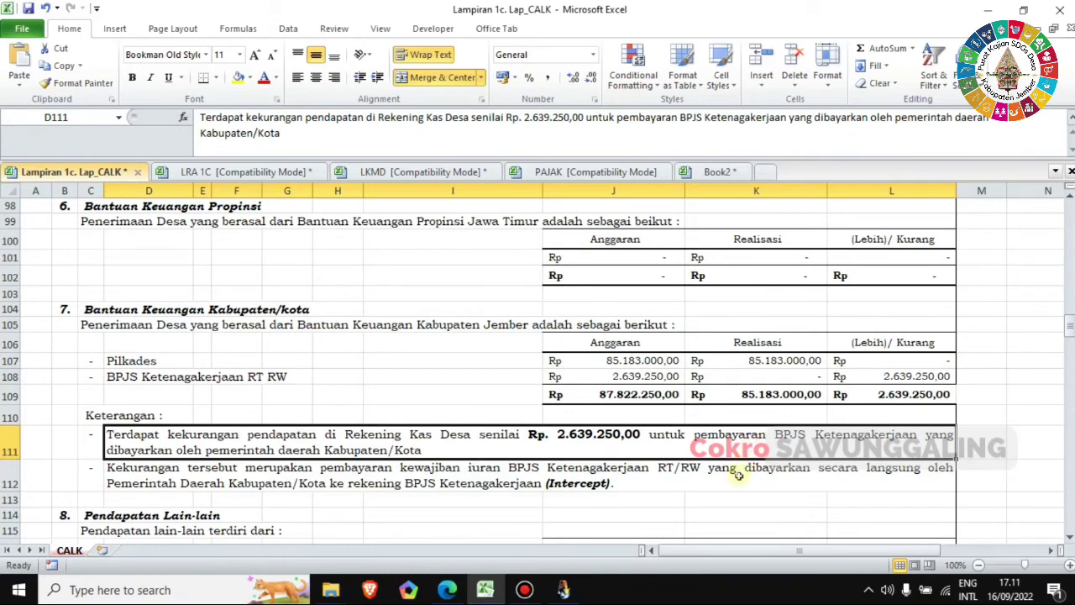
pyautogui.click(737, 474)
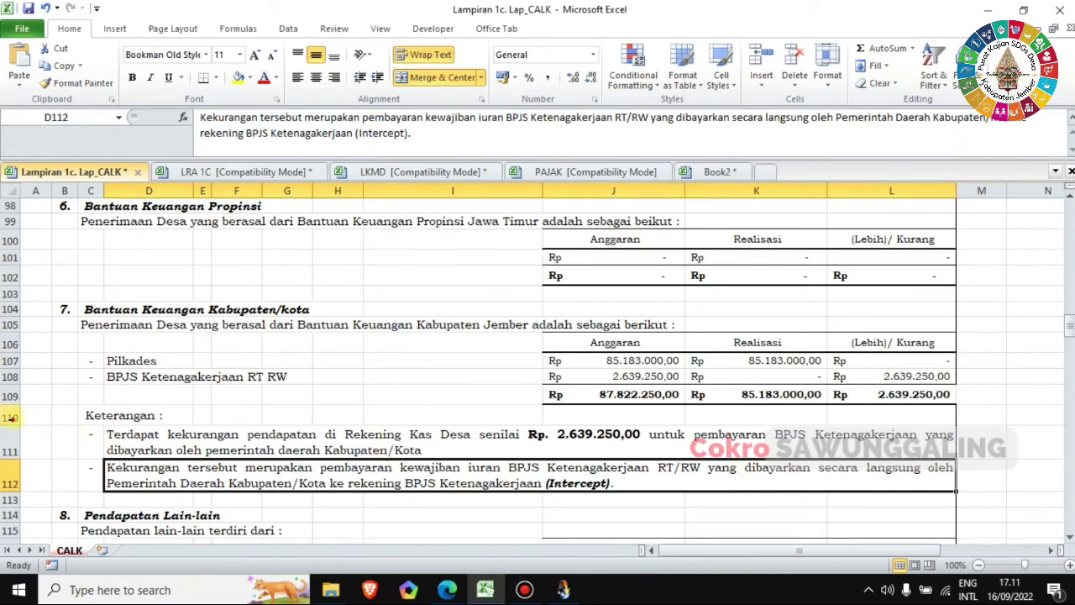
# - Try deleting the Keterangan note rows 110 to 112 below the Bantuan Keuangan Kabupaten/kota table, and undo the deletion
pyautogui.moveTo(12, 417); pyautogui.dragTo(8, 484)
pyautogui.rightClick(8, 485)
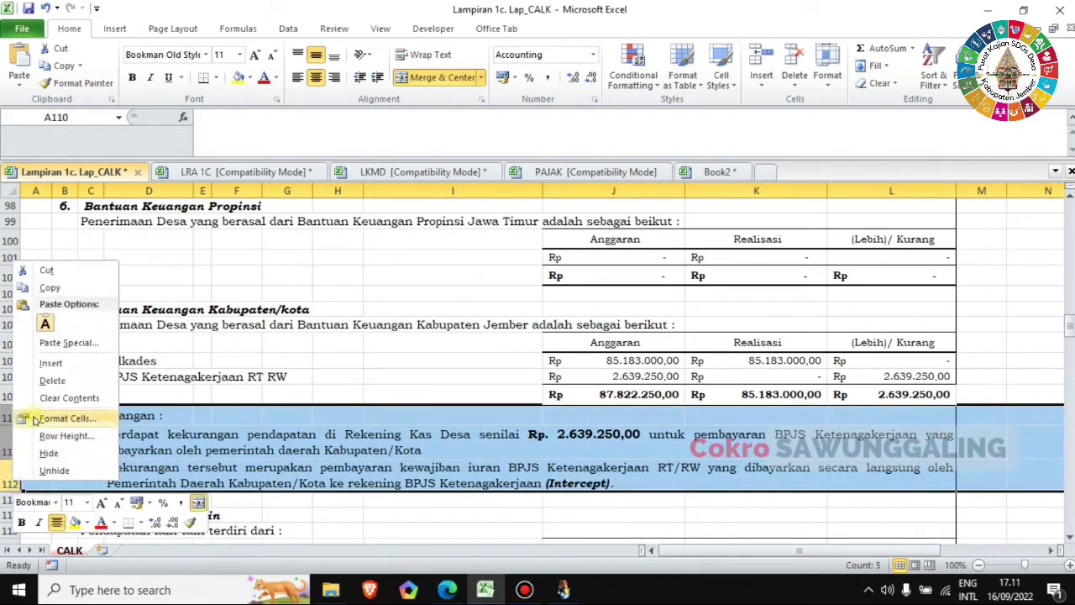
pyautogui.click(41, 382)
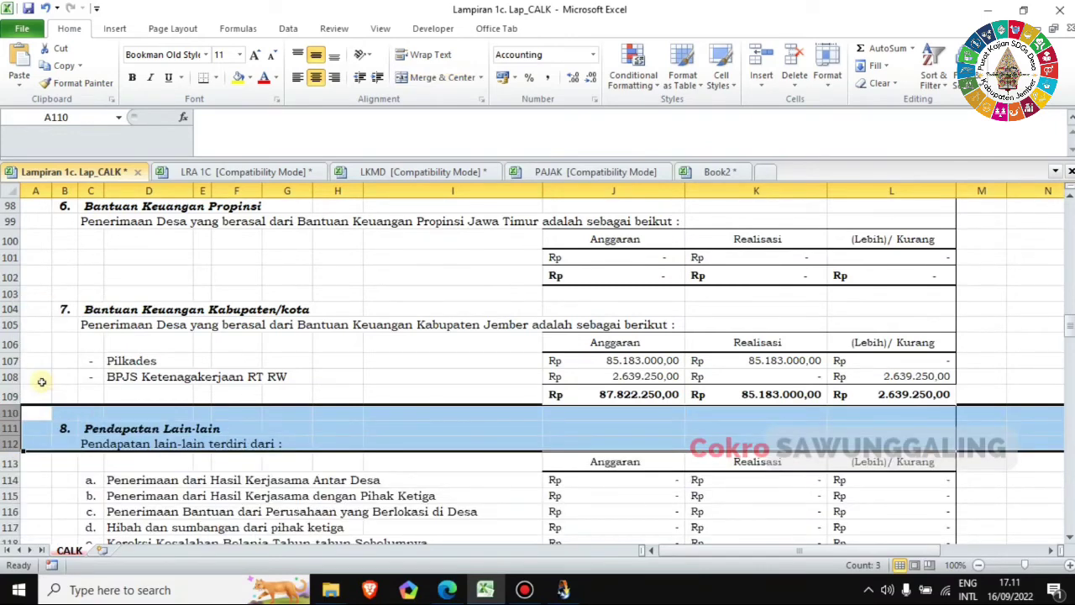
pyautogui.click(921, 395)
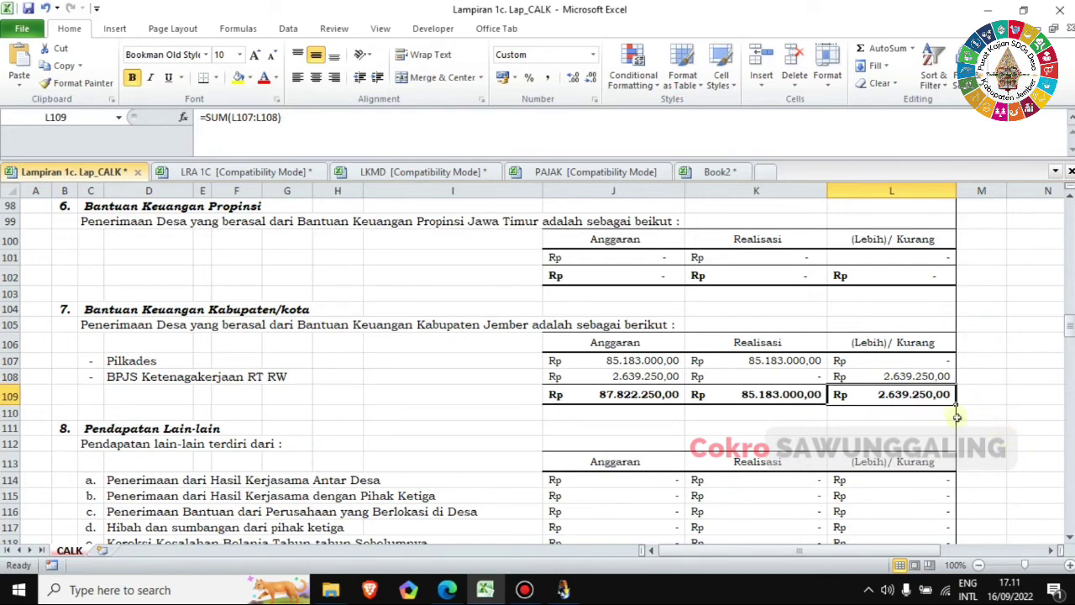
pyautogui.hotkey('ctrl', 'z')
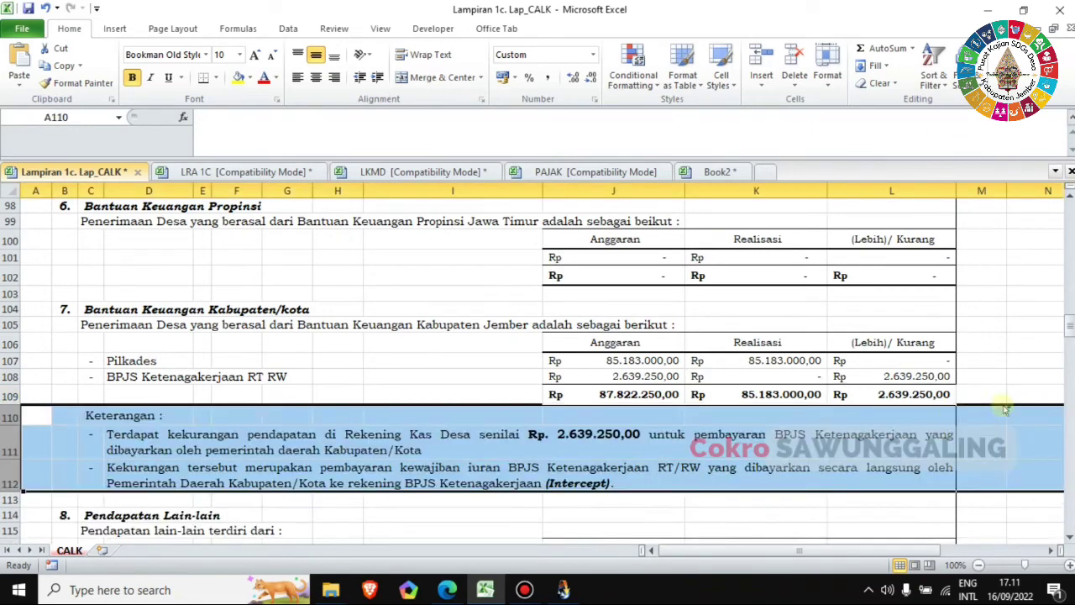
# - Check the Keterangan shortfall note in D111 against the (Lebih)/Kurang total in L109
pyautogui.click(418, 436)
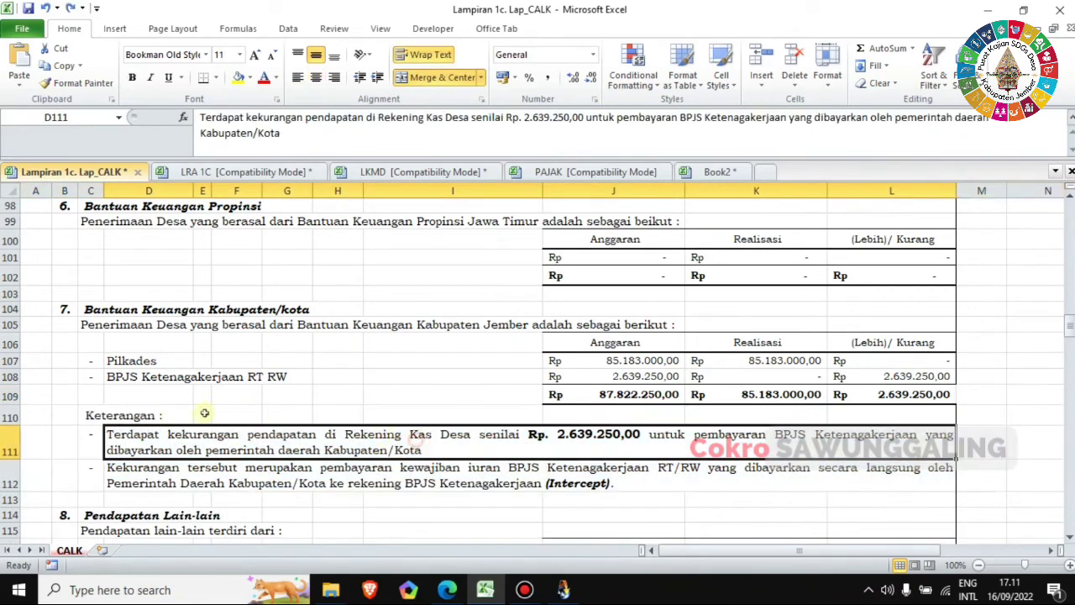
pyautogui.click(97, 416)
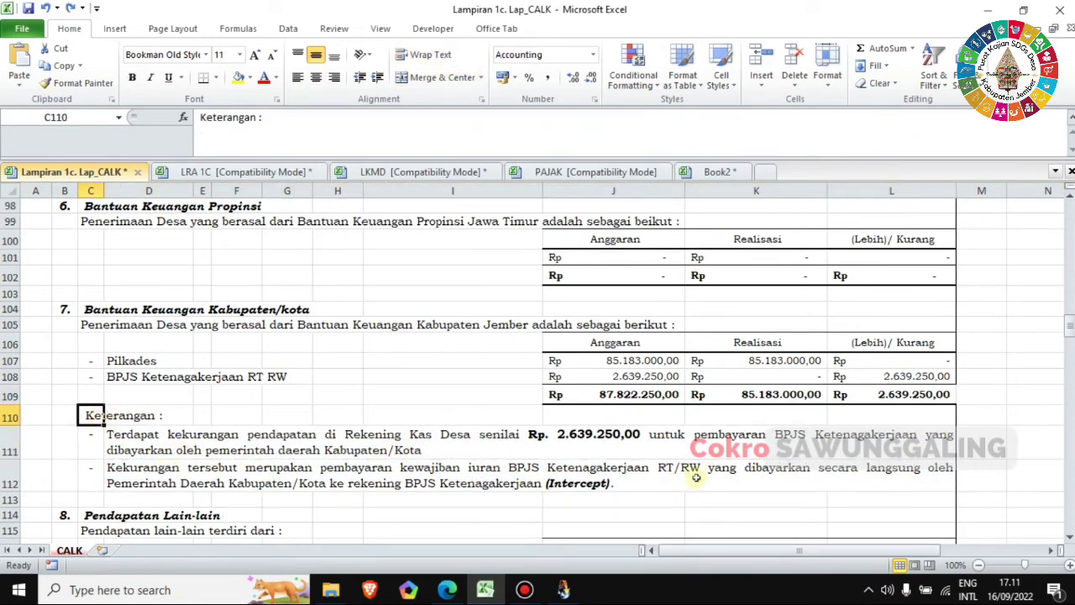
pyautogui.click(928, 394)
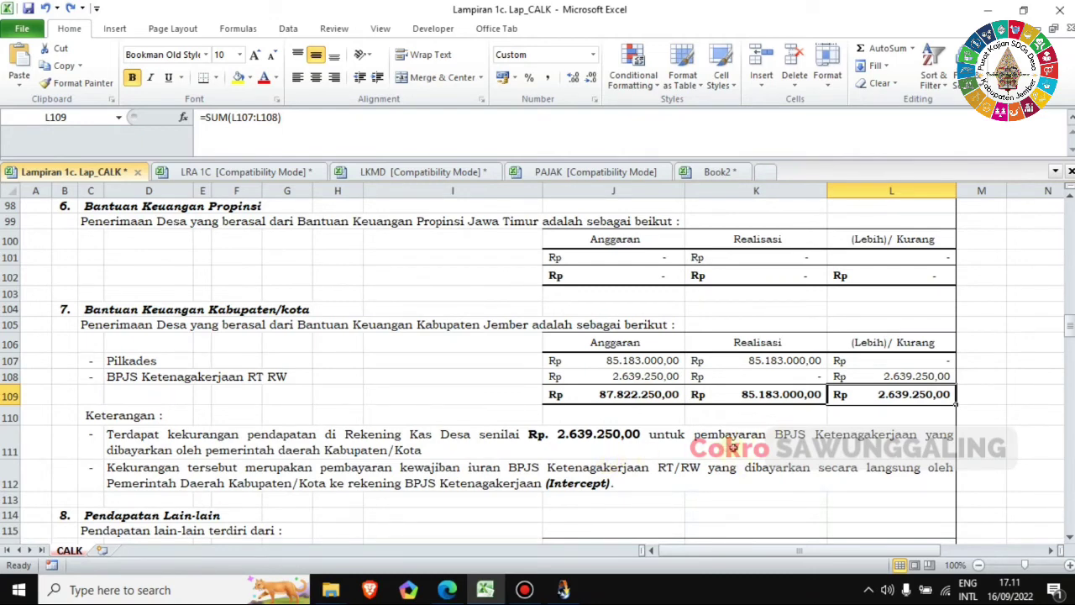
pyautogui.click(1028, 450)
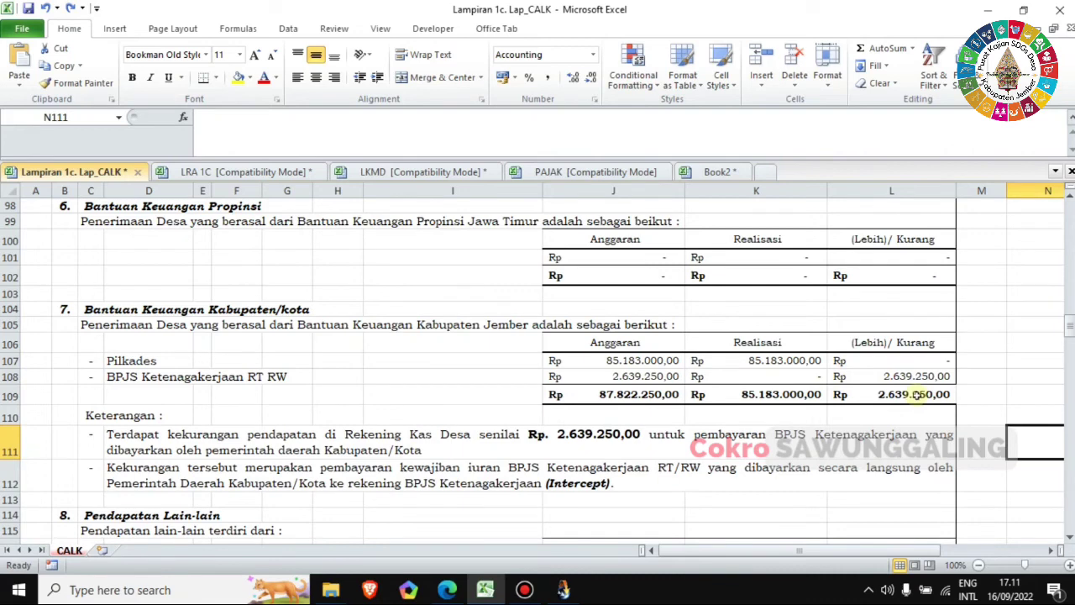
pyautogui.click(1029, 395)
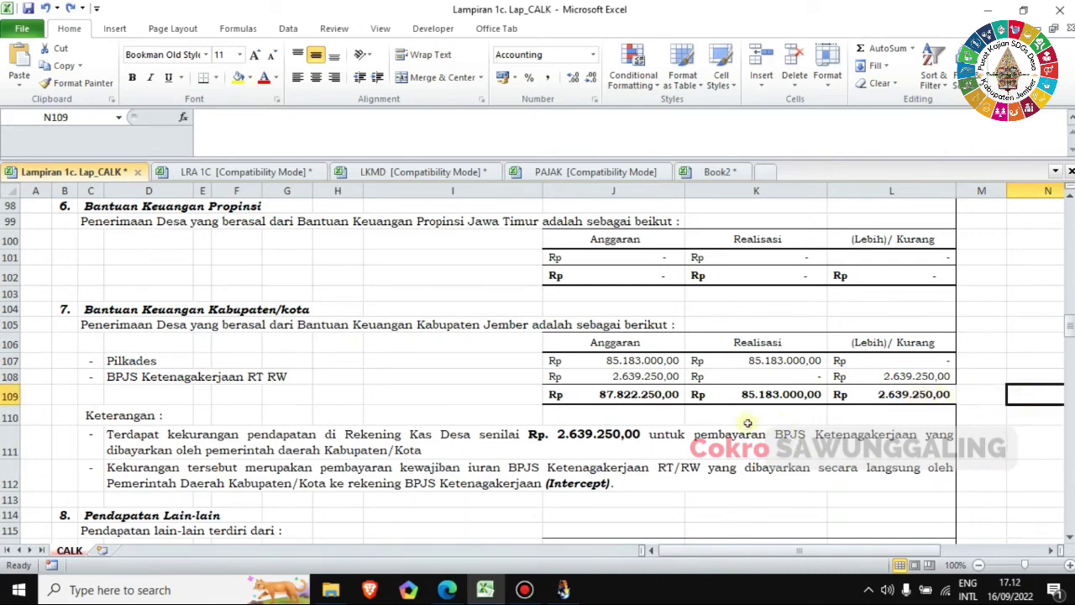
# - Locate section 8, Pendapatan Lain-lain, in the CALK sheet and look up the matching Bunga Bank rows in the LRA 1C workbook
pyautogui.scroll(-5, 673, 409)
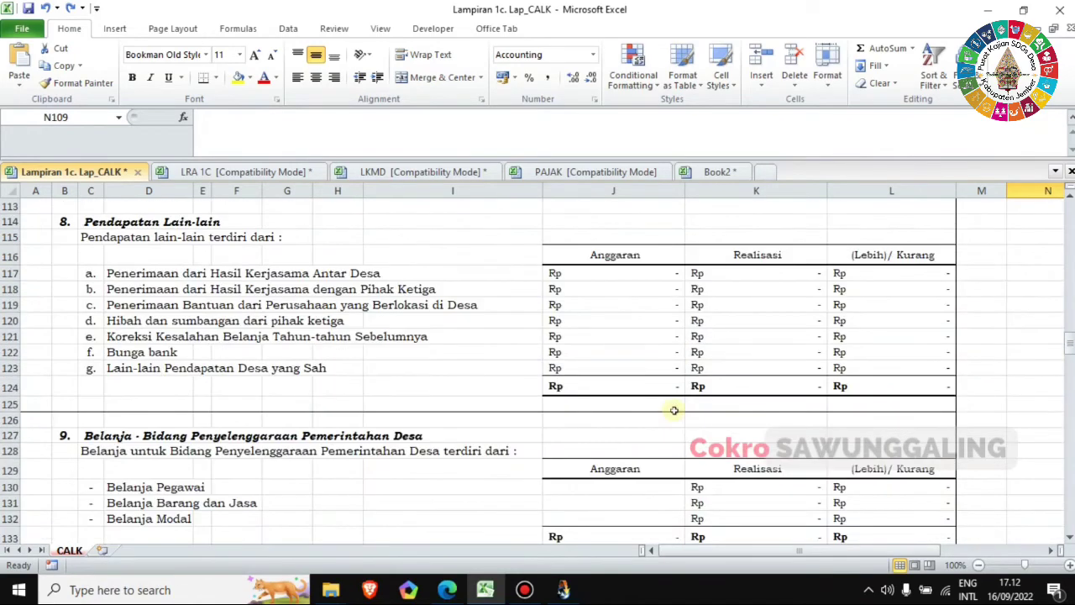
pyautogui.scroll(1, 673, 410)
pyautogui.click(8, 308)
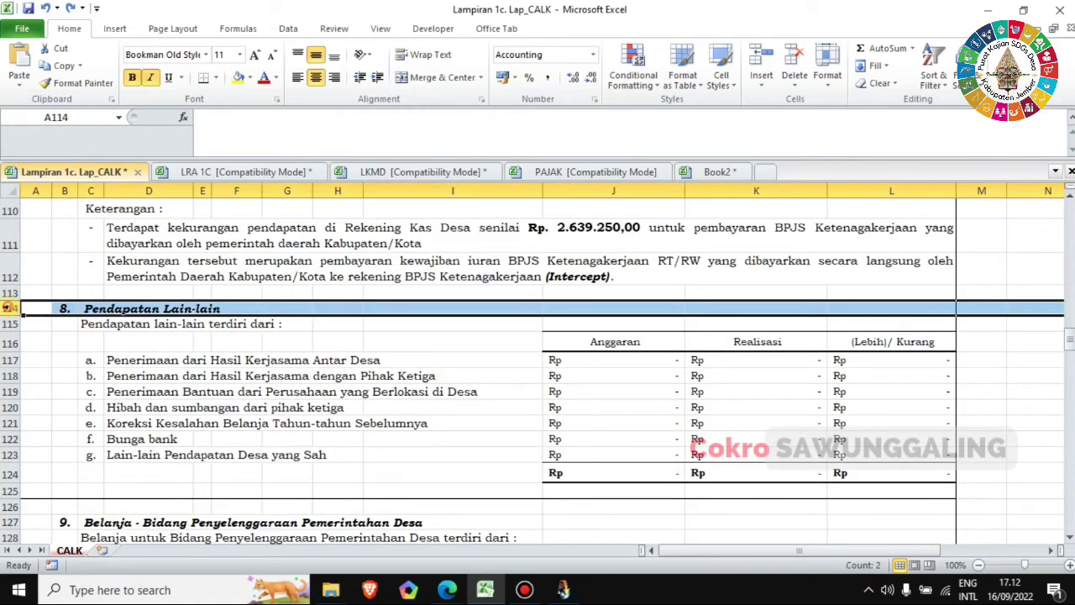
pyautogui.click(225, 308)
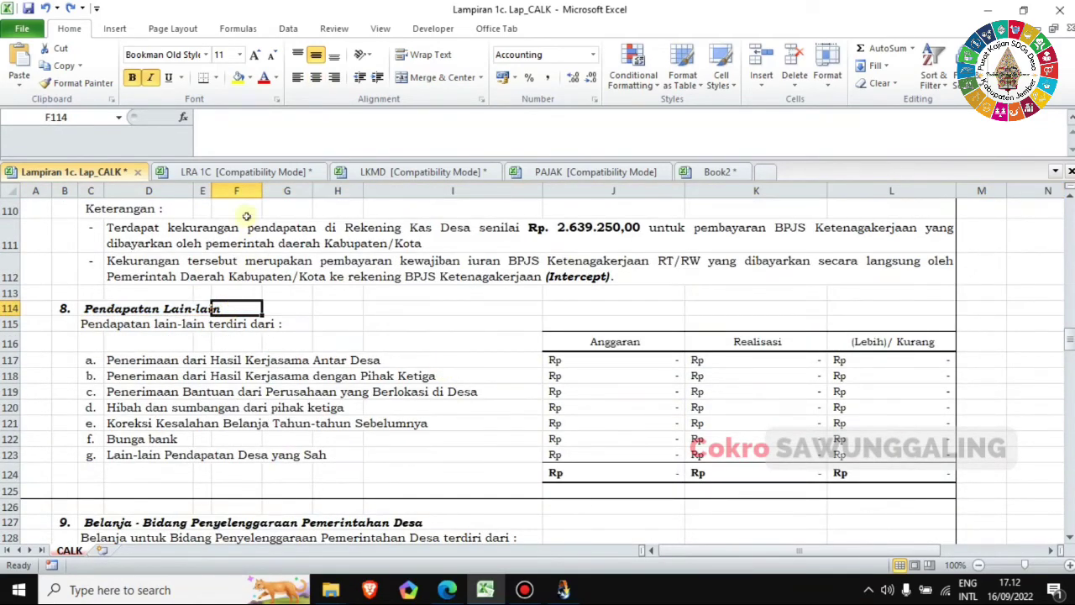
pyautogui.click(243, 171)
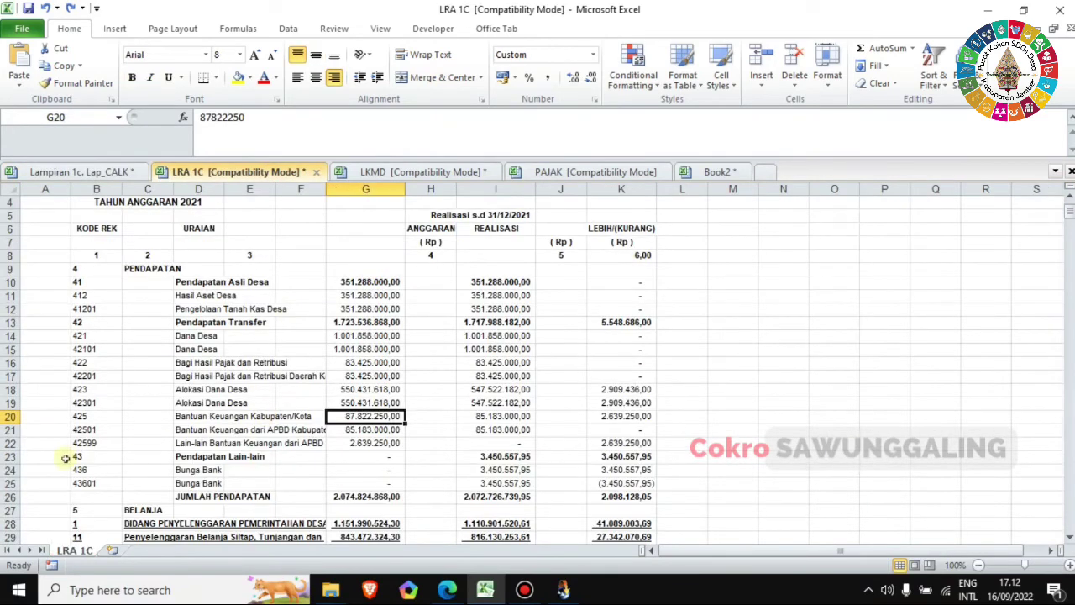
pyautogui.moveTo(9, 457); pyautogui.dragTo(9, 483)
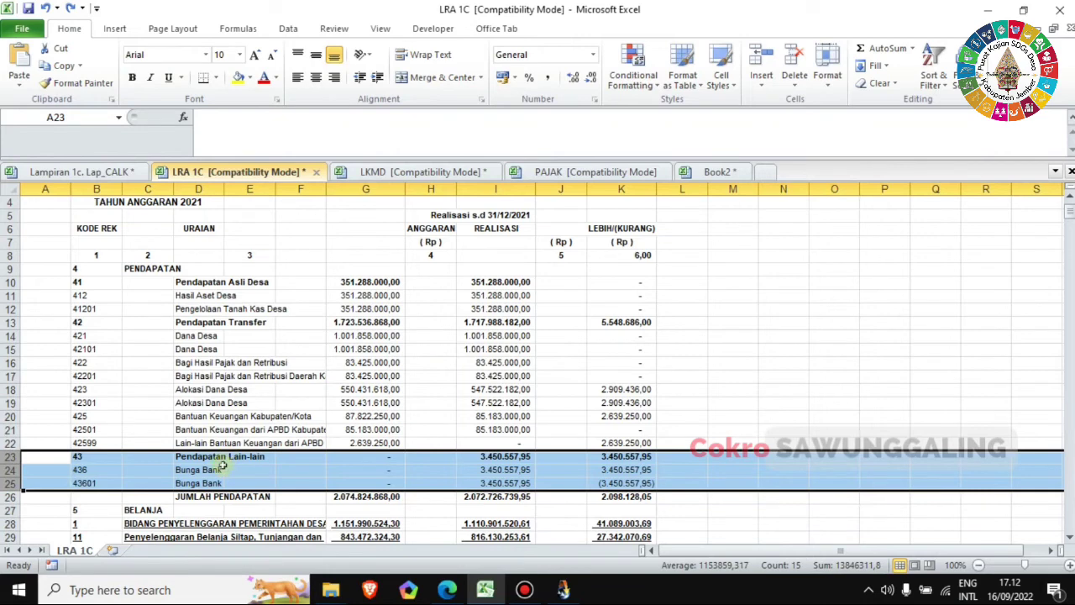
pyautogui.click(10, 470)
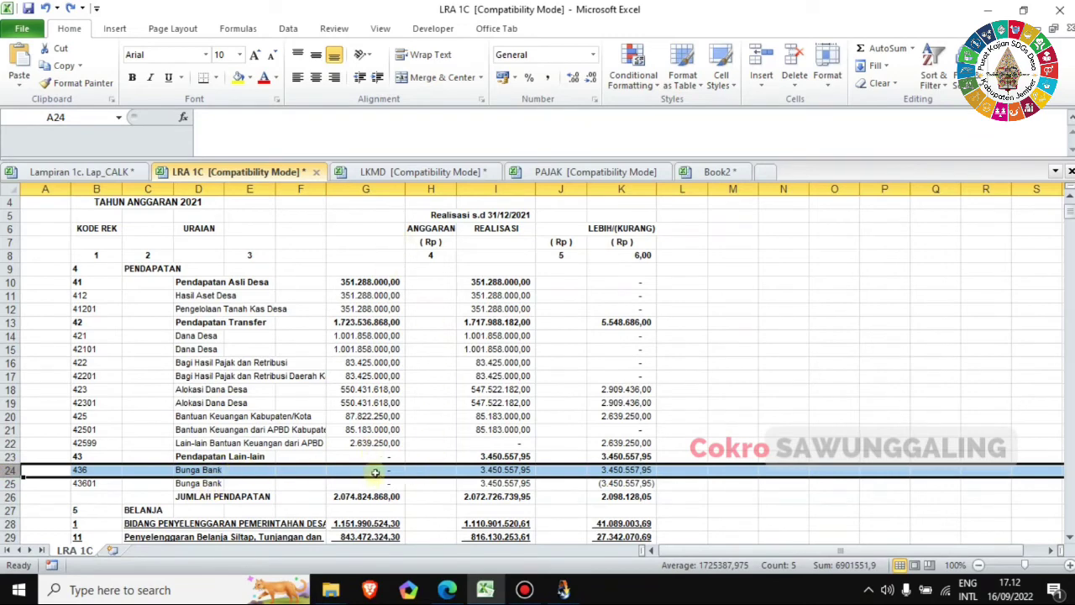
# - Copy the Bunga Bank realisation 3450557,95 from LRA 1C cell I24 into the Bunga bank Realisasi cell K122 of CALK as values only
pyautogui.click(500, 471)
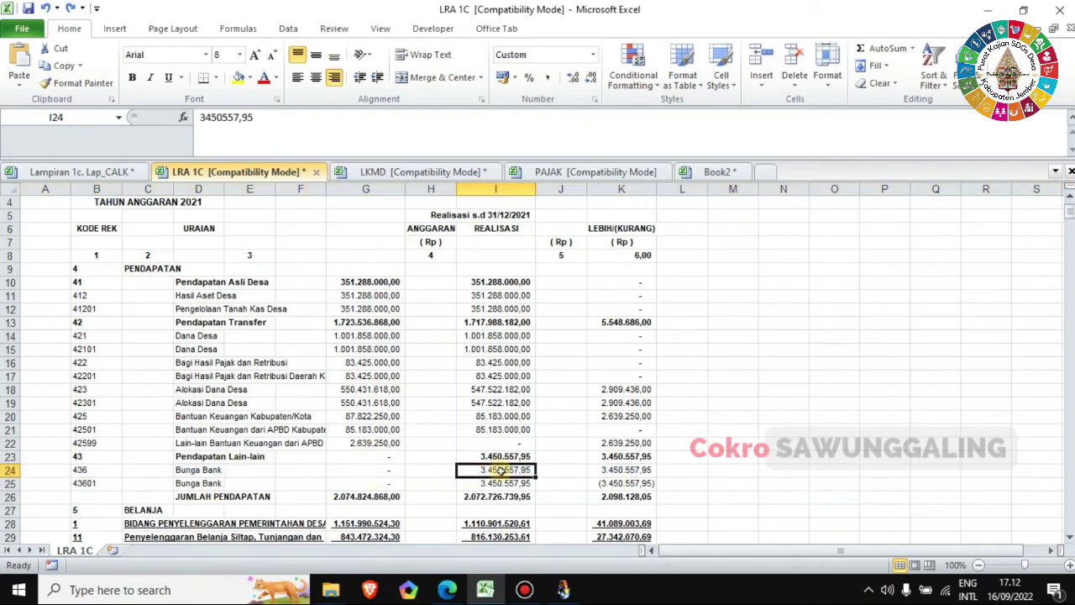
pyautogui.hotkey('ctrl', 'c')
pyautogui.click(91, 172)
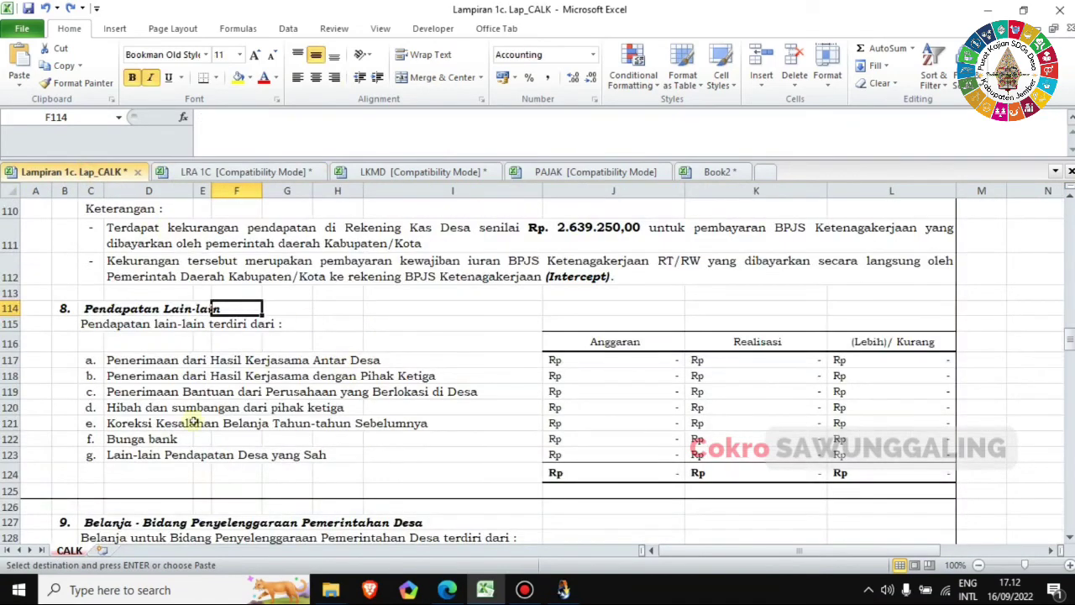
pyautogui.click(10, 439)
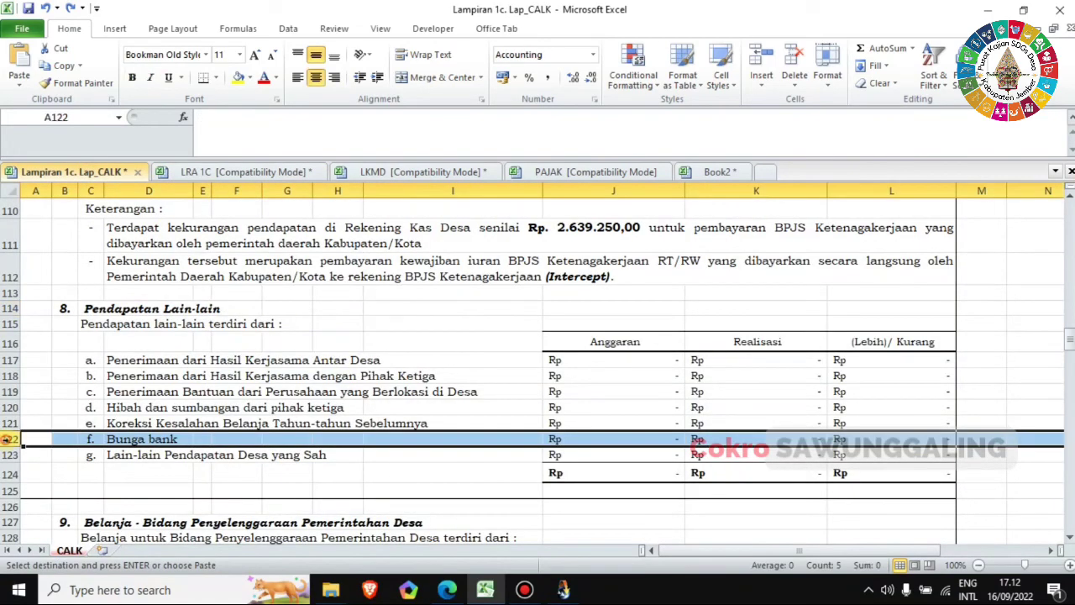
pyautogui.click(631, 440)
pyautogui.rightClick(760, 438)
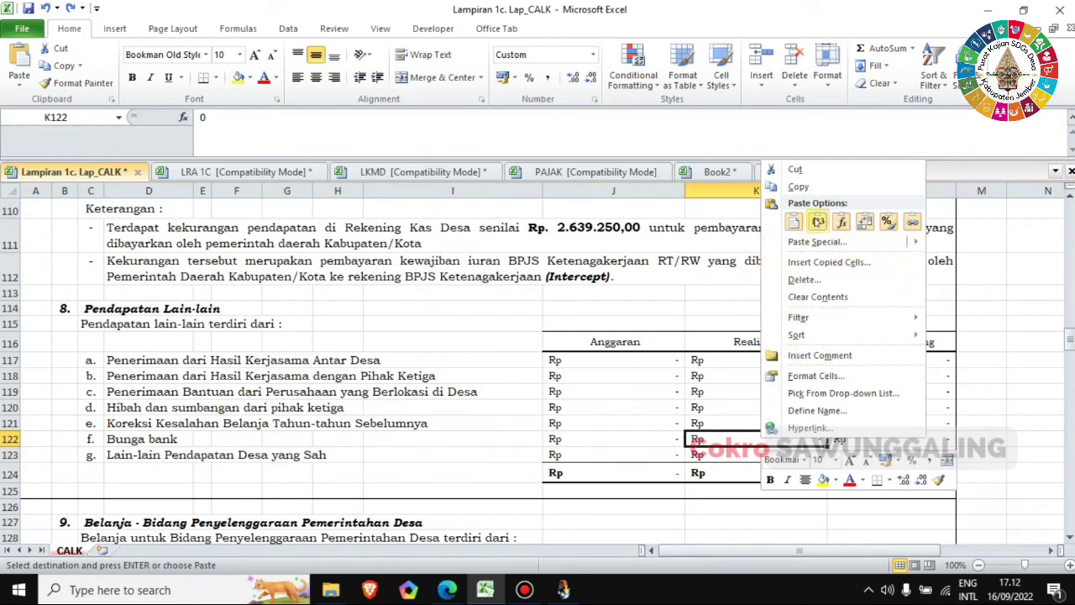
pyautogui.click(818, 221)
pyautogui.click(1028, 413)
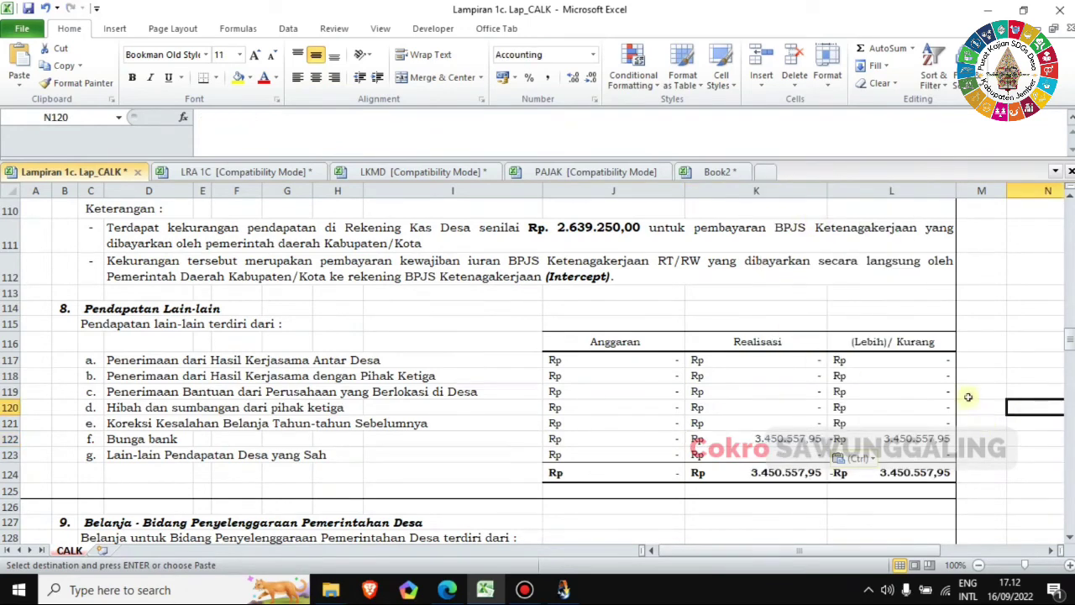
# - Examine the Bunga bank (Lebih)/Kurang figure in row 122 and the section total in L124
pyautogui.hscroll(3, 991, 386)
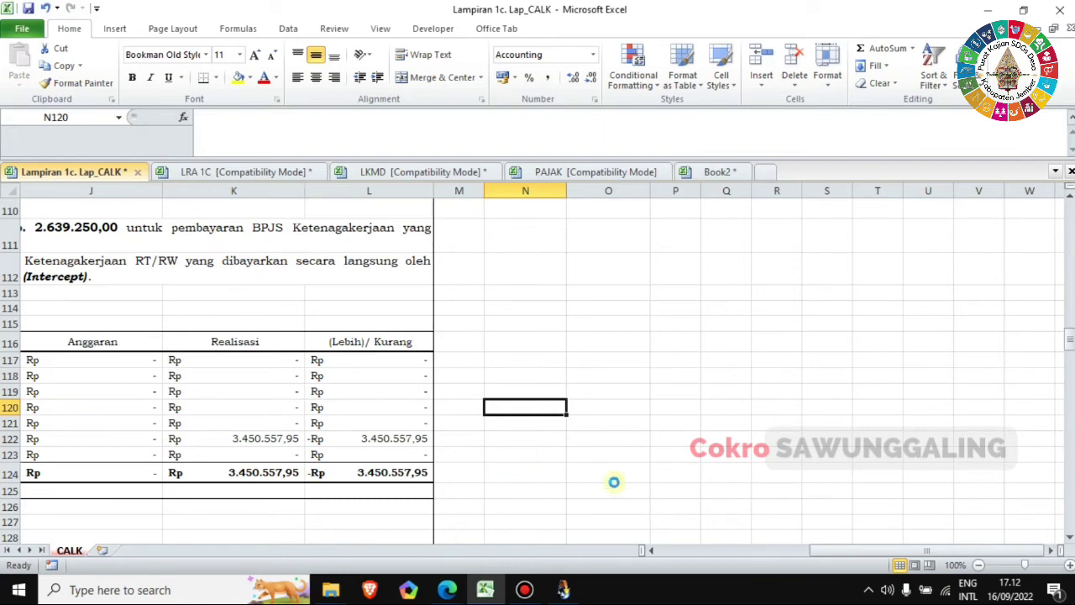
pyautogui.scroll(3, 898, 554)
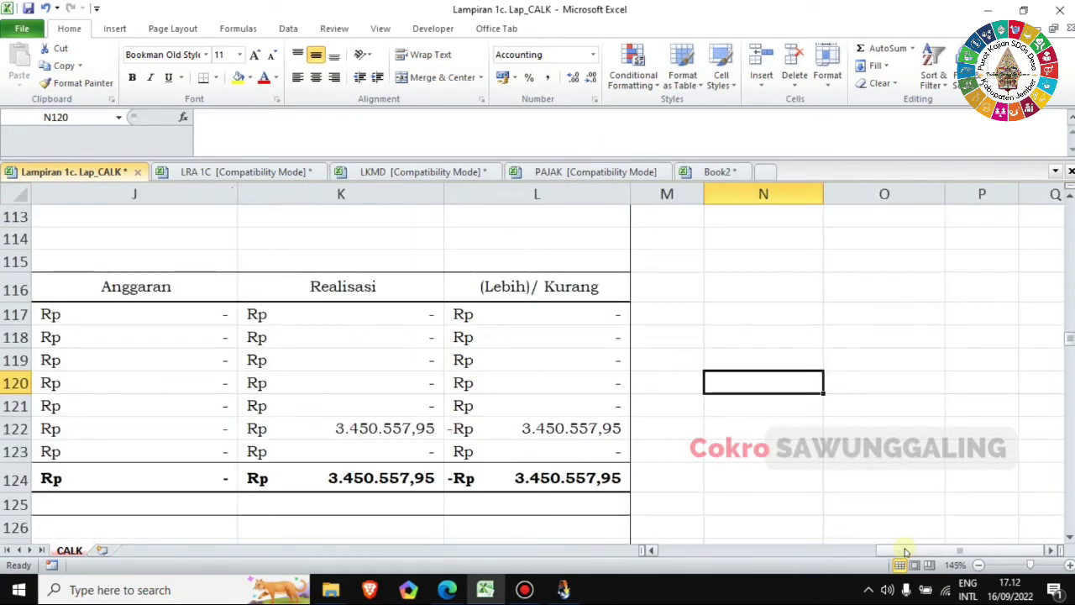
pyautogui.scroll(1, 850, 496)
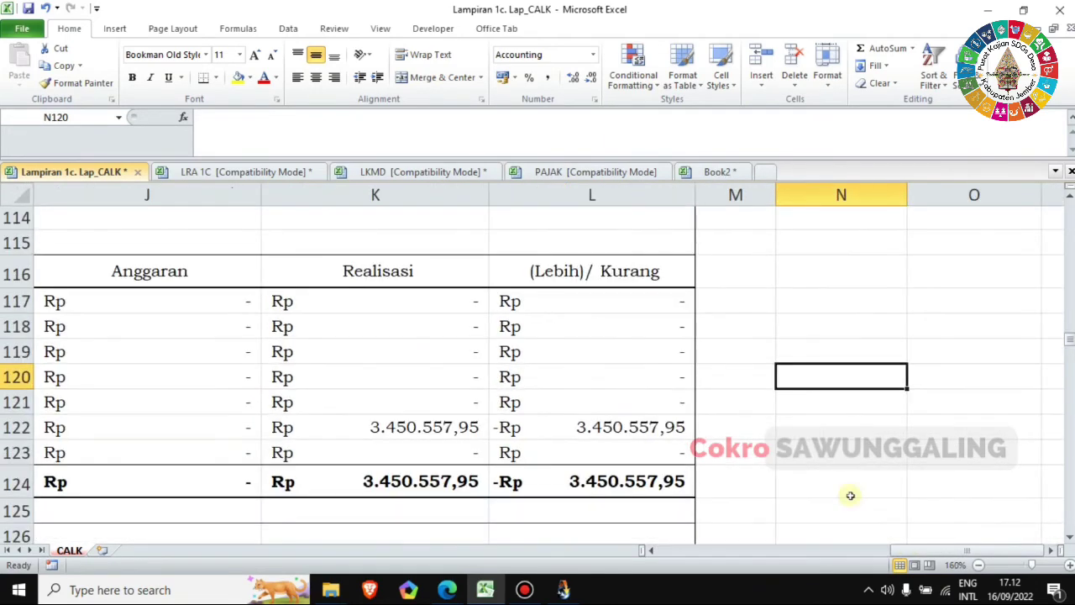
pyautogui.scroll(-4, 850, 495)
pyautogui.moveTo(861, 550); pyautogui.dragTo(792, 561)
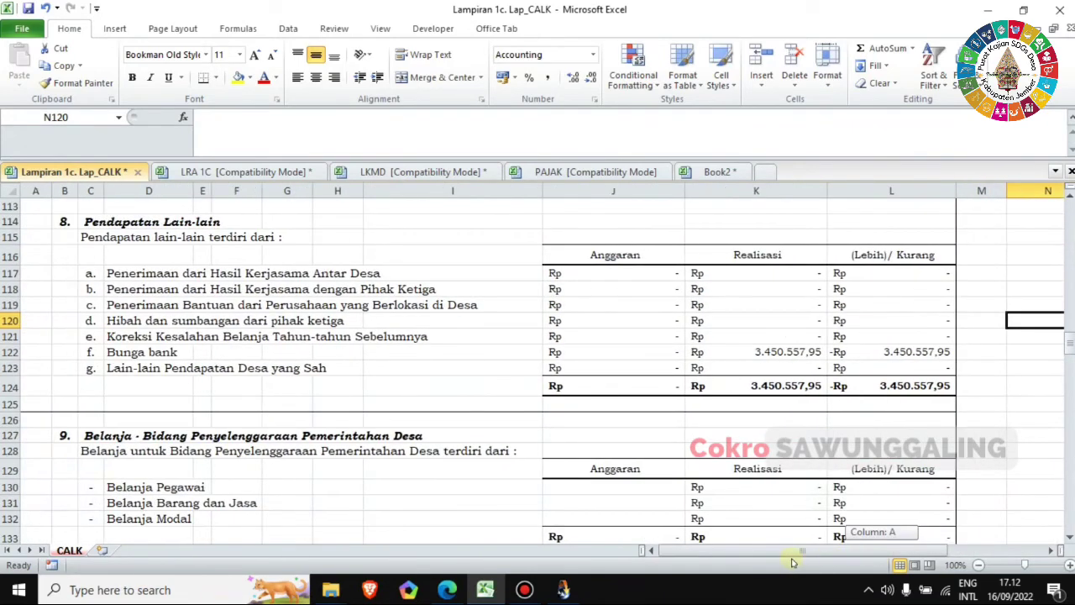
pyautogui.click(992, 390)
pyautogui.click(912, 385)
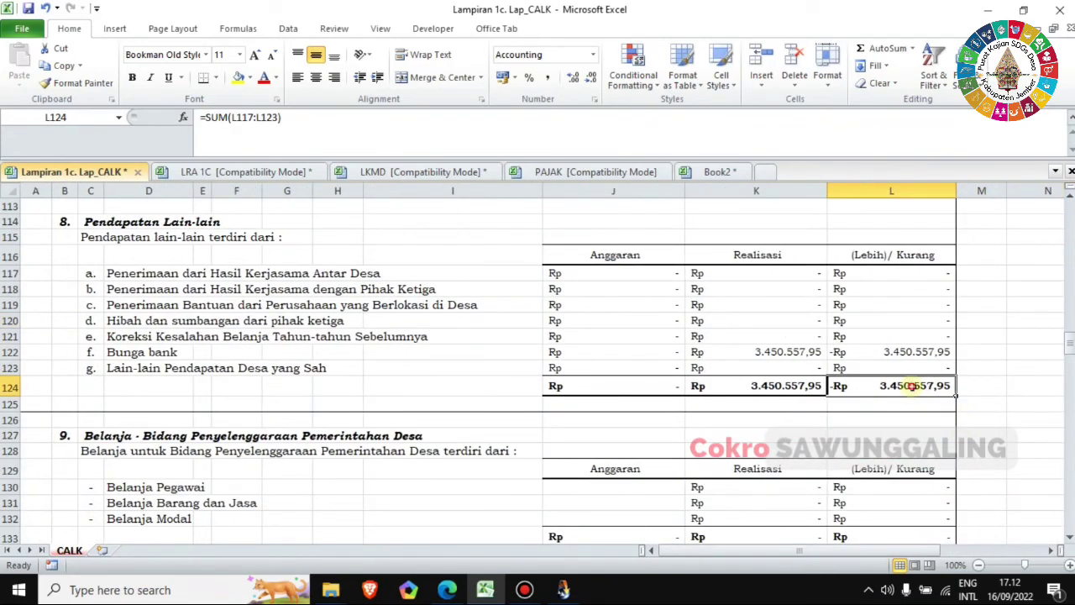
pyautogui.click(1035, 336)
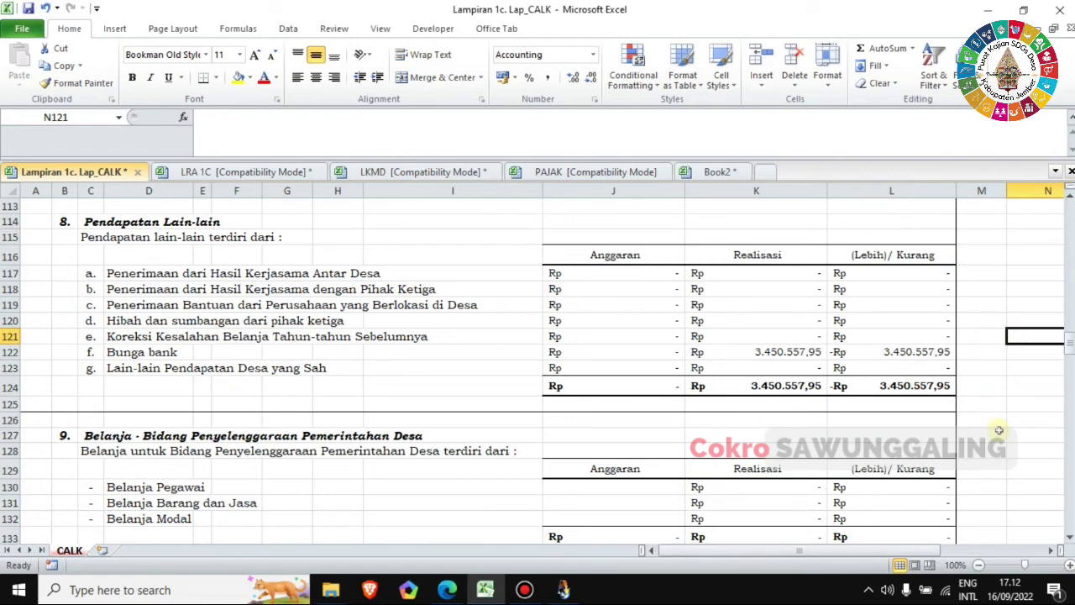
pyautogui.scroll(1, 999, 430)
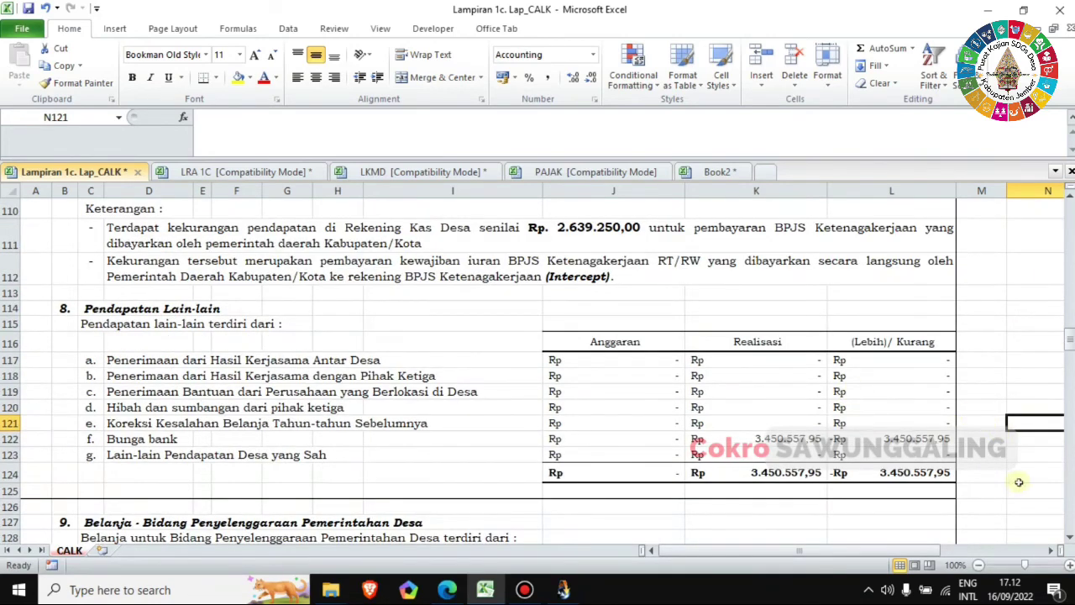
pyautogui.click(1023, 470)
pyautogui.click(1030, 496)
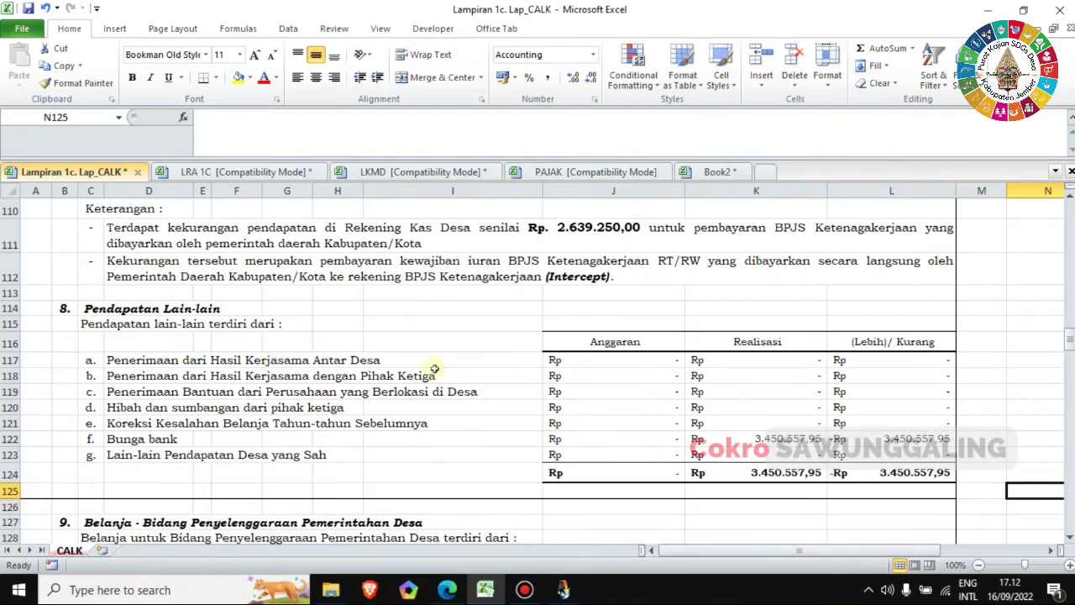
pyautogui.click(1025, 391)
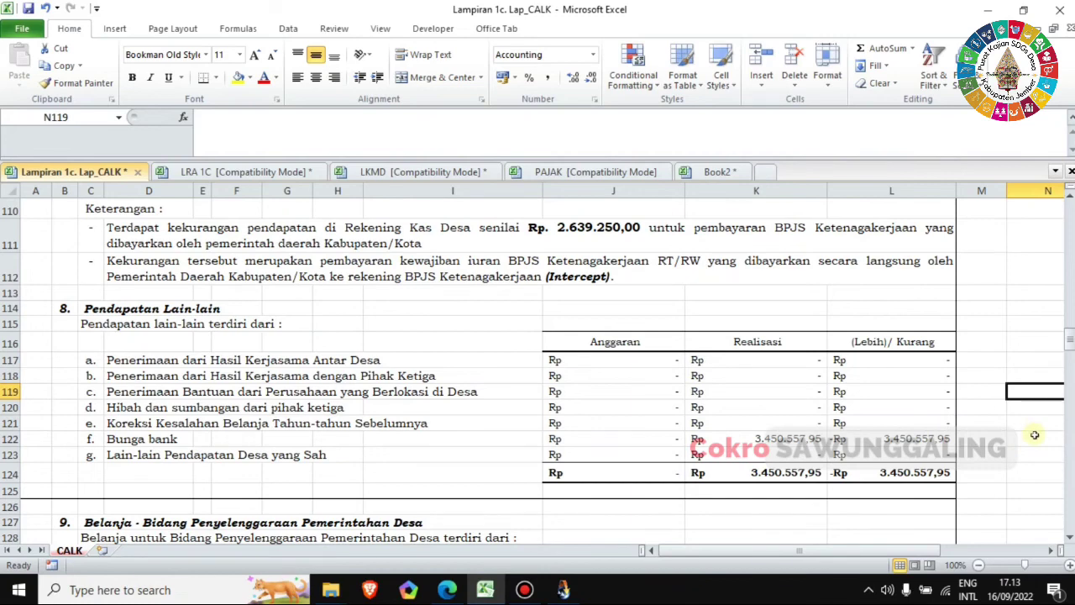
# - Examine expenditure sections 9 to 13 of the CALK sheet, including the Belanja Pegawai, Barang dan Jasa and Modal items in D130:D132
pyautogui.scroll(-5, 1035, 434)
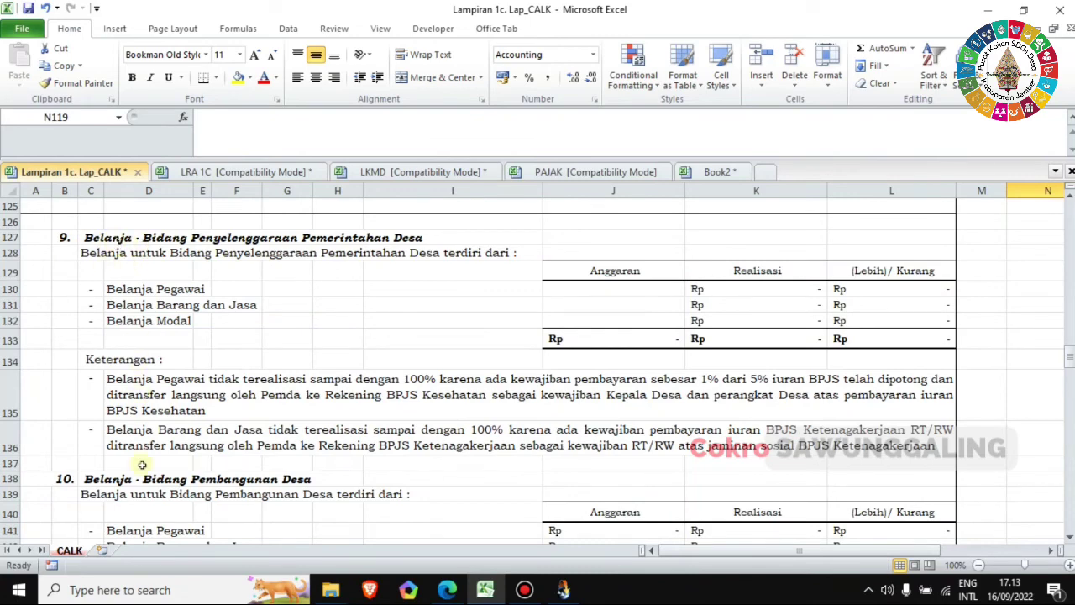
pyautogui.click(4, 238)
pyautogui.moveTo(136, 291); pyautogui.dragTo(128, 320)
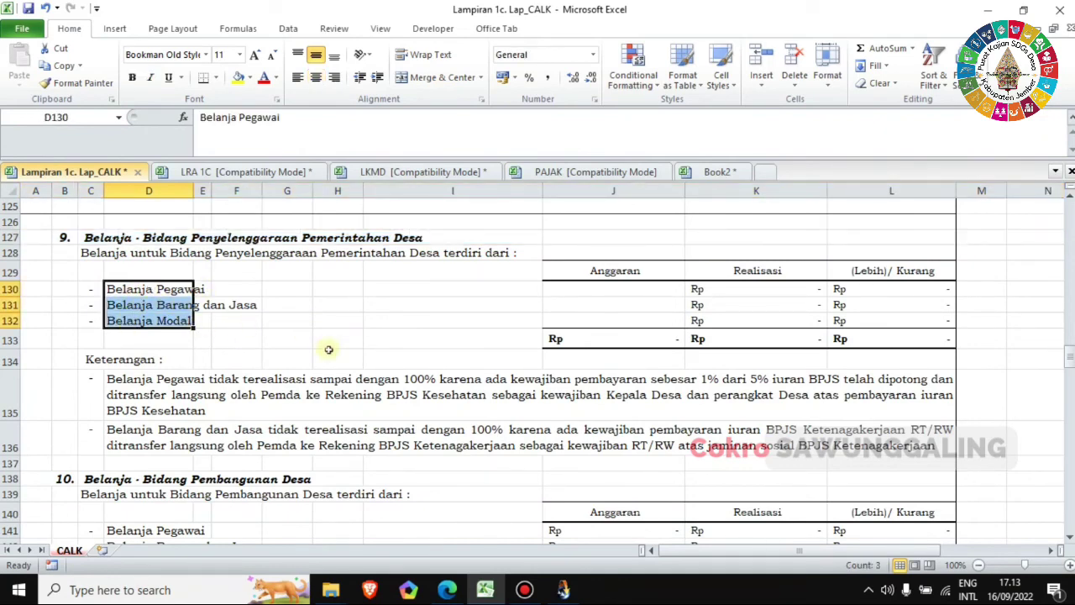
pyautogui.scroll(-1, 328, 350)
pyautogui.scroll(-3, 327, 349)
pyautogui.scroll(2, 327, 349)
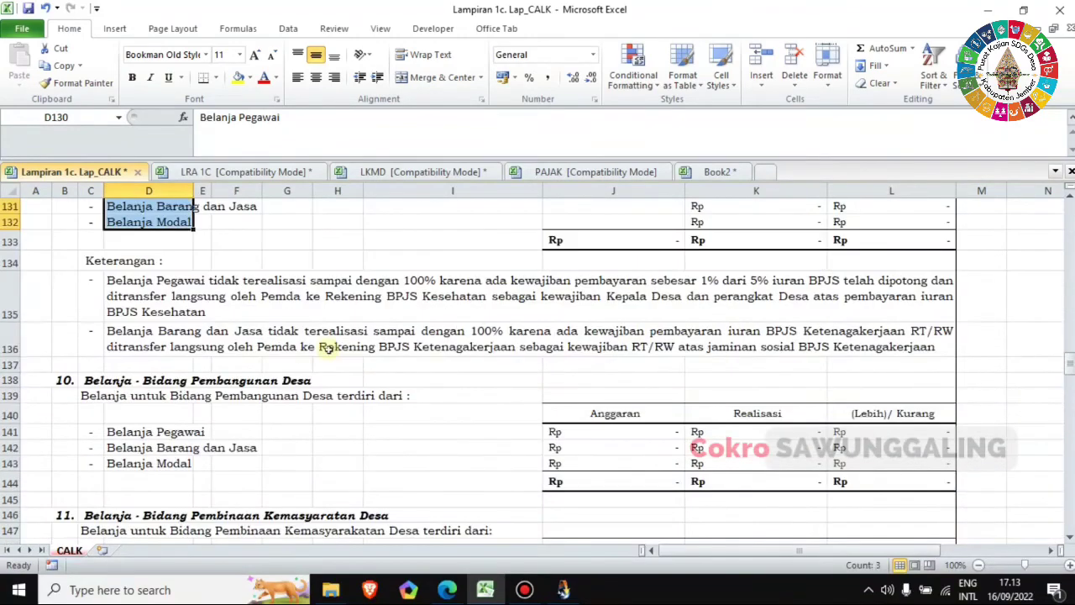
pyautogui.scroll(-1, 328, 349)
pyautogui.scroll(-9, 328, 350)
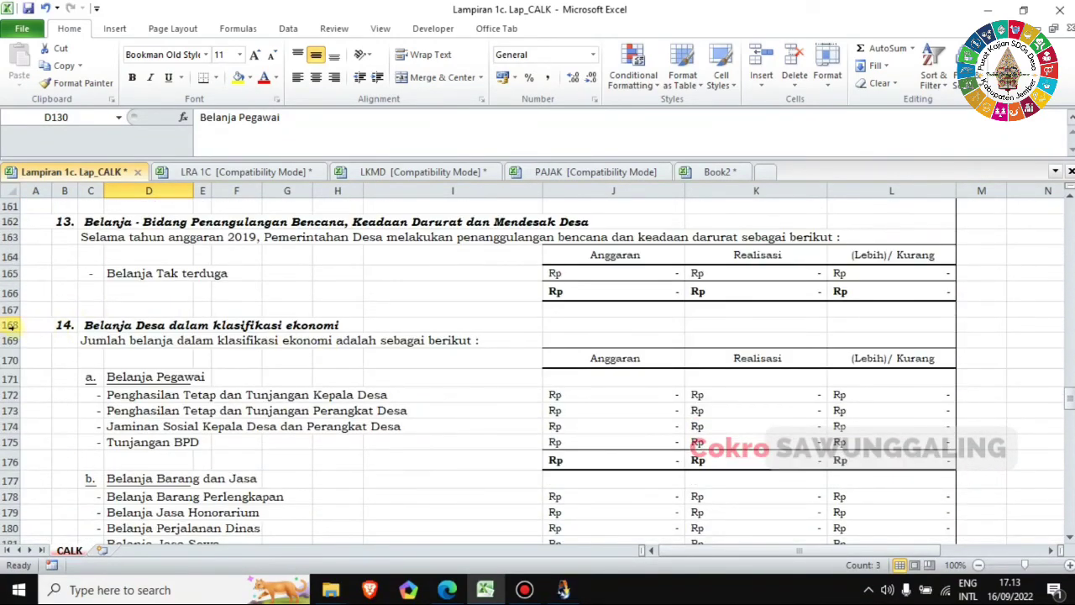
# - Review section 14, Belanja Desa dalam klasifikasi ekonomi, and the remaining sections through 18, Penyertaan Modal Desa, and return to section 9
pyautogui.click(10, 325)
pyautogui.scroll(-1, 283, 374)
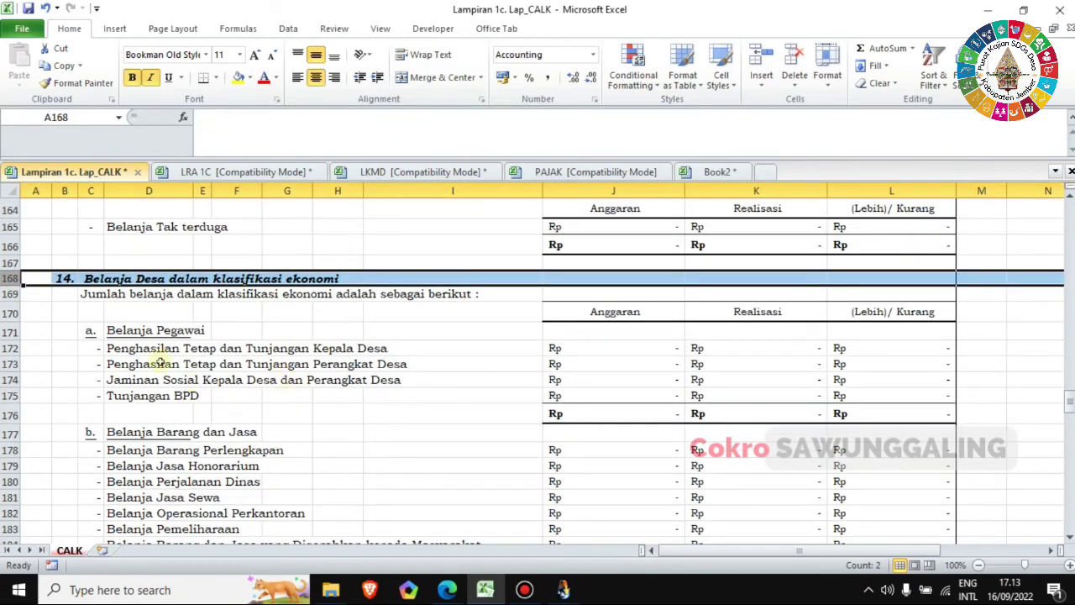
pyautogui.moveTo(153, 351); pyautogui.dragTo(146, 398)
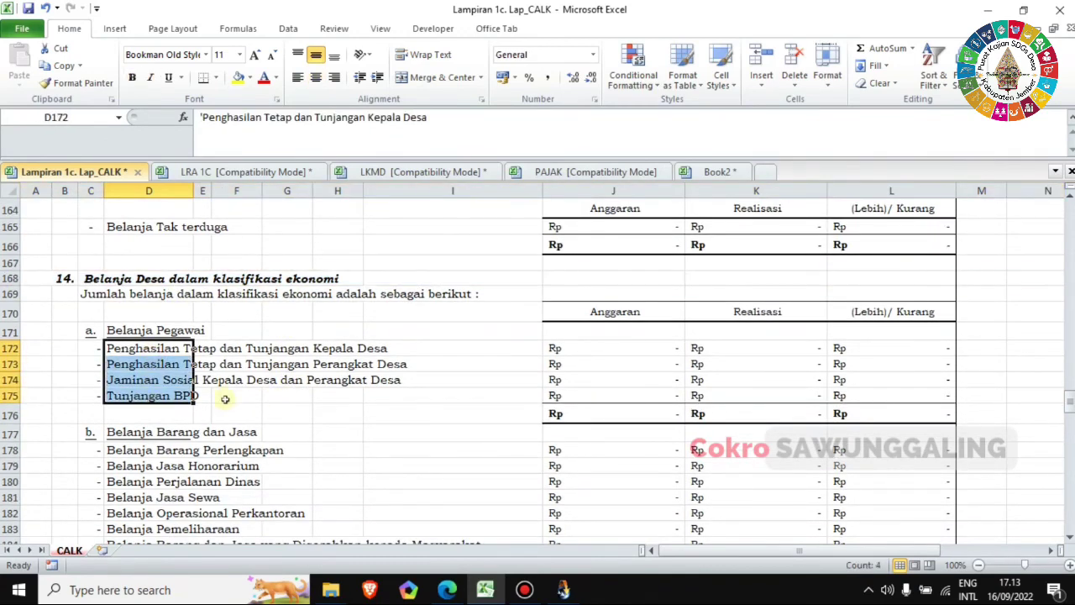
pyautogui.scroll(-1, 278, 391)
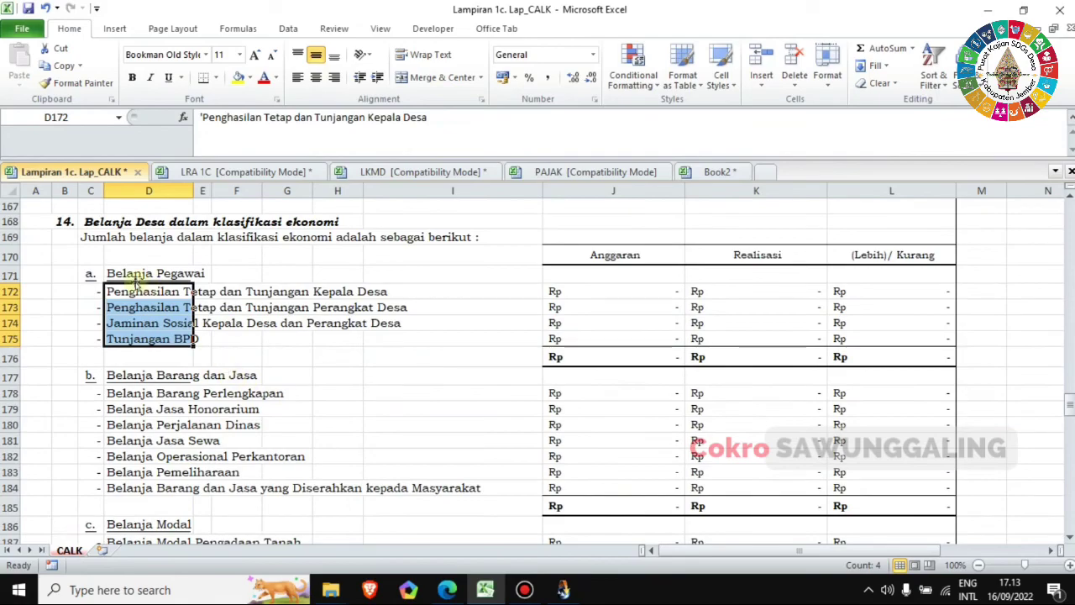
pyautogui.scroll(6, 235, 380)
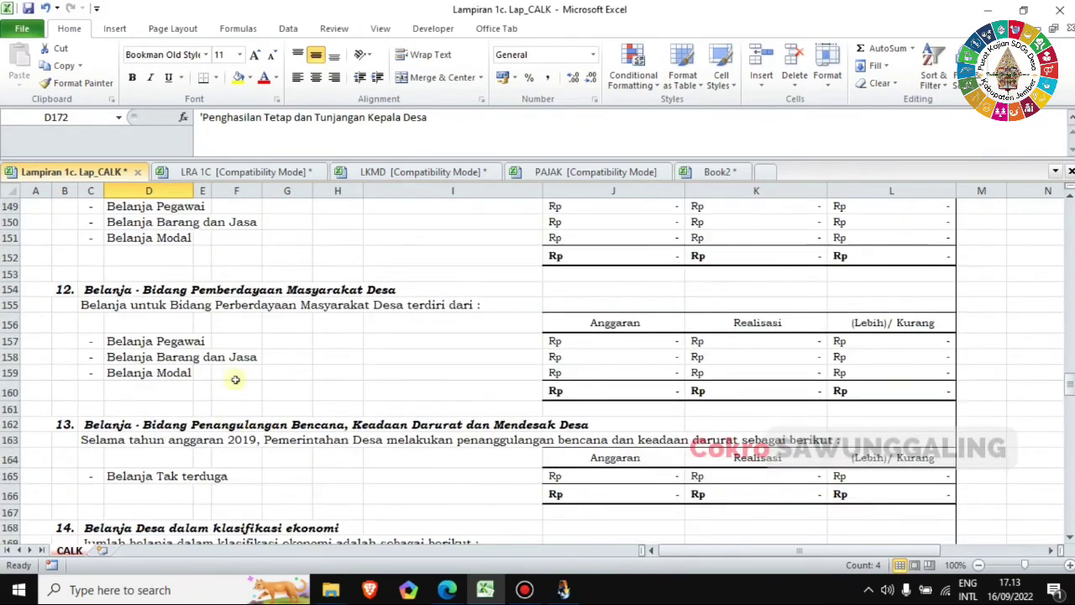
pyautogui.scroll(-20, 235, 379)
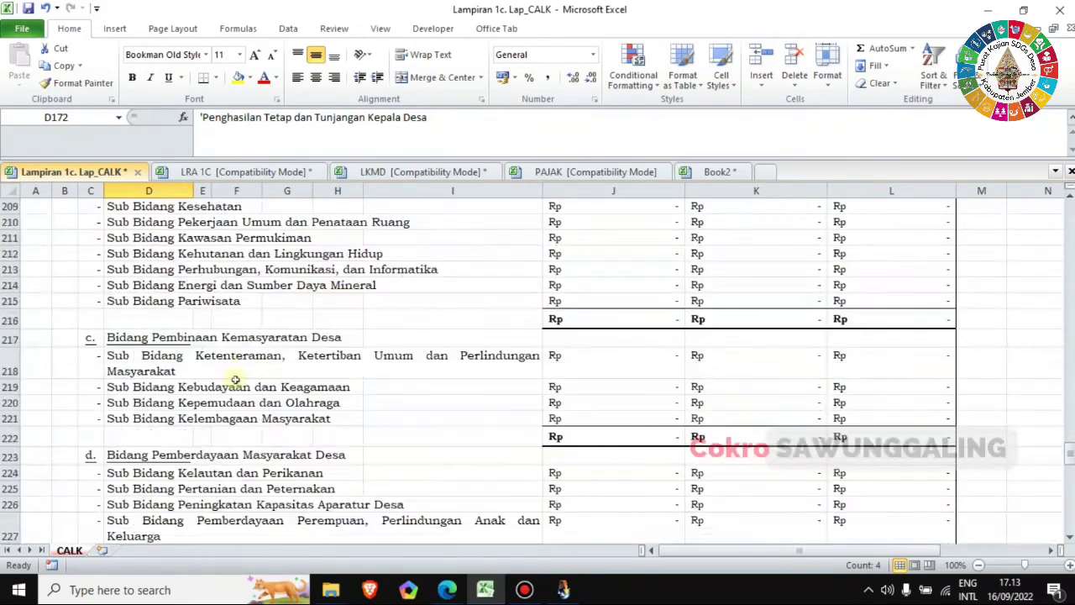
pyautogui.scroll(-12, 235, 379)
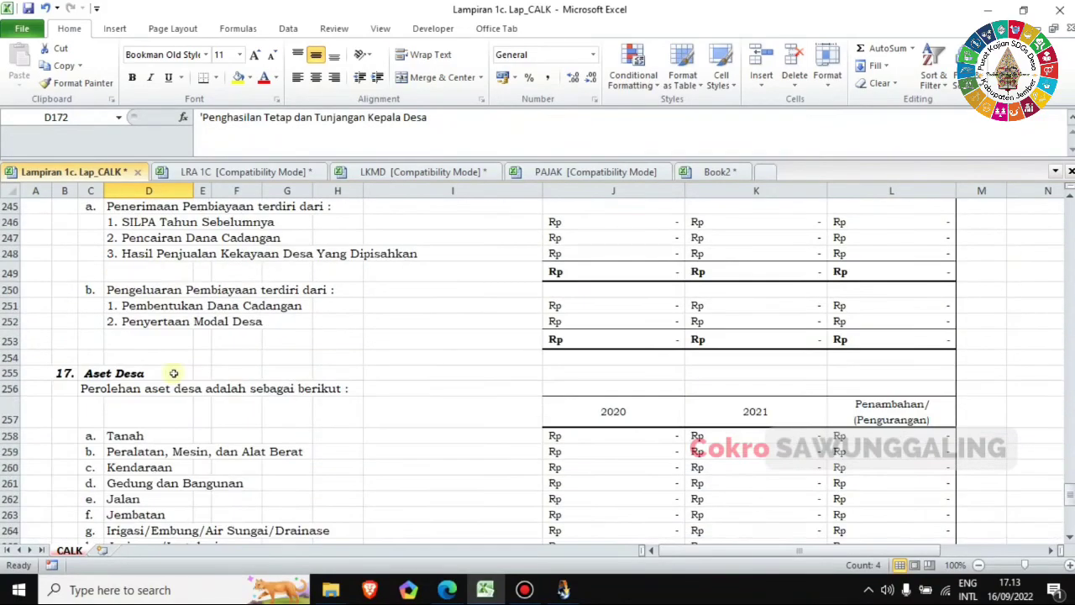
pyautogui.scroll(-4, 168, 405)
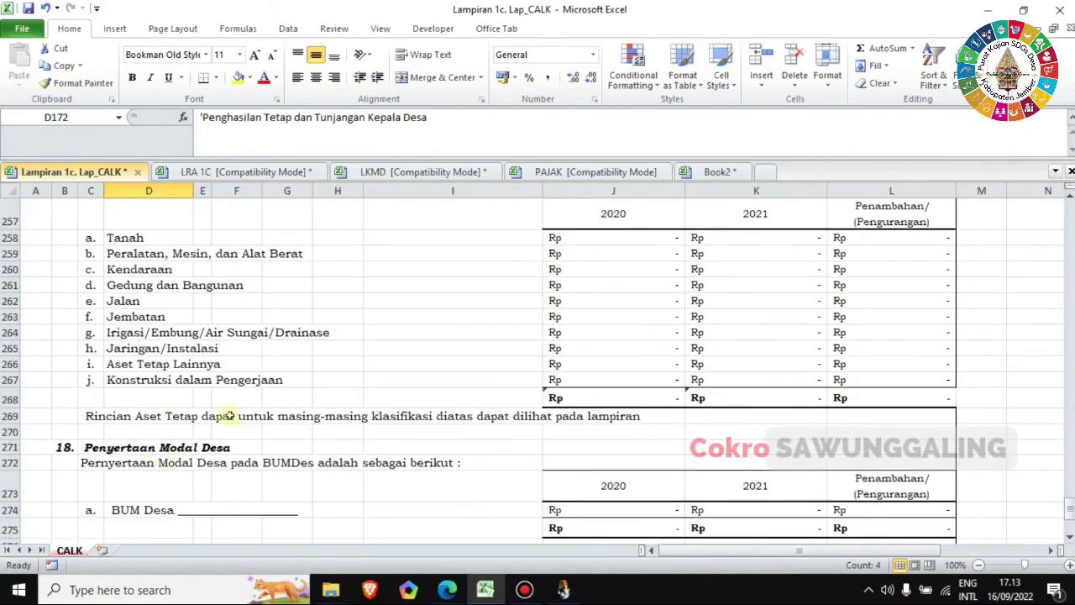
pyautogui.scroll(20, 229, 415)
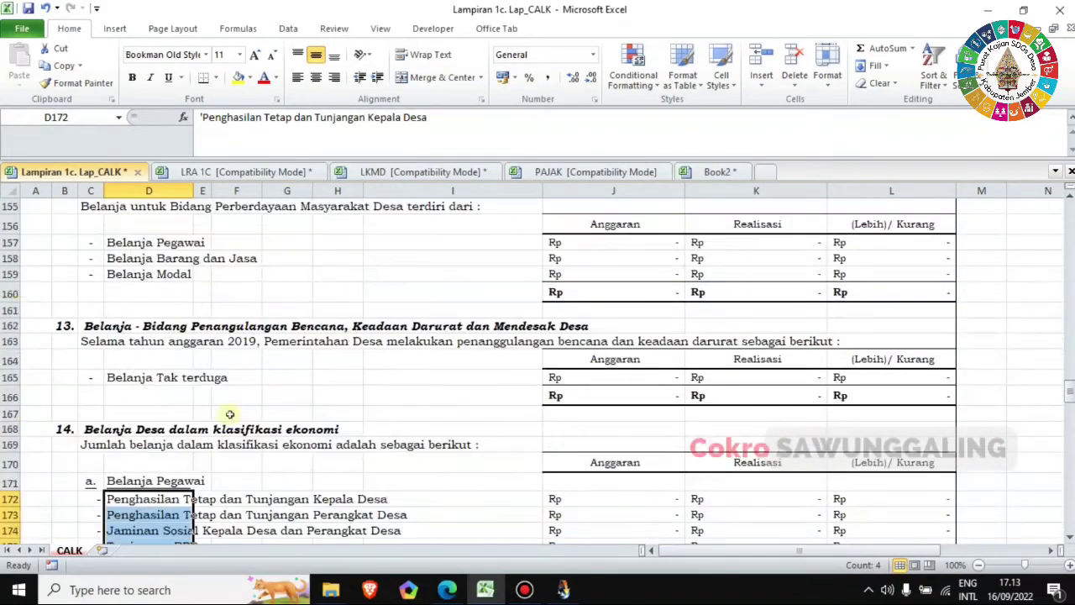
pyautogui.scroll(10, 229, 414)
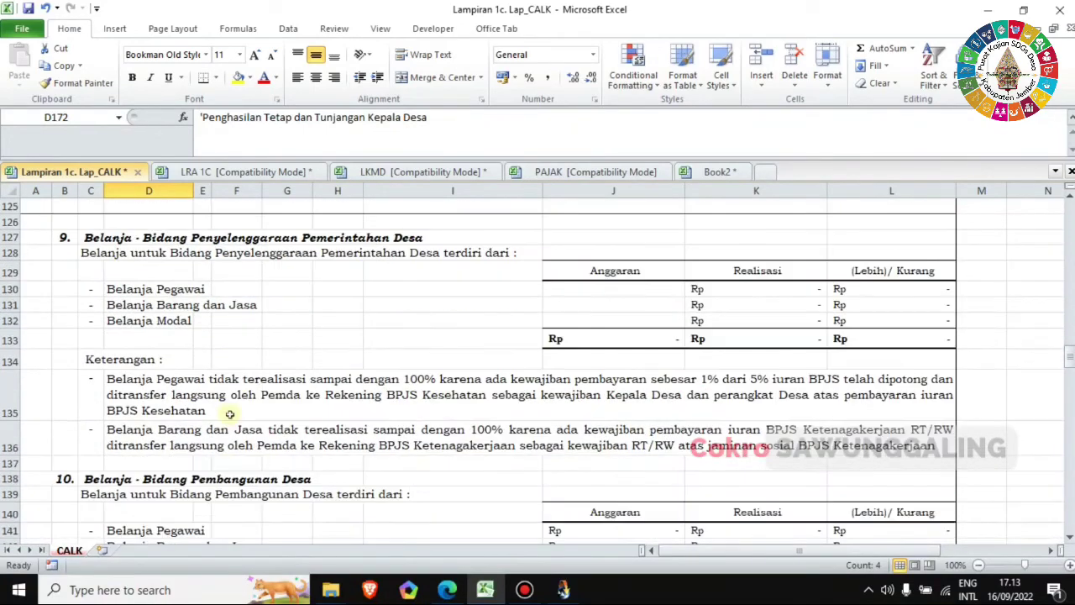
pyautogui.click(1021, 289)
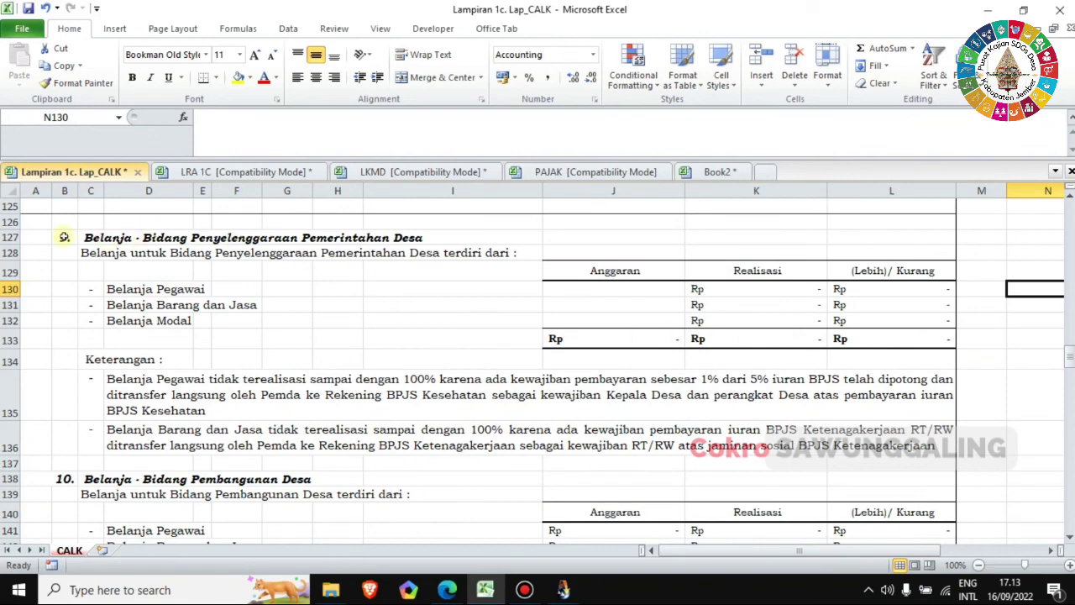
pyautogui.click(1041, 338)
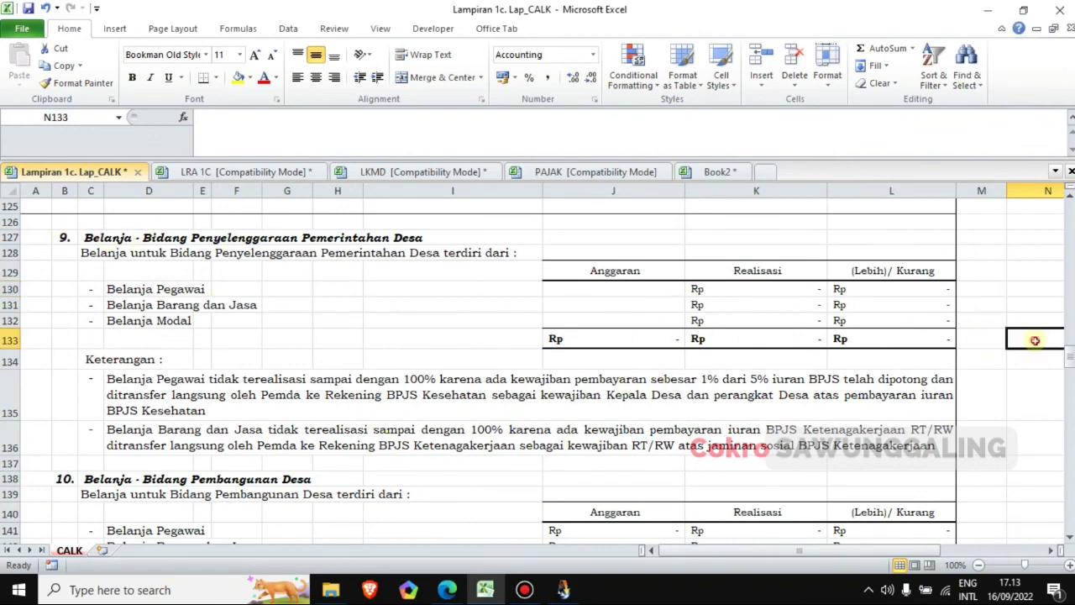
pyautogui.click(1026, 379)
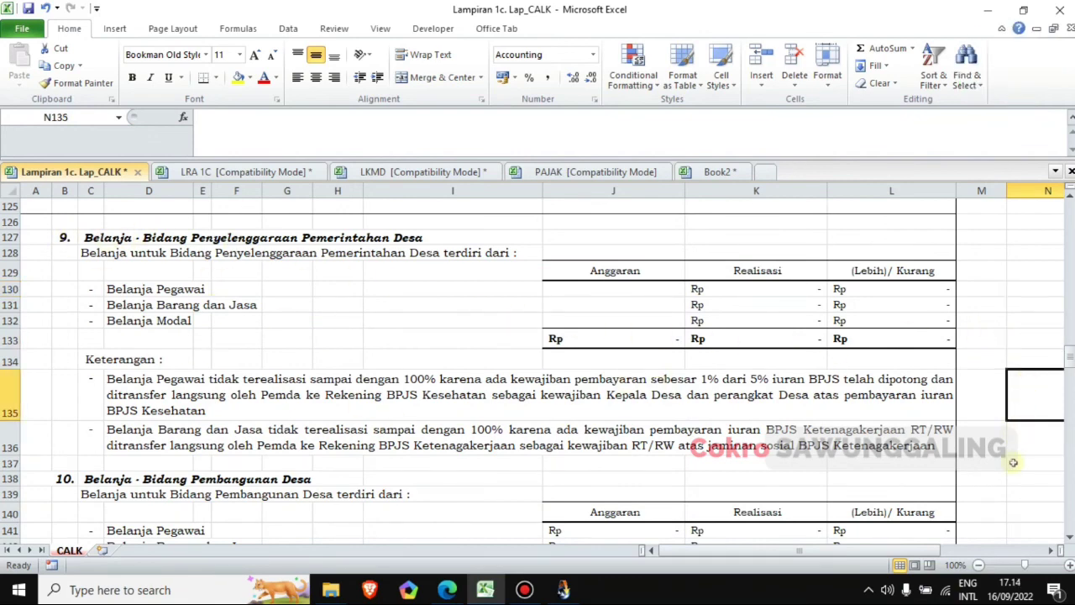